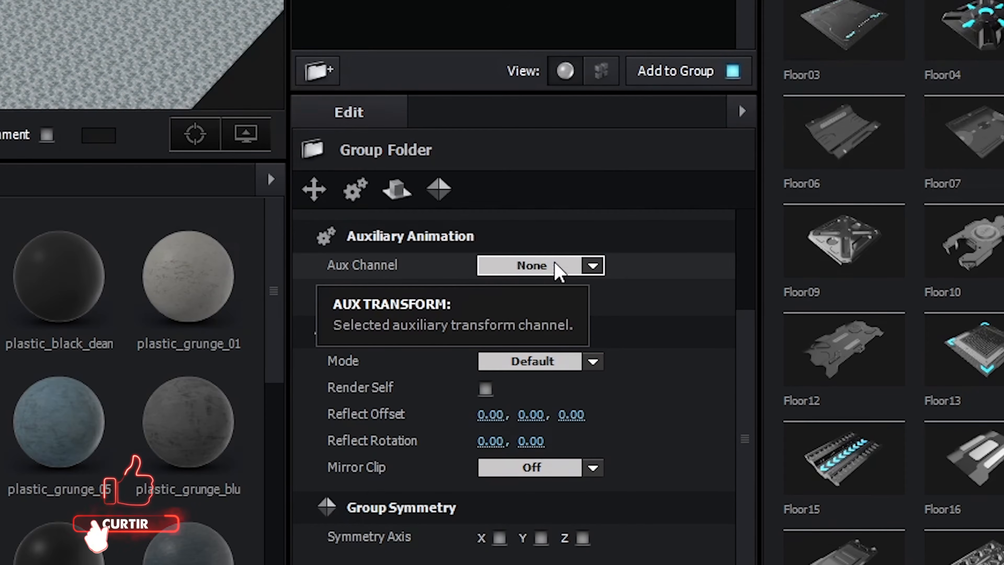
- Assign the group folder's auxiliary animation to Channel 1
left_click(534, 268)
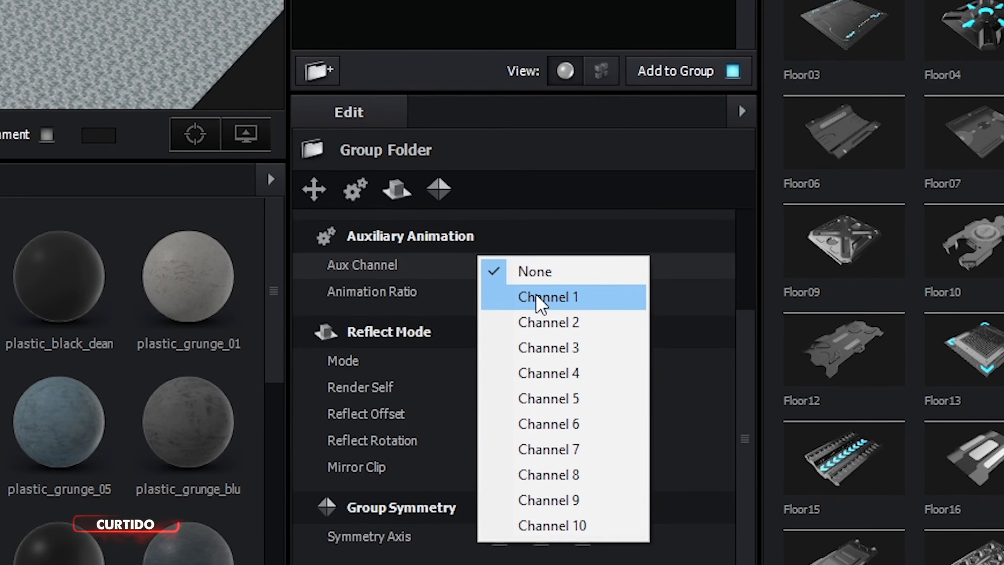
left_click(542, 300)
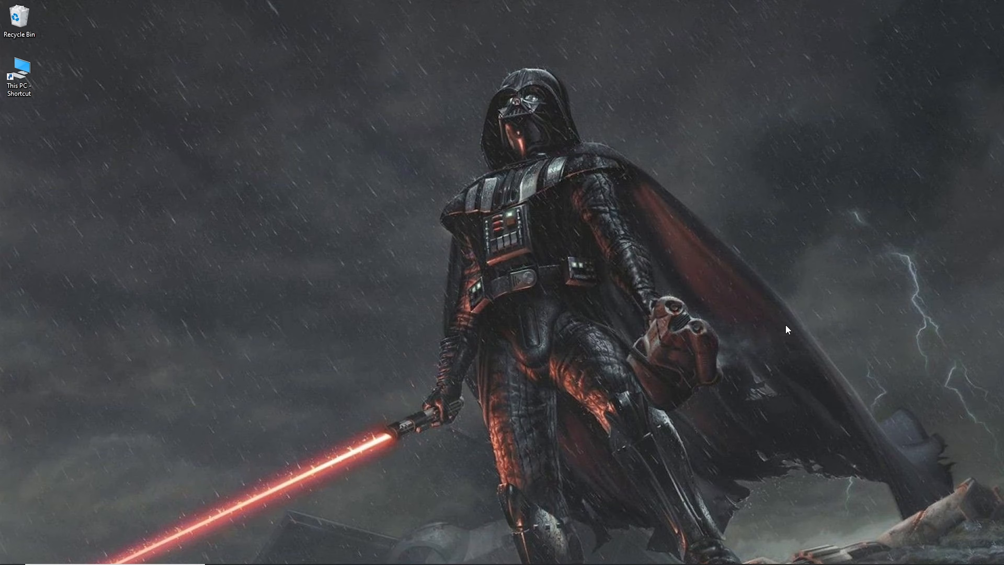
- Switch to Edge and open the Death Star Trench Run model page under Star Wars > Environment > Death Star on Sci-Fi 3D
mouse_move(554, 563)
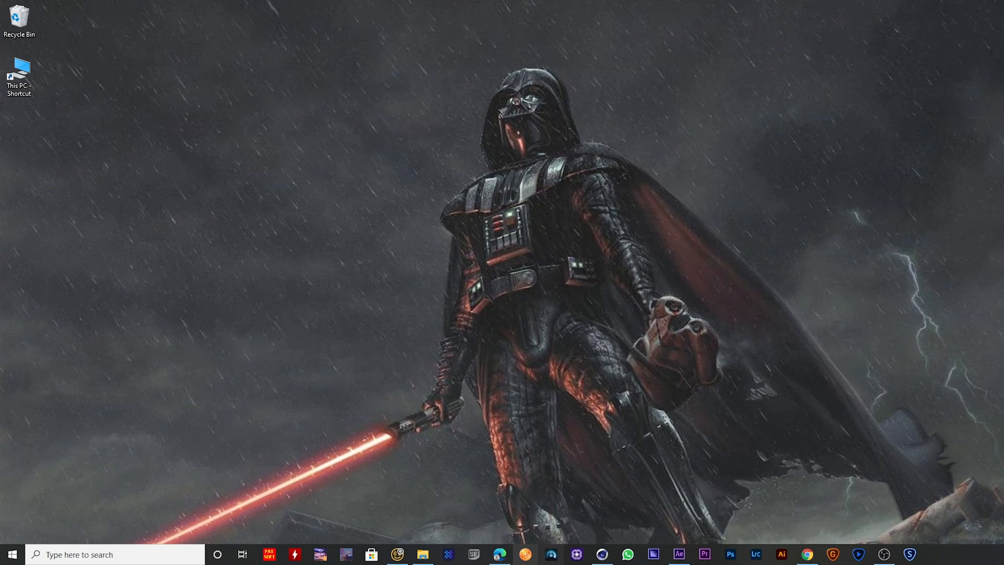
left_click(500, 559)
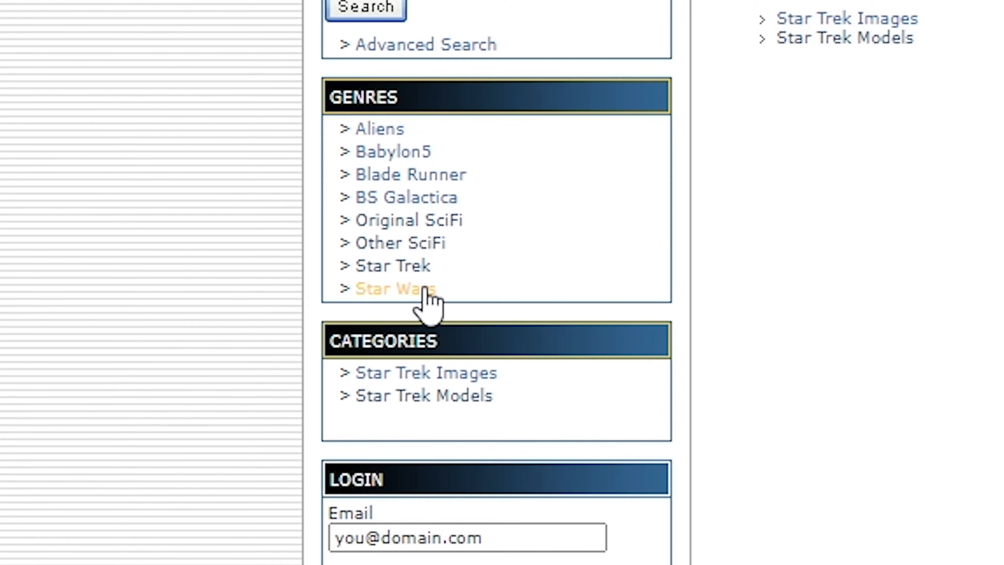
left_click(424, 292)
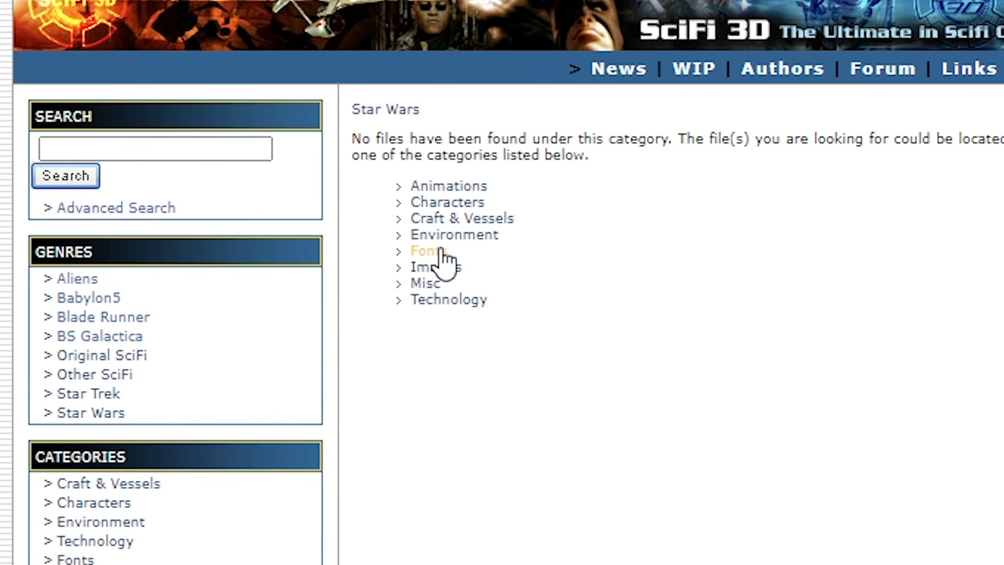
left_click(462, 219)
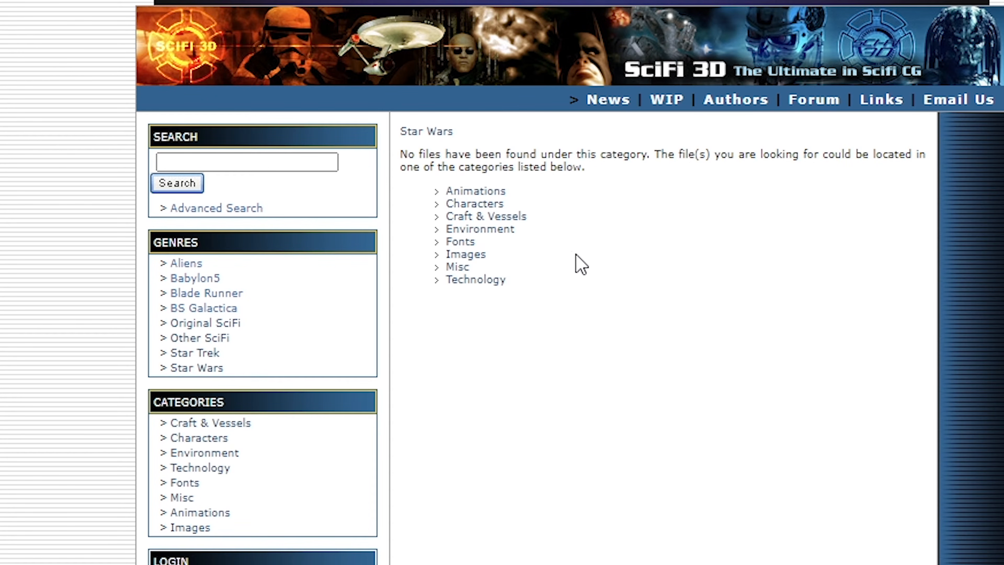
left_click(502, 229)
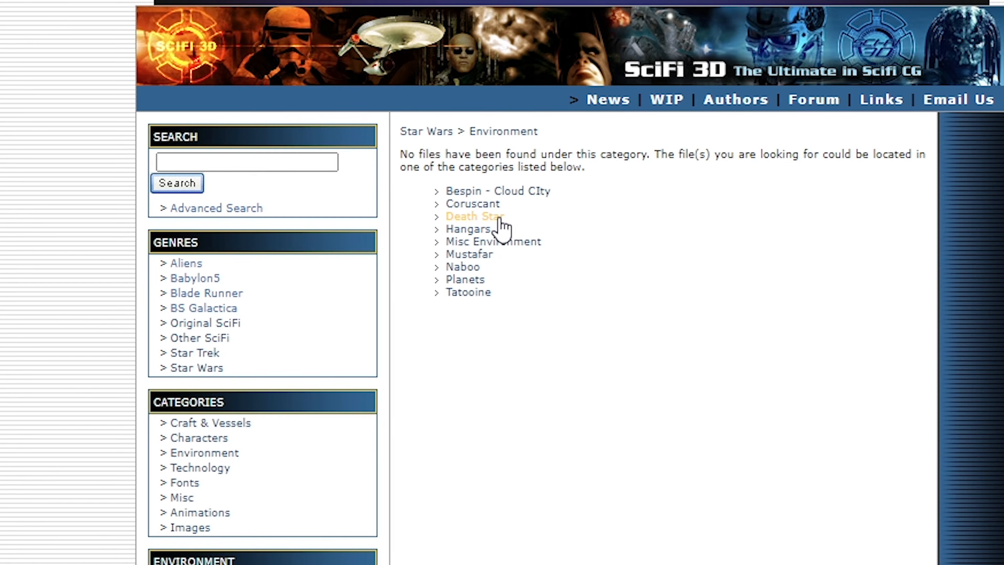
left_click(501, 221)
scroll(586, 498, "down", 10)
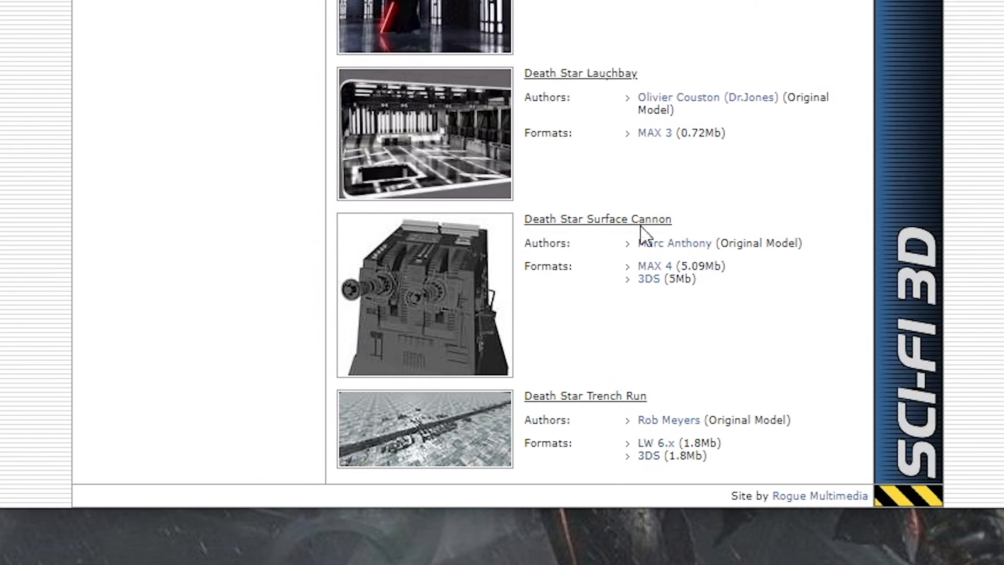
left_click(466, 430)
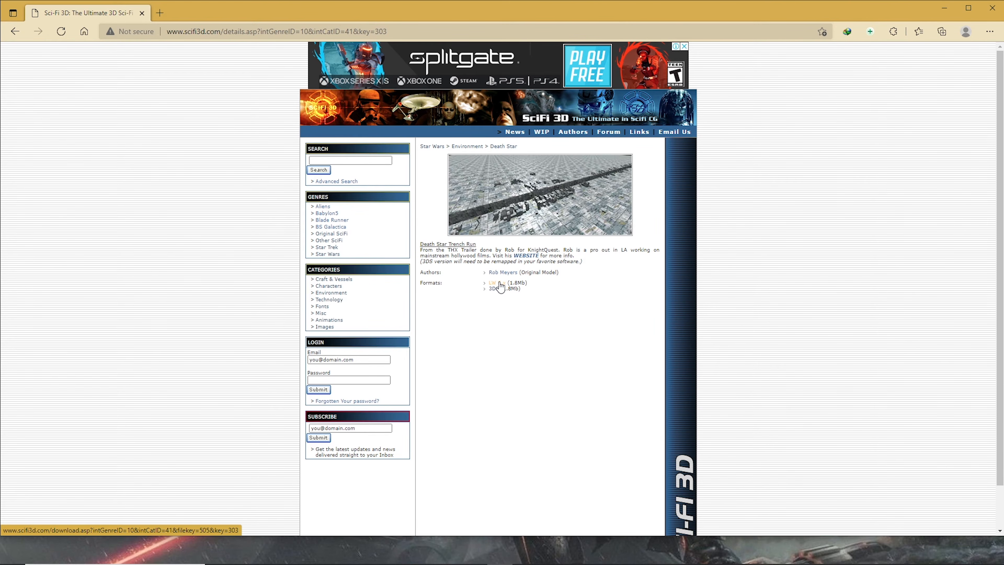
- Request the LW 6.x version of the Death Star Trench Run model and accept the site's agreement
left_click(499, 283)
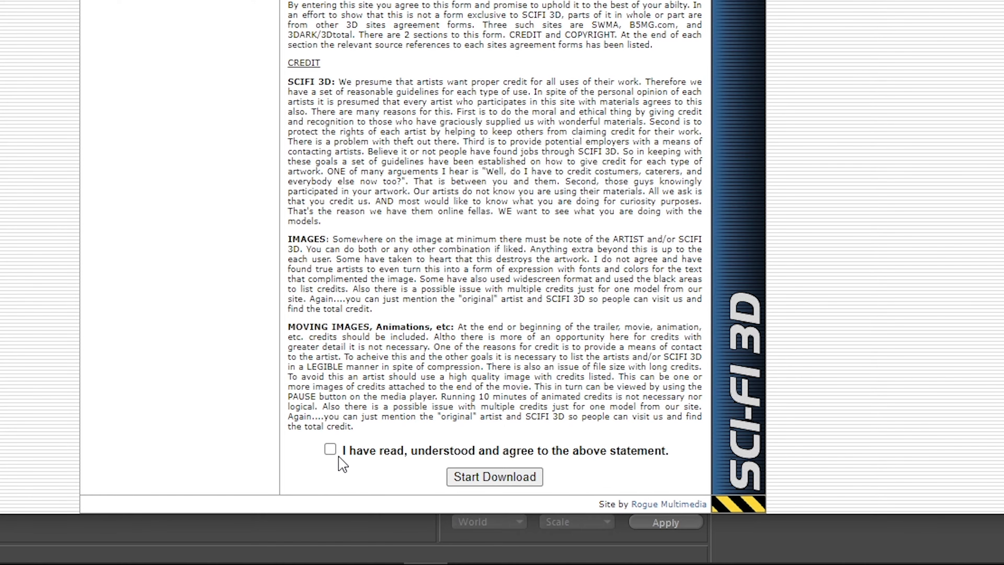
left_click(331, 449)
left_click(465, 476)
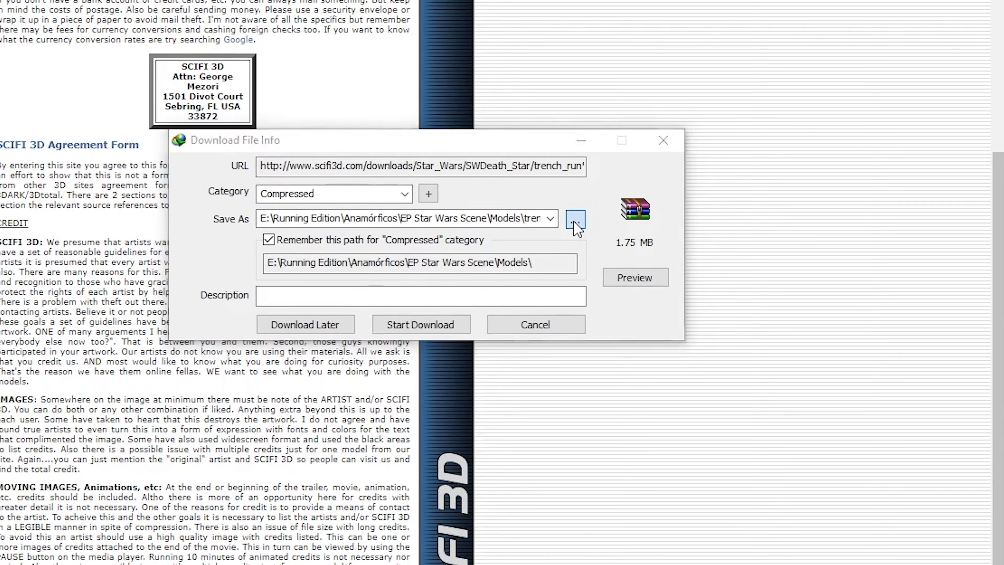
- Download the trench_run(LW6) archive into the Tutto folder inside EP Star Wars Scene
left_click(575, 218)
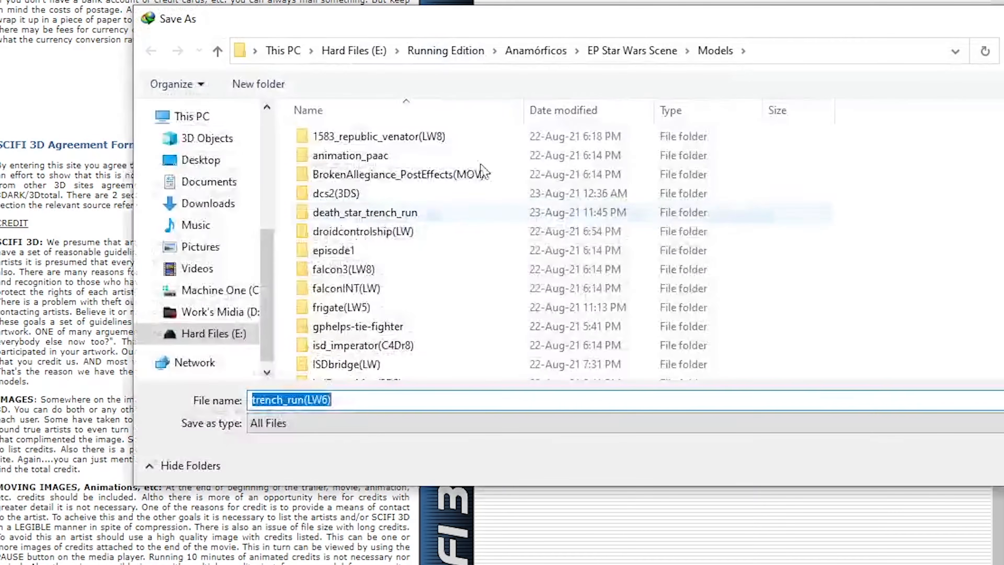
left_click(632, 52)
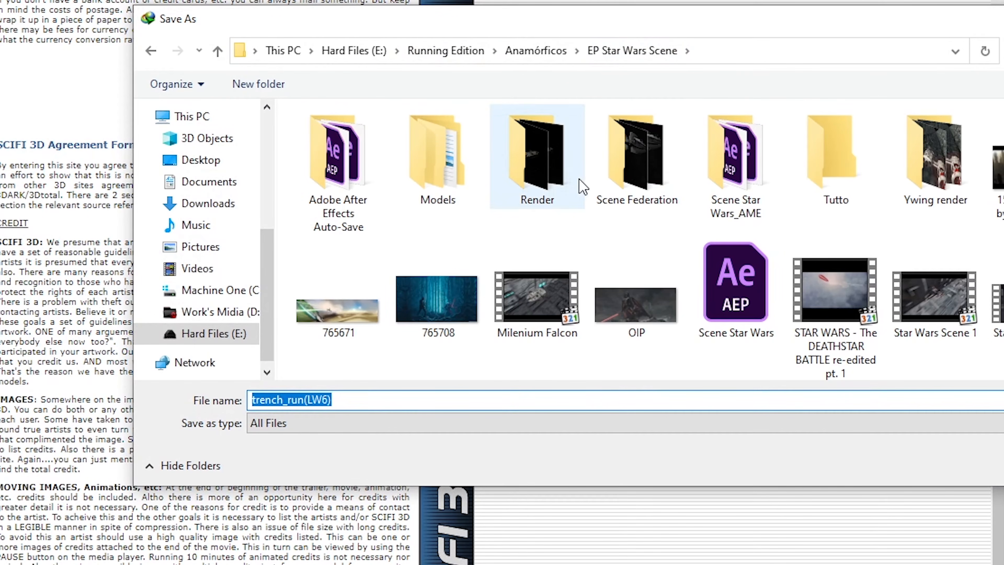
double_click(818, 180)
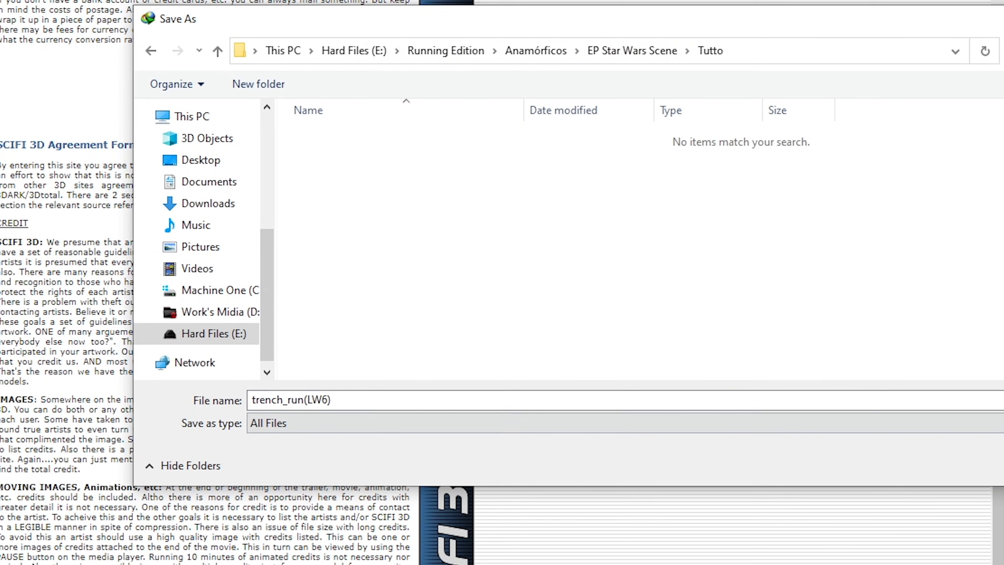
key("Return")
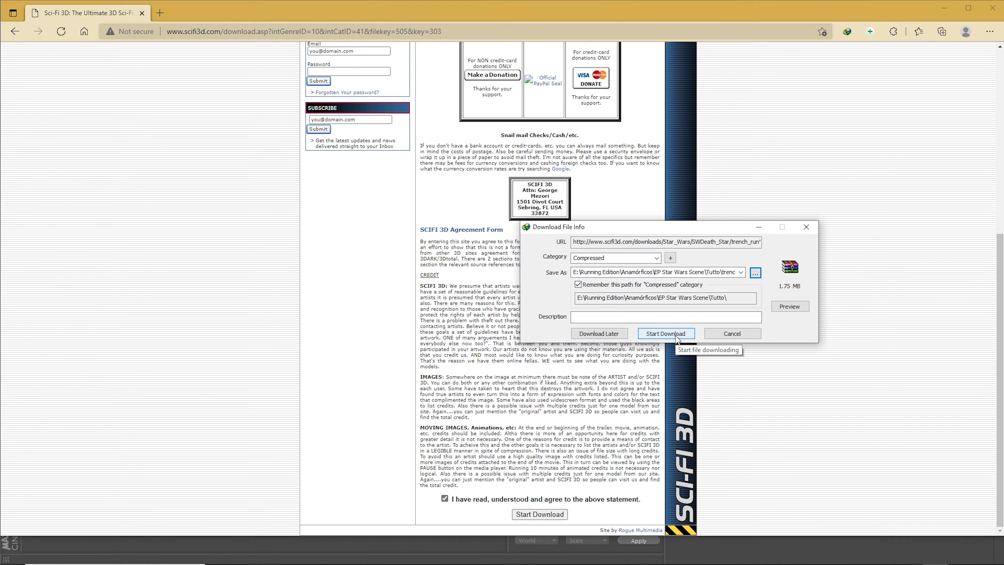
left_click(676, 337)
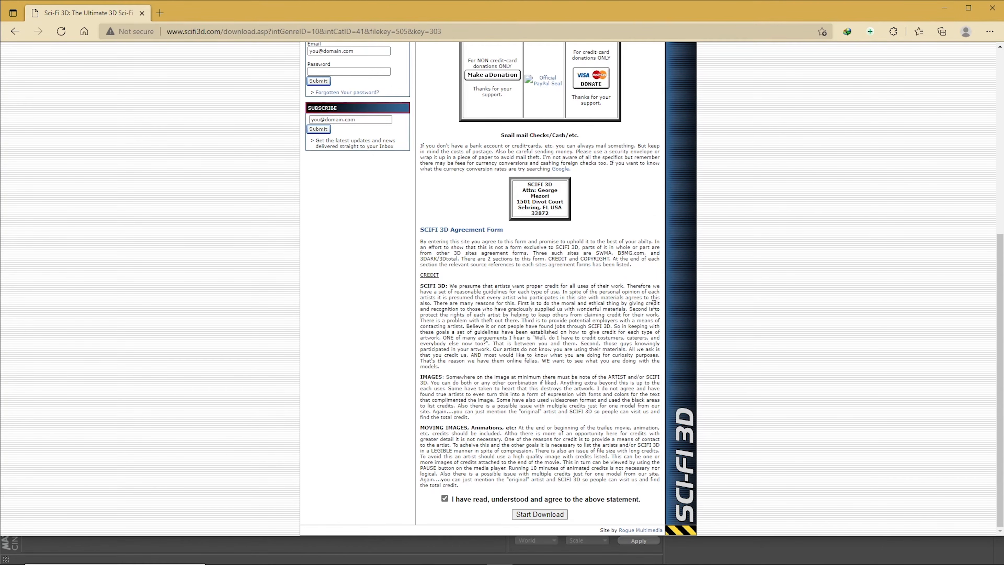
- Switch to Cinema 4D and, while browsing for a file to open, extract the trench_run(LW6) archive directly into the Tutto folder
left_click(944, 8)
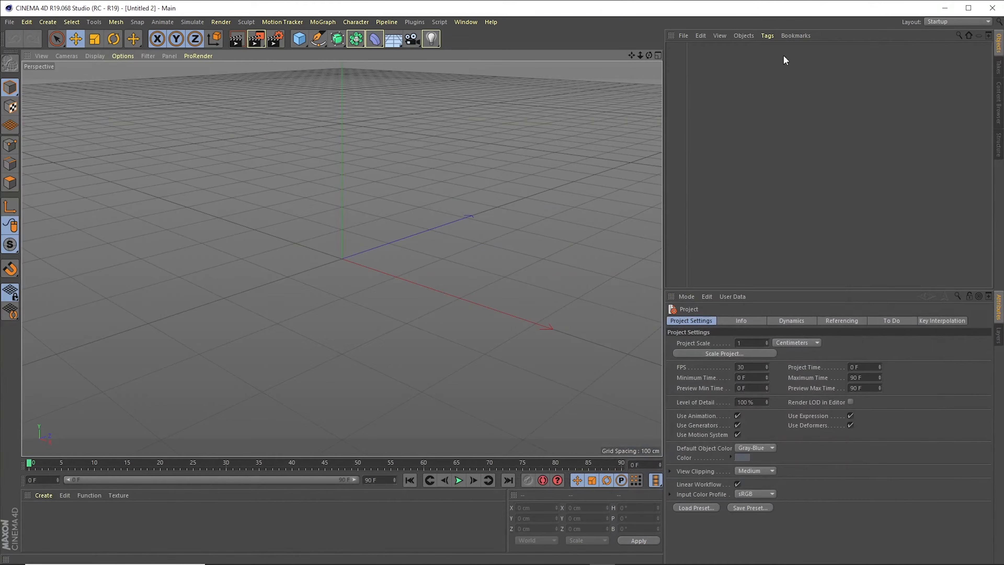
left_click(9, 22)
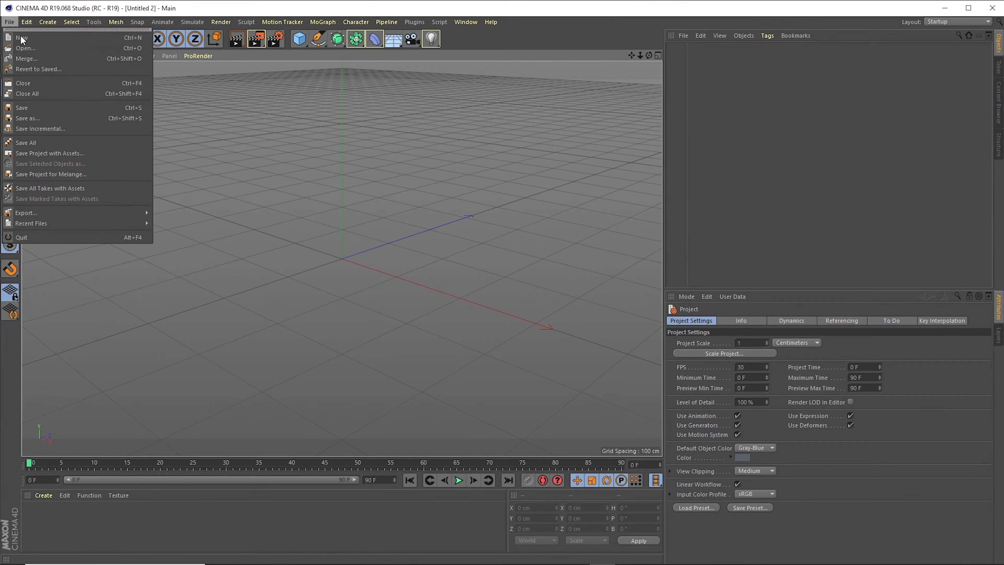
left_click(25, 48)
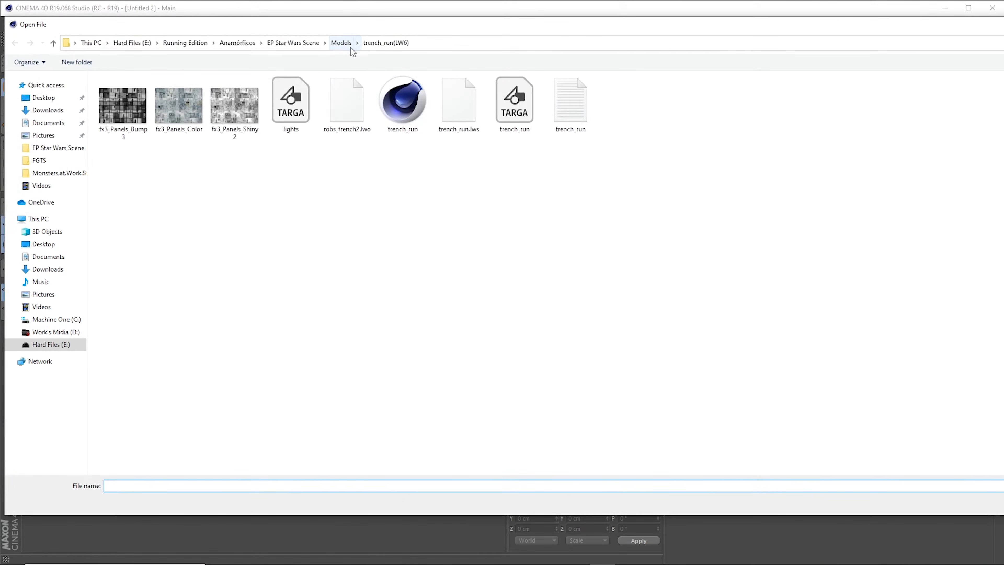
left_click(351, 47)
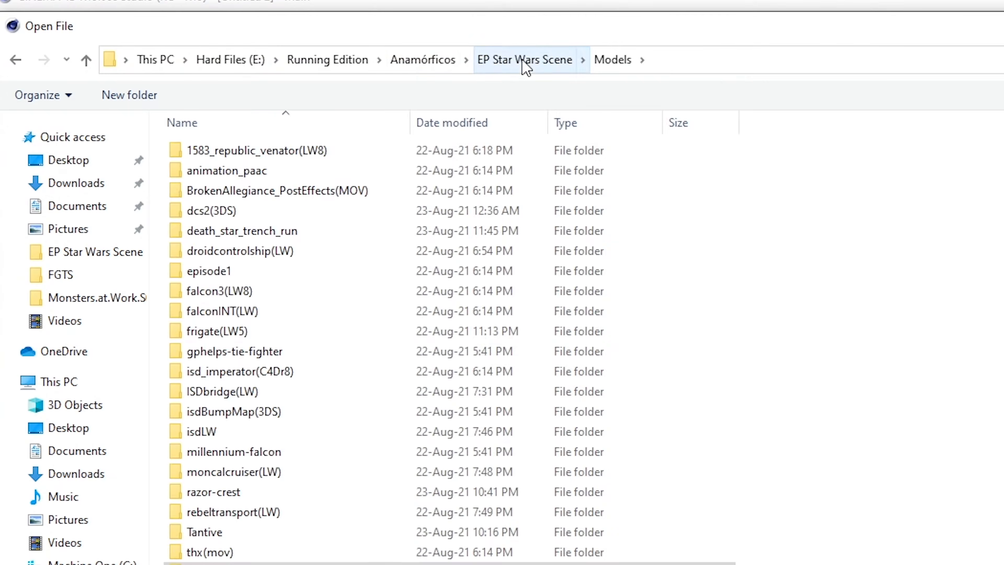
left_click(293, 43)
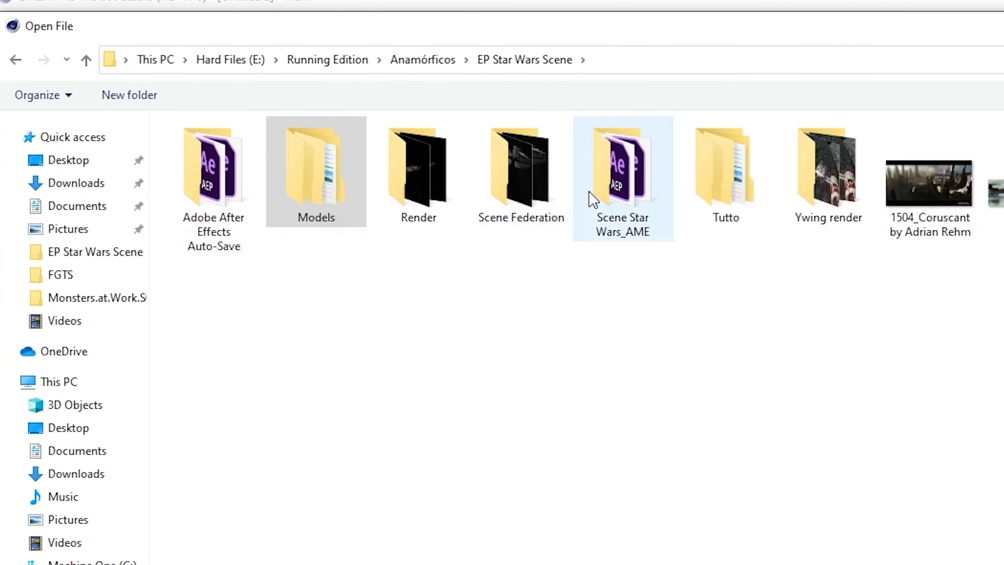
double_click(716, 191)
left_click(201, 155)
right_click(201, 152)
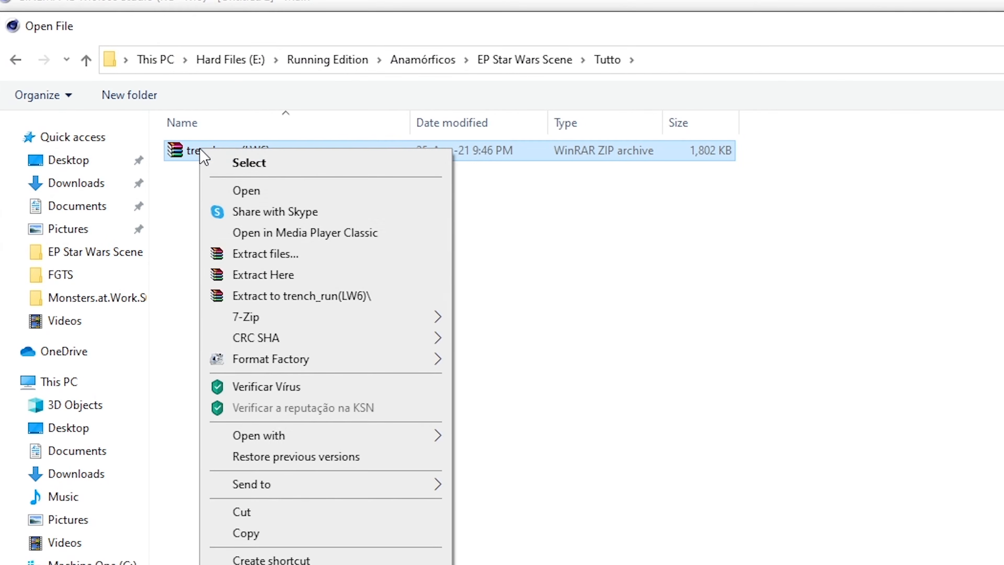
left_click(320, 275)
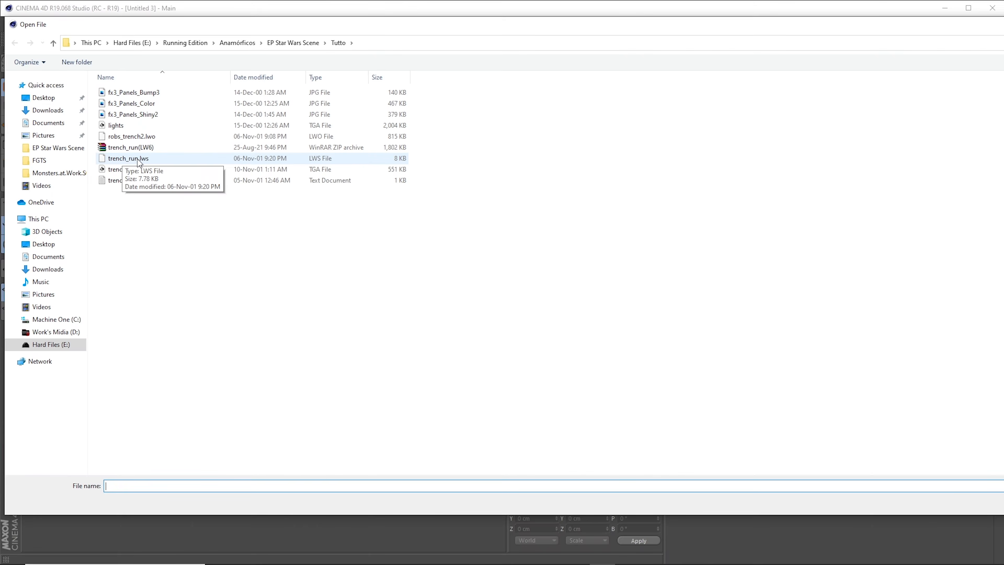
- Open trench_run.lws from the Tutto folder, accepting the LightWave import settings with textures and lights enabled
left_click(138, 162)
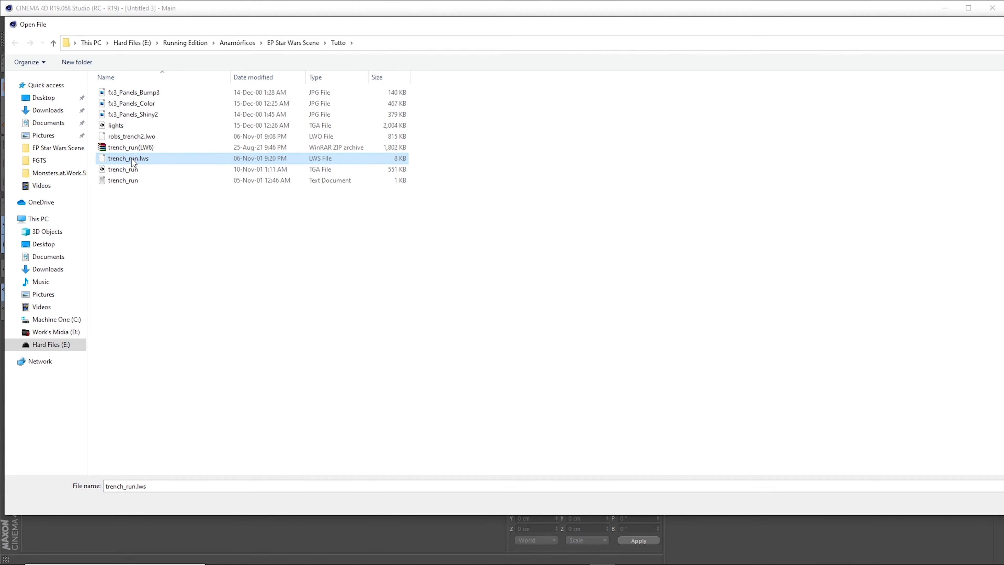
double_click(133, 162)
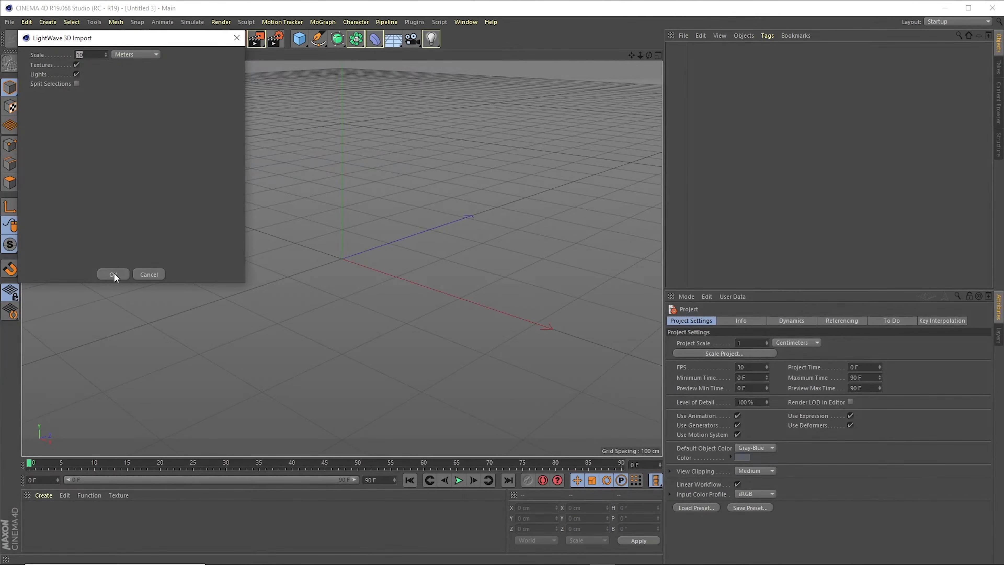
left_click(114, 274)
left_click_drag(649, 55, 294, 118)
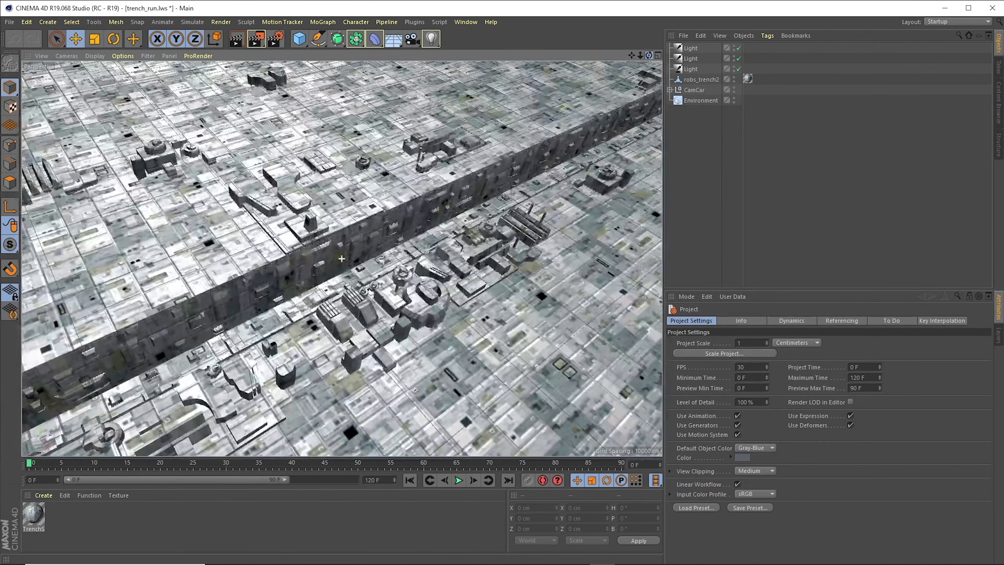
- Save the imported trench scene as the Cinema 4D project trench_run in the Tutto folder
left_click(9, 22)
left_click(52, 111)
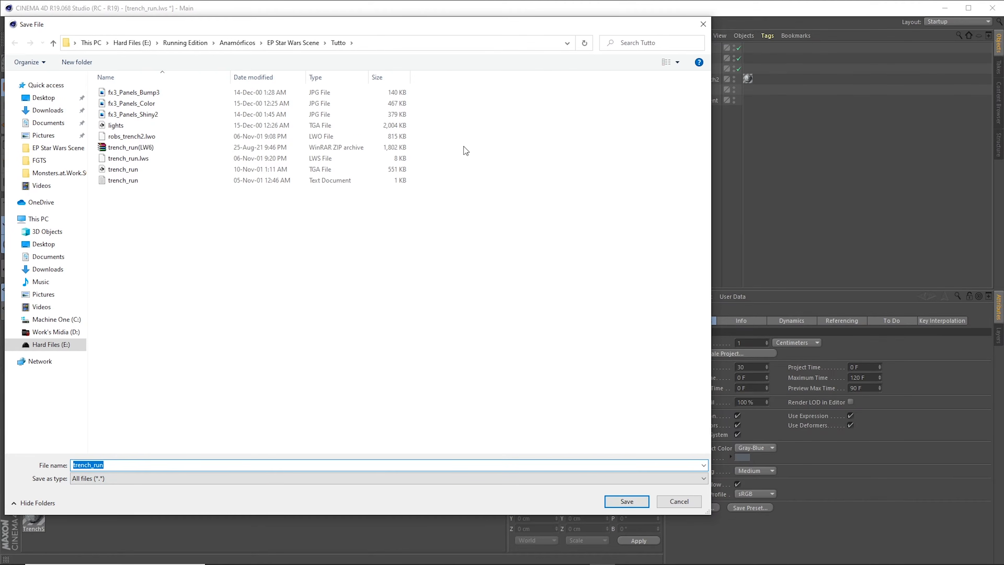
left_click_drag(440, 27, 559, 29)
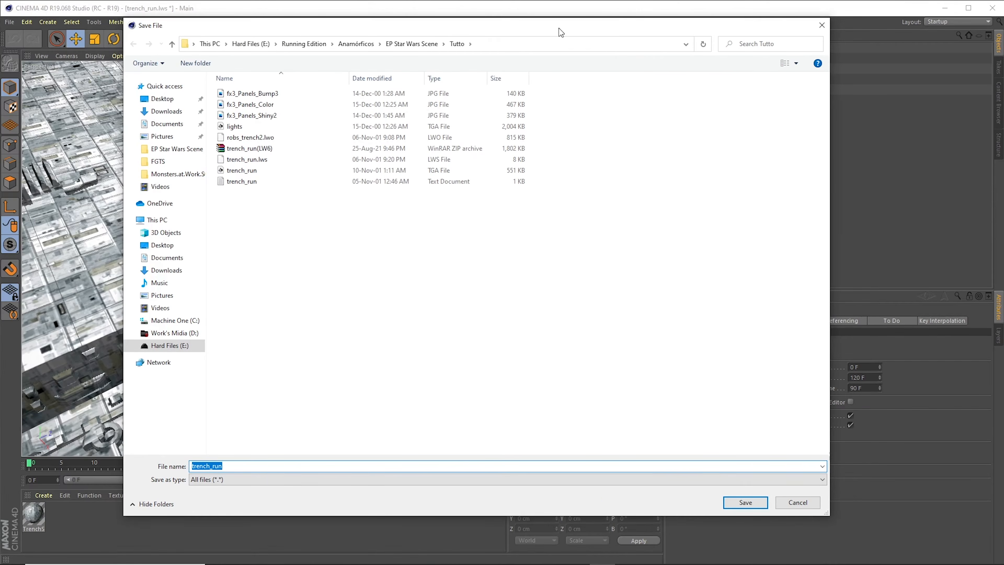
left_click(738, 503)
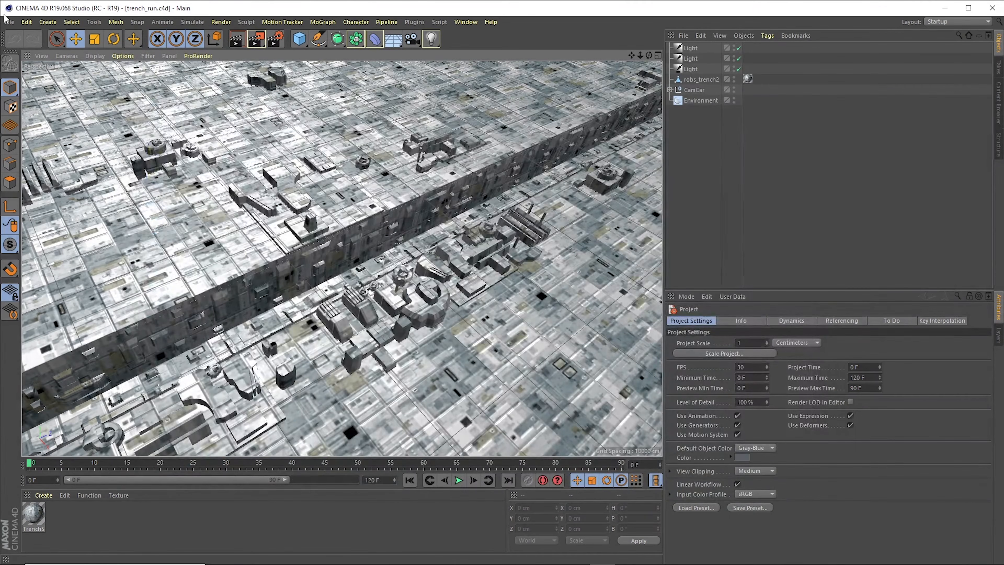
- Check the Tutto folder's file list for the saved trench_run Cinema 4D file without opening anything
left_click(9, 22)
left_click(28, 39)
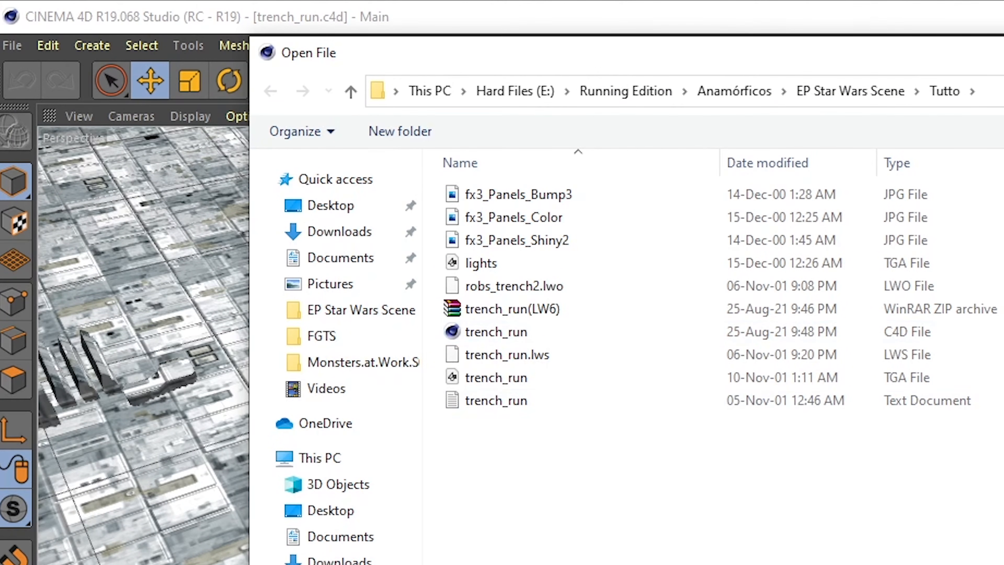
key("Escape")
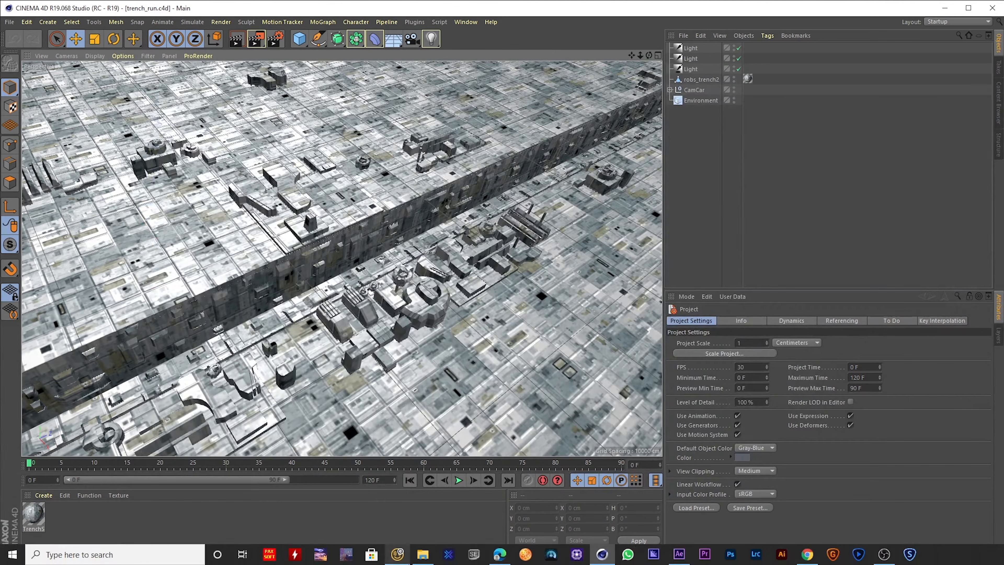
- Switch to Edge and search the web for Sketchfab in a new tab
left_click(500, 554)
key("ctrl+t")
left_click(207, 27)
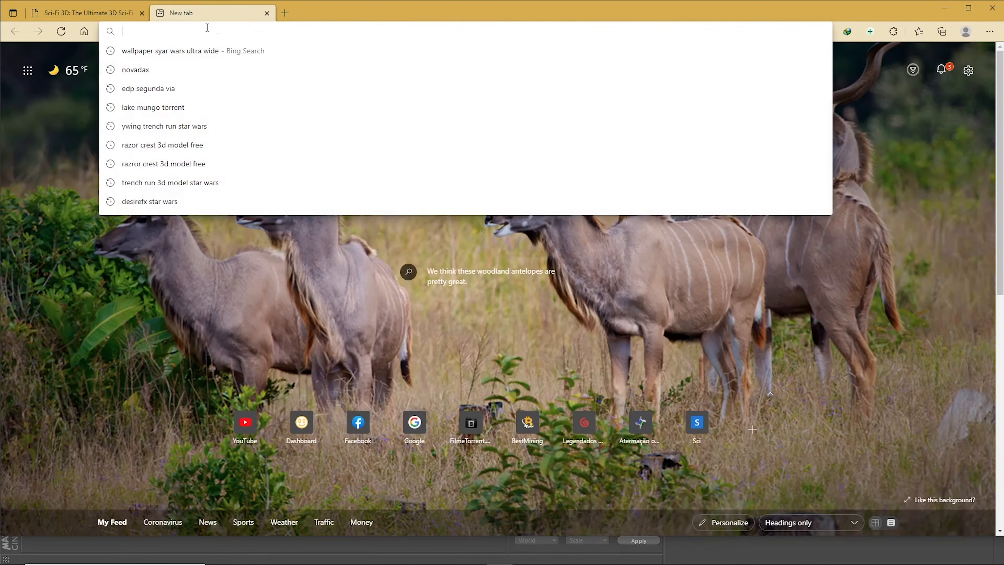
type("sket")
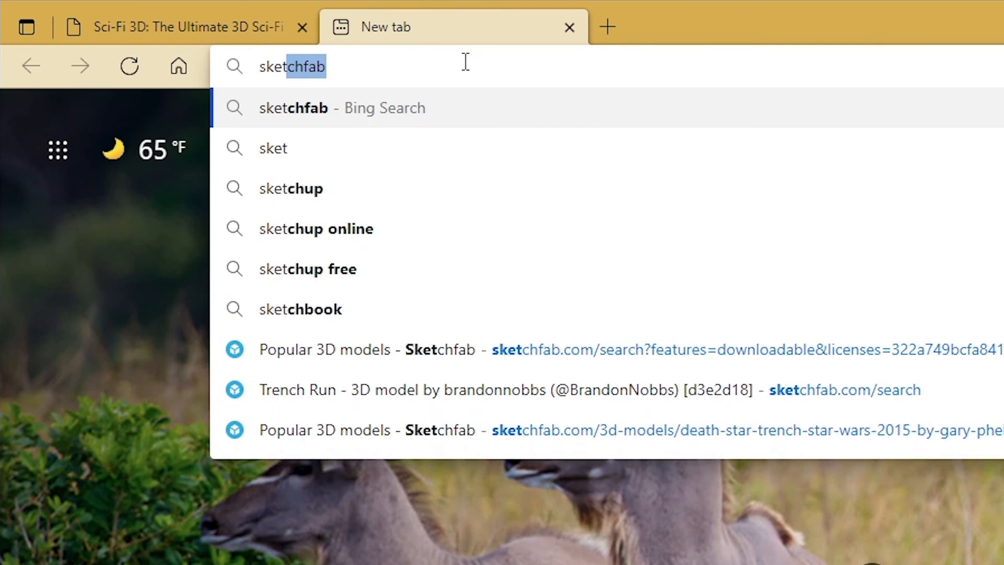
type("t")
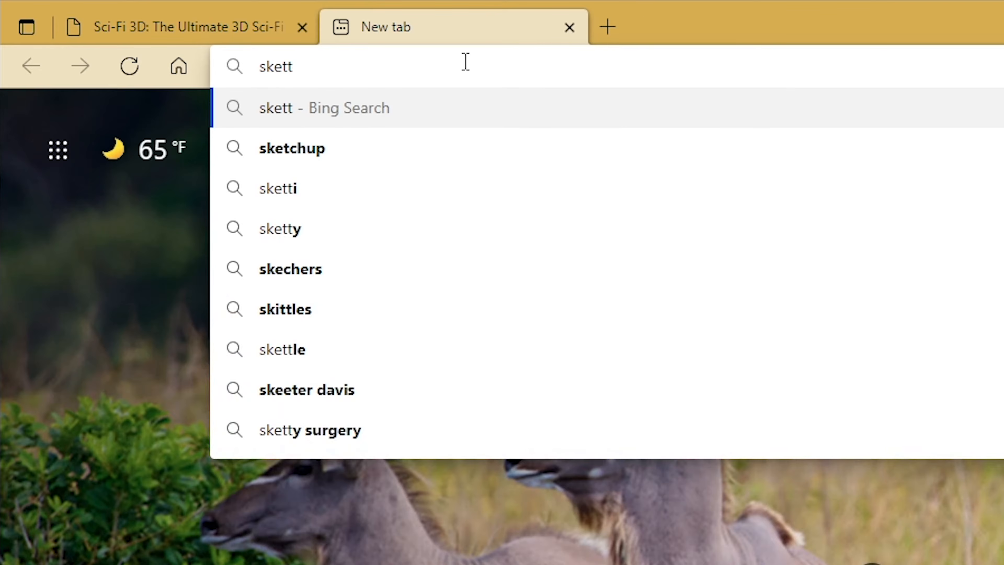
type("chfab")
key("Return")
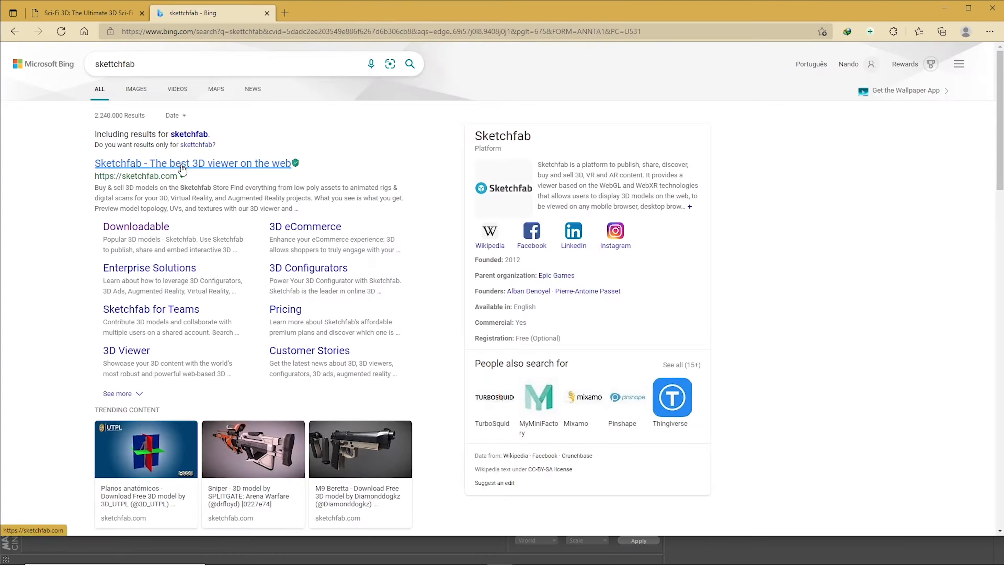
- Open the Sketchfab site from the search results and search its 3D models for "death star trench"
left_click(388, 209)
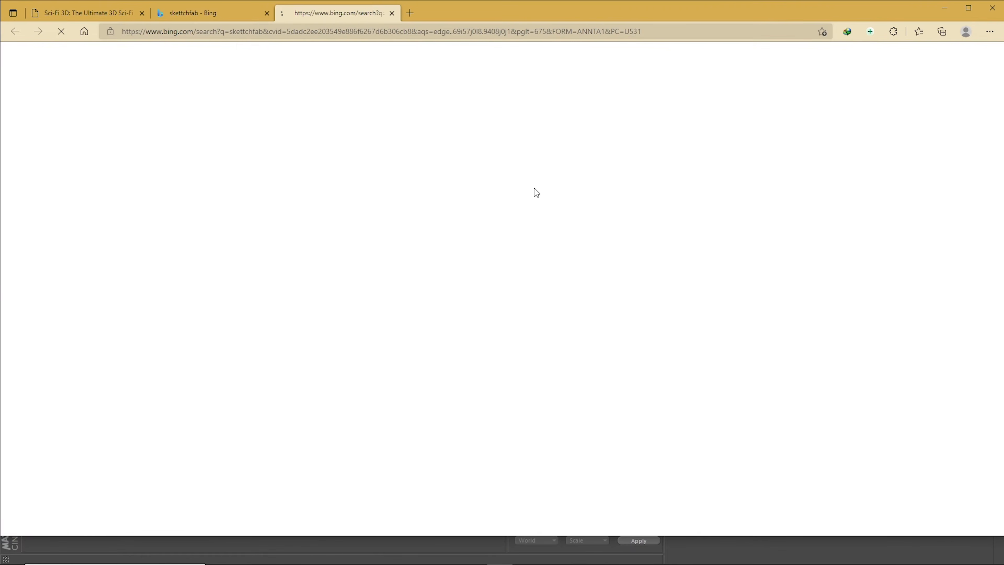
left_click(266, 13)
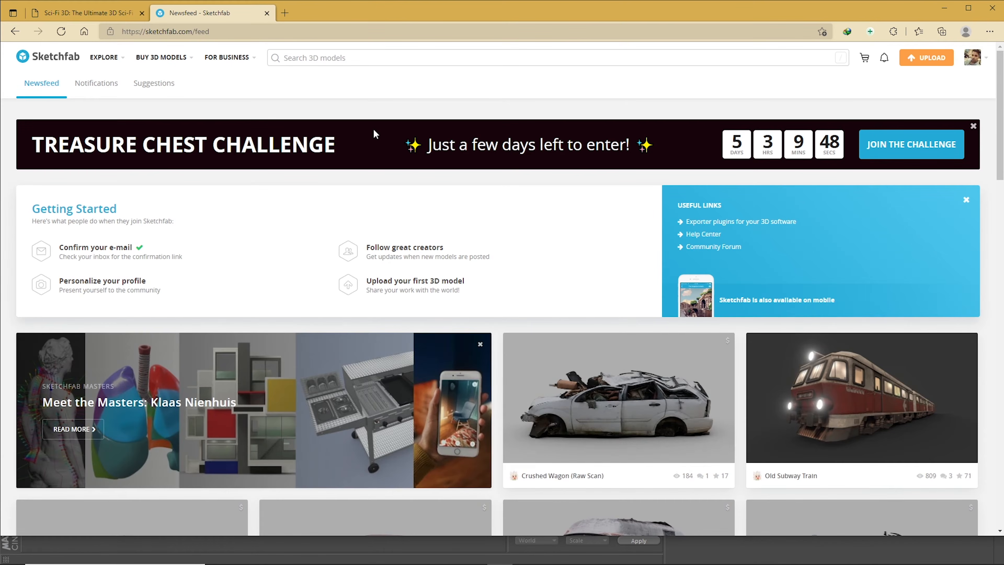
left_click(340, 57)
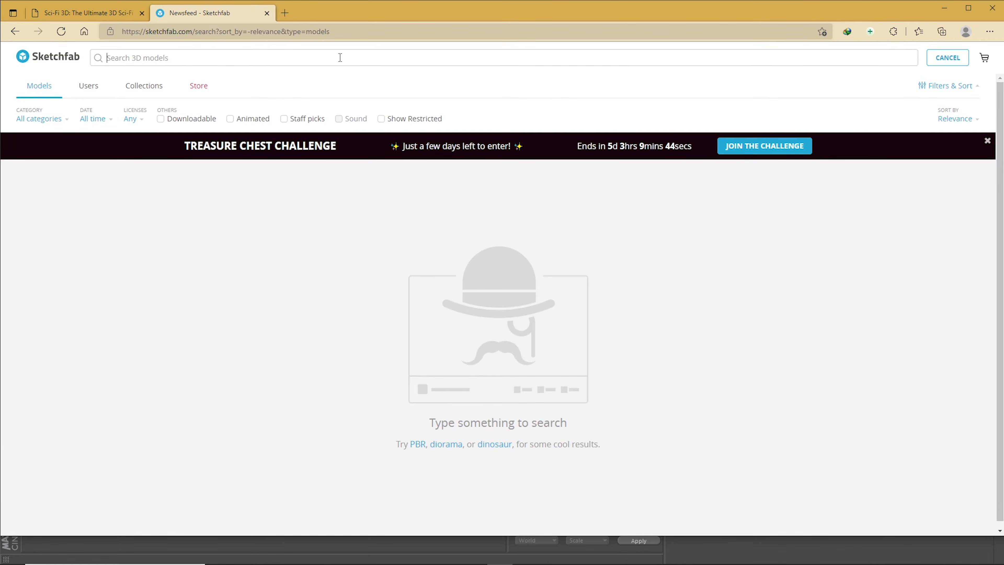
type("death star trench")
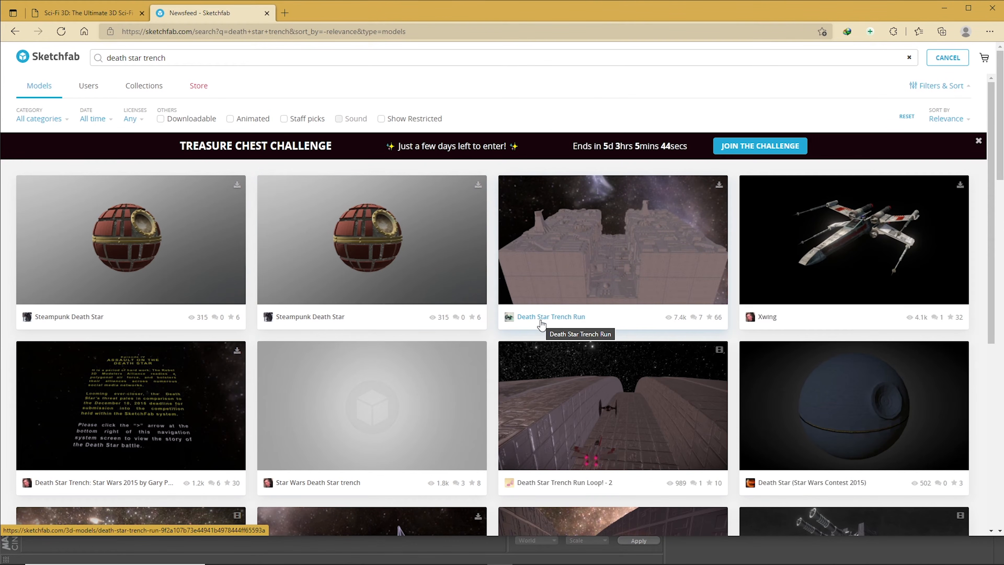
- Open the Death Star Trench Run model, check its available download formats, and inspect the trench in the 3D viewer
left_click(611, 281)
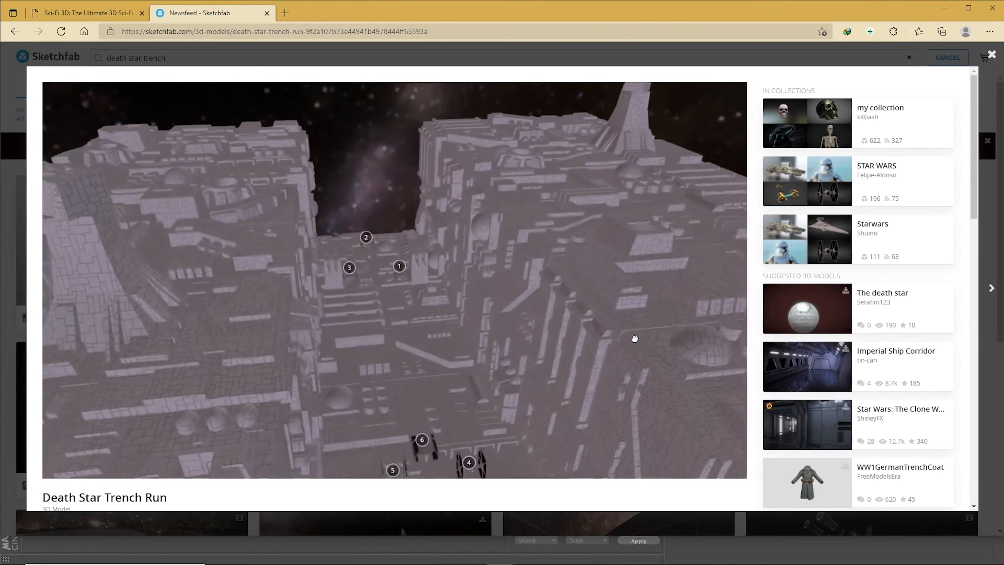
scroll(979, 175, "down", 2)
scroll(968, 185, "down", 1)
left_click(84, 429)
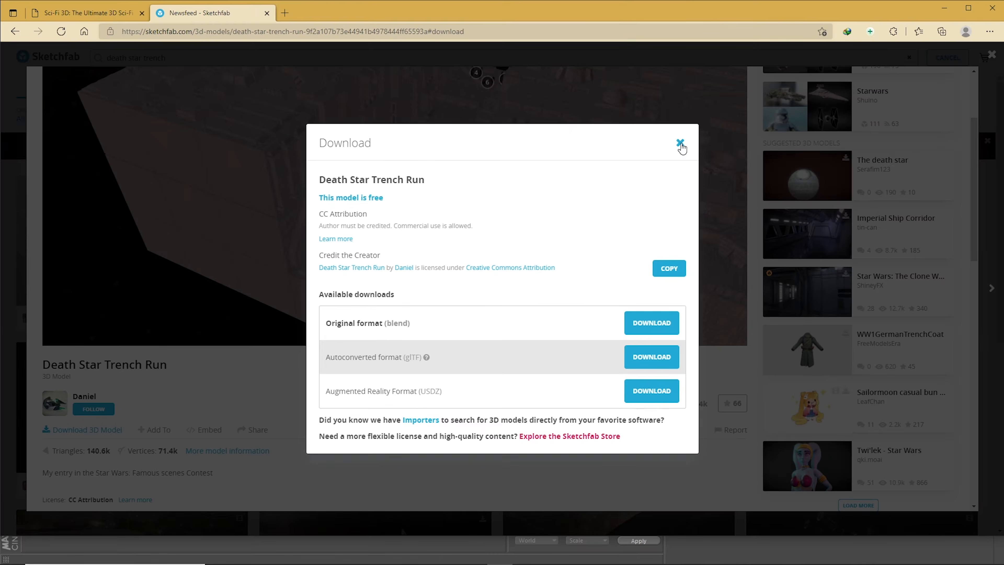
left_click(830, 5)
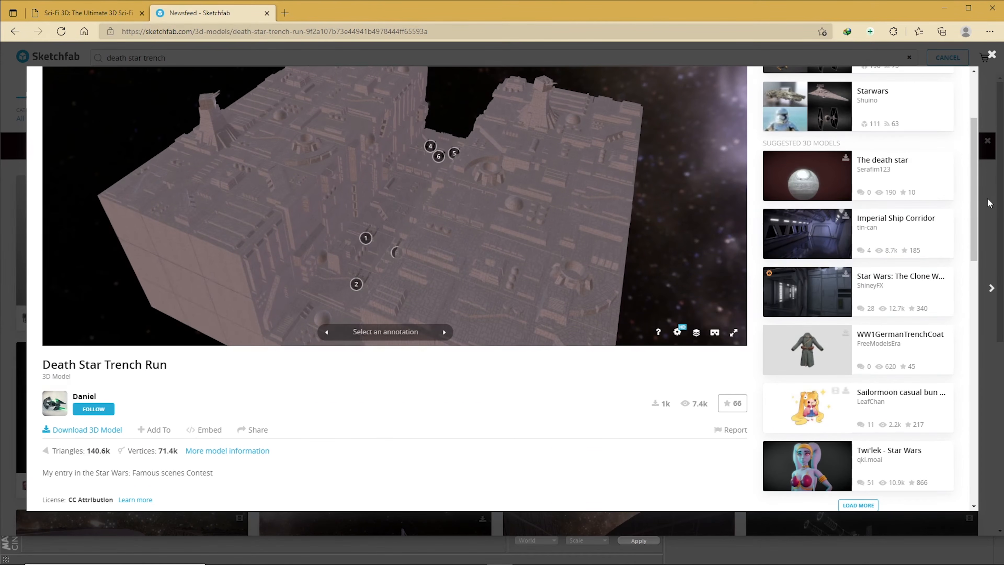
left_click_drag(974, 200, 974, 172)
mouse_move(448, 289)
left_mouse_down()
mouse_move(448, 233)
mouse_move(432, 269)
mouse_move(320, 255)
mouse_move(331, 271)
mouse_move(464, 285)
mouse_move(497, 269)
mouse_move(444, 265)
mouse_move(488, 296)
mouse_move(439, 260)
left_mouse_up()
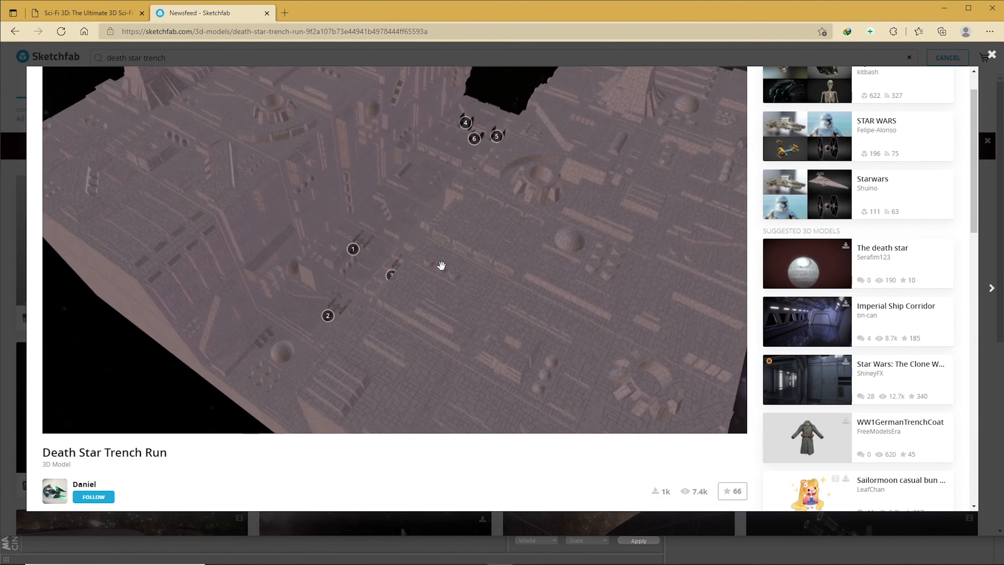
- Return to Cinema 4D and examine the imported trench_run scene from another angle
left_click(944, 8)
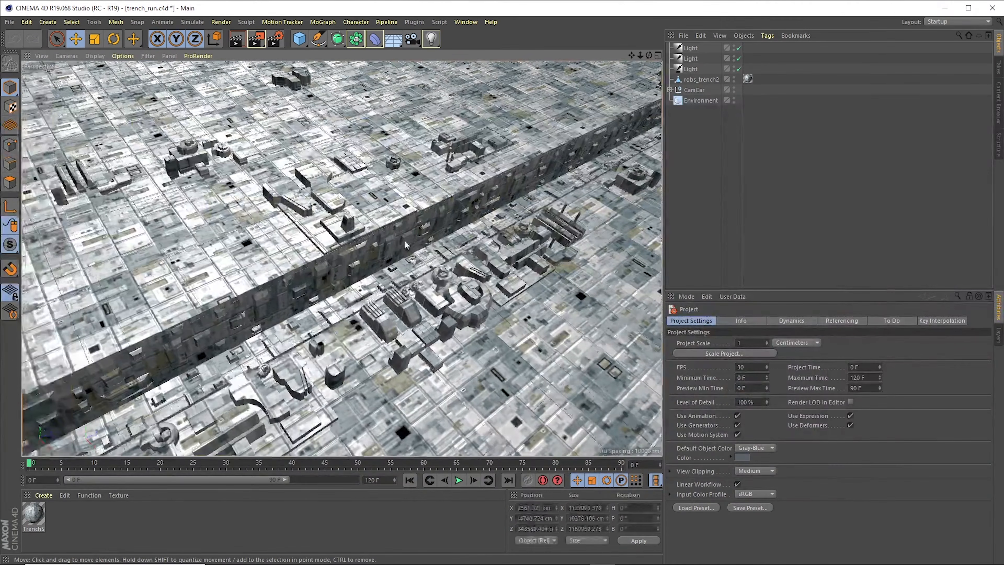
left_click_drag(404, 239, 352, 218)
mouse_move(649, 55)
left_mouse_down()
mouse_move(692, 39)
mouse_move(648, 55)
mouse_move(593, 44)
mouse_move(711, 65)
mouse_move(735, 55)
mouse_move(648, 55)
left_mouse_up()
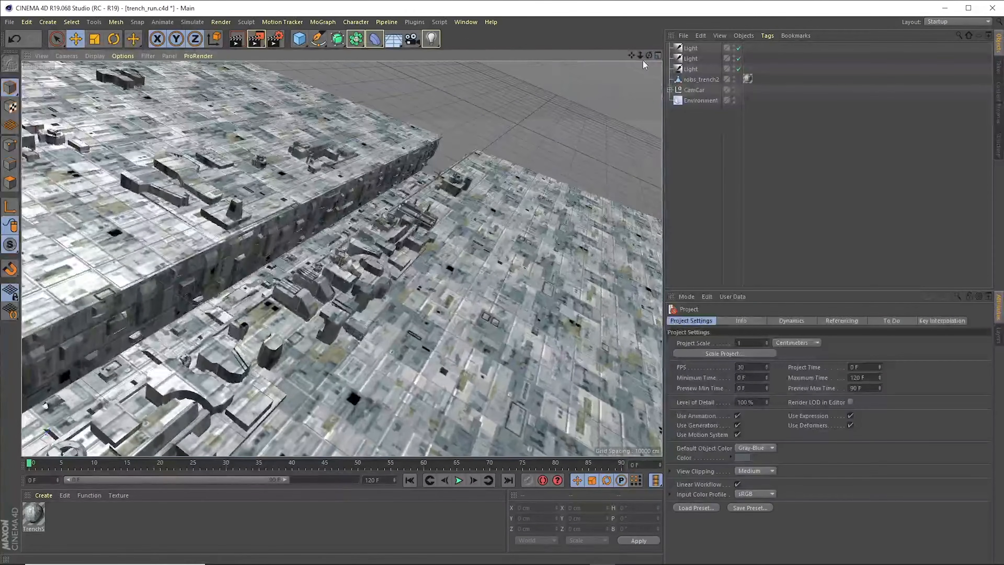
- Switch to After Effects and create a new composition with a width of 1920 px
mouse_move(656, 564)
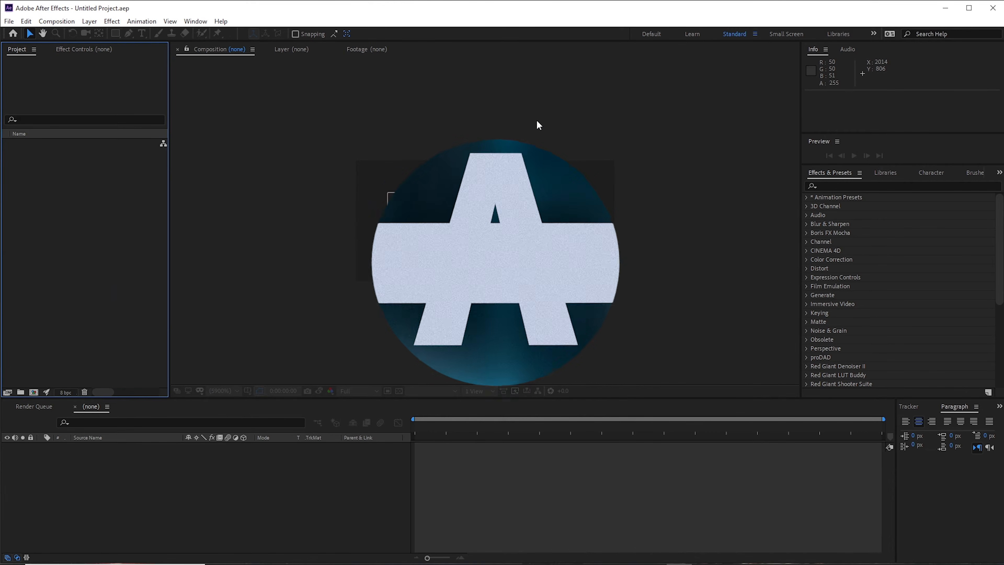
left_click(456, 210)
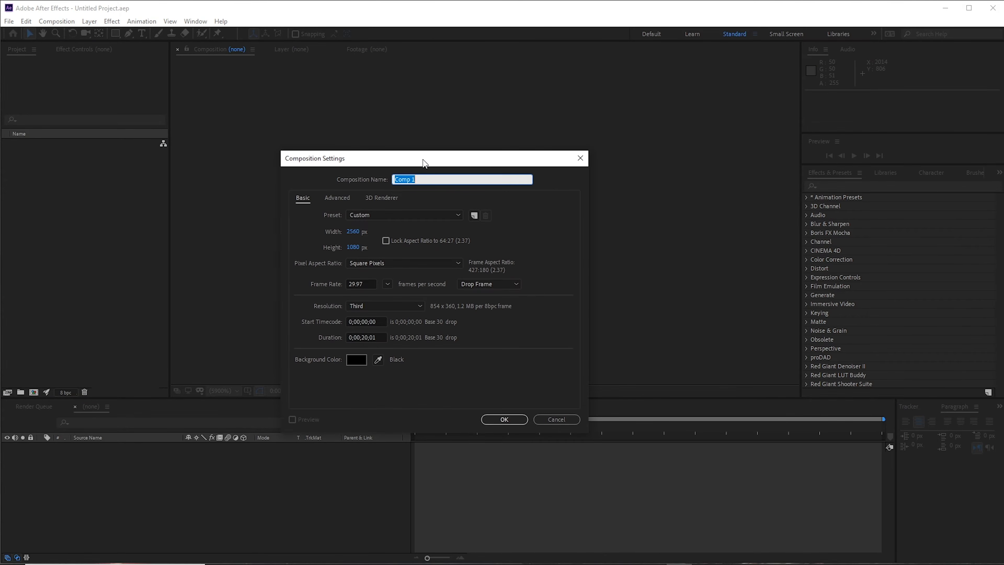
left_click(352, 231)
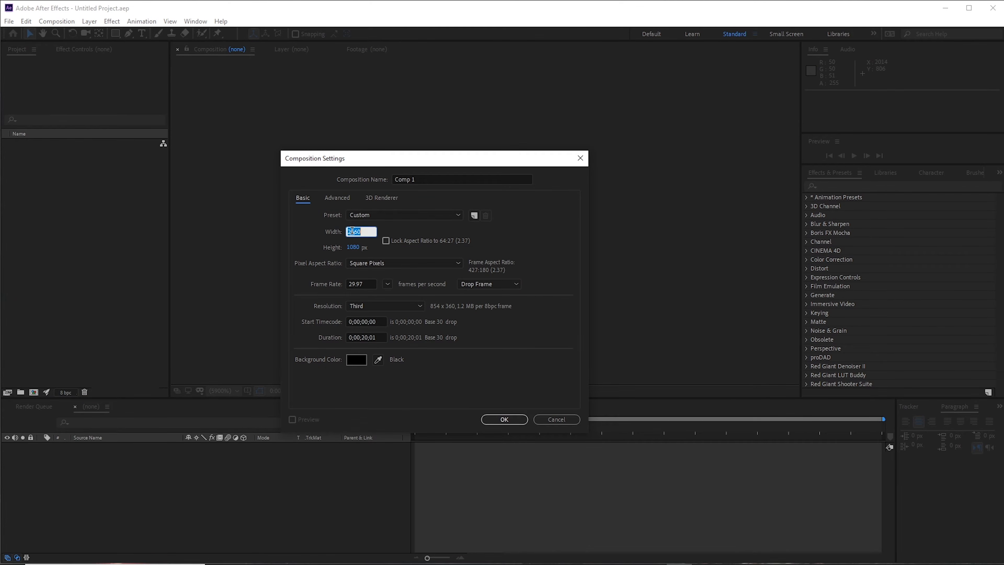
type("1920")
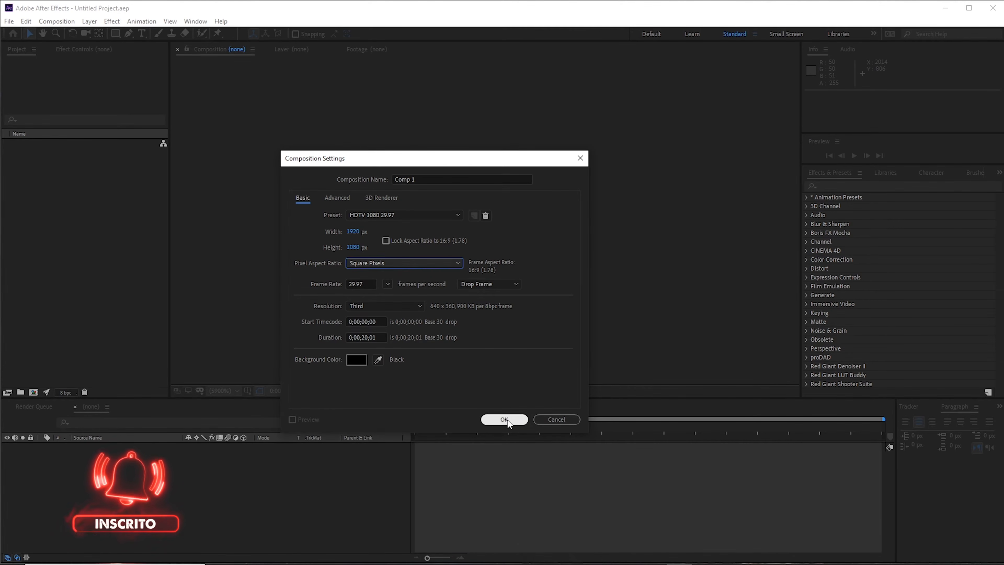
left_click(504, 419)
- Add a new white solid layer named "3d e" to Comp 1 at the composition size
right_click(472, 479)
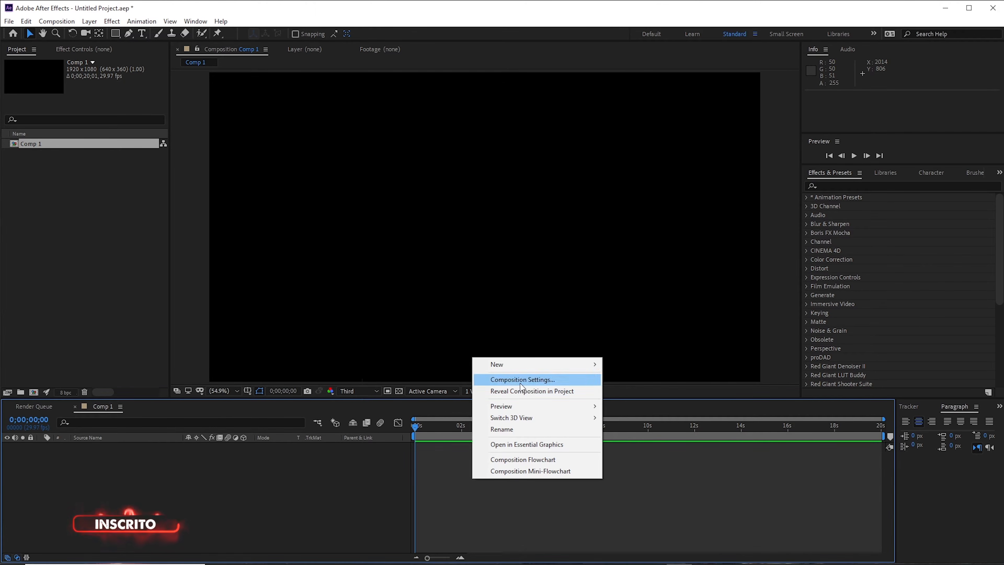
mouse_move(573, 364)
left_click(631, 390)
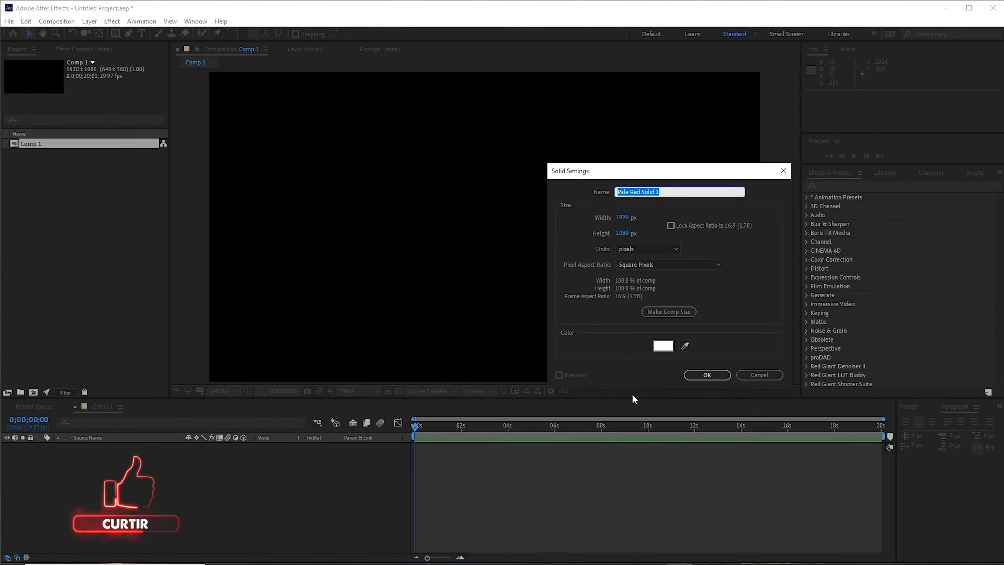
left_click_drag(684, 192, 414, 215)
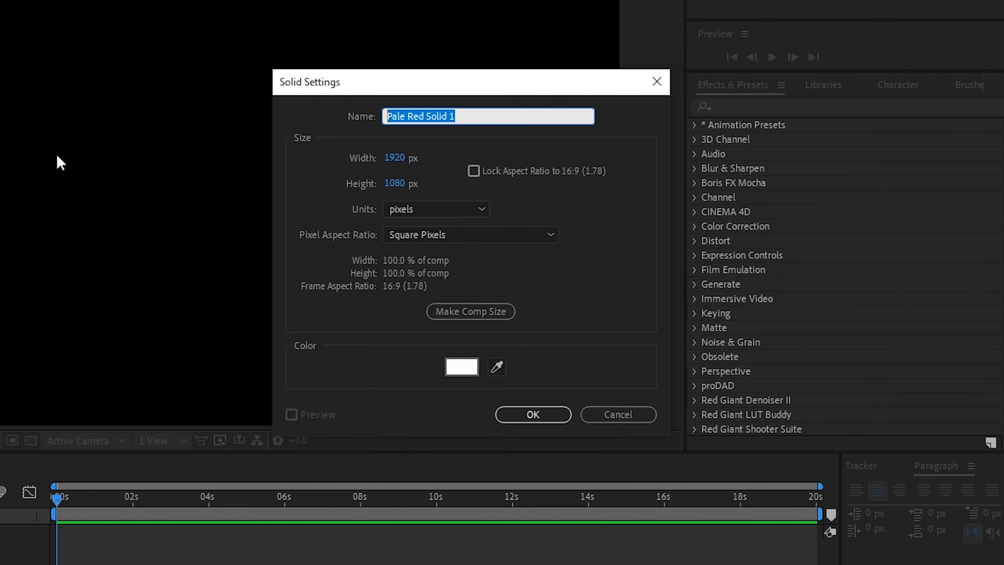
type("6")
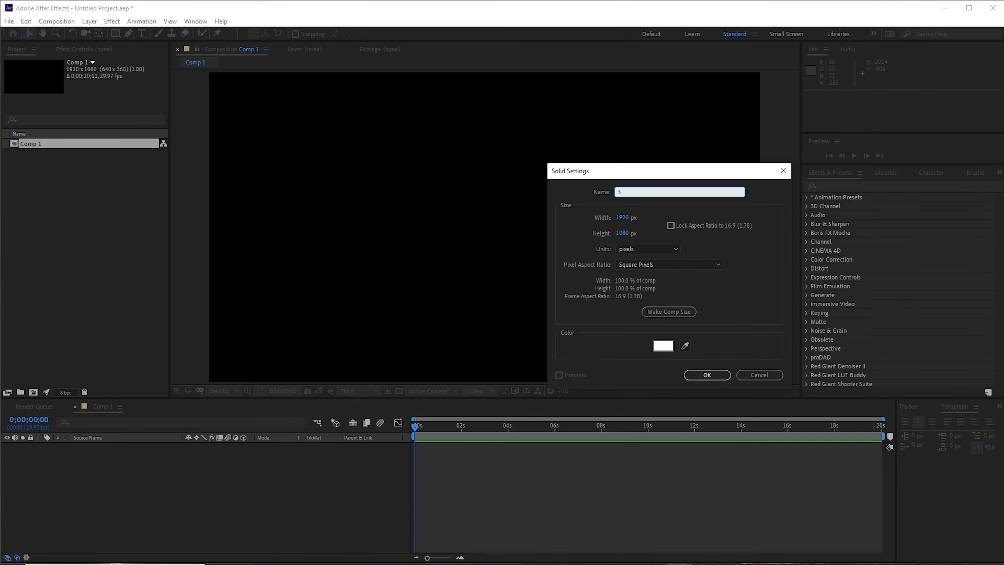
left_click(703, 375)
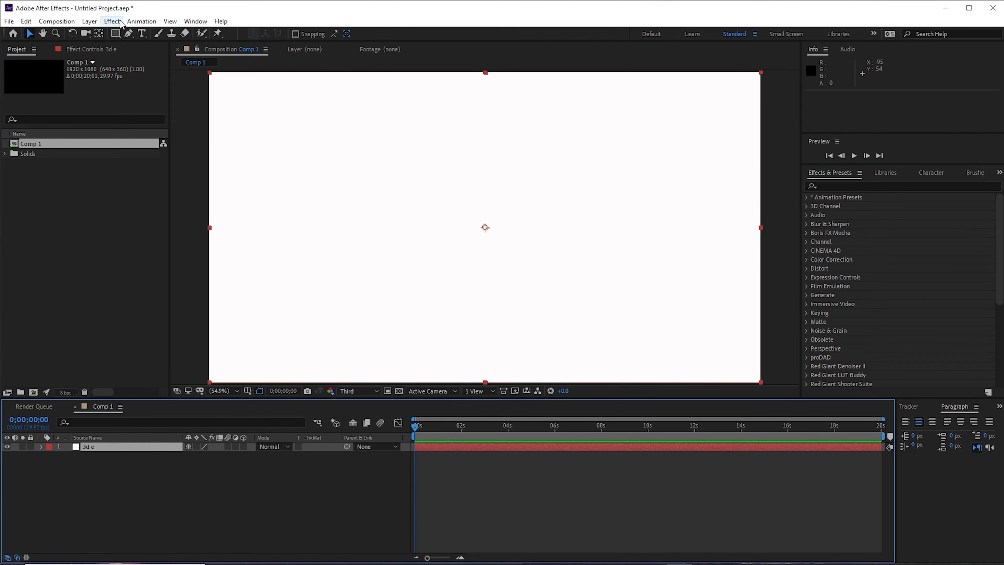
- Apply the Element effect to the "3d e" solid and open its Scene Setup
left_click(112, 21)
mouse_move(237, 473)
left_click(324, 472)
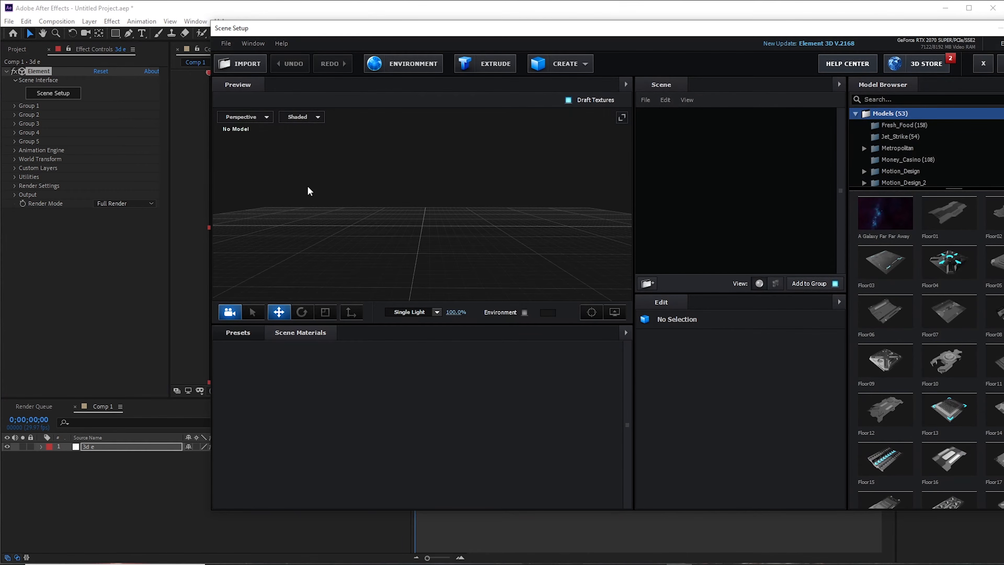
- Import trench_run.c4d from the Tutto folder in EP Star Wars Scene, accepting the import preferences with materials loaded
left_click(238, 64)
left_click(354, 61)
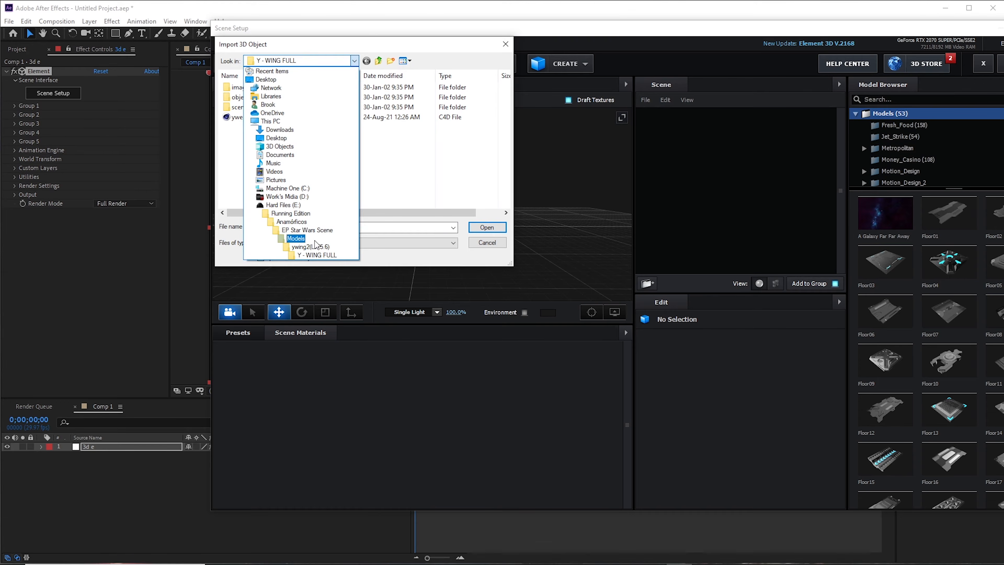
left_click(307, 230)
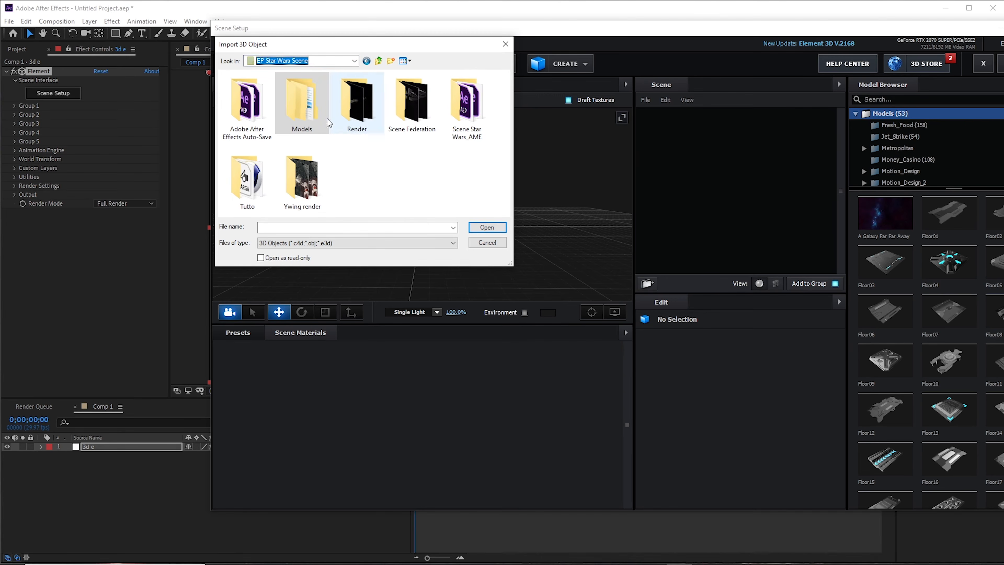
double_click(259, 186)
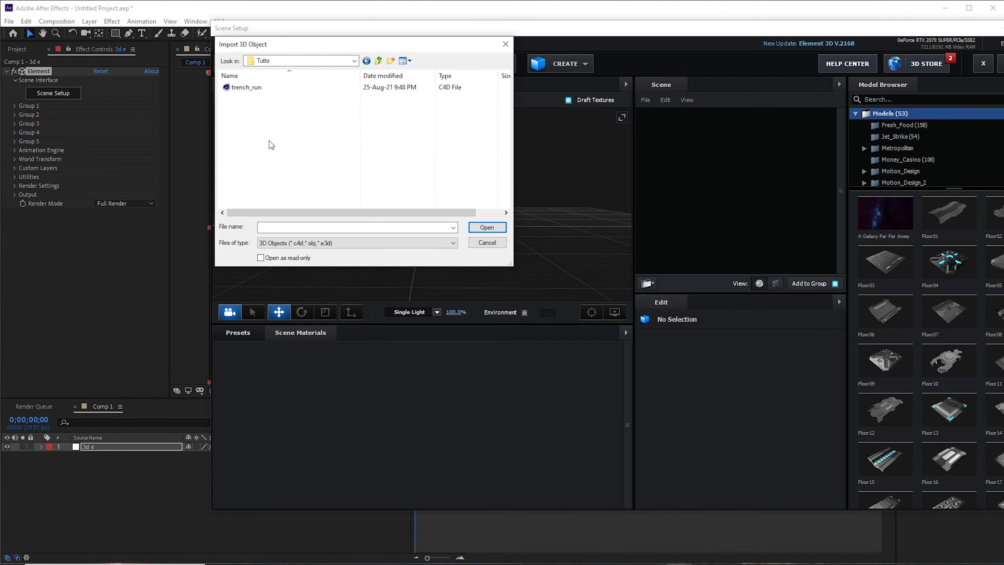
double_click(237, 88)
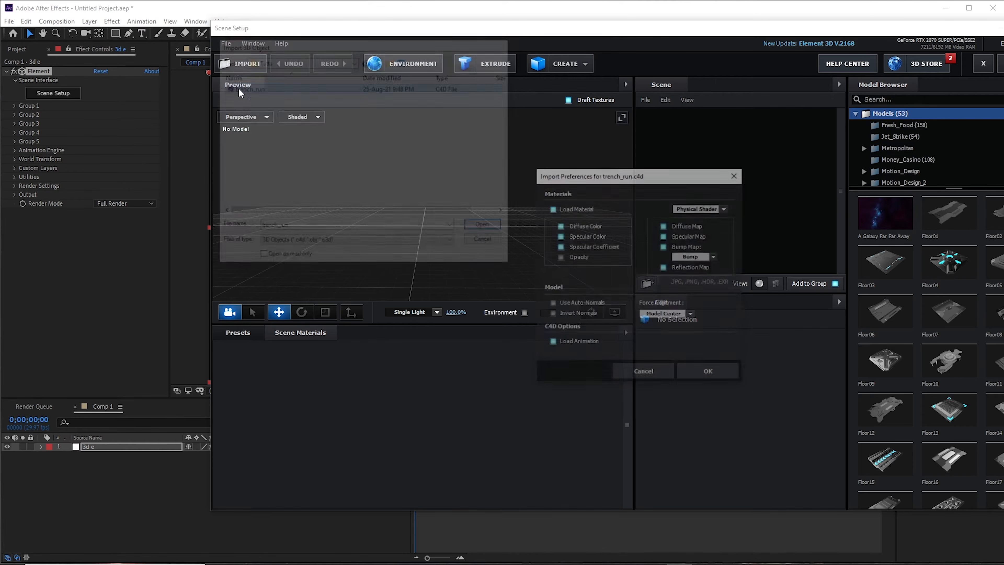
left_click(717, 371)
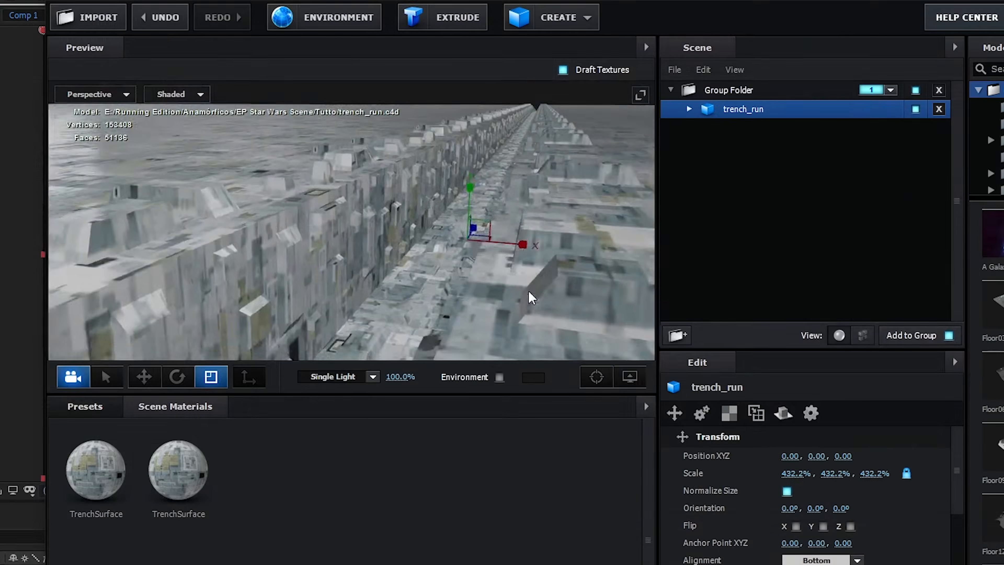
- Examine the textured trench_run model from several angles in the Scene Setup preview
left_click_drag(546, 255, 380, 275)
left_click_drag(289, 324, 412, 267)
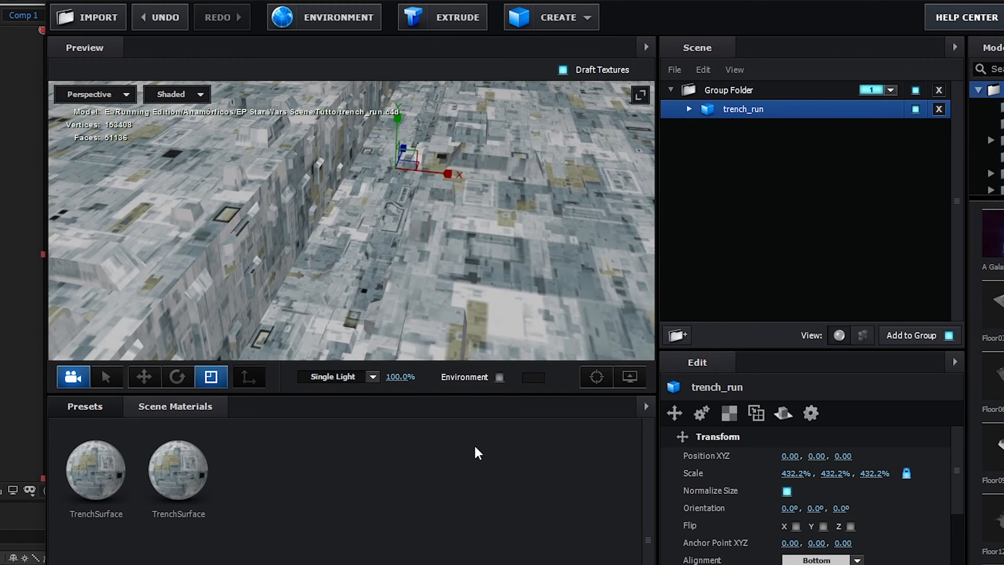
left_click_drag(439, 247, 421, 246)
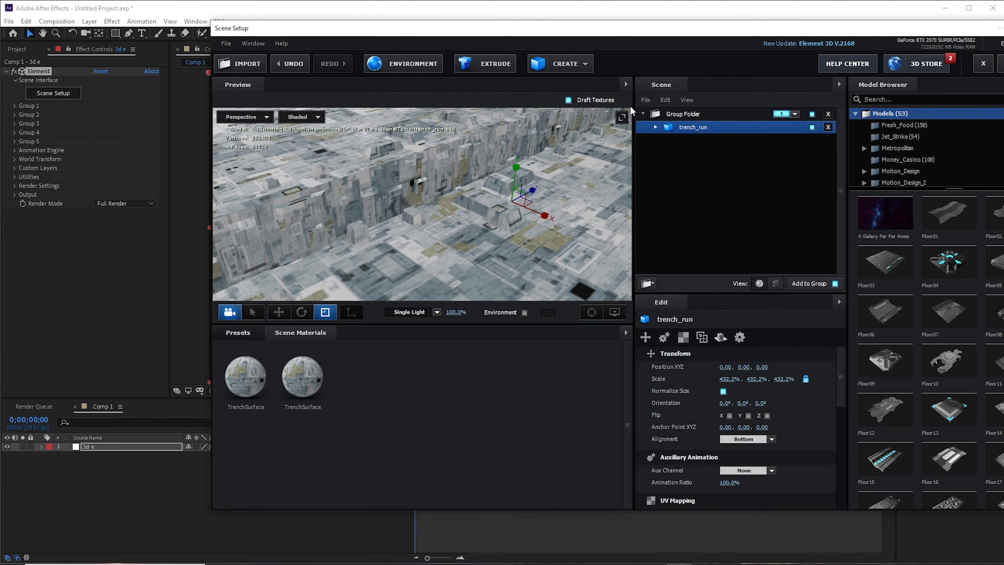
left_click_drag(515, 232, 564, 275)
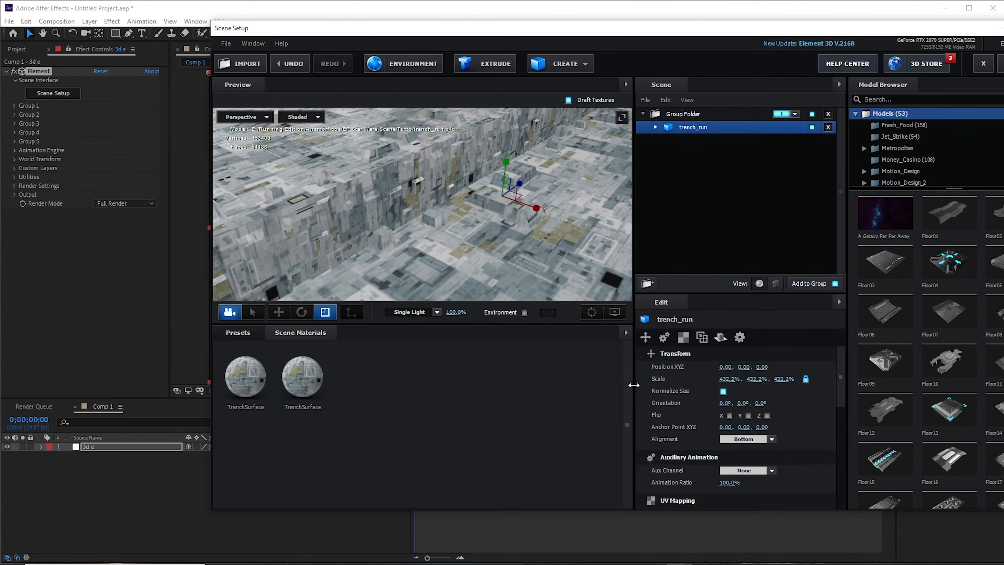
- Switch to Edge and open the Rebellion list of Star Wars Craft & Vessels on the Sci-Fi 3D site
left_click(499, 554)
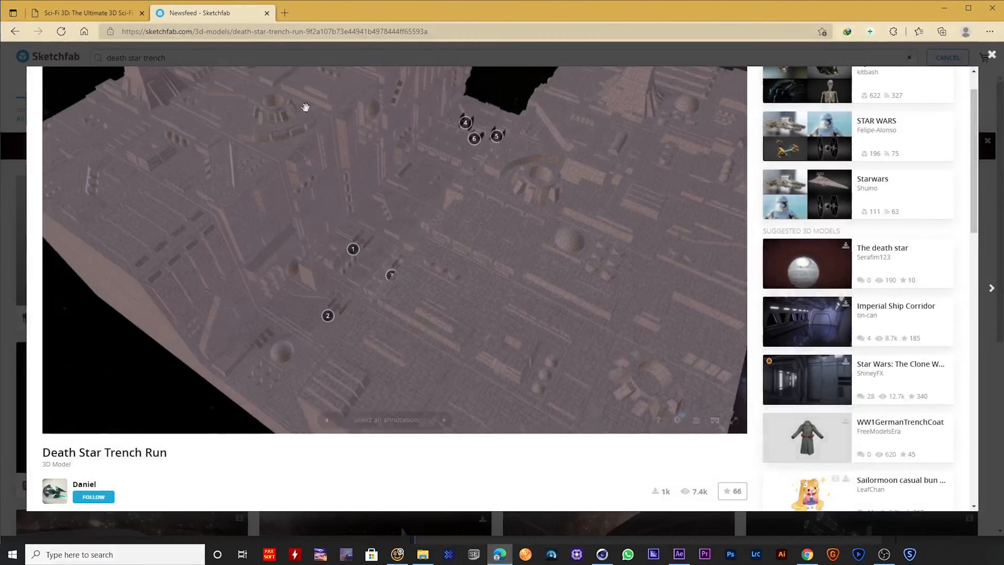
left_click(117, 10)
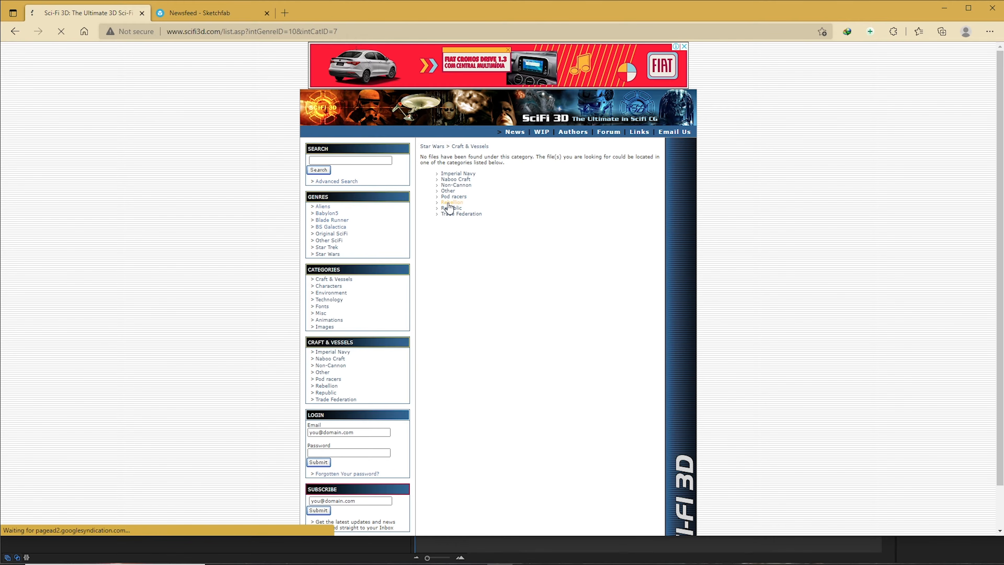
left_click(449, 202)
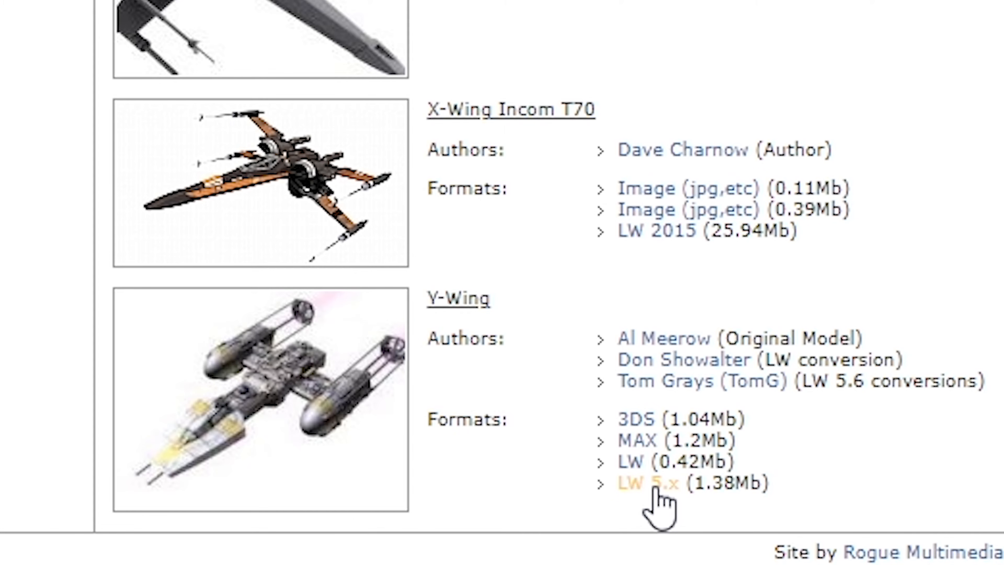
- Open the download page for the Y-Wing's LW 5.x file, return to the Rebellion list, and look over its X-Wing entries
left_click(654, 488)
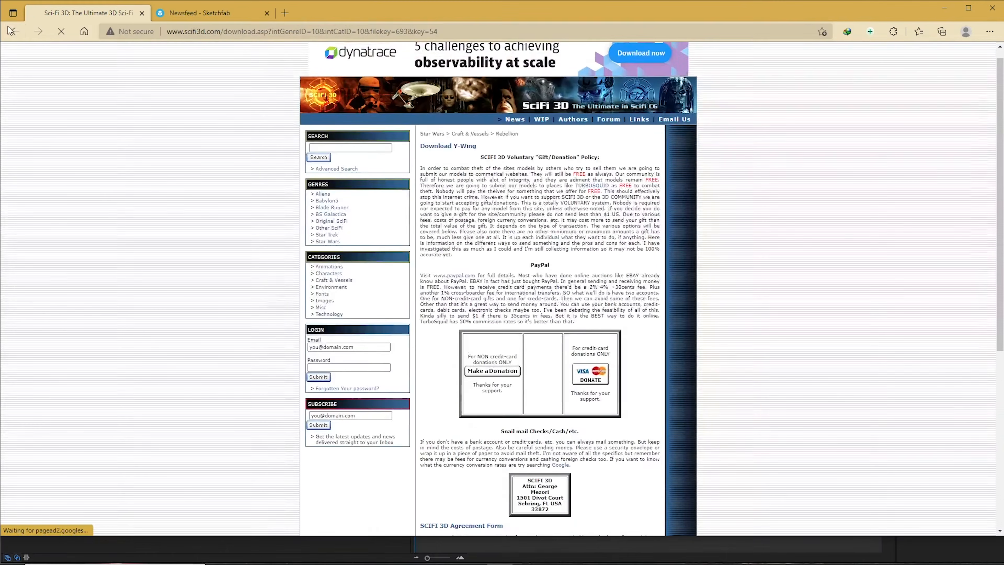
left_click(15, 31)
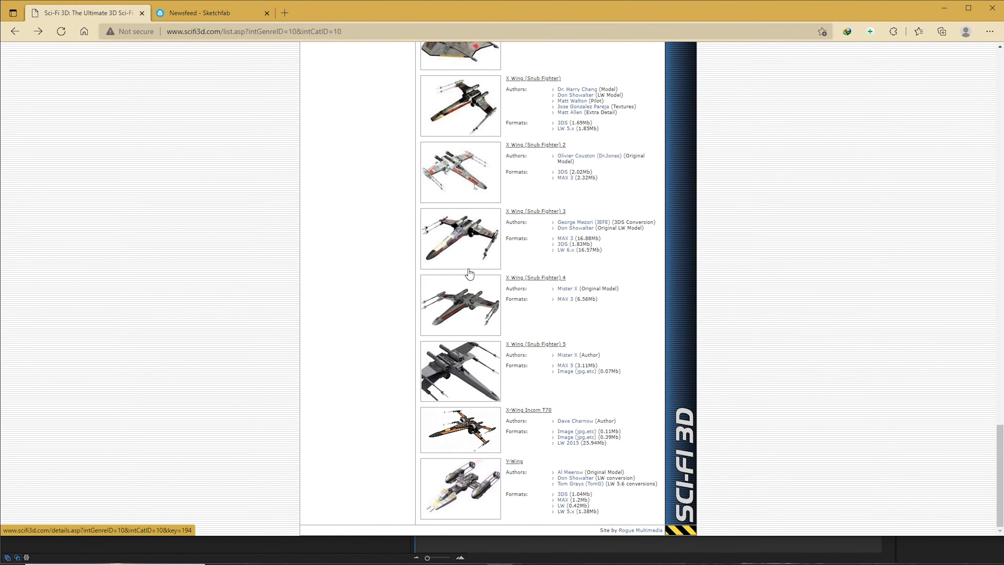
scroll(494, 340, "up", 5)
scroll(496, 339, "down", 5)
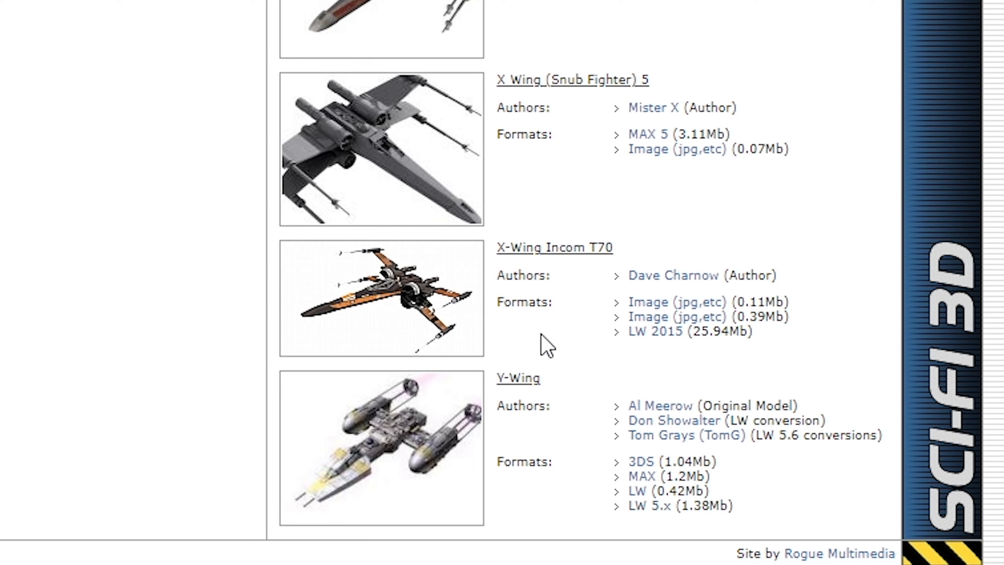
- Download the X-Wing Incom T70 model in LW 2015 format into the Tutto folder, accepting the site's agreement
left_click(666, 333)
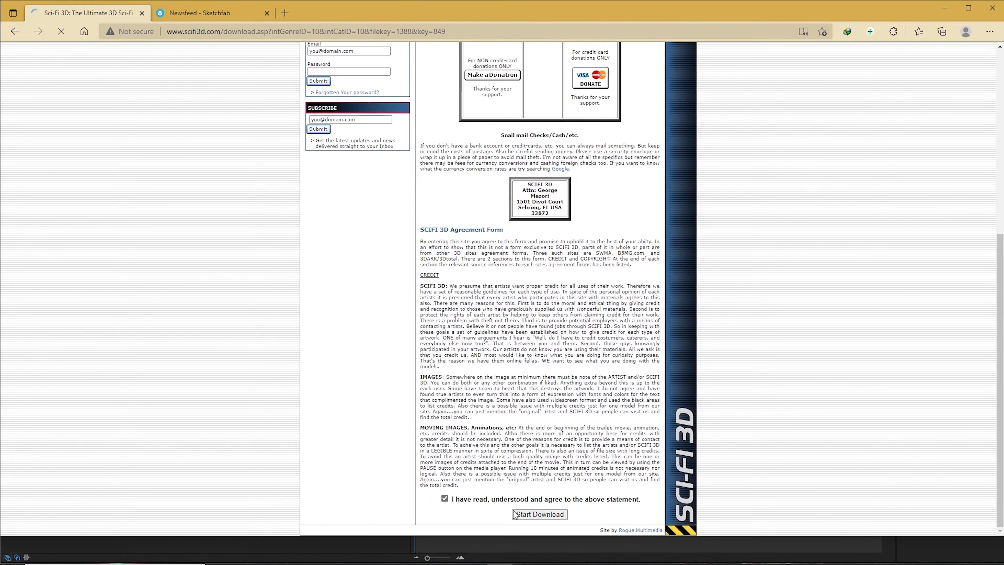
left_click(531, 514)
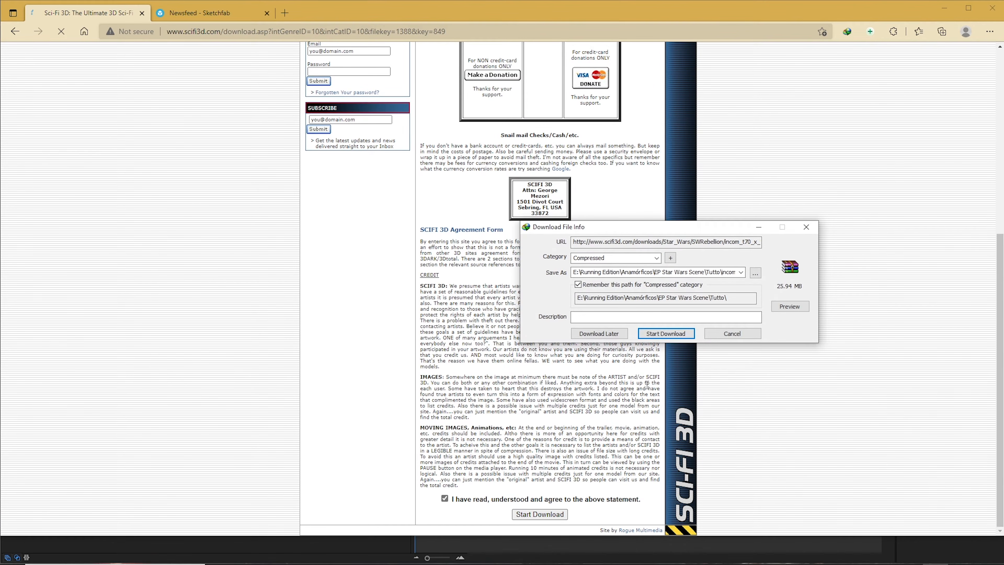
left_click(665, 333)
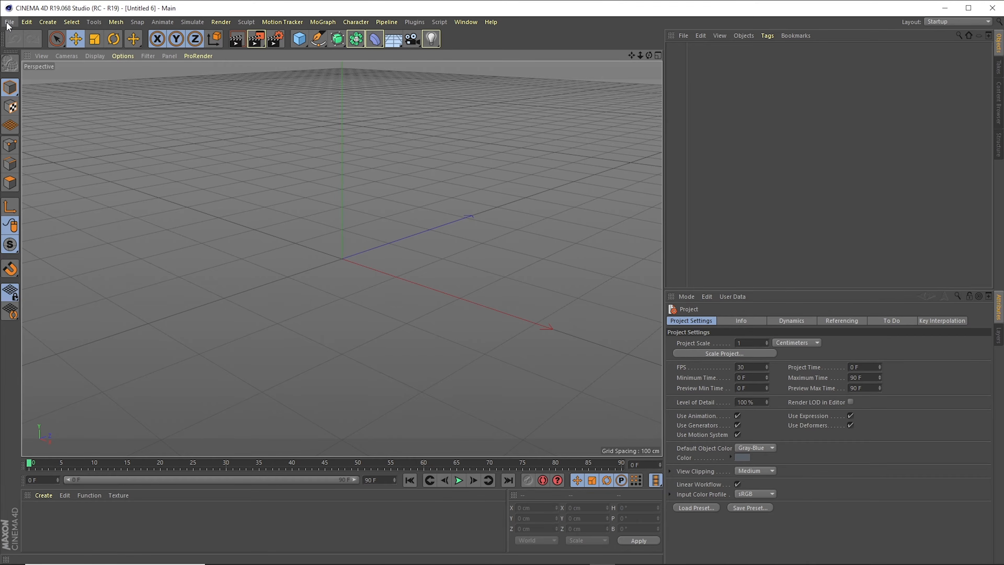
- Switch to Cinema 4D and open r2d2.lwo from the Y-Wing objects folder, importing at 10 meters scale with textures and lights
left_click(9, 22)
left_click(29, 48)
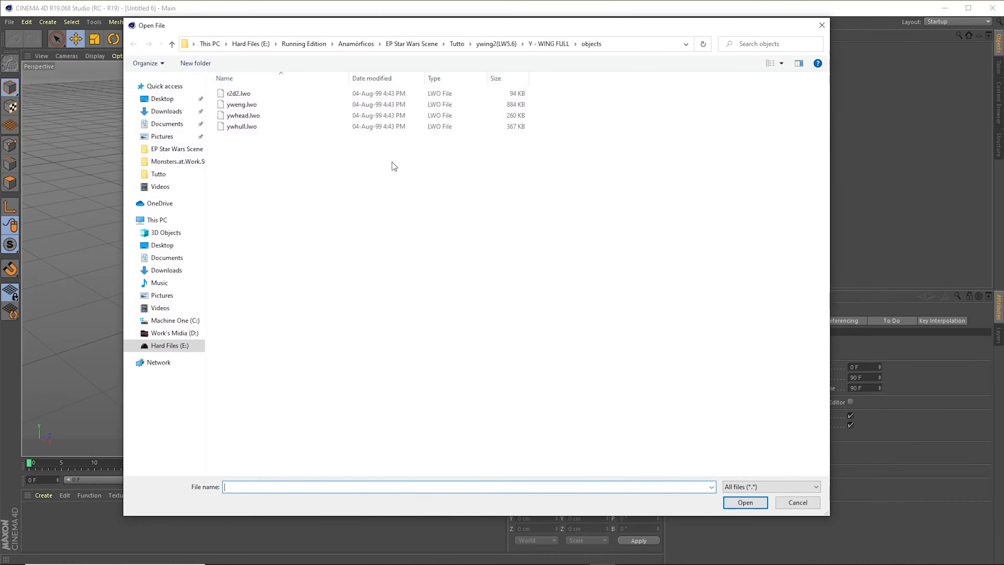
double_click(239, 94)
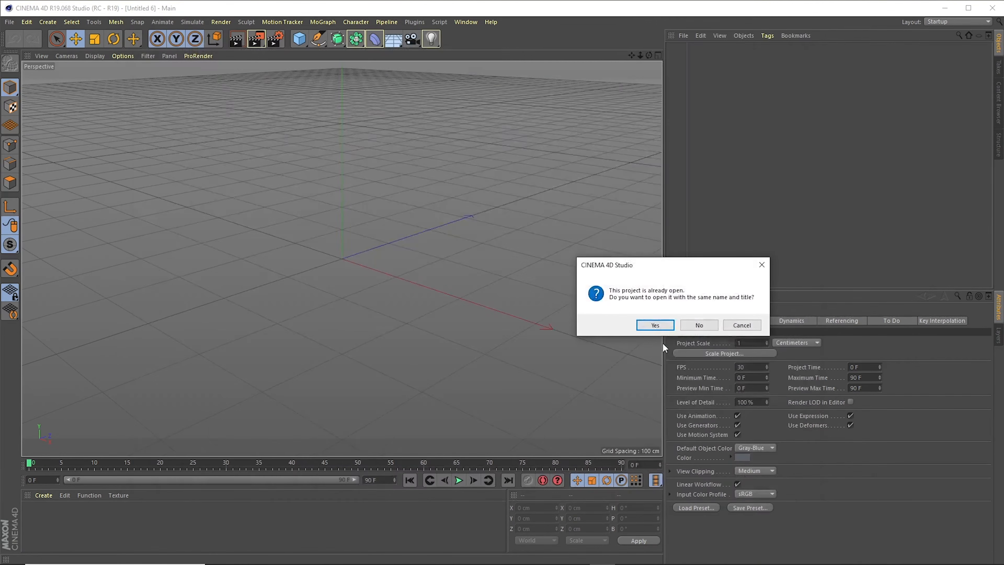
left_click(654, 325)
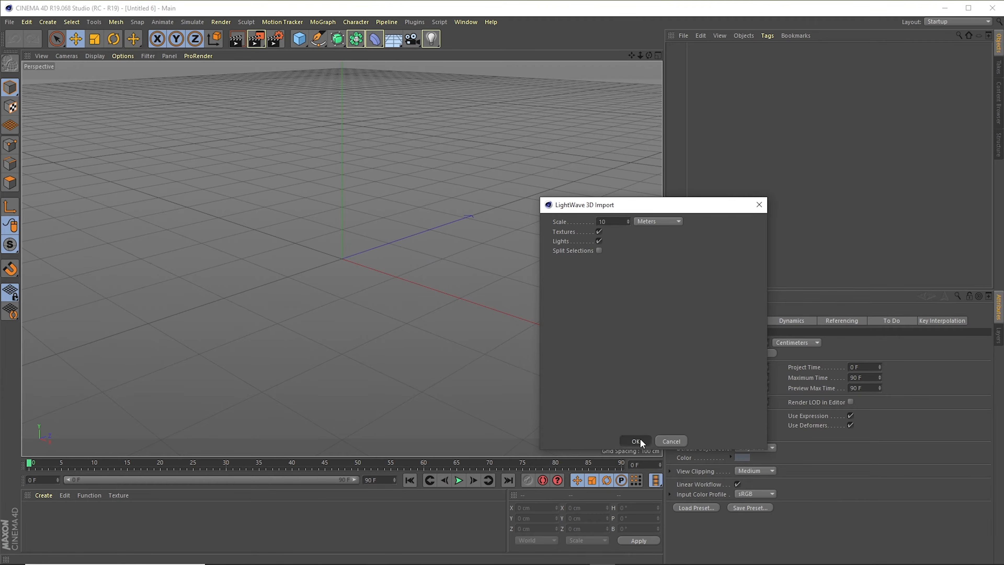
left_click(640, 440)
- Merge yweng.lwo from the Y-Wing objects folder into the R2-D2 scene, accepting the LightWave import settings
left_click(15, 23)
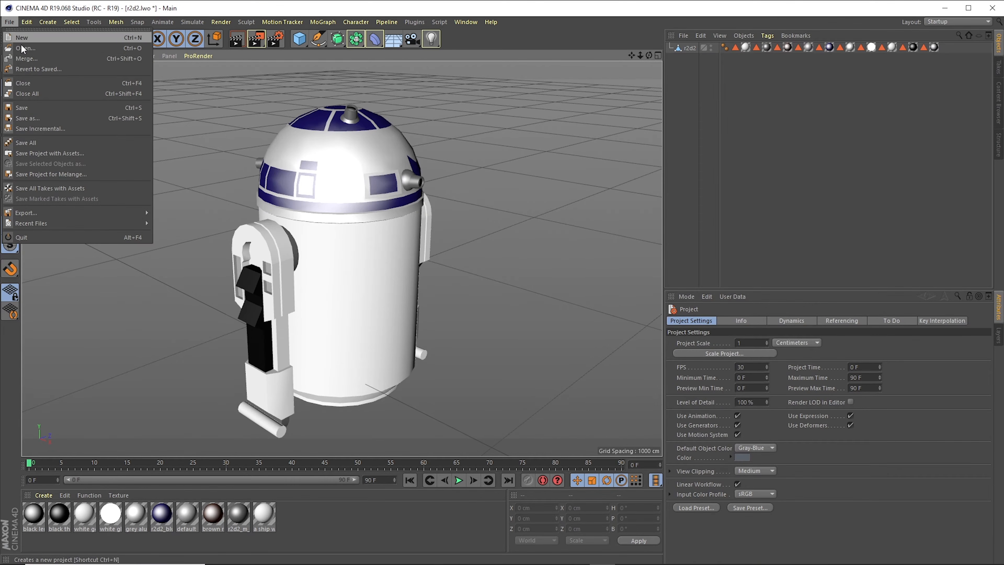
left_click(28, 38)
double_click(251, 104)
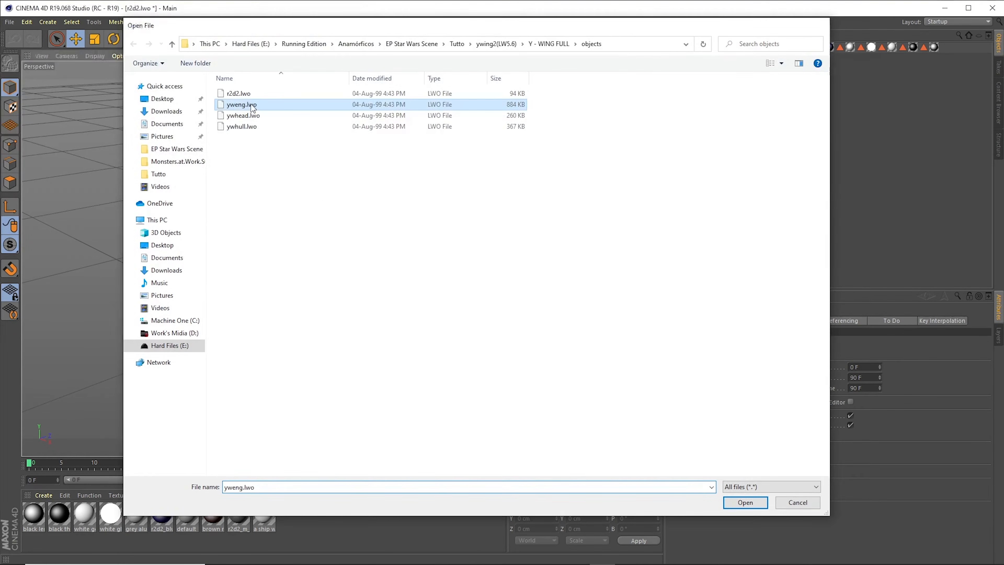
left_click(237, 243)
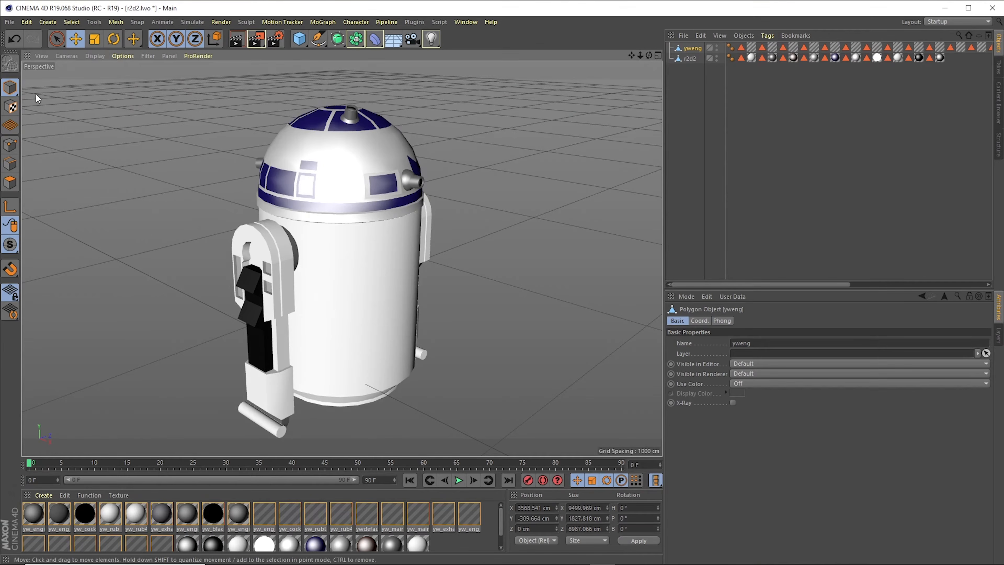
- Merge ywhead.lwo into the scene at 10 meters scale with textures and lights enabled
left_click(9, 22)
left_click(20, 58)
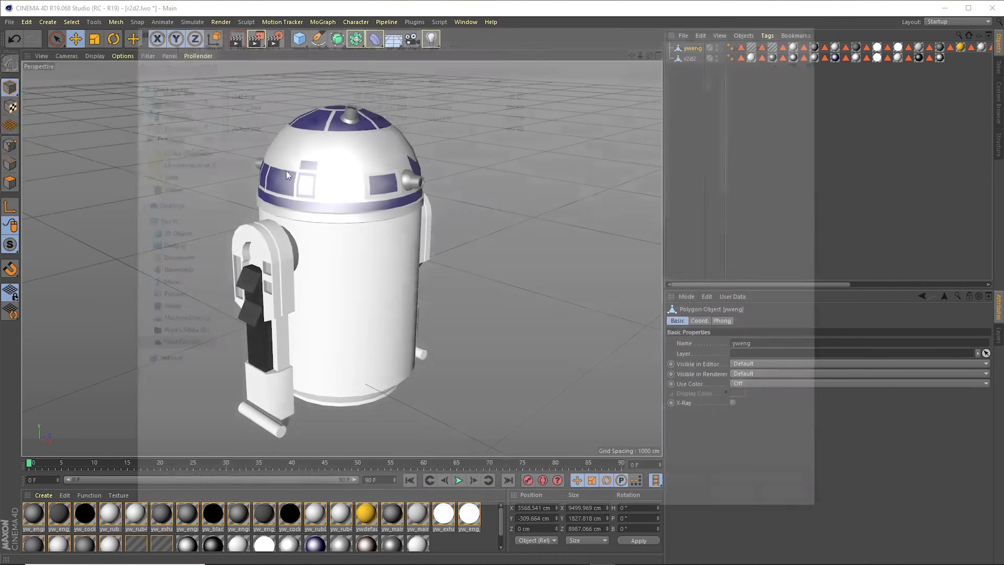
double_click(254, 116)
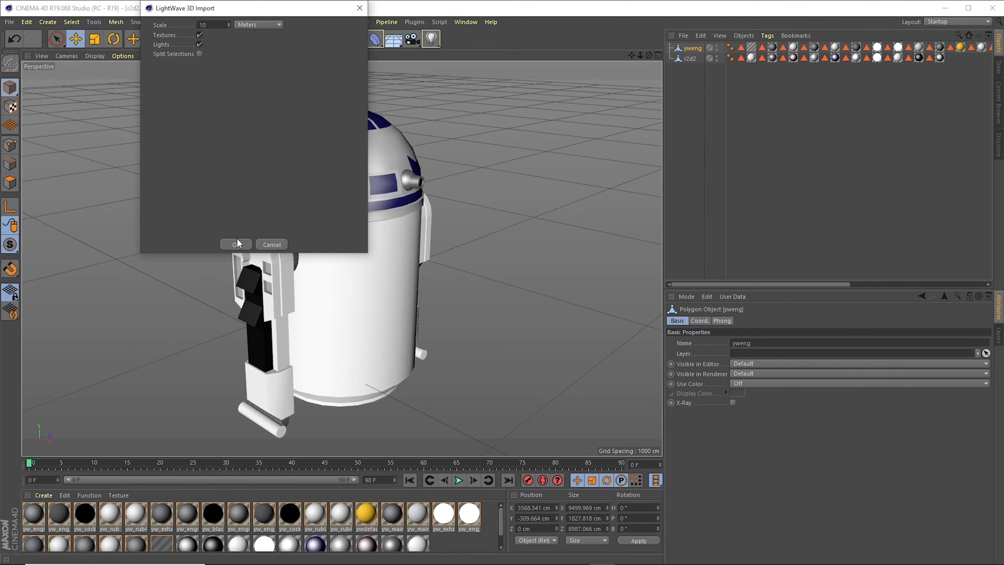
left_click(236, 244)
- Merge ywhull.lwo into the scene with the LightWave import settings and frame the whole Y-Wing in the viewport
left_click(10, 22)
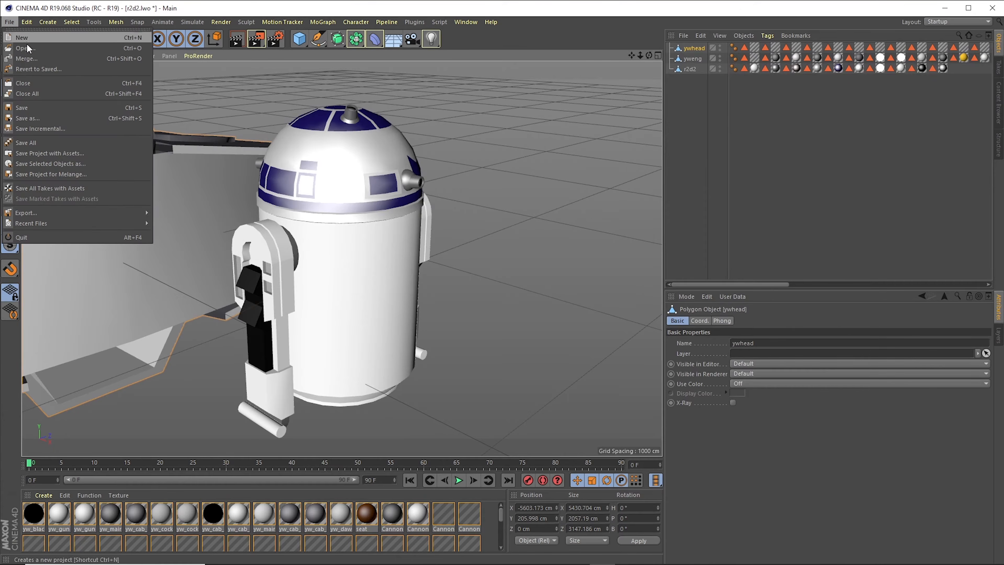
left_click(23, 58)
double_click(248, 121)
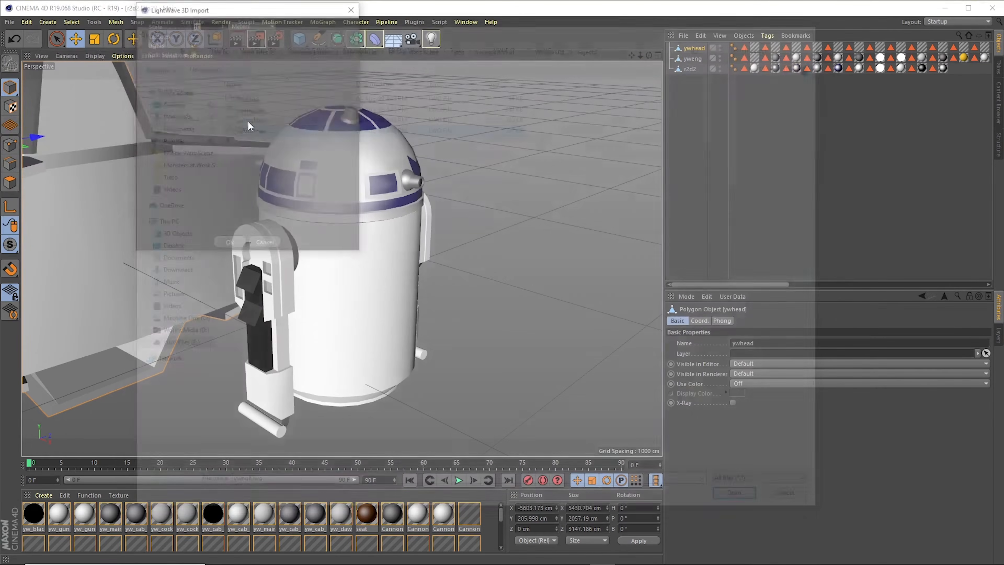
left_click(217, 240)
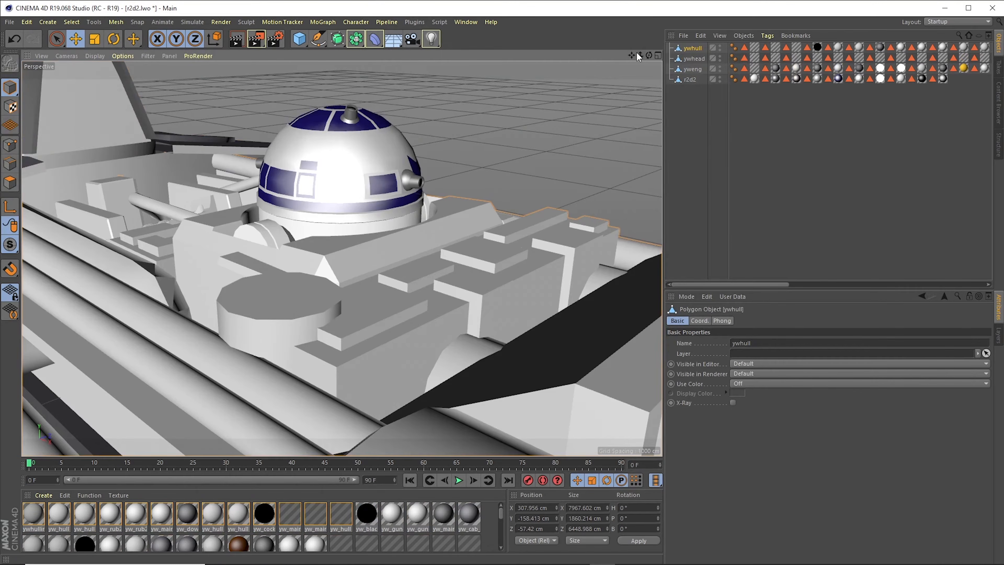
left_click_drag(639, 55, 545, 56)
left_click_drag(648, 55, 739, 59)
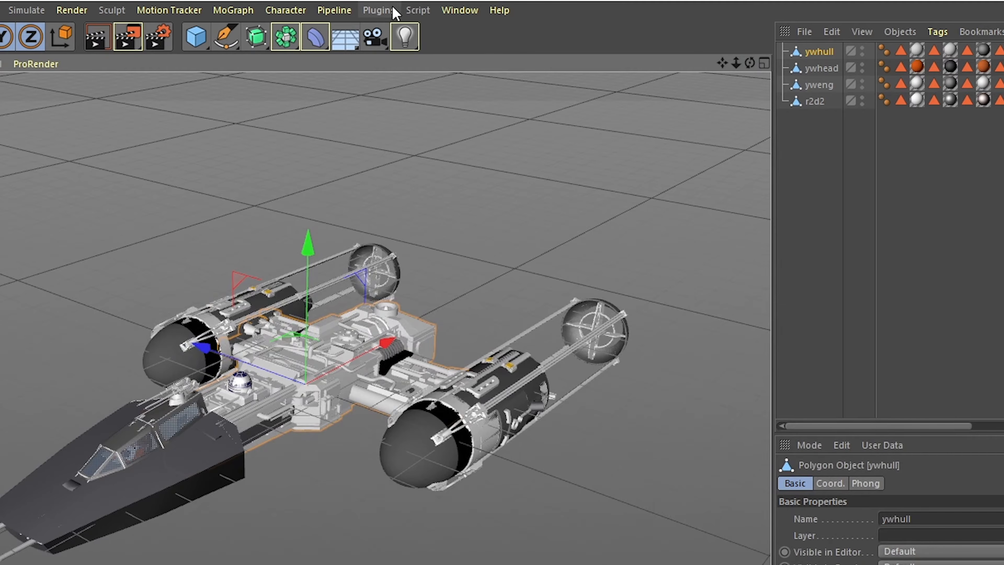
- Check the status of the Y-Wing's texture files in the Texture Manager and close it
left_click(466, 22)
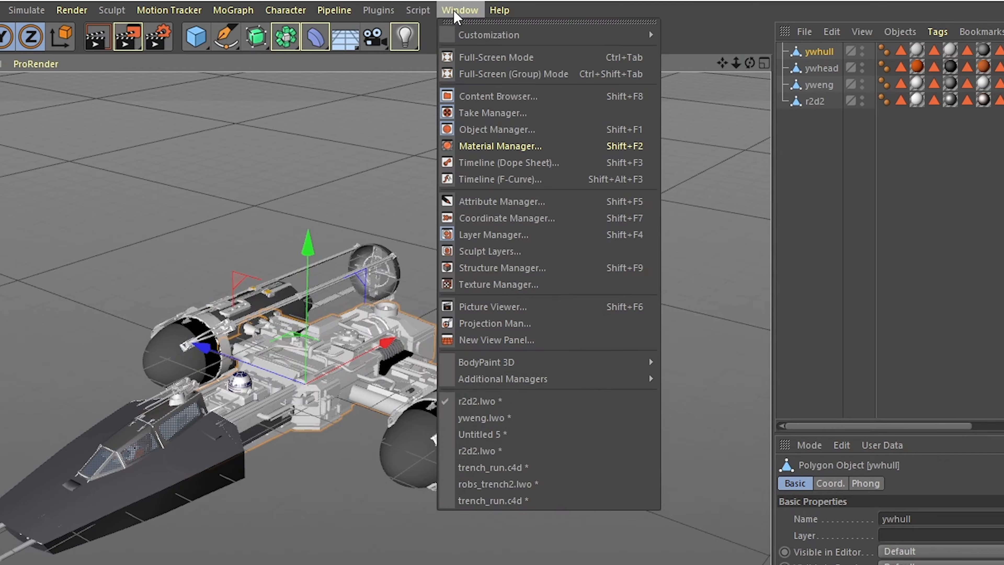
left_click(500, 283)
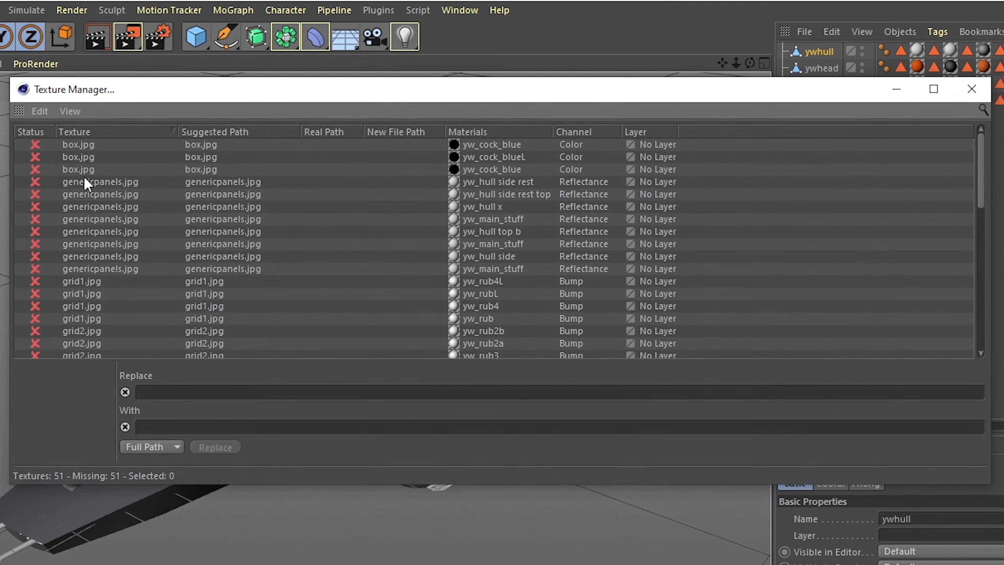
left_click(971, 89)
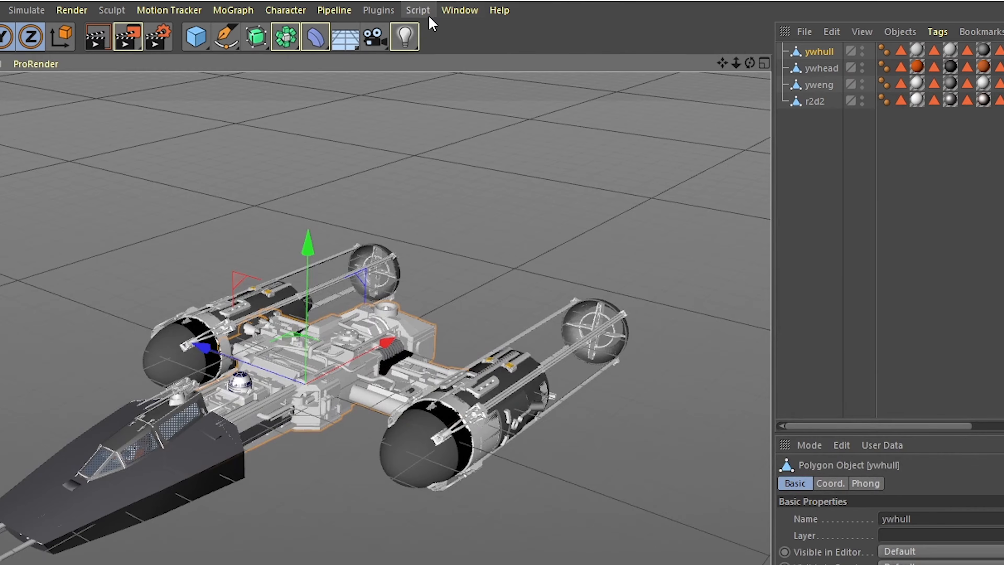
- Relink all the Y-Wing textures in the Texture Manager to the images folder inside Y - WING FULL
left_click(459, 10)
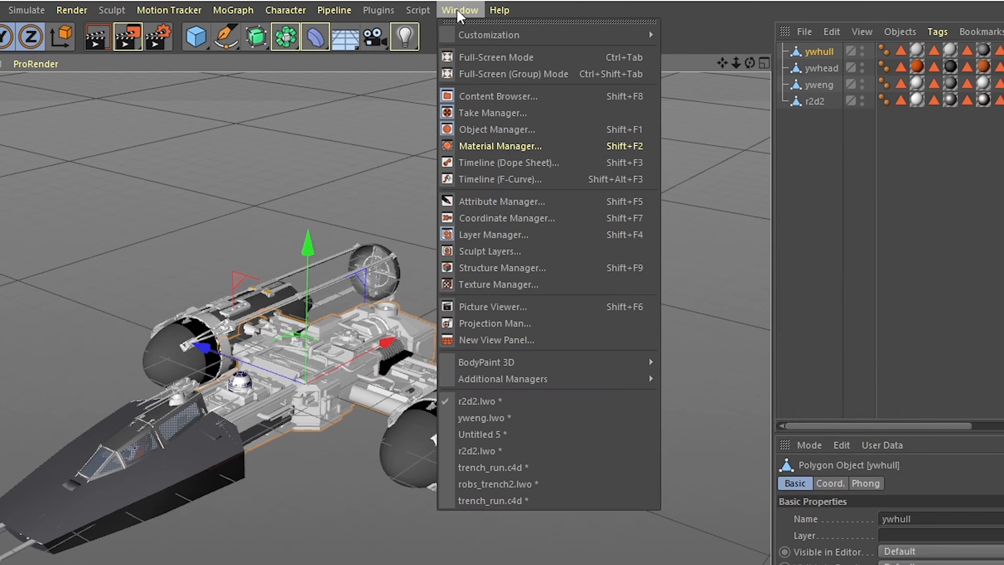
left_click(510, 281)
scroll(80, 136, "down", 10)
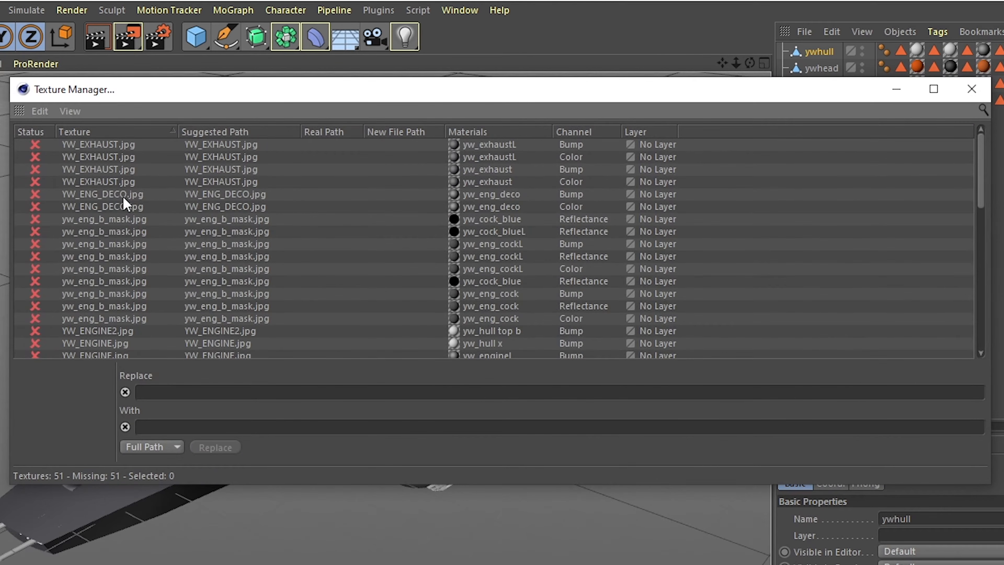
scroll(100, 150, "up", 10)
left_click(95, 145)
scroll(101, 179, "down", 10)
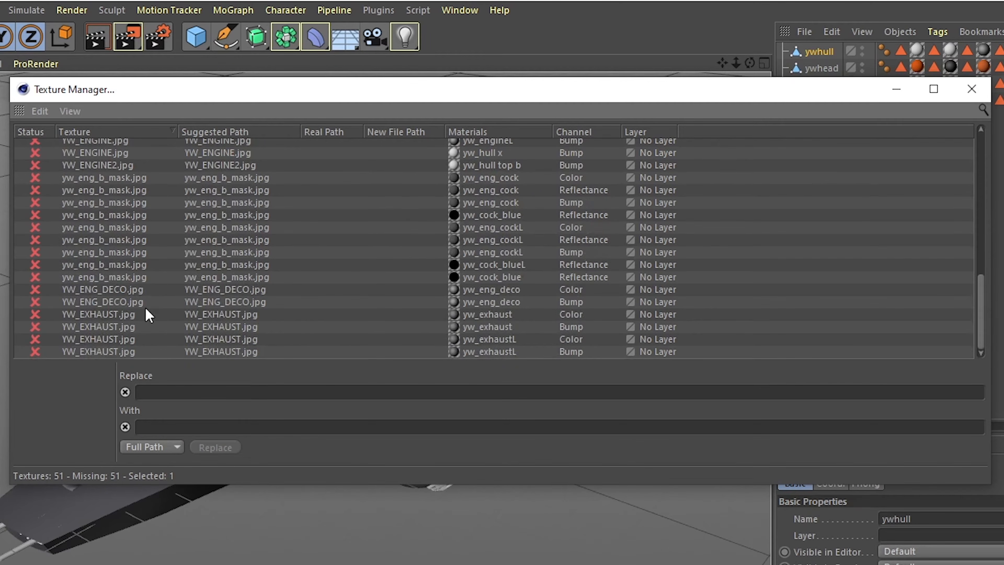
key("ctrl+a")
right_click(103, 351)
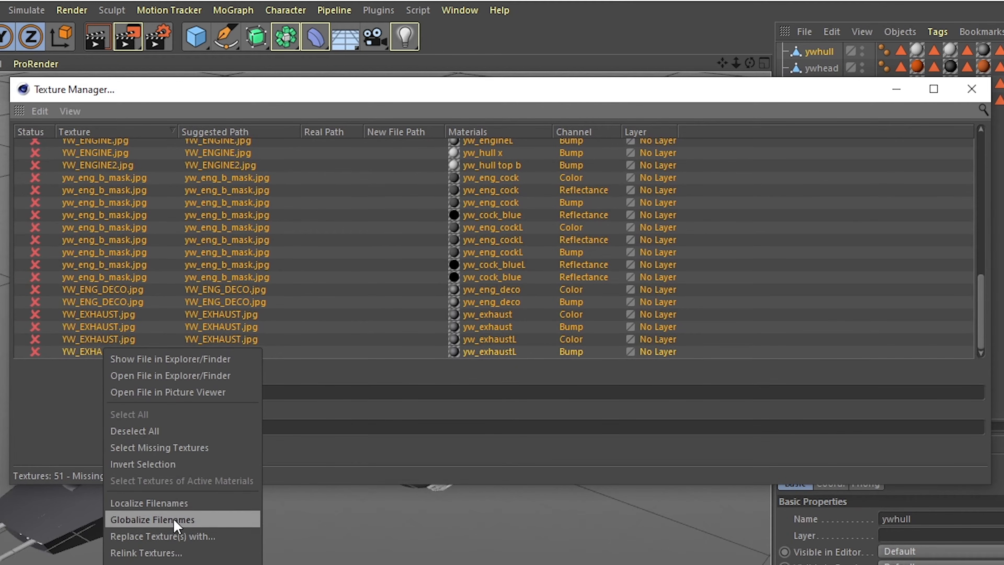
left_click(172, 553)
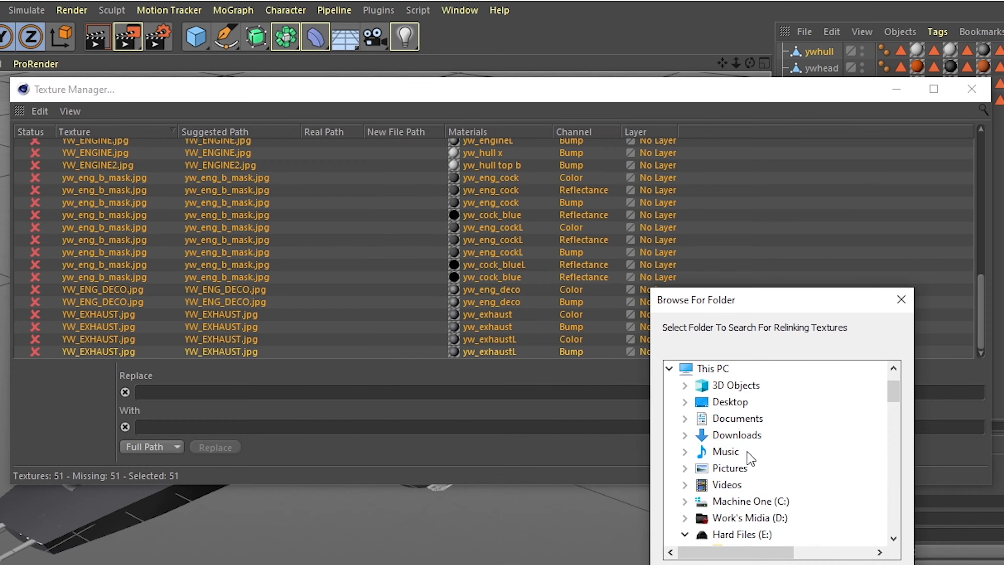
scroll(725, 510, "down", 9)
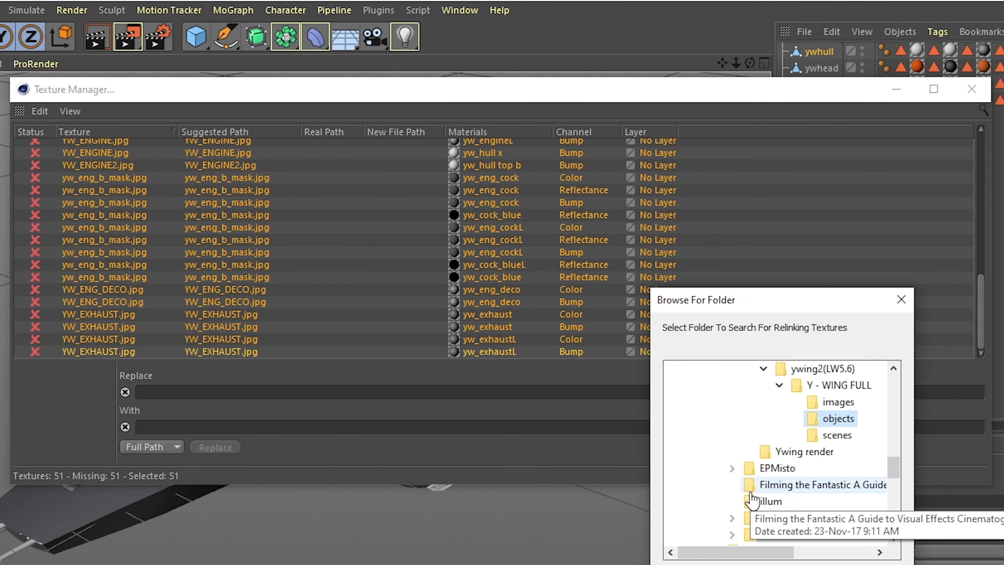
left_click(833, 401)
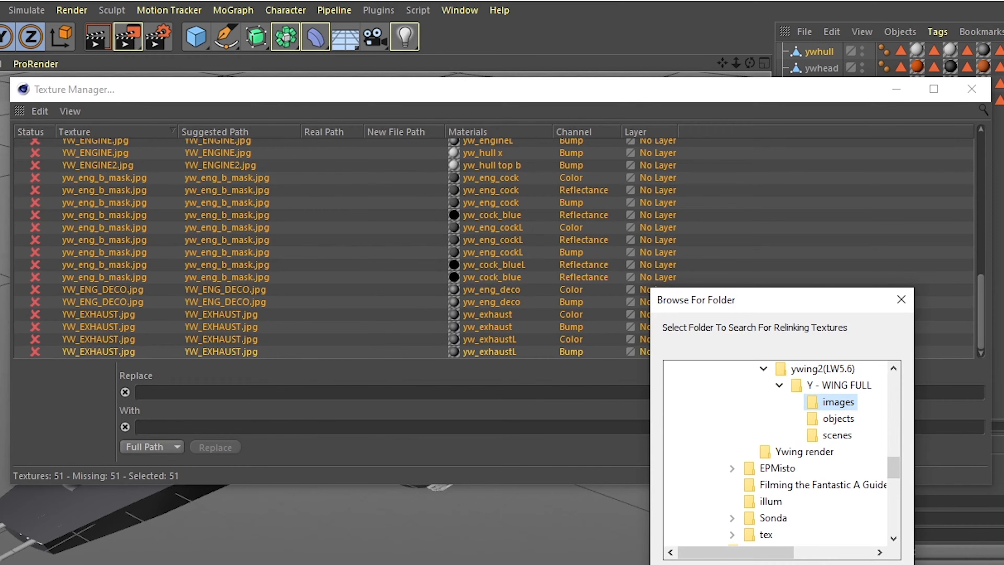
key("Return")
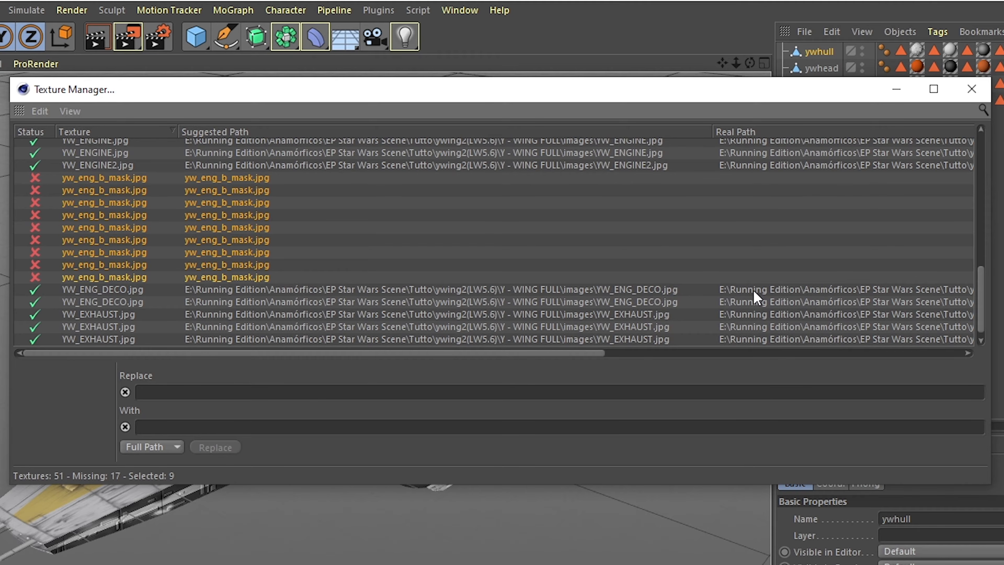
- Clear the selected missing yw_eng_b_mask.jpg textures from their materials and close the Texture Manager
right_click(112, 242)
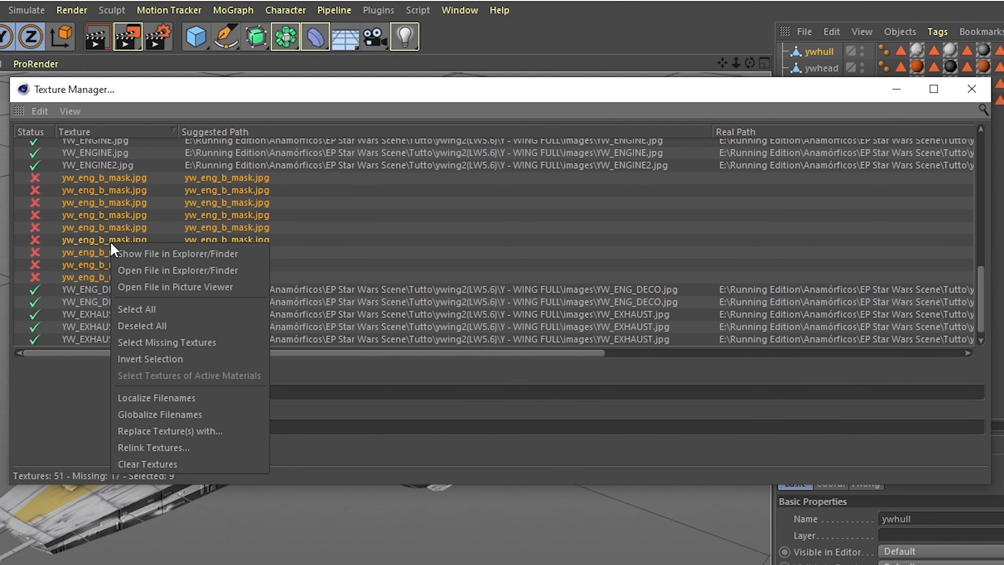
left_click(188, 463)
left_click(971, 88)
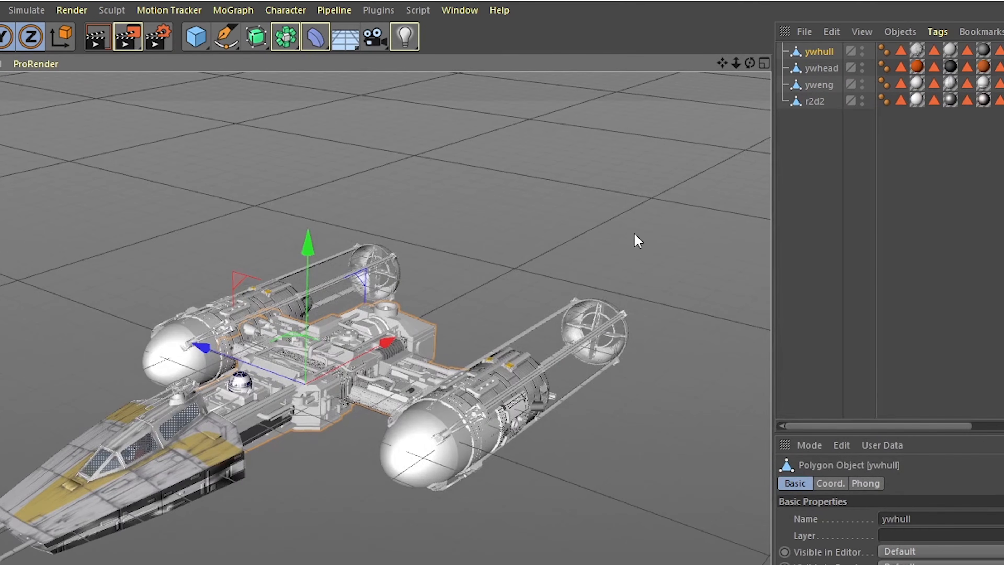
mouse_move(749, 63)
left_mouse_down()
mouse_move(585, 69)
mouse_move(731, 67)
left_mouse_up()
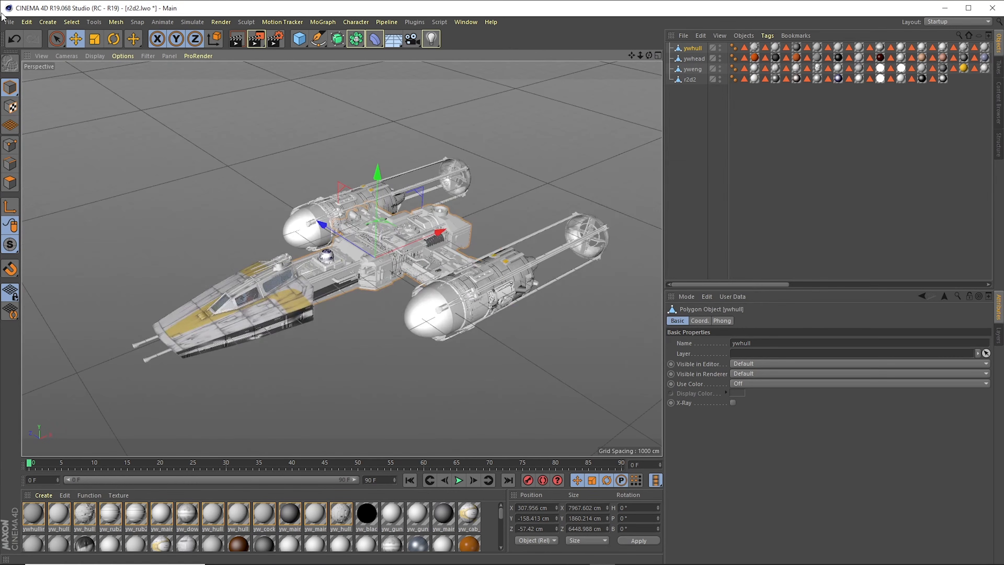
- Save the Y-Wing project as ywing in the Y - WING FULL folder
left_click(9, 22)
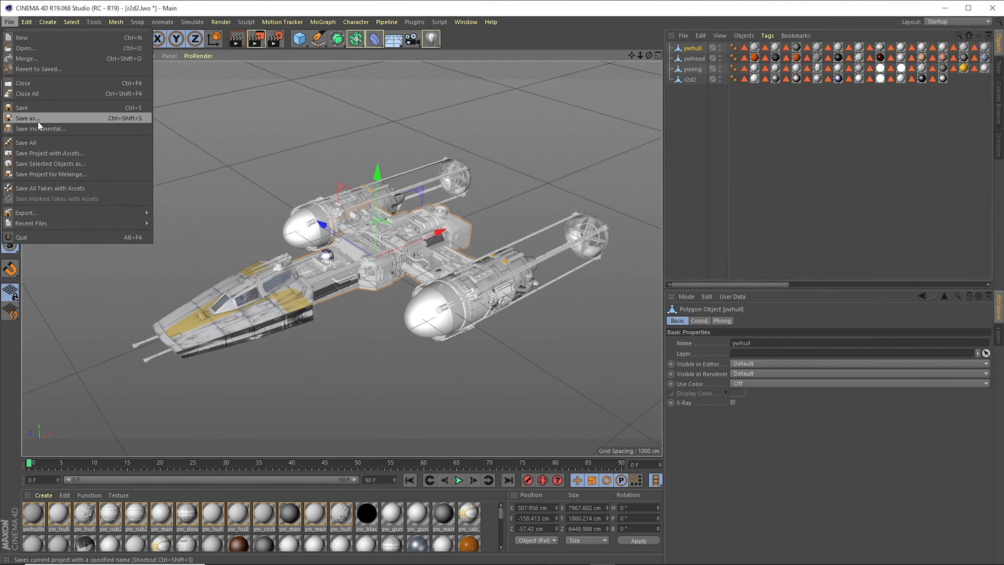
left_click(27, 117)
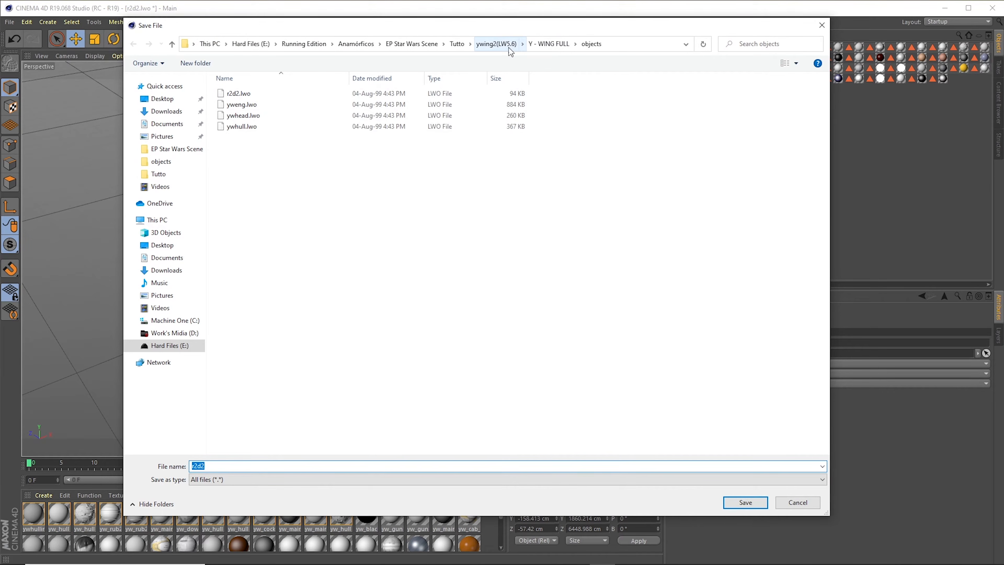
left_click(541, 44)
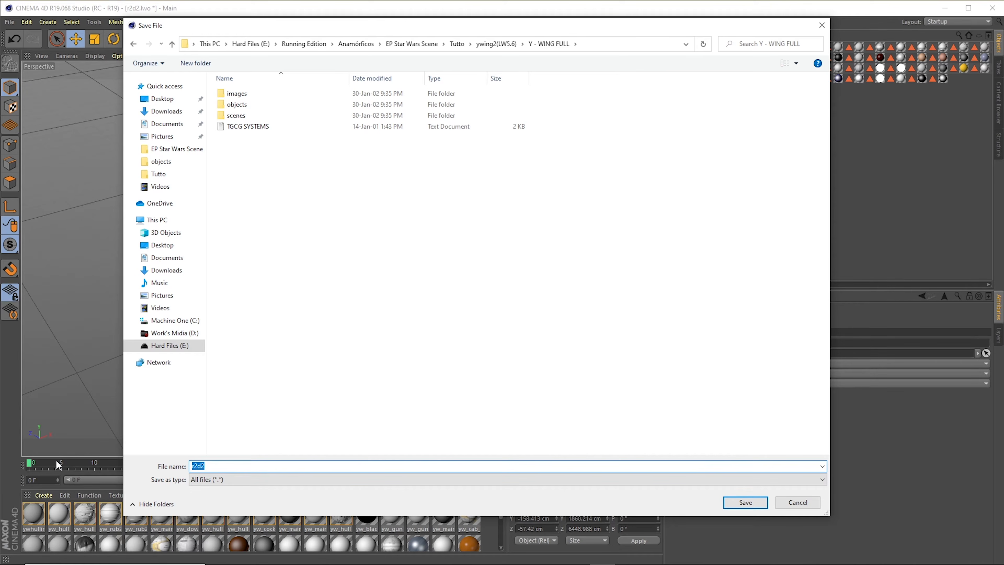
type("ywing")
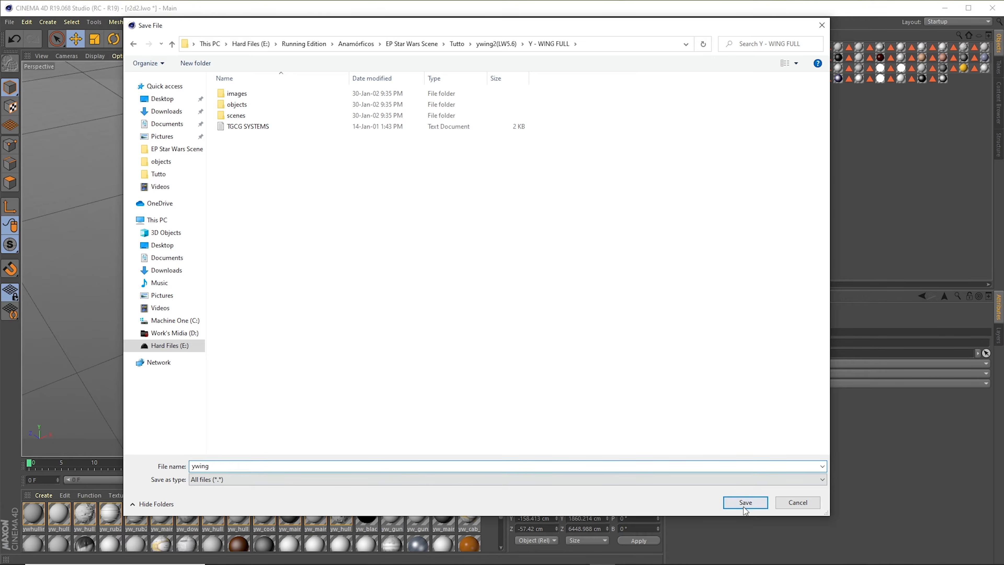
left_click(741, 502)
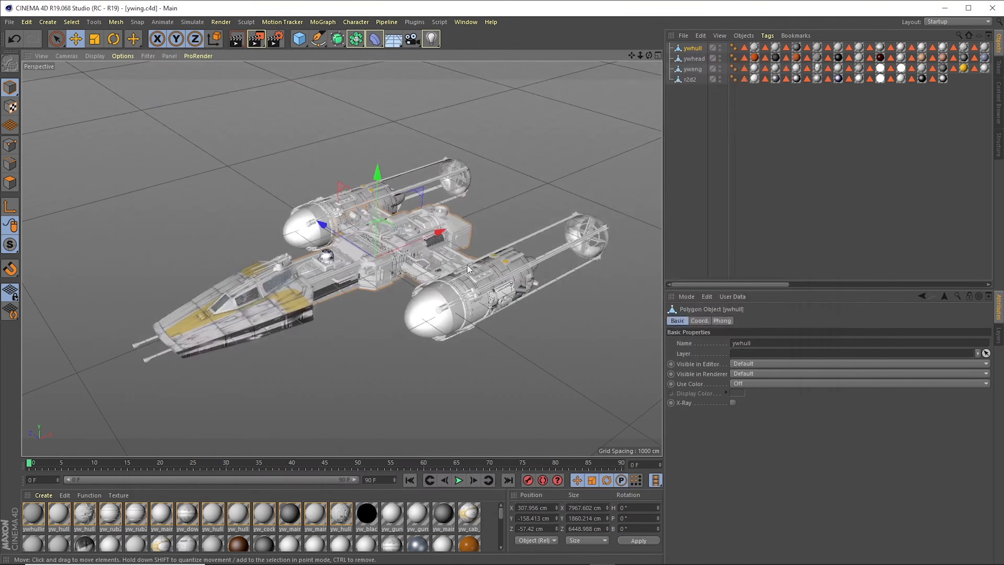
- Open bb-8_11.lwo from the X-Wing's Objects folder and merge the remaining X-Wing starfighter LWO parts into it
left_click(9, 22)
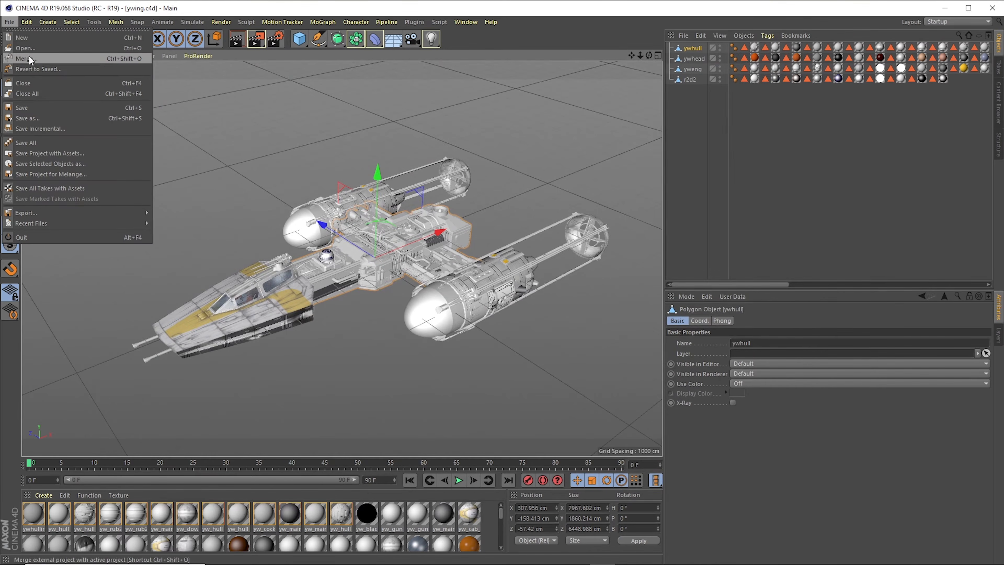
left_click(31, 50)
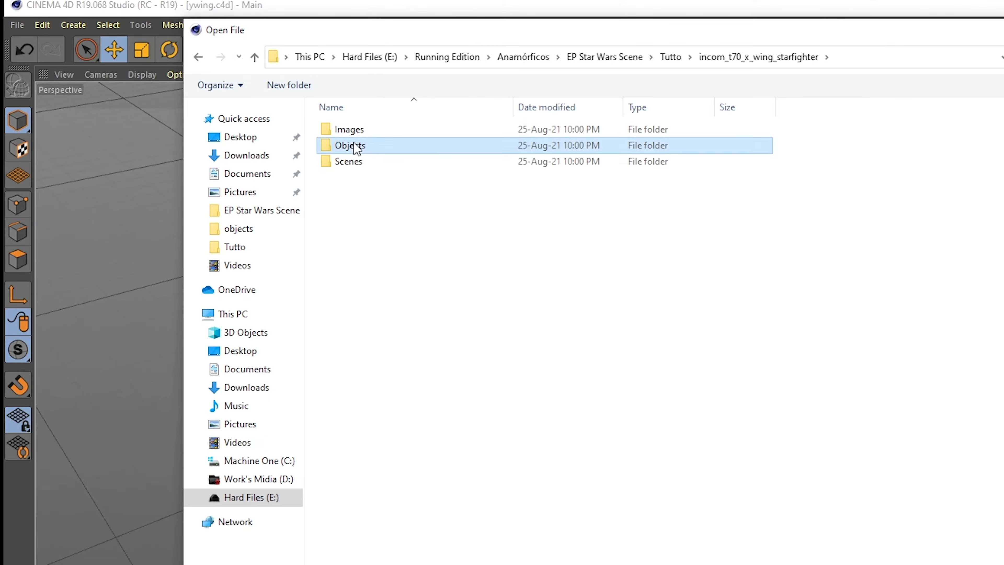
double_click(239, 104)
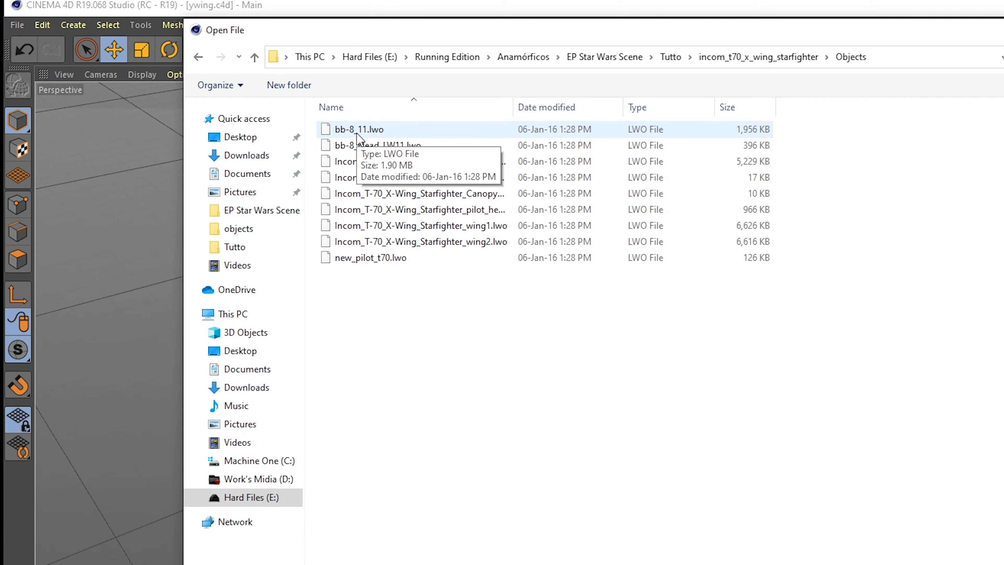
double_click(358, 130)
left_click(331, 348)
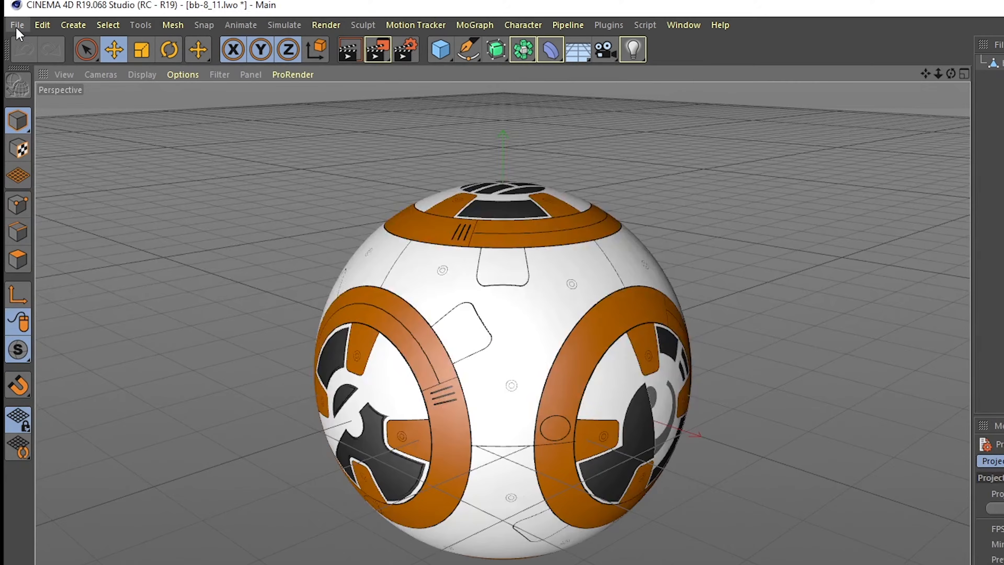
left_click(17, 25)
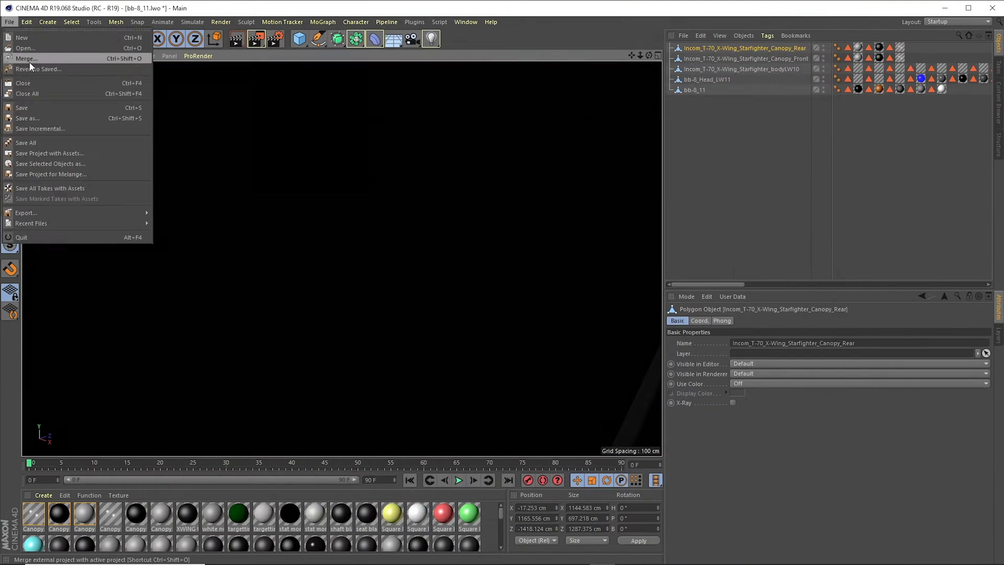
left_click(41, 63)
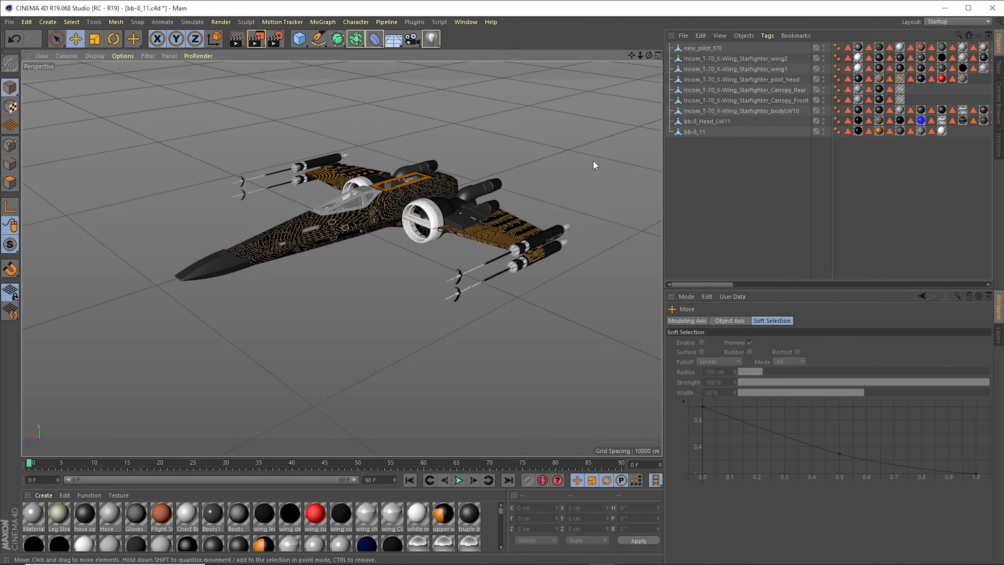
- Rotate the Incom_T-70_X-Wing_Starfighter_wing2 object to a bank of about -10.1° to open the wings
left_click(113, 39)
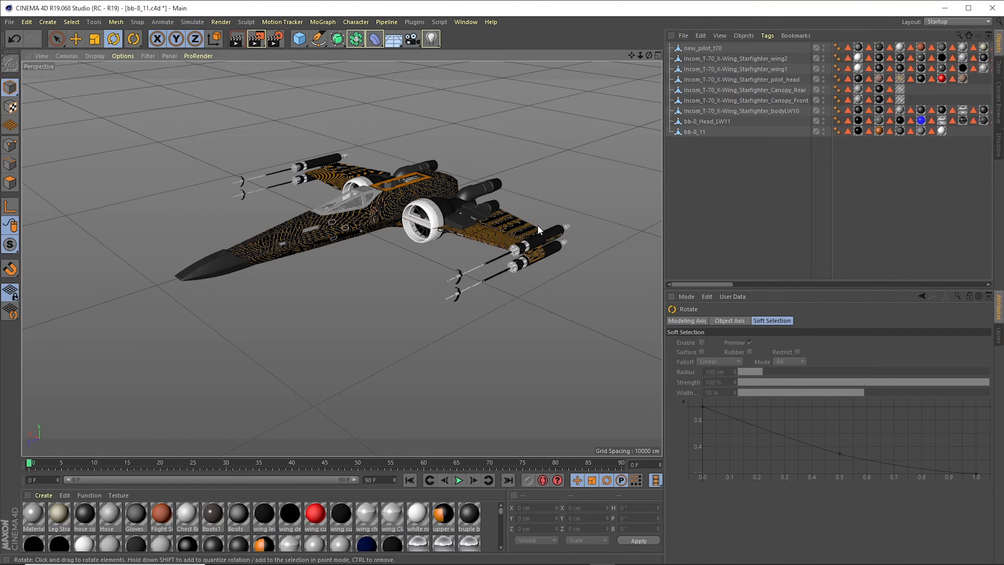
left_click(525, 232)
left_click_drag(442, 198, 441, 218)
left_click(513, 246)
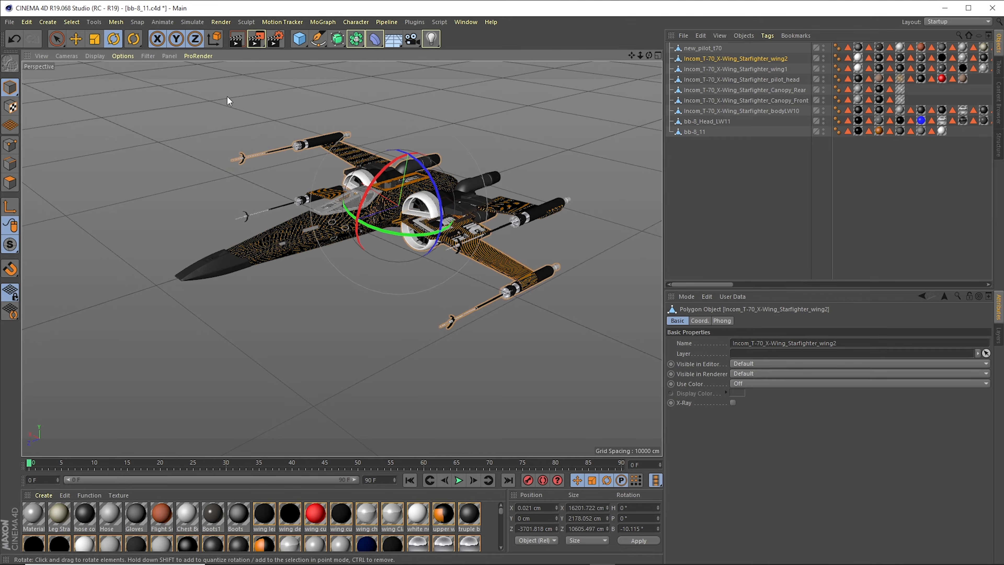
- Save the X-Wing project as xwing in the incom_t70_x_wing_starfighter folder
left_click(9, 22)
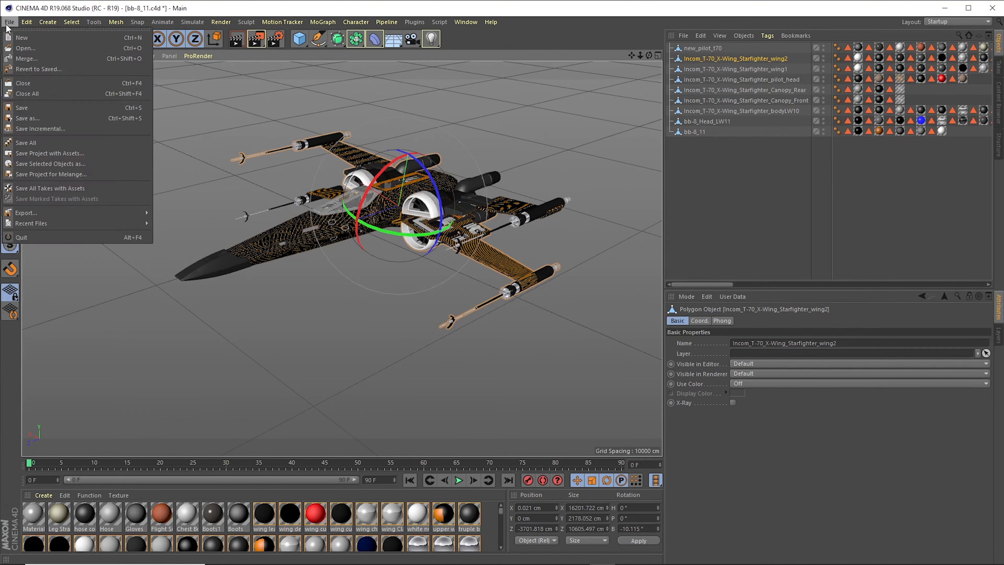
left_click(39, 115)
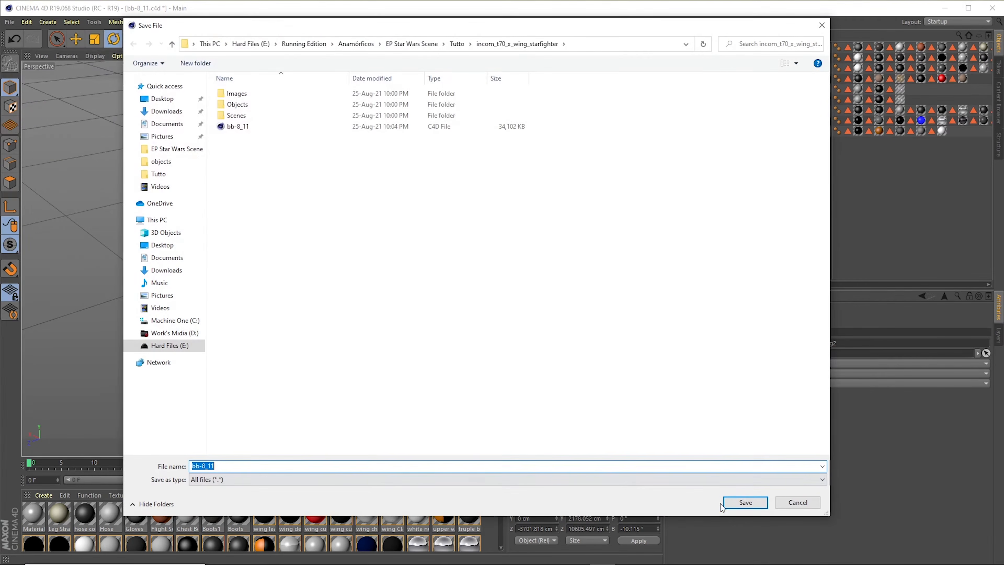
left_click(457, 44)
double_click(342, 93)
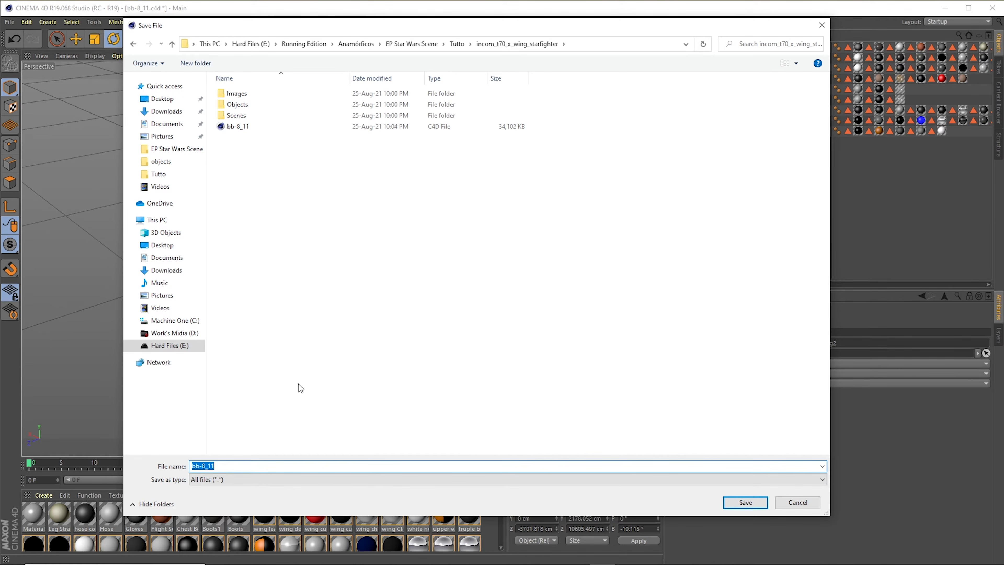
type("x")
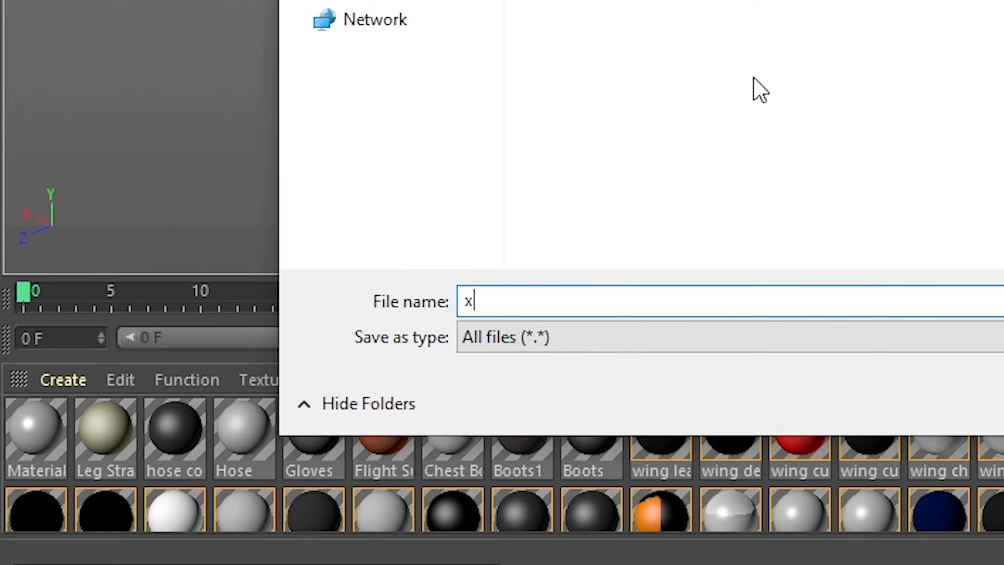
type("wing")
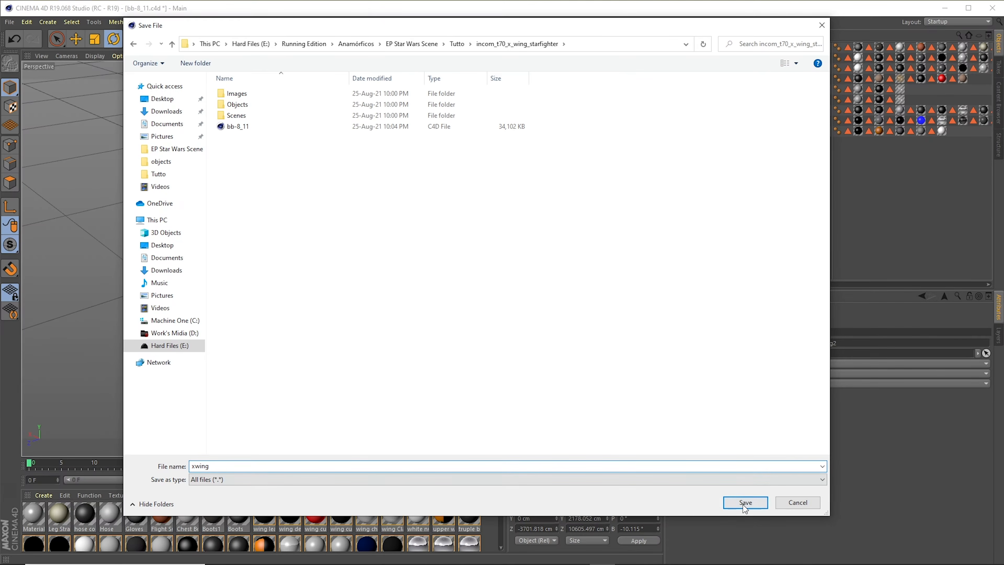
left_click(744, 506)
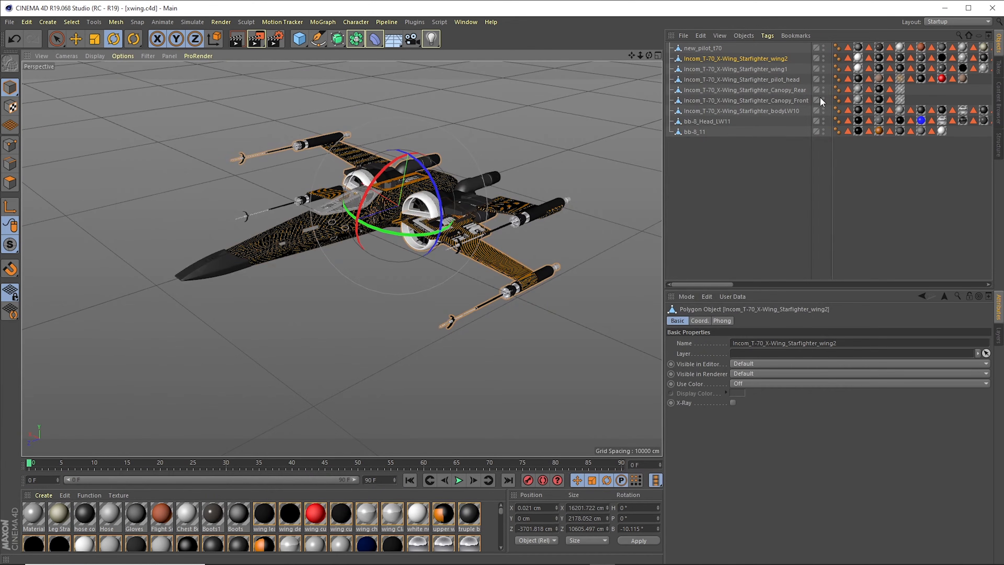
- Switch to After Effects and choose ywing.c4d from the Y - WING FULL folder for import into Element 3D
mouse_move(636, 563)
left_click(678, 554)
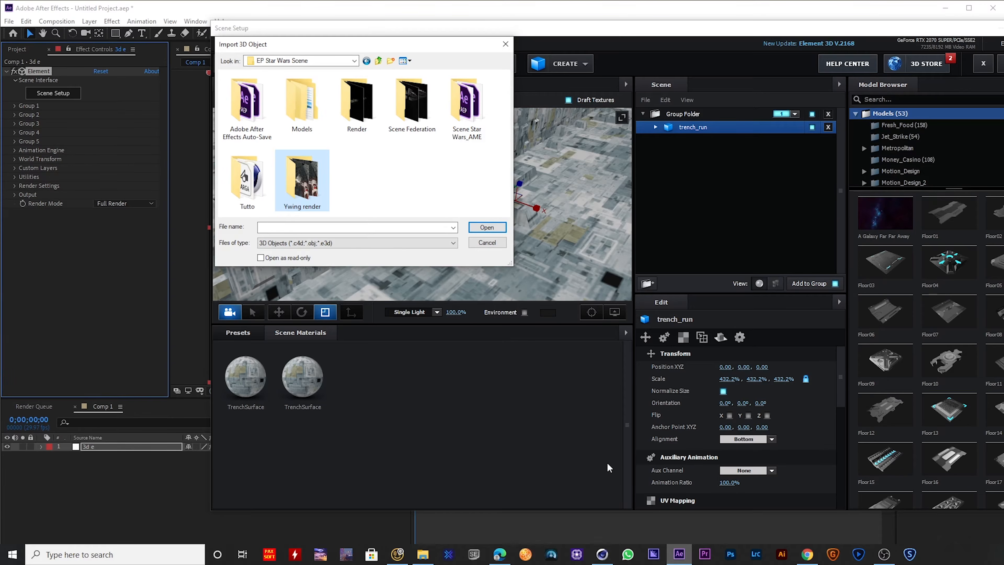
double_click(313, 196)
left_click(378, 61)
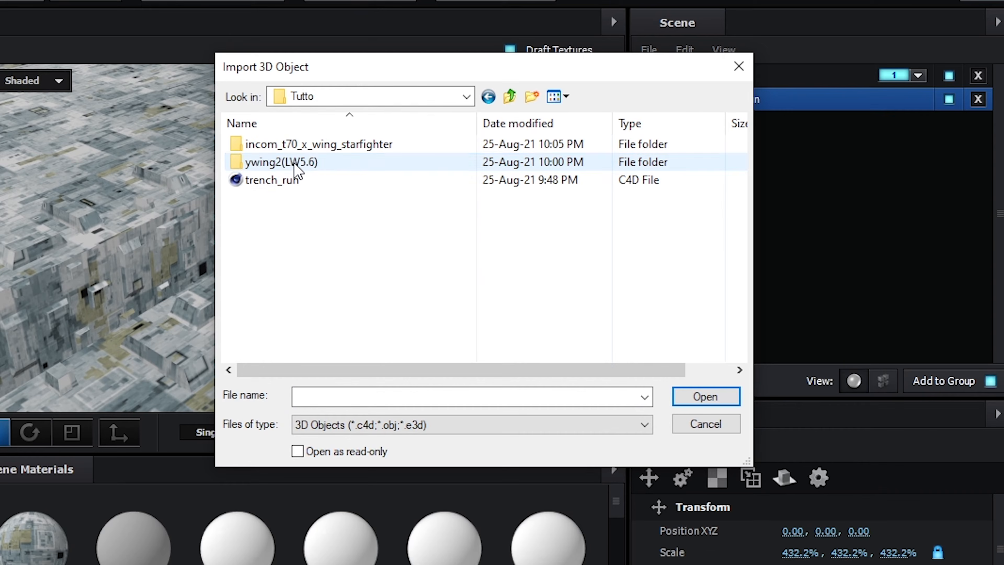
left_click(449, 165)
double_click(294, 162)
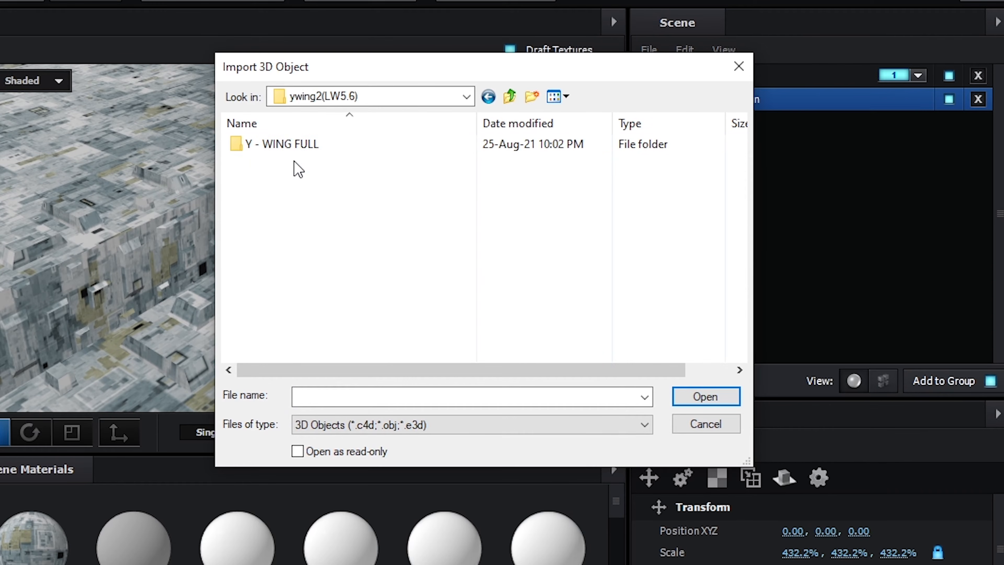
double_click(287, 147)
double_click(272, 199)
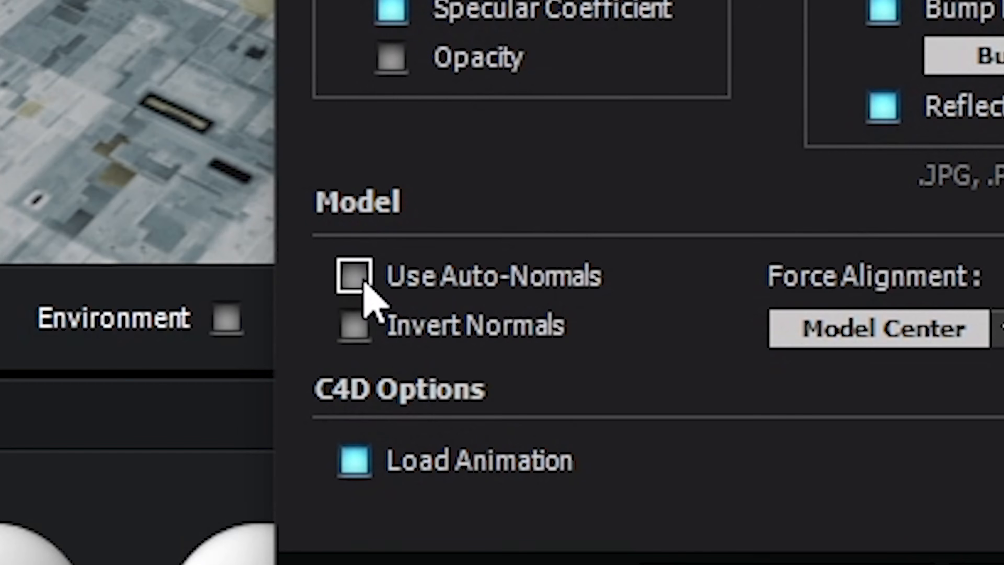
- Import the Y-Wing with Use Auto-Normals enabled and Force Alignment set to Bottom
left_click(363, 282)
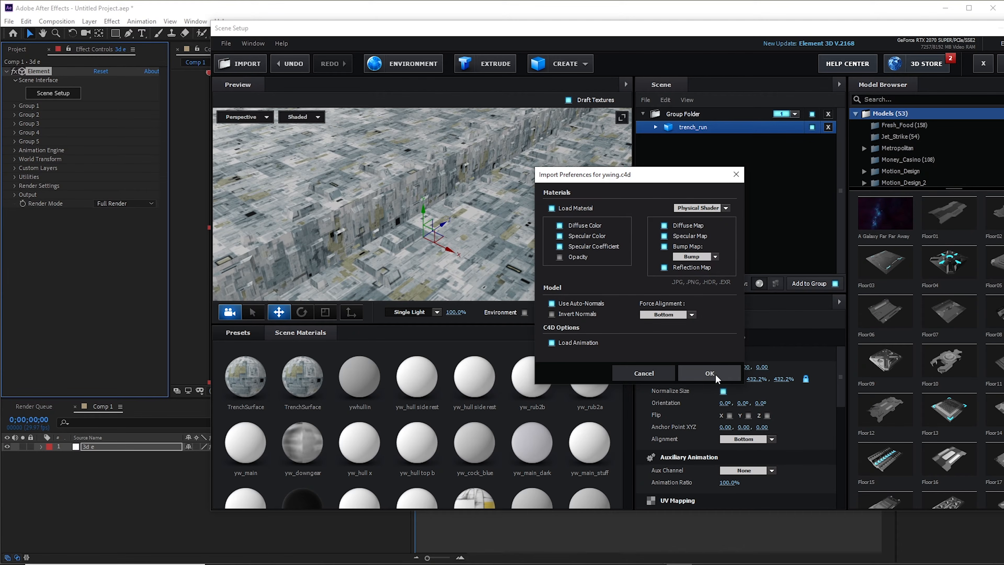
scroll(695, 435, "down", 1)
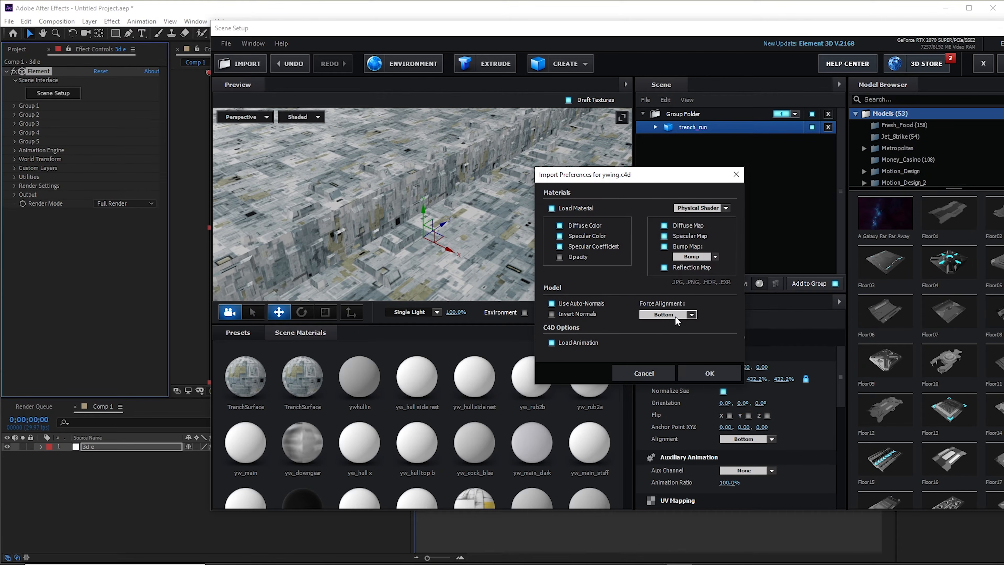
left_click(708, 372)
- Turn on Normalize Size for the ywing model, raise it to about 0.08 on Y and scale it to about 3.6%
left_click_drag(423, 222, 421, 199)
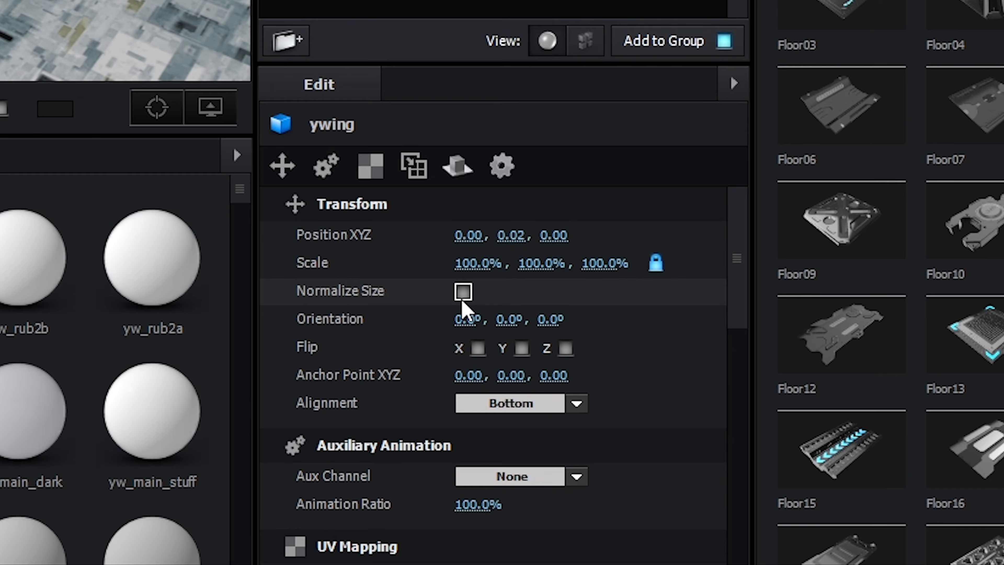
left_click(723, 391)
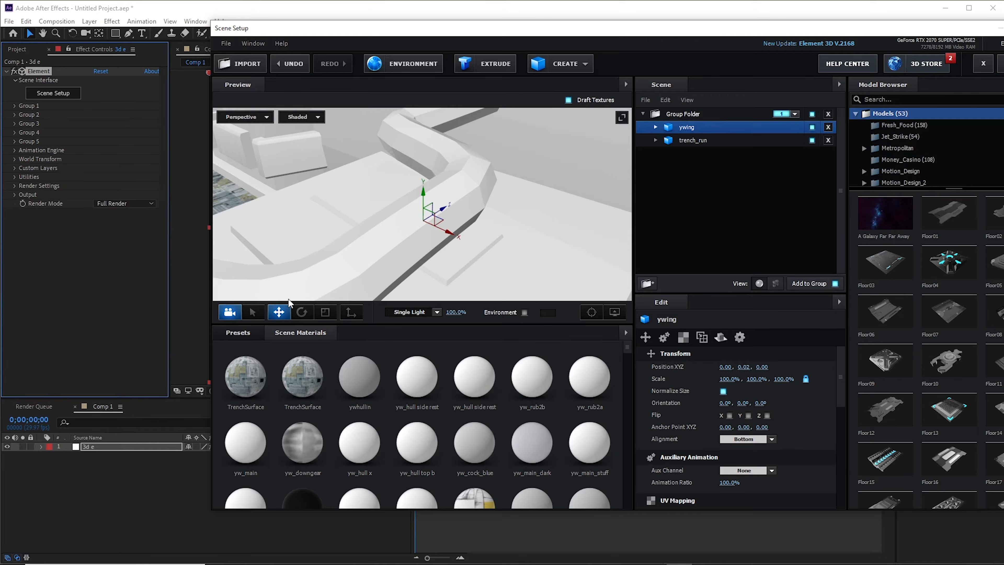
left_click(325, 312)
left_click_drag(426, 223, 424, 218)
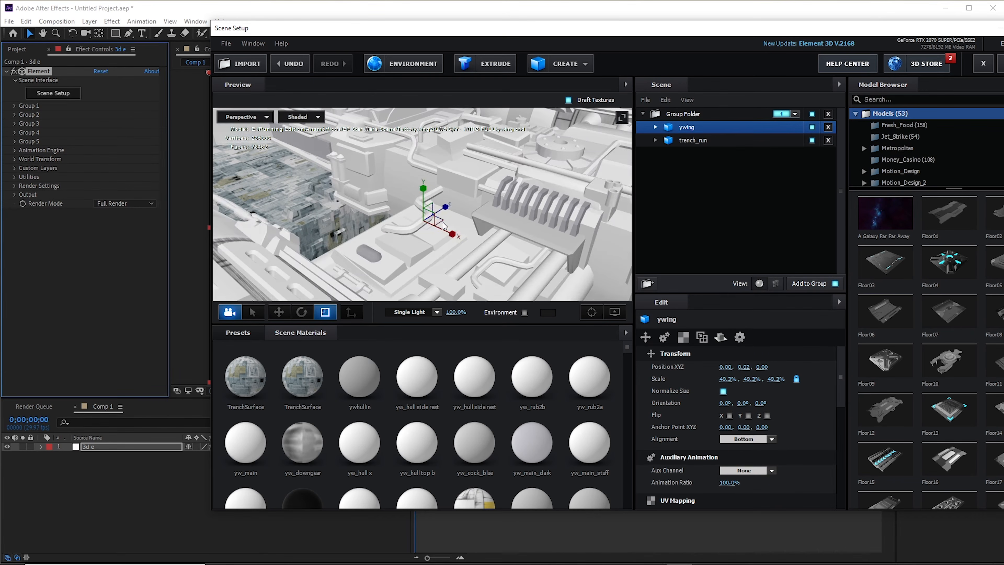
left_click_drag(426, 220, 121, 242)
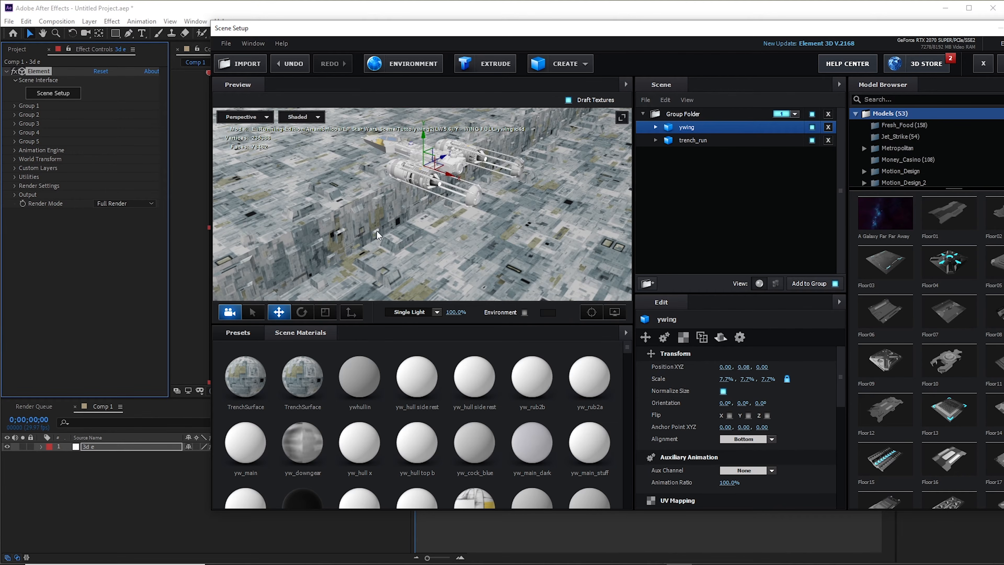
left_click(328, 312)
left_click_drag(426, 168, 359, 168)
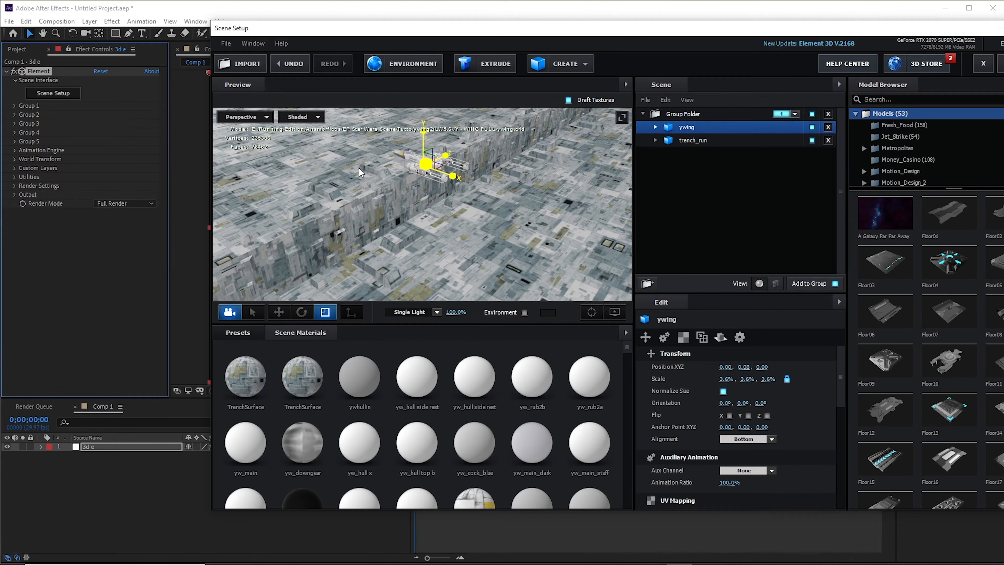
left_click_drag(427, 176, 424, 156)
- Rotate the ywing model to about 88.2° around the Y axis to align it with the trench
left_click_drag(404, 211, 537, 287)
left_click_drag(476, 274, 415, 223)
scroll(420, 228, "up", 3)
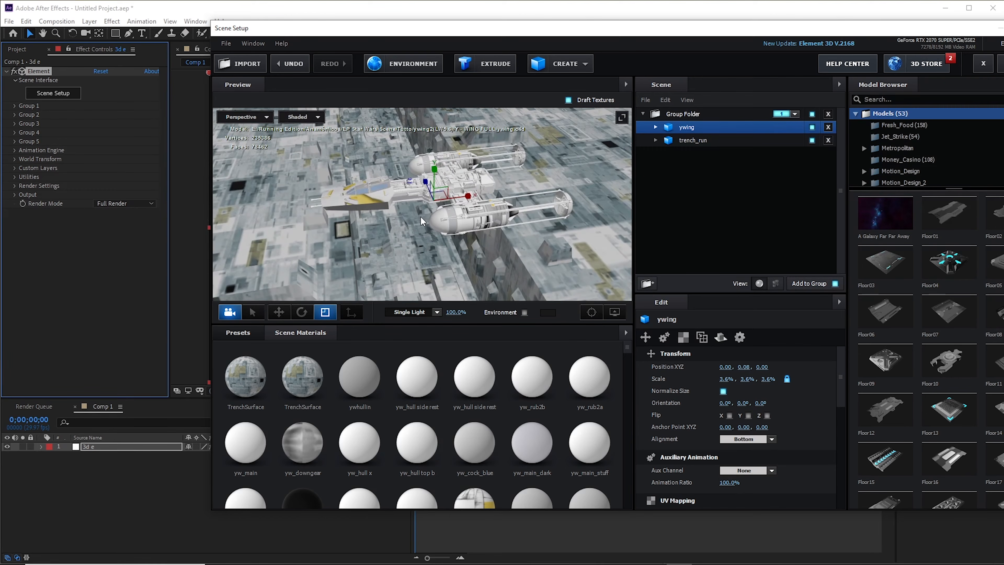
left_click(309, 312)
left_click_drag(427, 224, 485, 173)
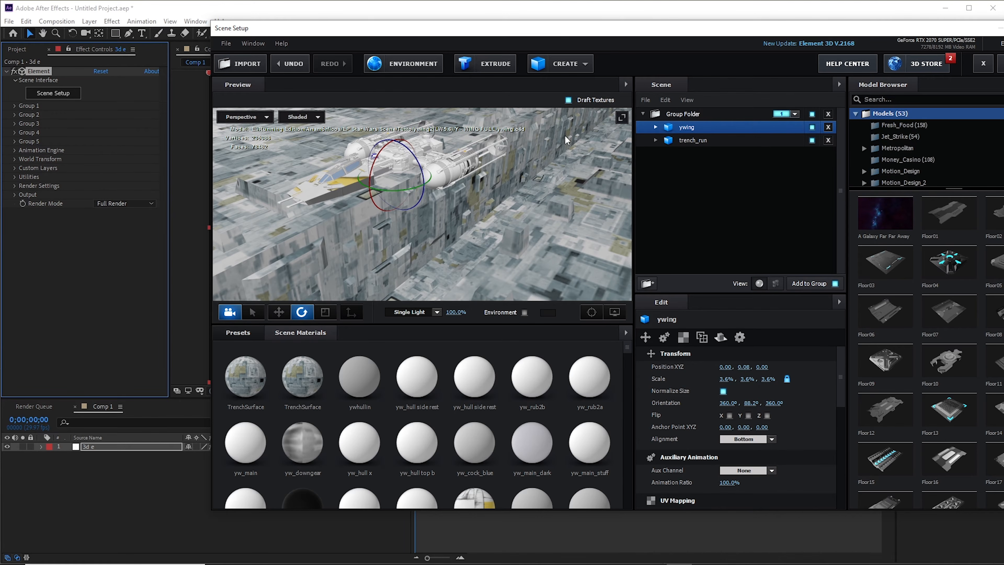
- Try a clean metal plate shader from the Pro_Shaders_2 Metal presets on the ywing model's nose hull
left_click_drag(631, 34, 496, 31)
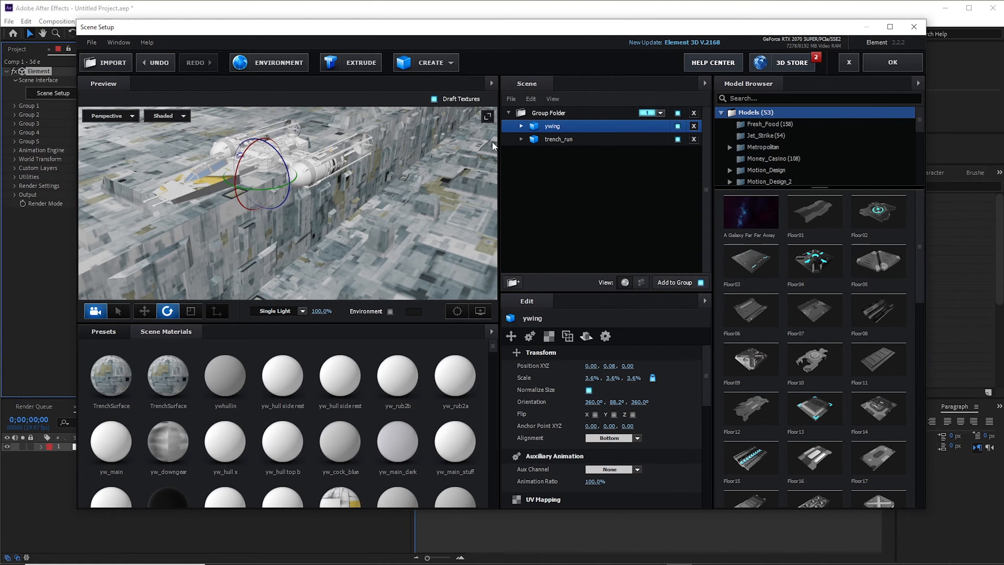
left_click(520, 126)
left_click_drag(282, 211, 336, 236)
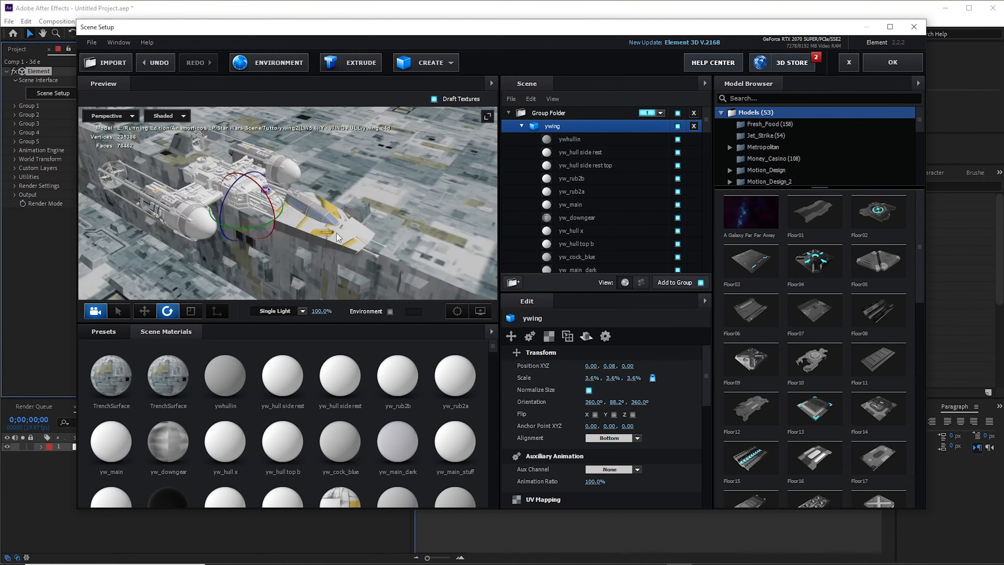
left_click(111, 334)
left_click(92, 390)
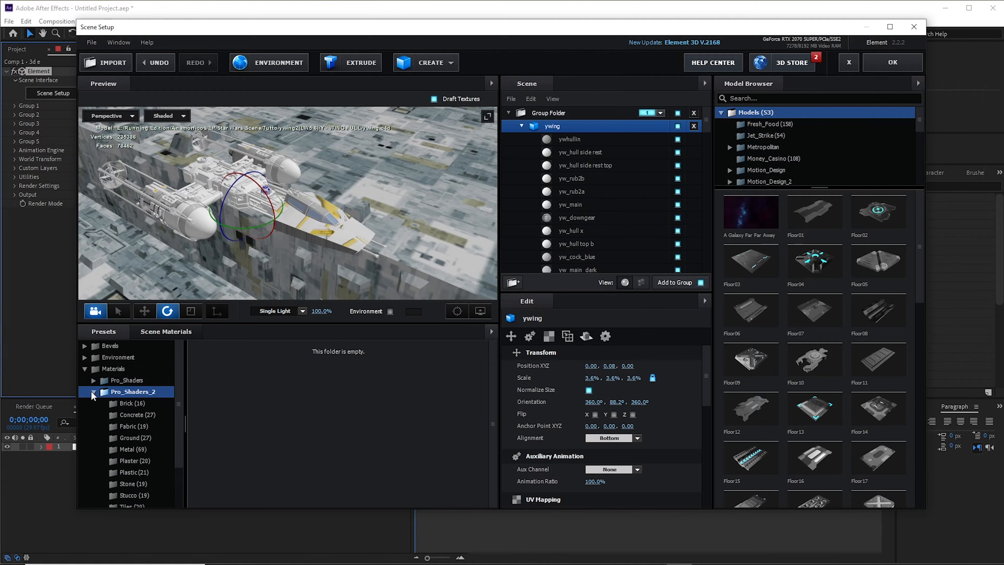
left_click(120, 448)
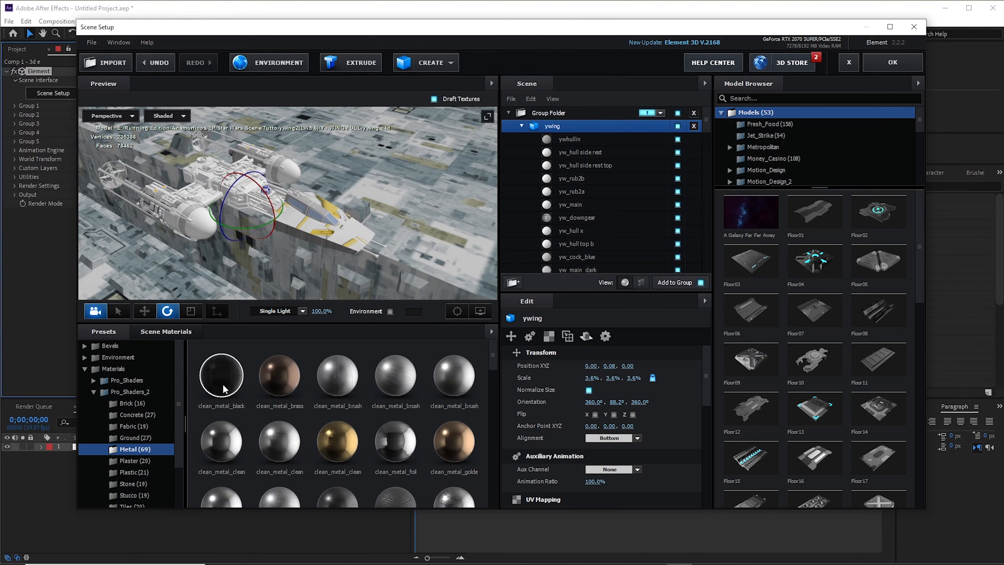
scroll(403, 446, "down", 2)
left_click_drag(403, 445, 356, 242)
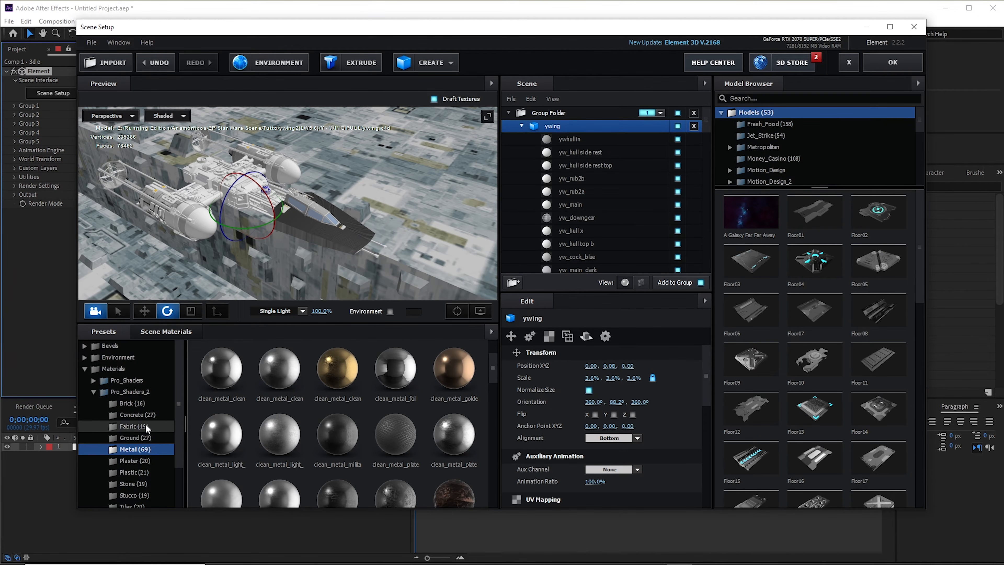
- Apply the plastic_grunge_03 shader from the Pro_Shaders_2 Plastic presets to the ywing model's nose hull
scroll(145, 423, "down", 1)
left_click(135, 435)
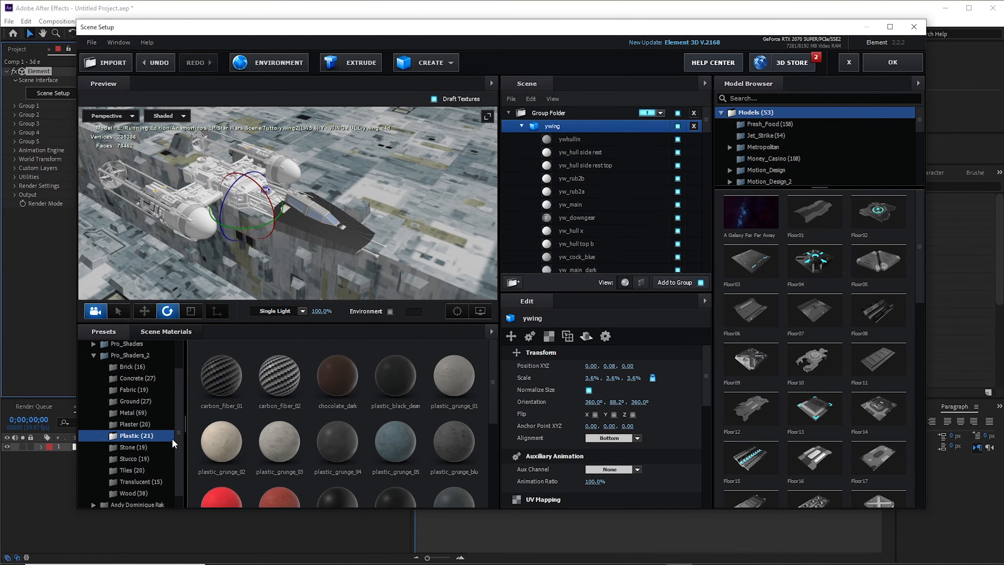
left_click_drag(285, 442, 344, 241)
left_click_drag(394, 270, 418, 234)
left_click_drag(341, 231, 386, 226)
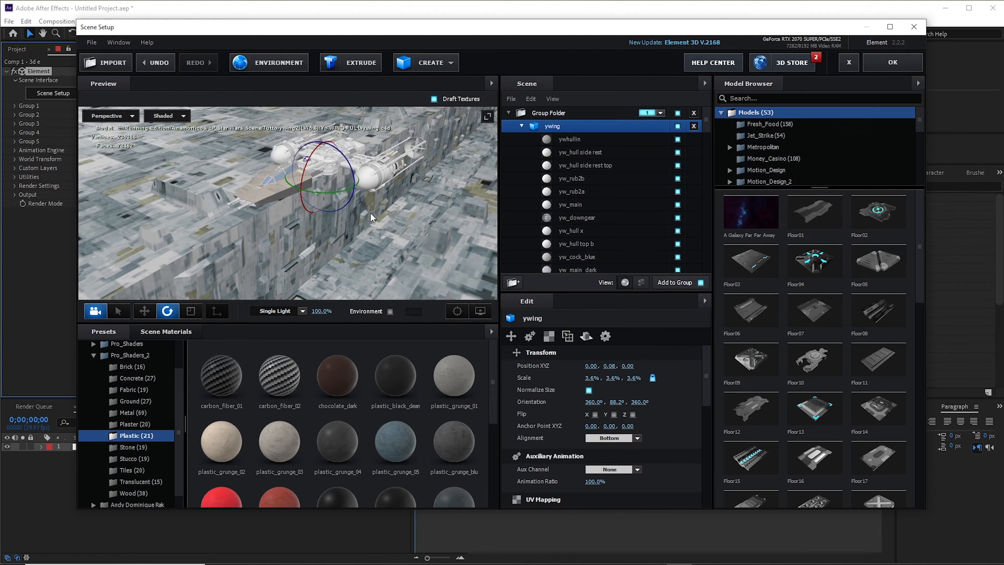
left_click(521, 126)
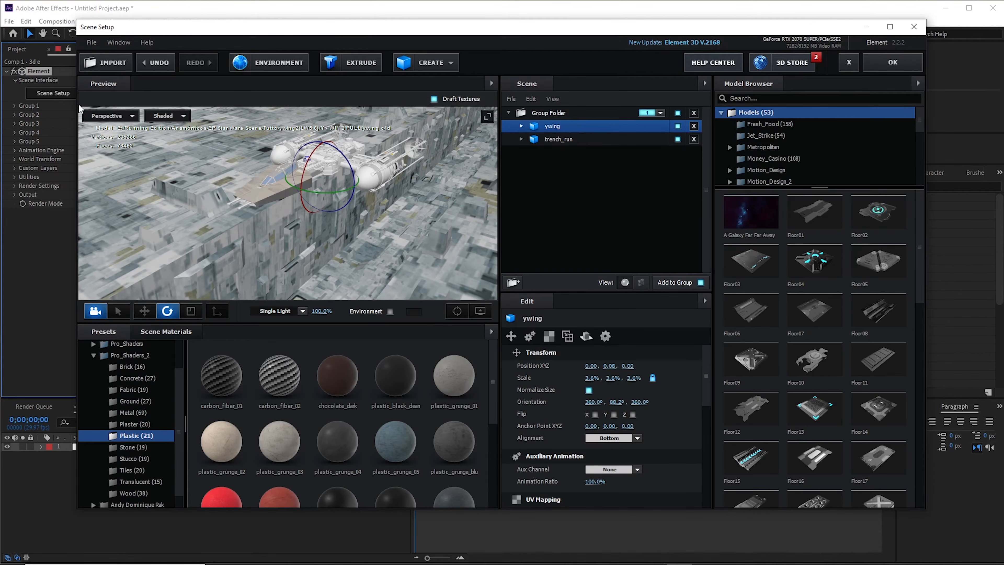
- Import xwing.c4d from the incom_t70_x_wing_starfighter folder with the default import preferences
left_click(104, 63)
left_click(244, 59)
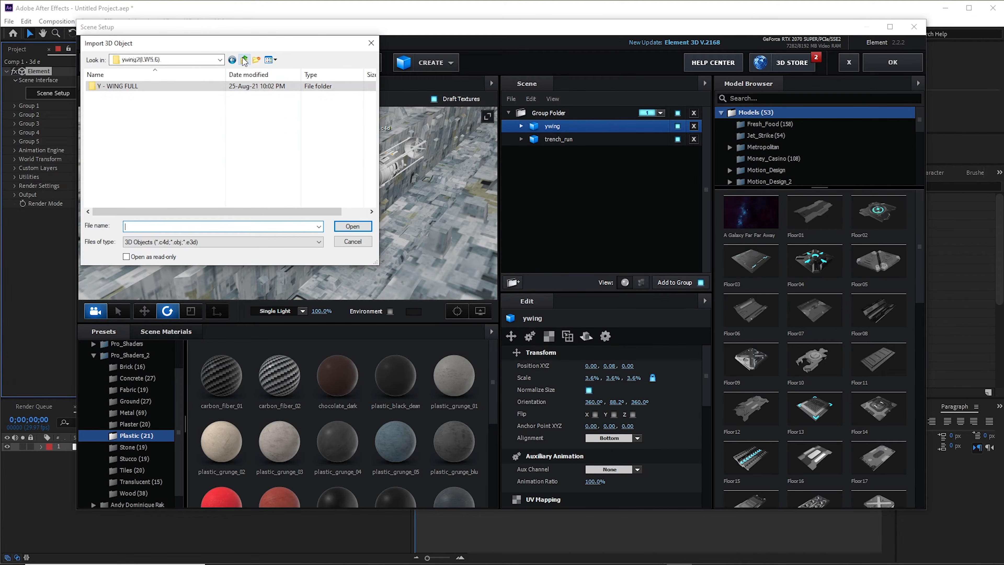
double_click(118, 86)
double_click(110, 85)
double_click(105, 126)
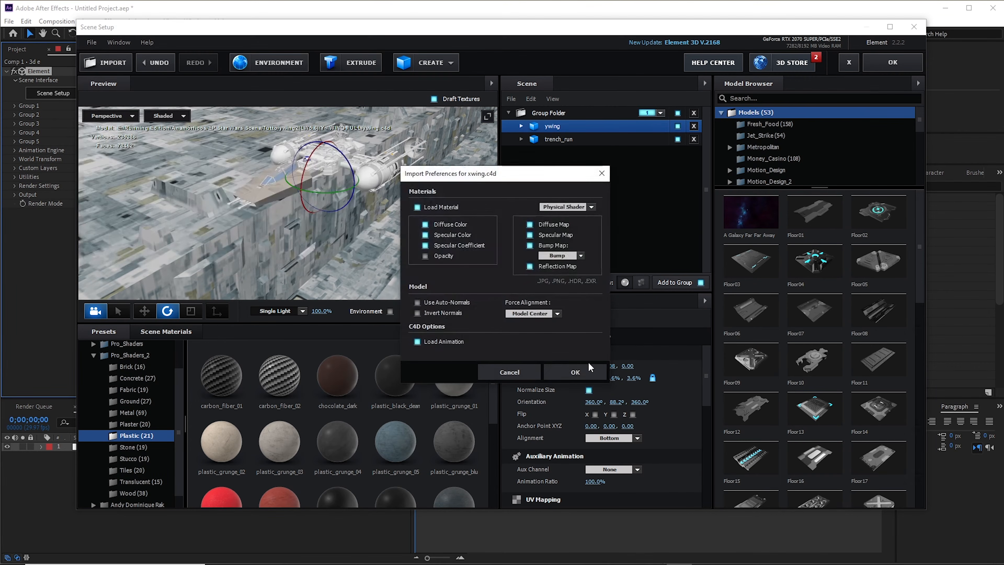
left_click(555, 368)
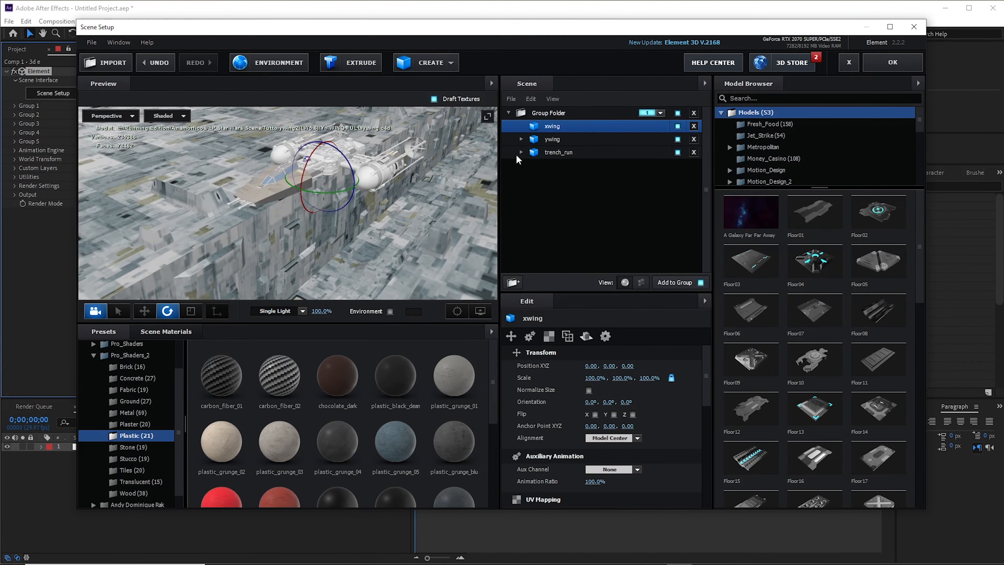
- Turn on Normalize Size for the xwing model and scale it down uniformly to a small ship above the trench
left_click(588, 391)
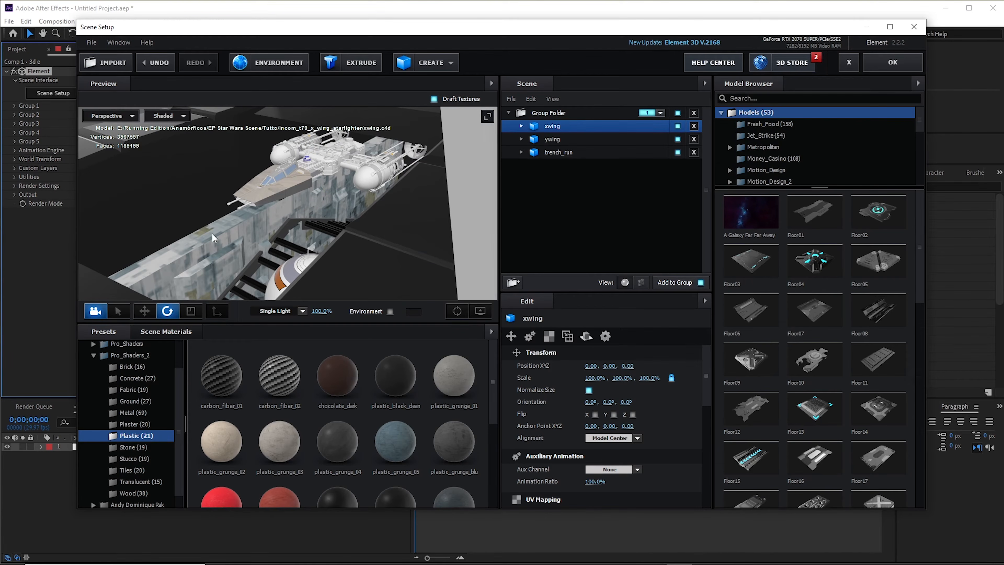
left_click(191, 311)
scroll(328, 206, "down", 3)
left_click_drag(328, 206, 305, 251)
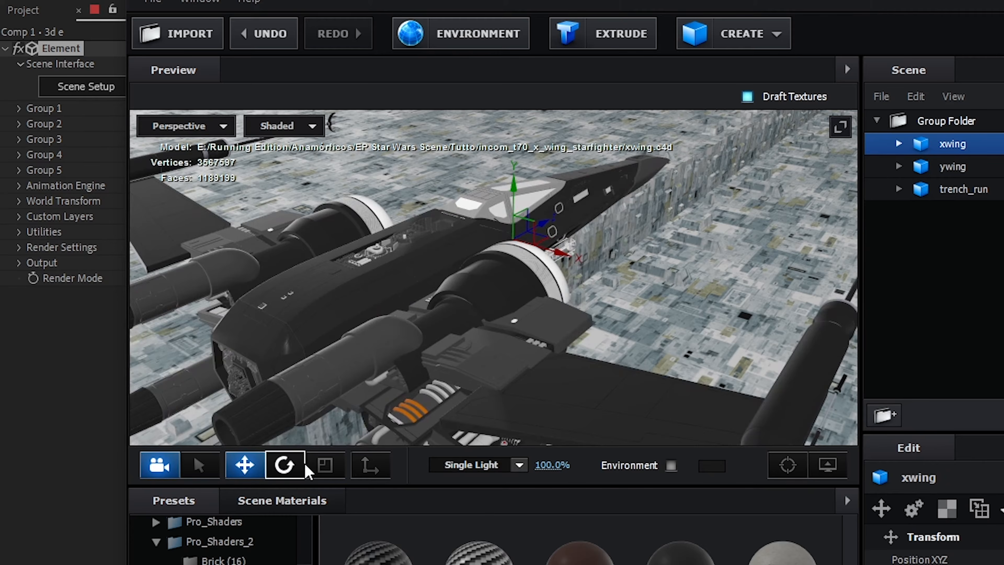
left_click(322, 467)
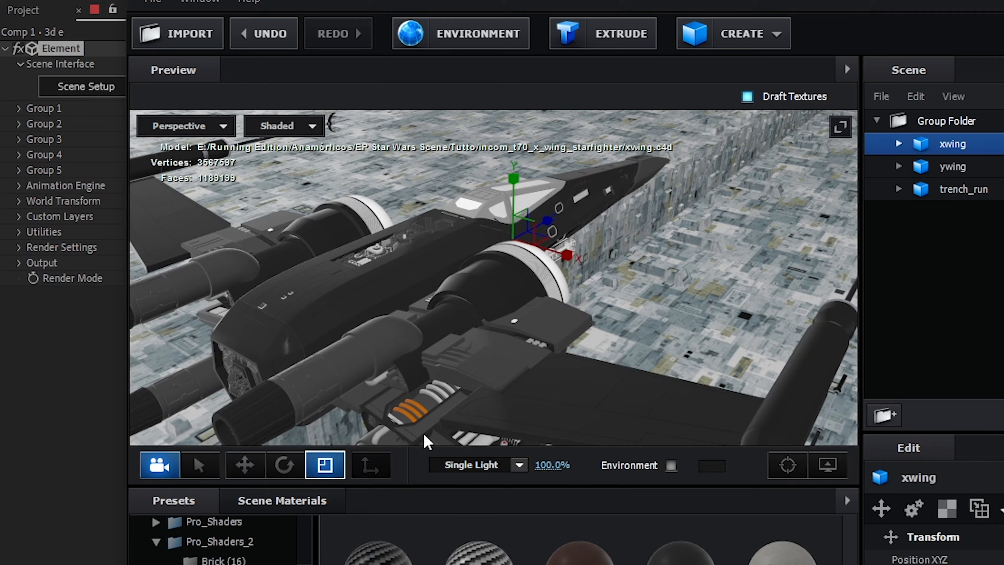
left_click_drag(517, 245, 27, 344)
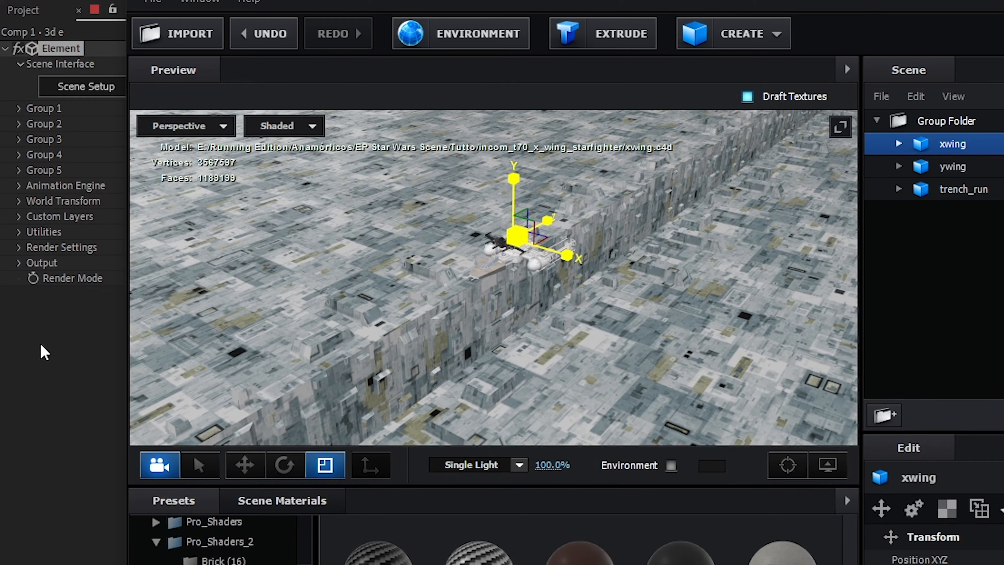
scroll(414, 316, "up", 5)
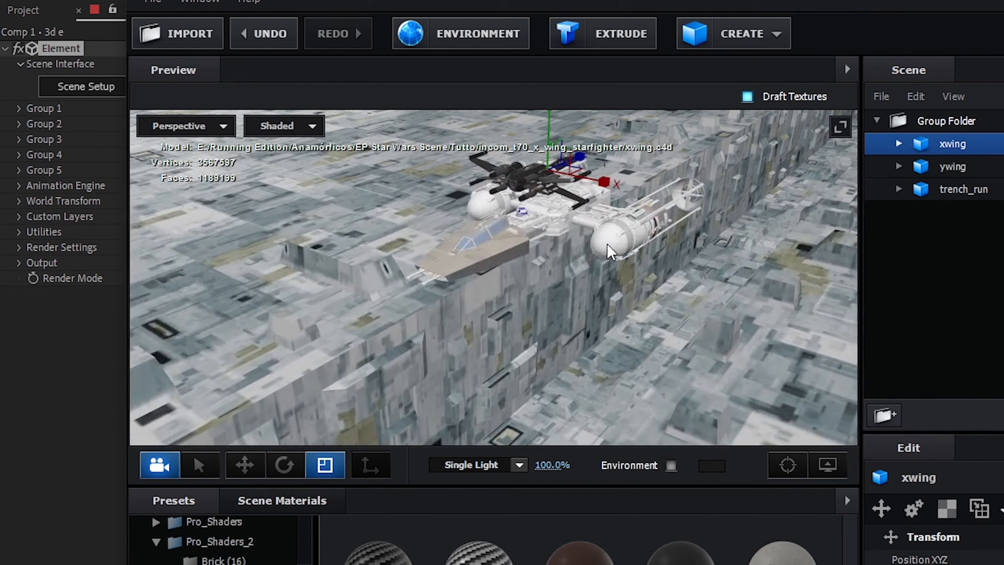
- Scale the ywing model down to about 1.2% and turn it around to an orientation of 180°, 271.8°, 180°
left_click(966, 172)
left_click_drag(549, 245, 384, 253)
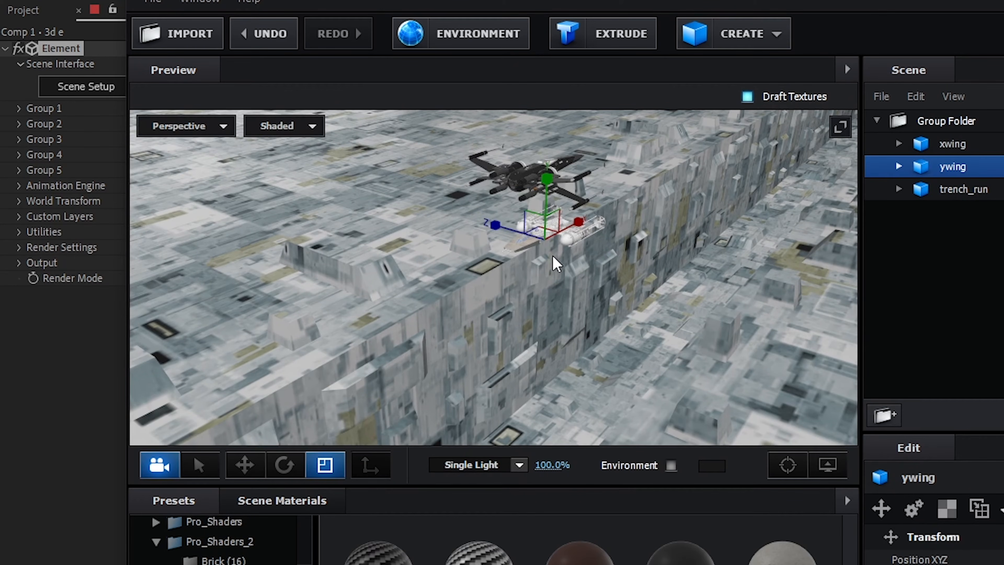
left_click_drag(612, 316, 417, 325)
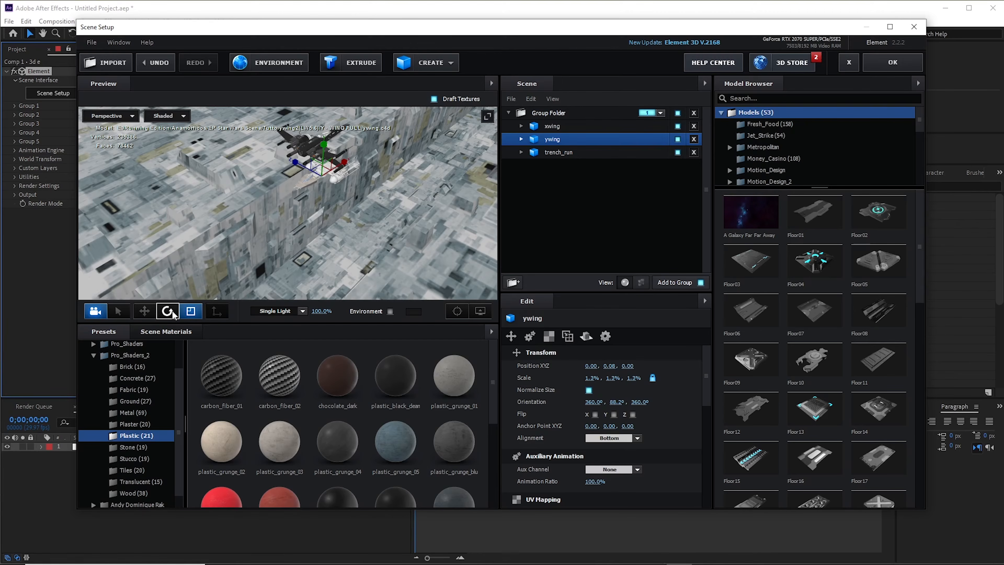
left_click(284, 464)
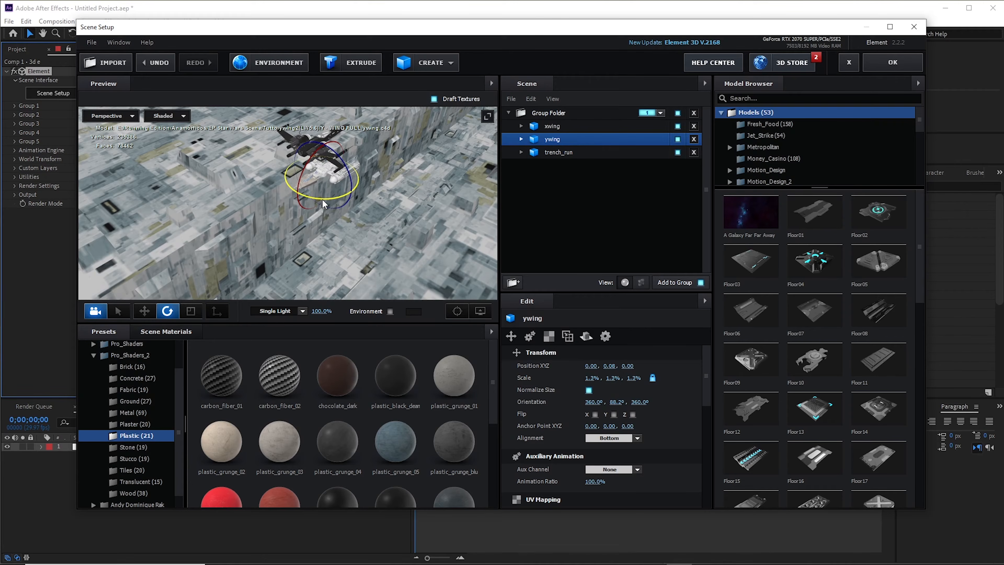
left_click_drag(322, 198, 376, 203)
- Examine the trench surface from near and far to judge its full length and extent around the ships
left_click_drag(440, 173, 369, 167)
scroll(369, 178, "down", 8)
left_click_drag(359, 186, 415, 143)
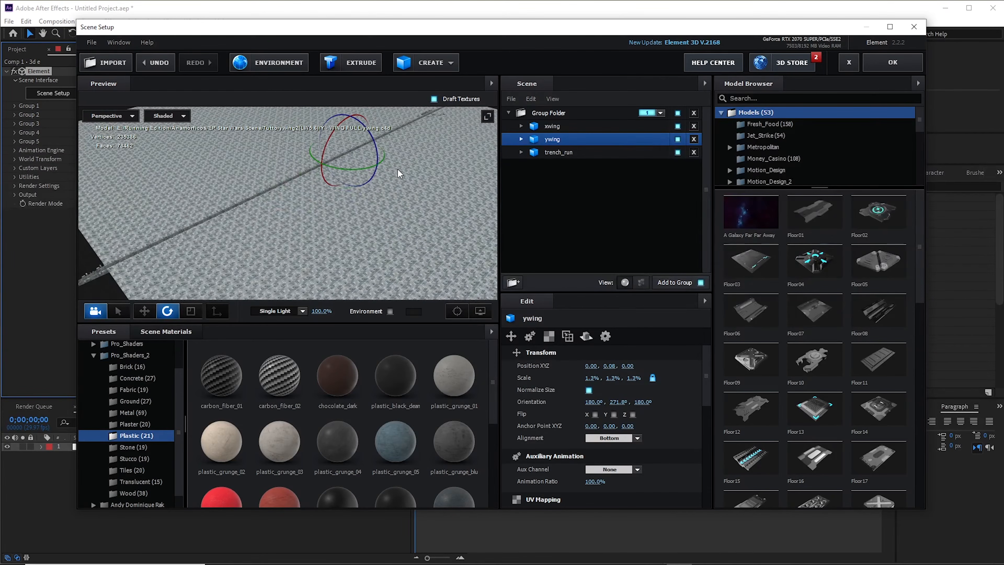
scroll(376, 188, "down", 1)
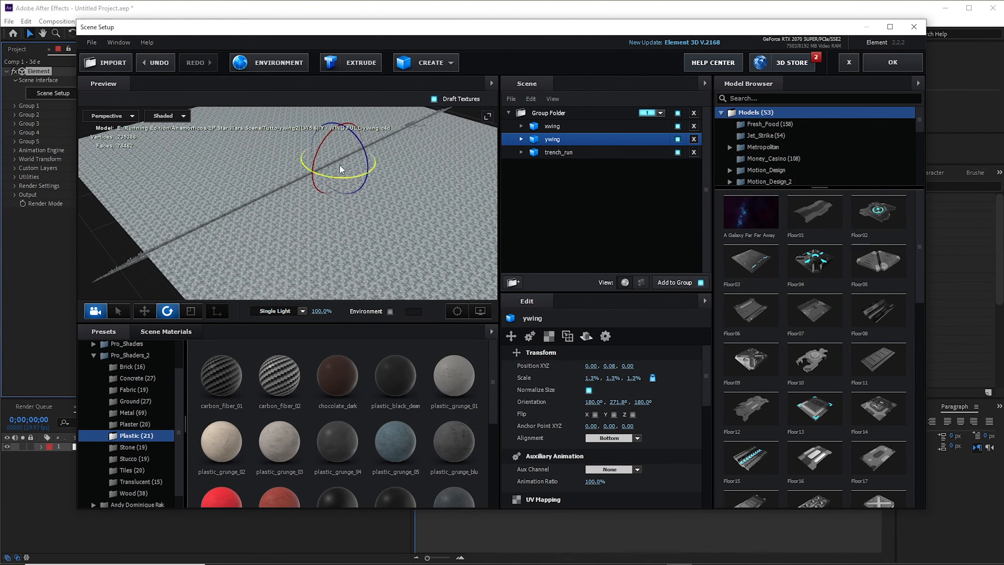
scroll(353, 168, "up", 2)
scroll(352, 168, "up", 2)
left_click_drag(342, 193, 275, 259)
scroll(278, 253, "up", 3)
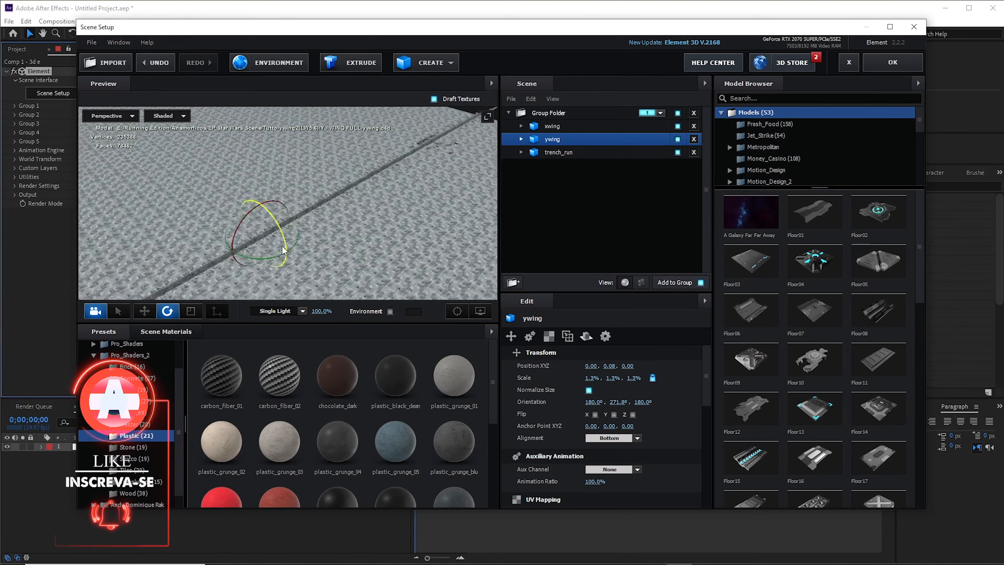
left_click_drag(355, 215, 271, 233)
scroll(400, 178, "up", 3)
scroll(333, 201, "up", 3)
left_click_drag(333, 201, 301, 256)
scroll(311, 249, "up", 2)
scroll(312, 242, "down", 6)
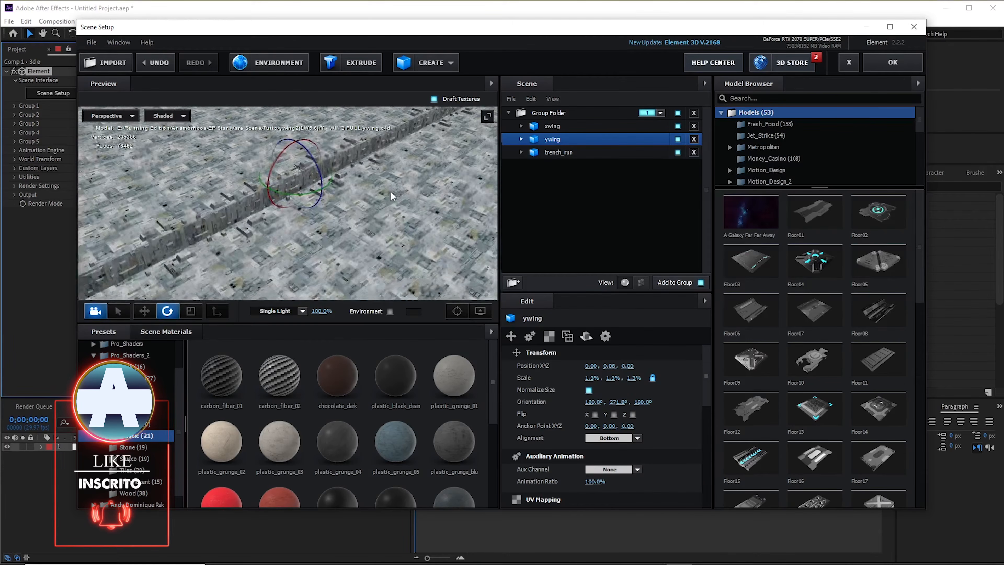
scroll(367, 200, "down", 8)
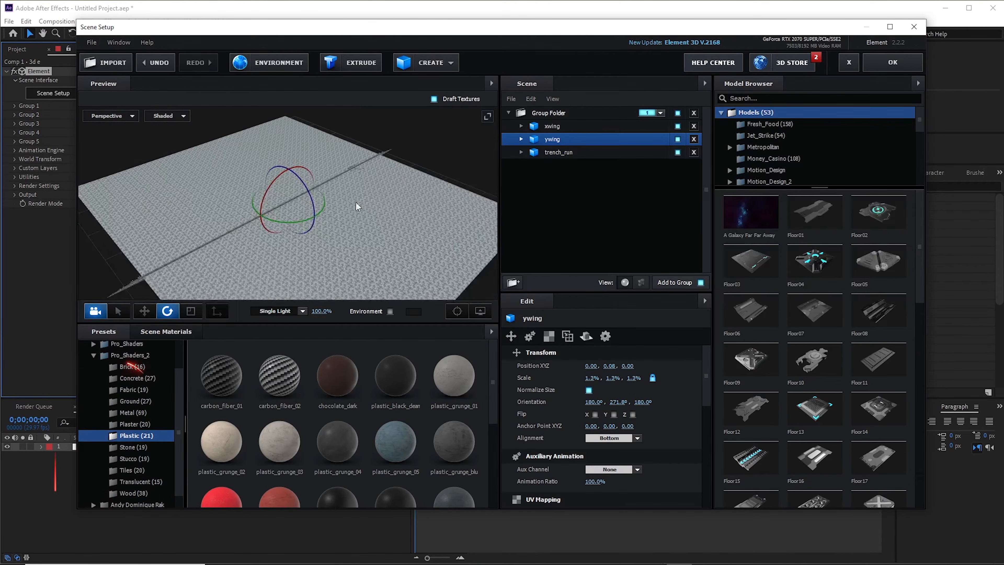
- Create a new group folder at the top level of the scene and place the trench_run model in it
left_click(553, 152)
left_click(513, 282)
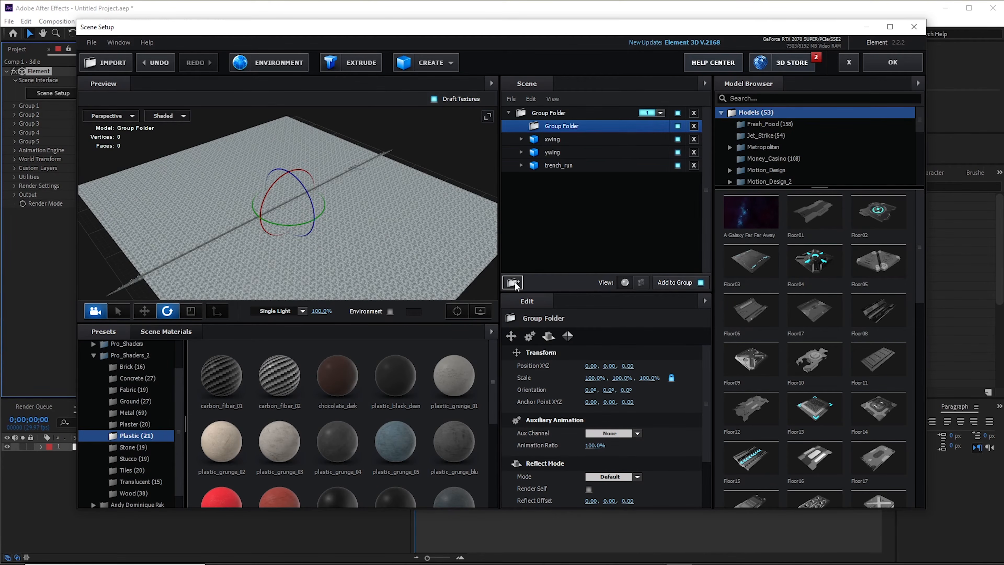
left_click(545, 113)
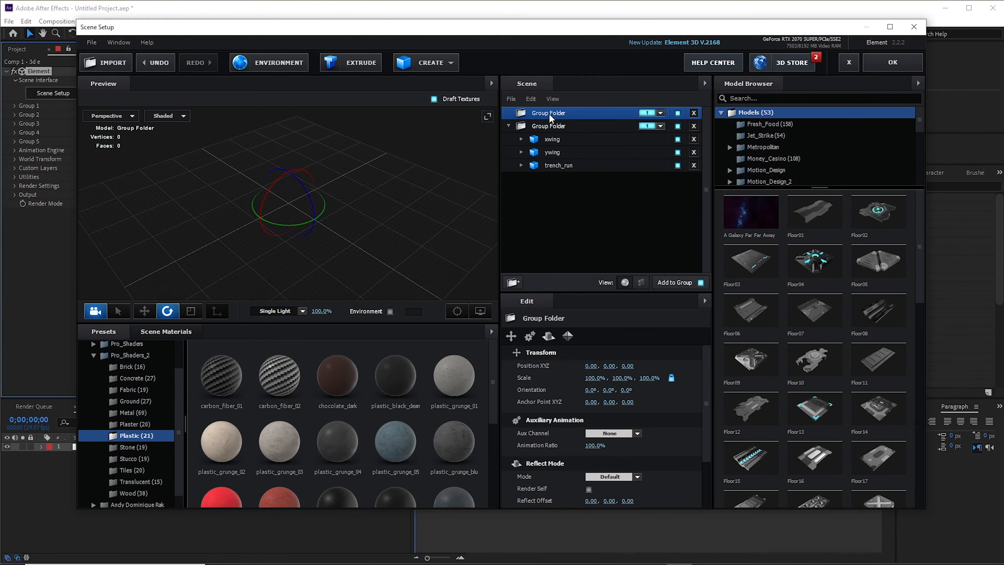
left_click_drag(553, 161, 551, 111)
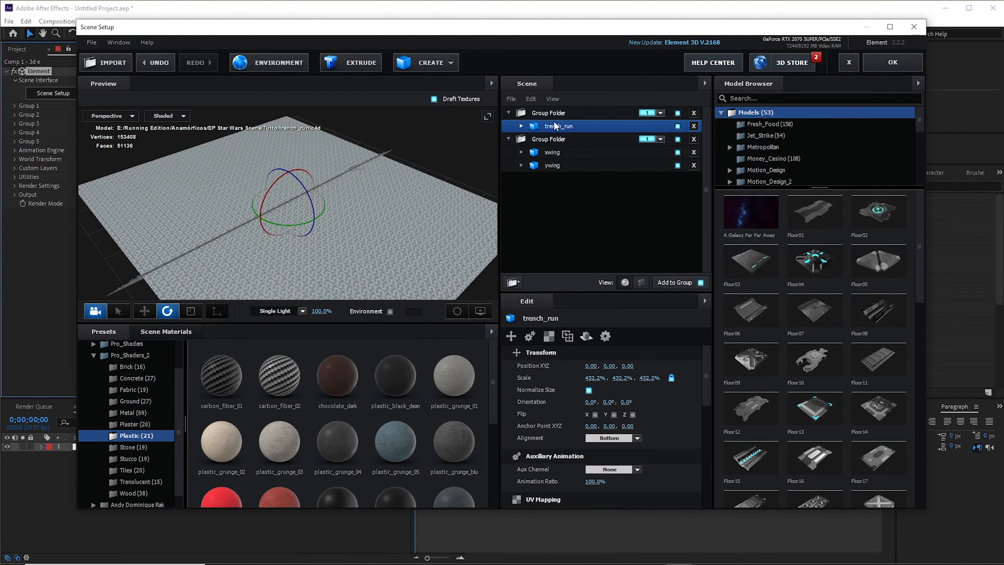
- Assign auxiliary animation Channel 1 to the group folder containing the trench_run model
left_click(569, 112)
scroll(630, 407, "down", 3)
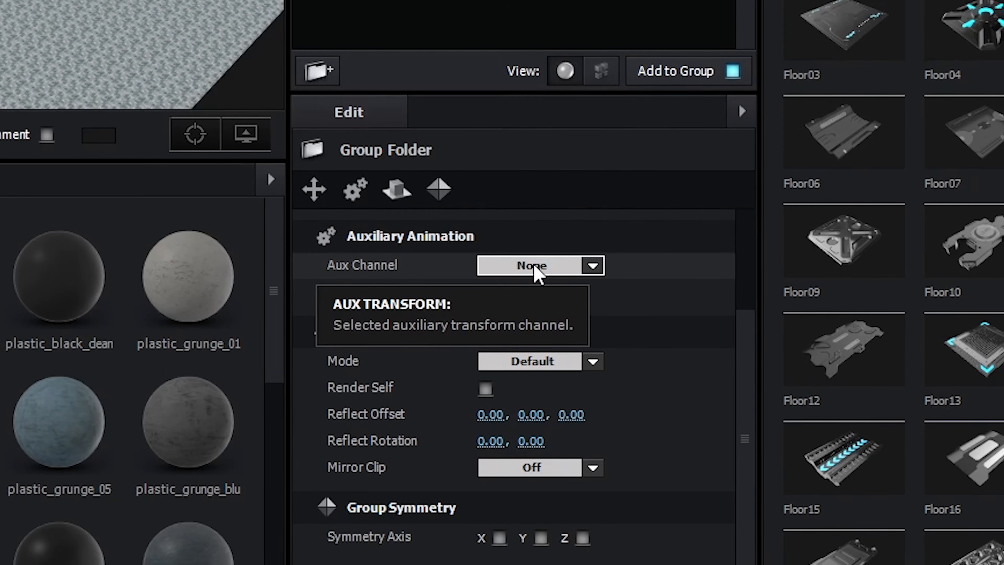
left_click(533, 268)
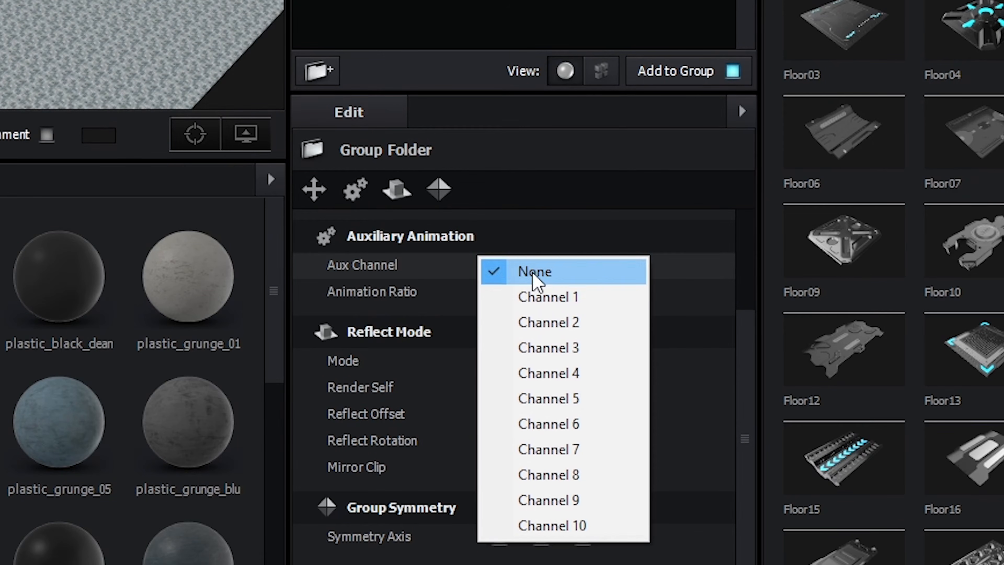
left_click(541, 301)
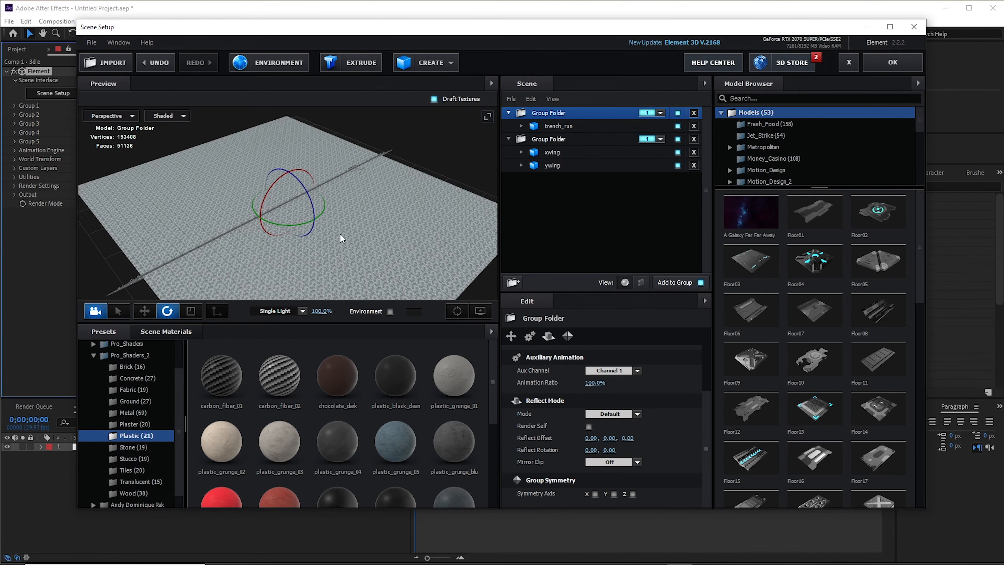
- Duplicate the trench_run model and move the copy along the Z axis to about -7.27, extending the trench
left_click(559, 125)
right_click(558, 129)
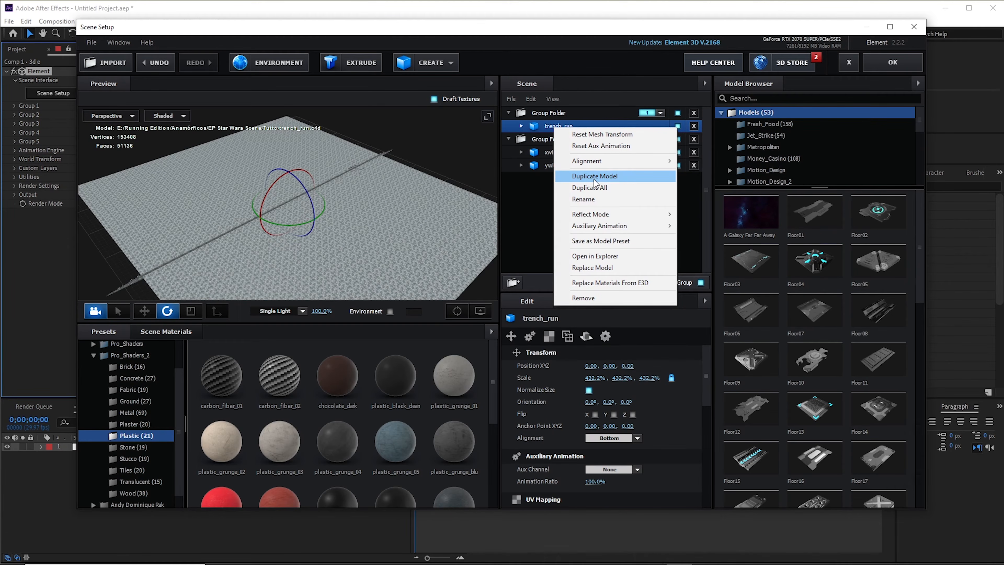
left_click(593, 179)
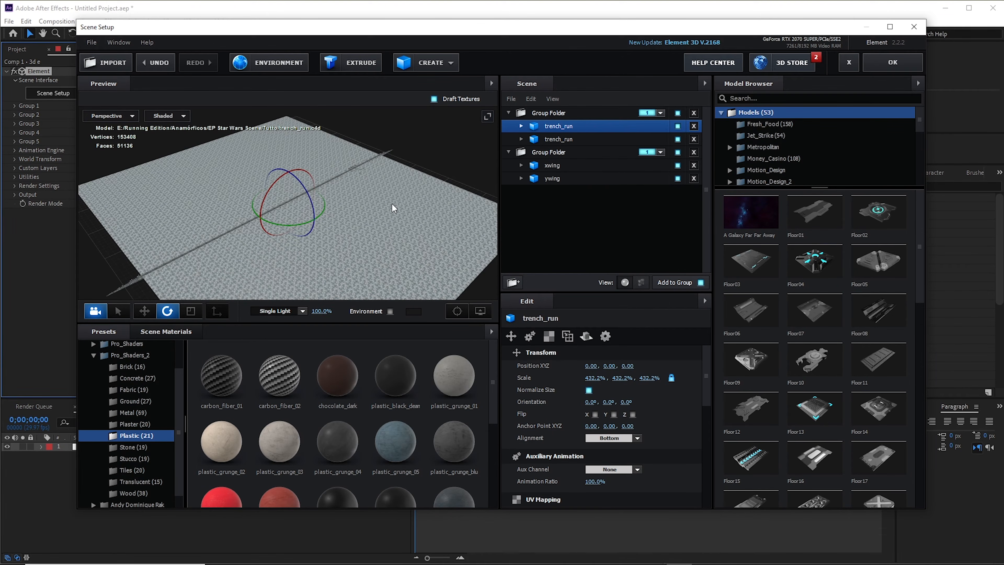
left_click(144, 311)
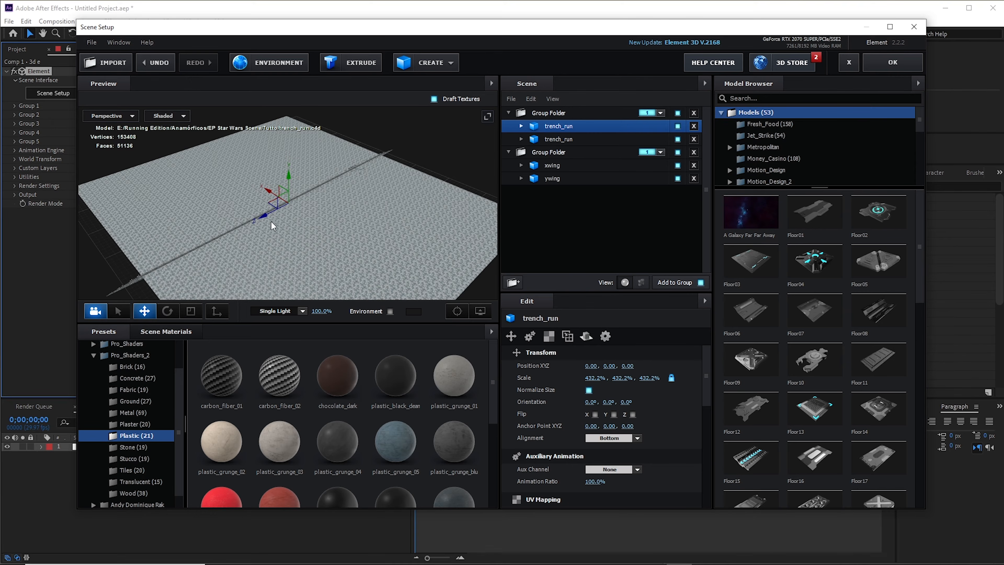
left_click_drag(264, 218, 450, 166)
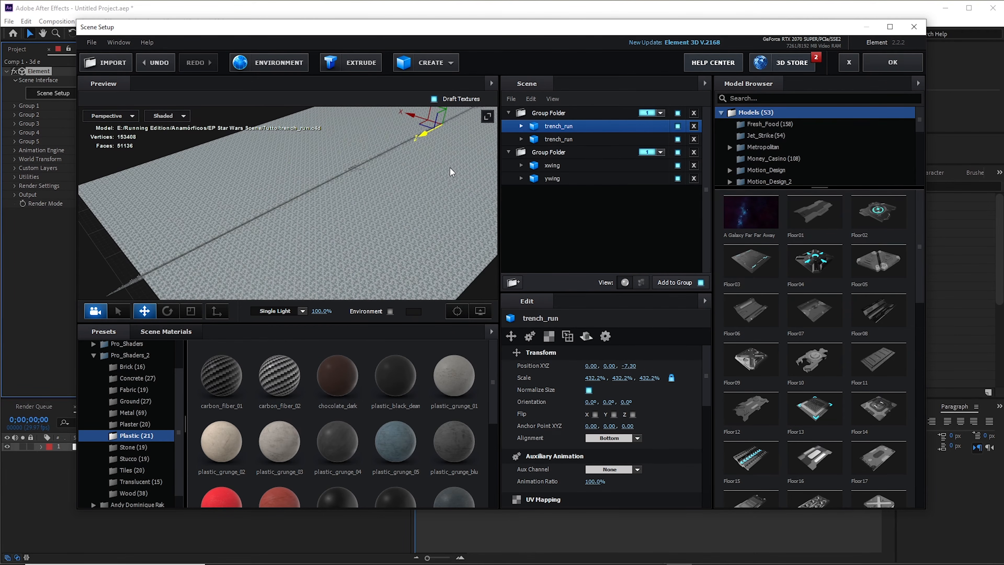
- Duplicate the trench_run model again and move the copy along the Z axis to about 7.29, extending the trench's near end
right_click(550, 125)
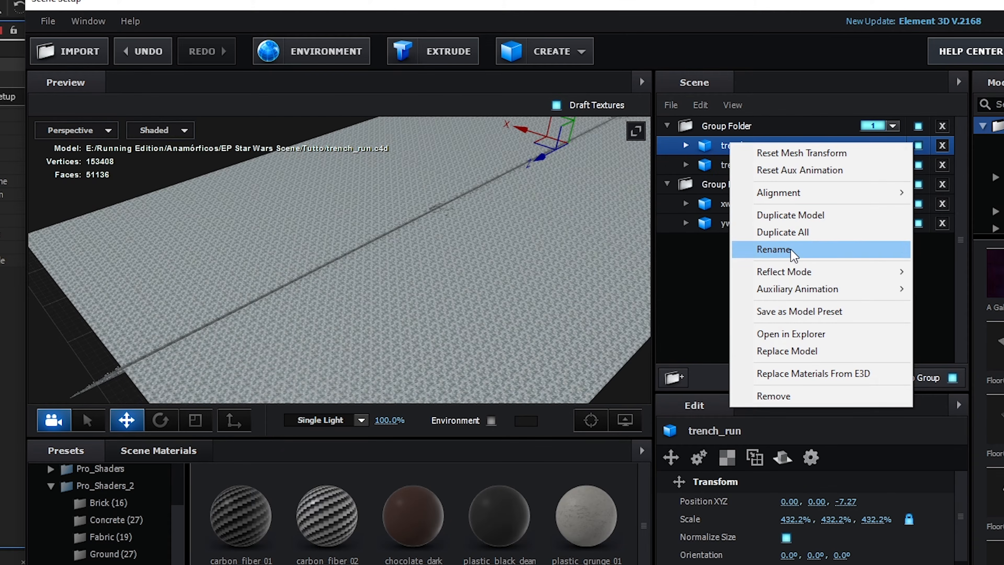
left_click(592, 173)
left_click_drag(539, 158, 243, 347)
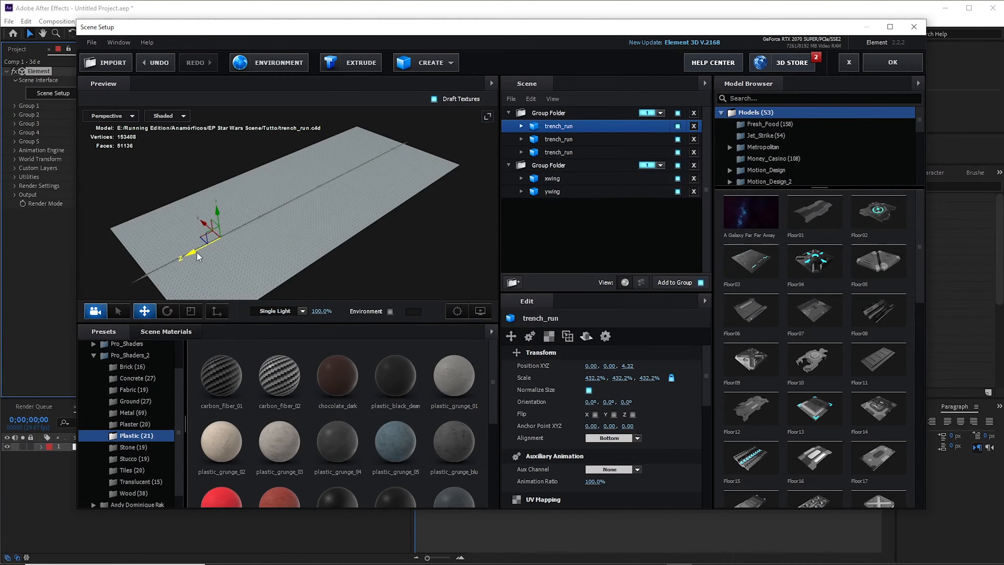
left_click_drag(196, 333, 100, 382)
left_click_drag(127, 290, 124, 292)
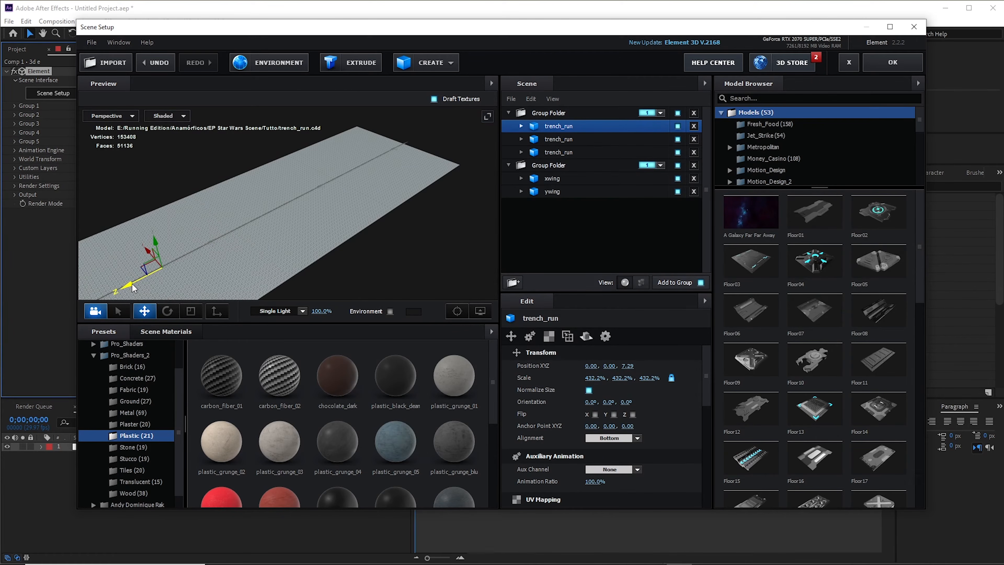
- Collapse the group folder holding the three trench_run models and apply the scene setup to the composition
left_click_drag(294, 259, 383, 240)
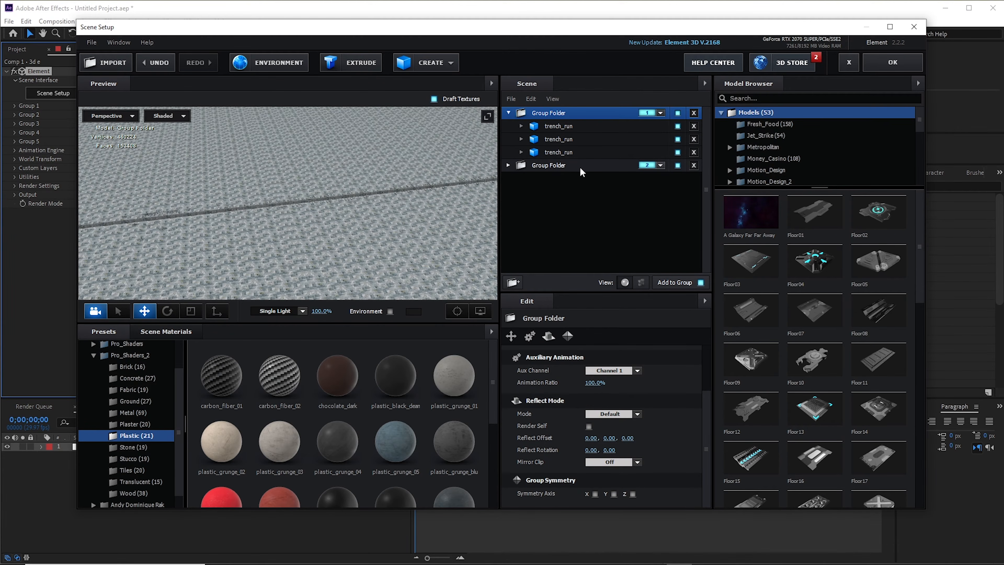
left_click(508, 113)
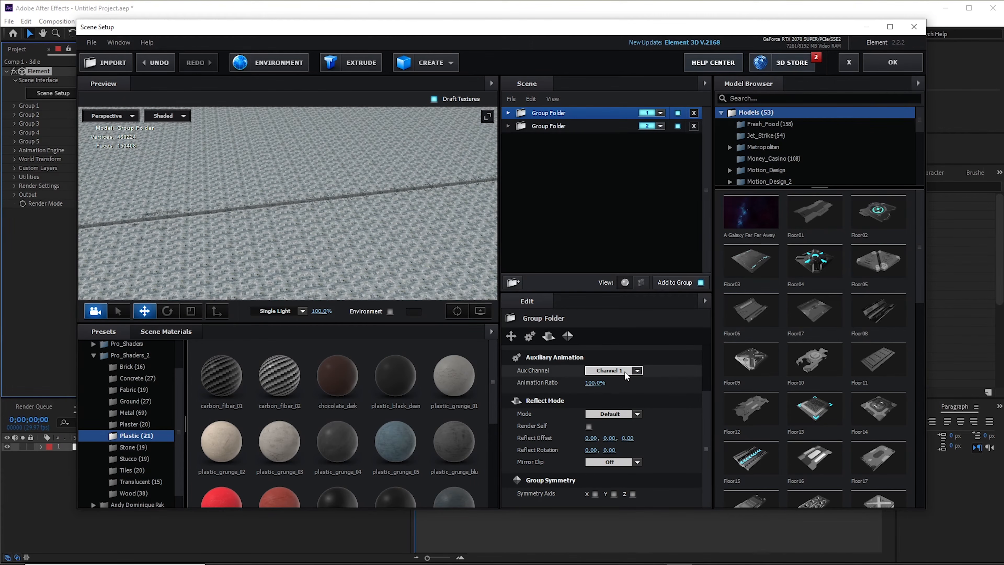
left_click(892, 62)
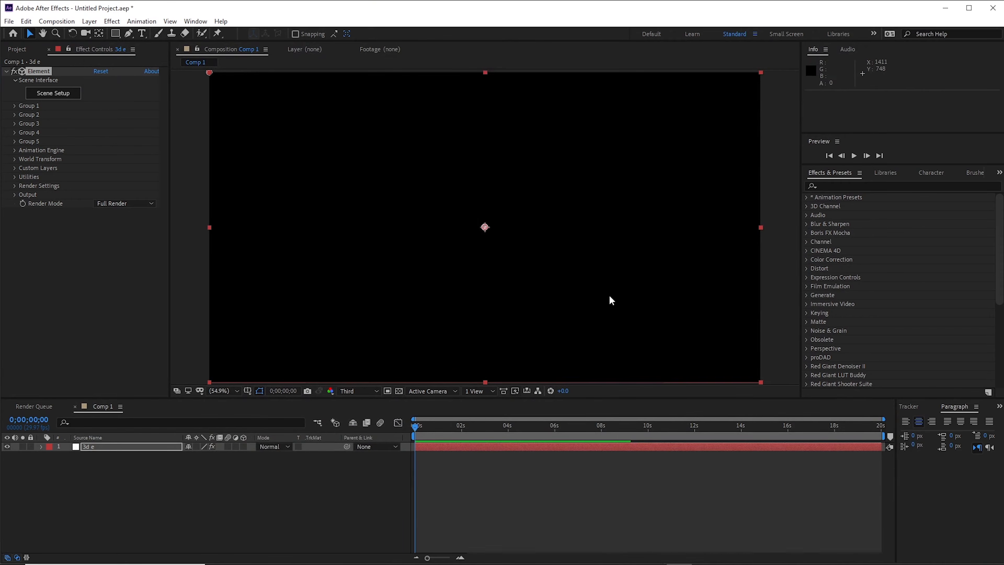
- Add a two-node camera to the composition using the 15mm preset
right_click(519, 477)
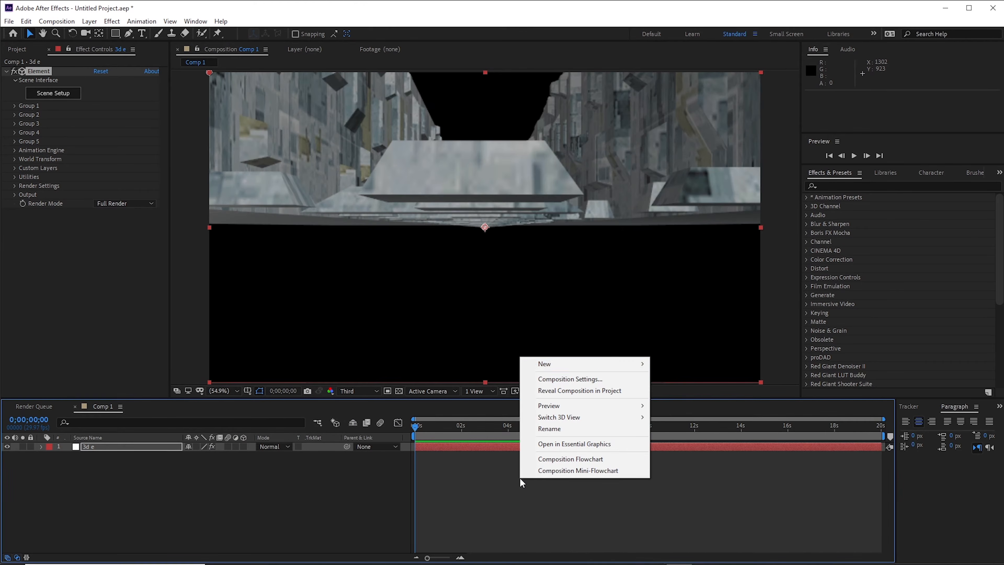
mouse_move(578, 365)
left_click(698, 413)
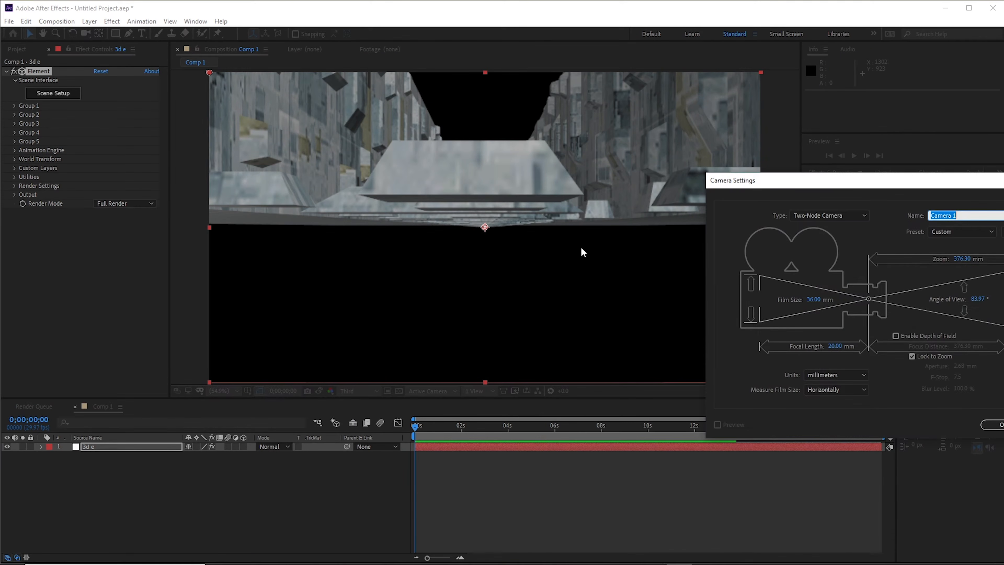
left_click_drag(898, 180, 458, 148)
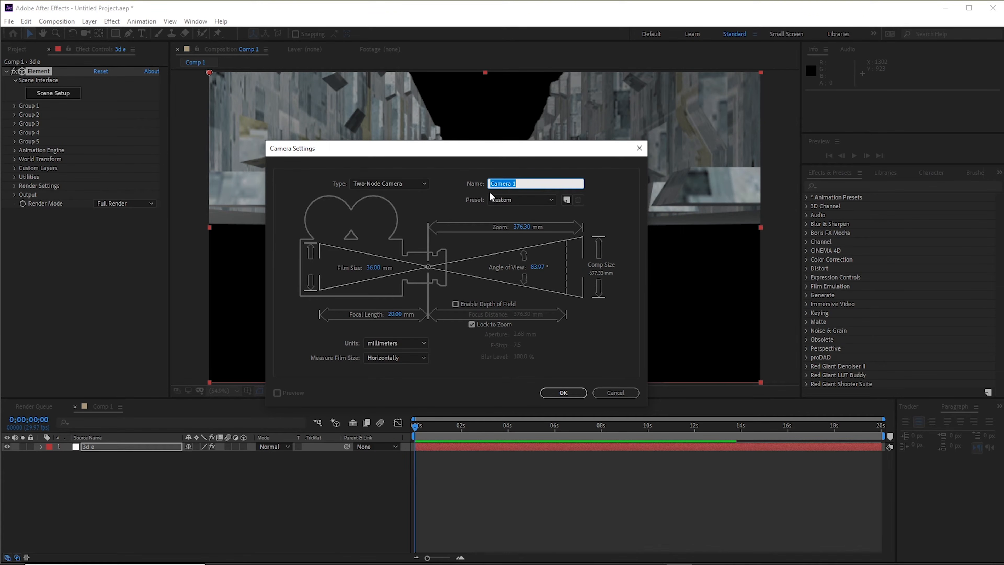
left_click(515, 200)
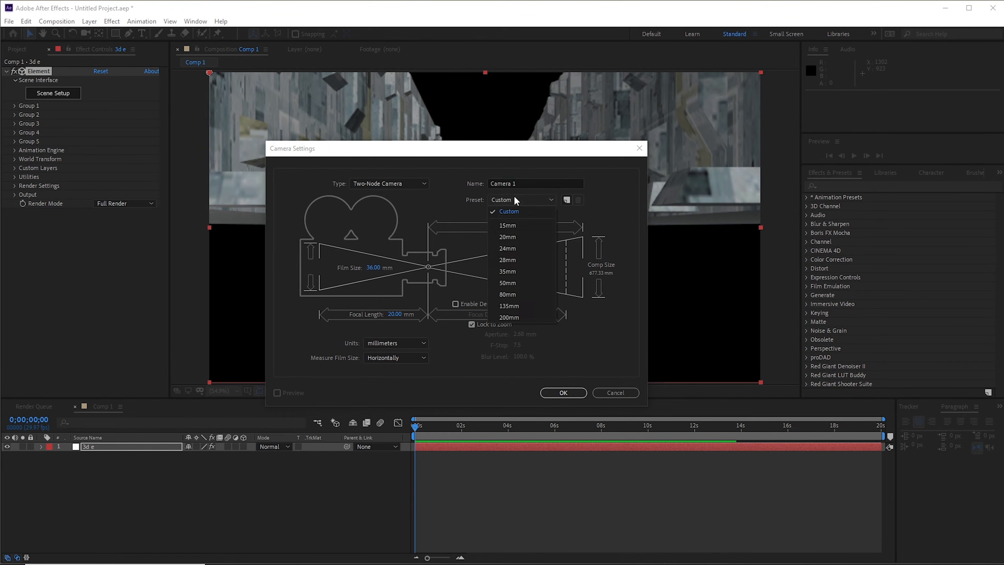
left_click(514, 233)
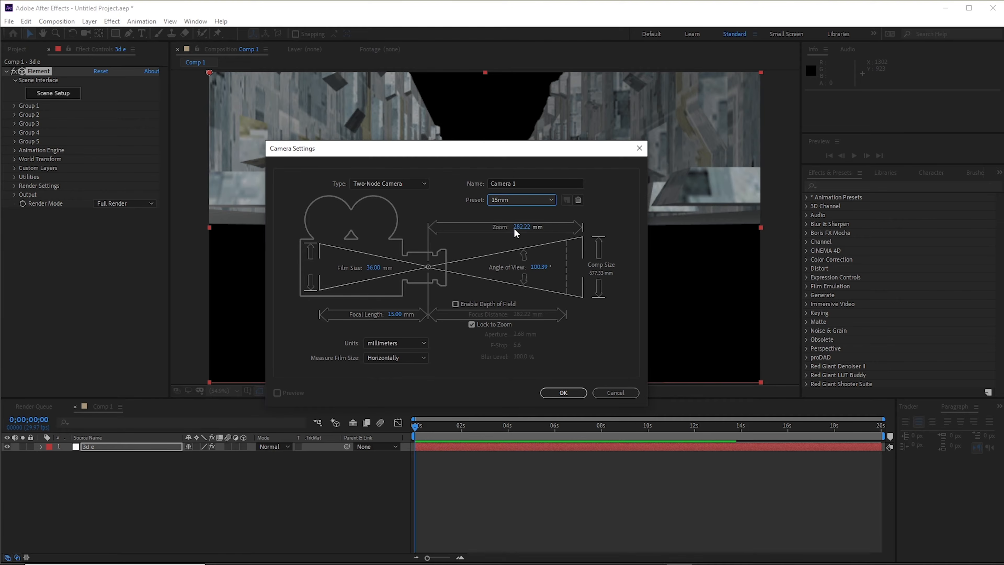
left_click(564, 393)
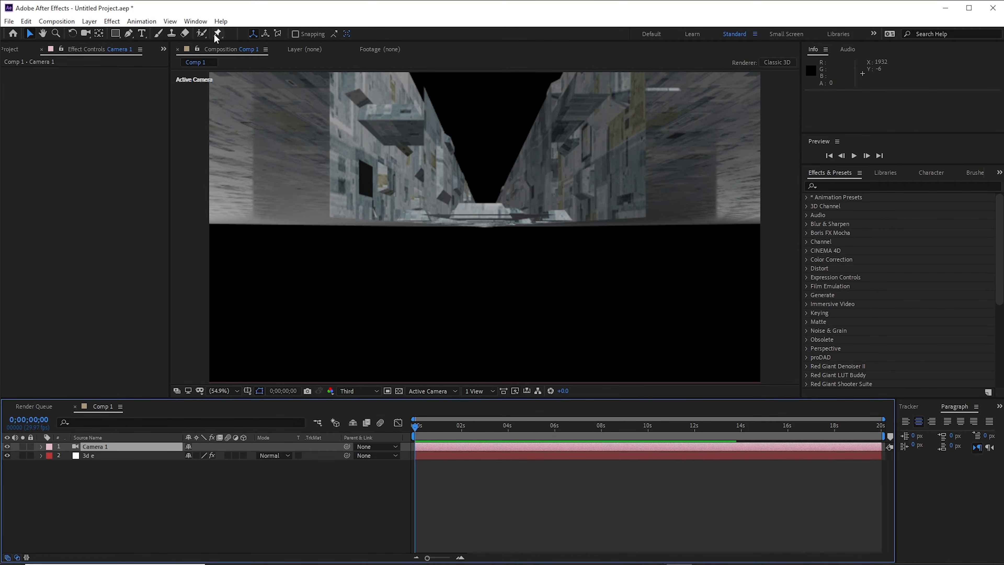
- Orbit Camera 1 above the surface to frame both ships and the trench running to the horizon
left_click(93, 34)
left_click_drag(444, 192, 506, 117)
left_click_drag(509, 209, 443, 185)
left_click_drag(533, 132, 554, 209)
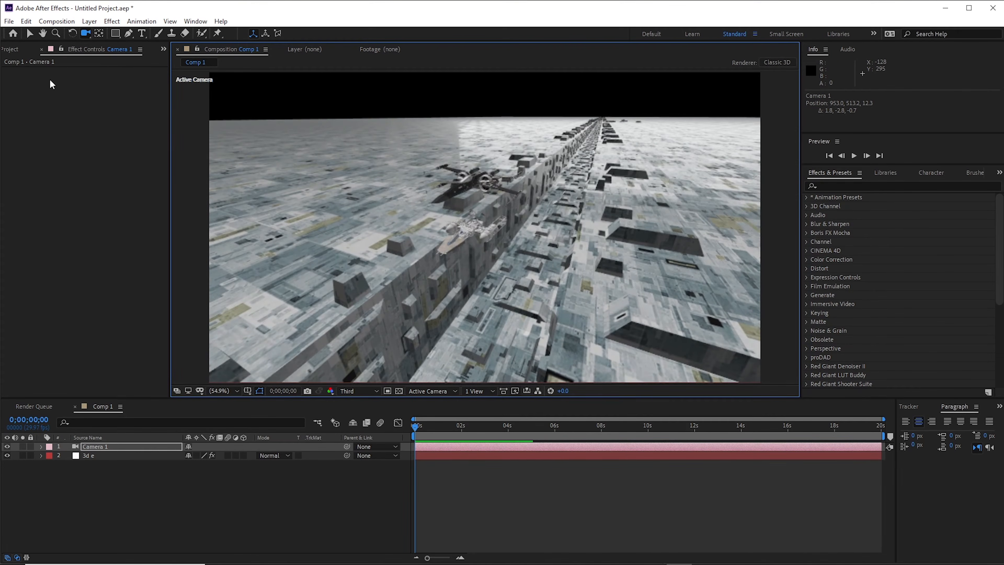
- Reopen the Element scene setup for the 3d e layer and start choosing a replacement environment texture file
left_click(95, 455)
left_click(62, 95)
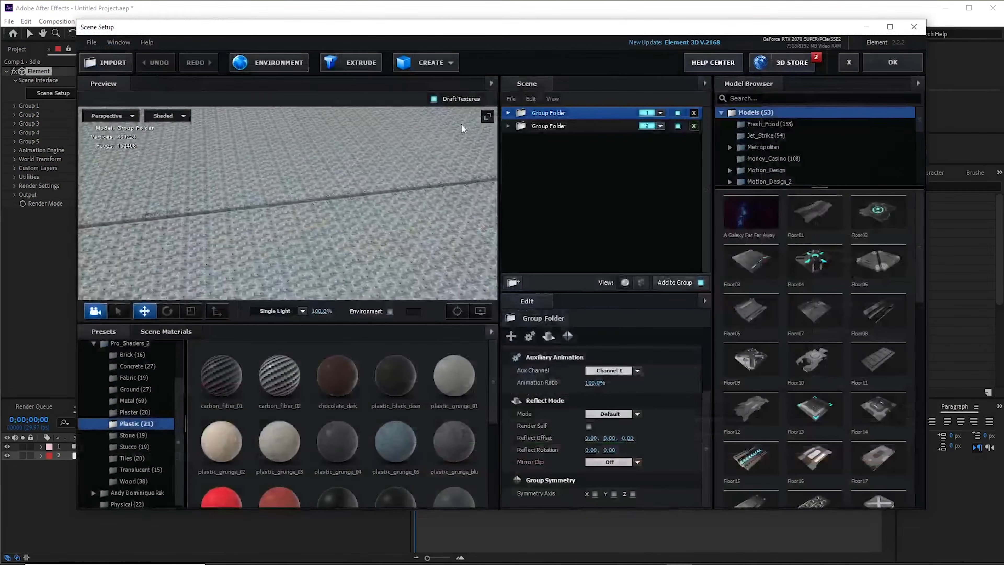
left_click(290, 69)
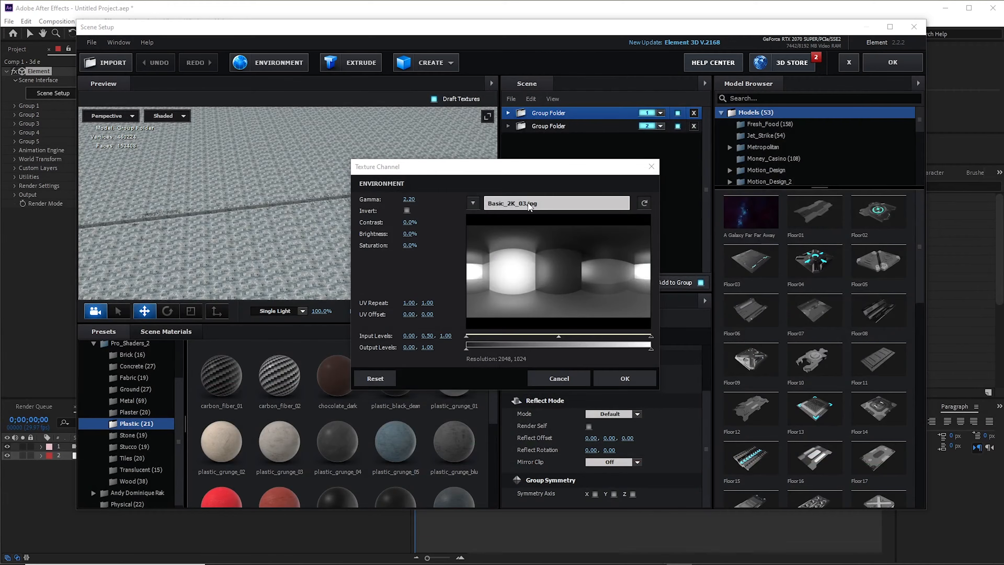
left_click(564, 205)
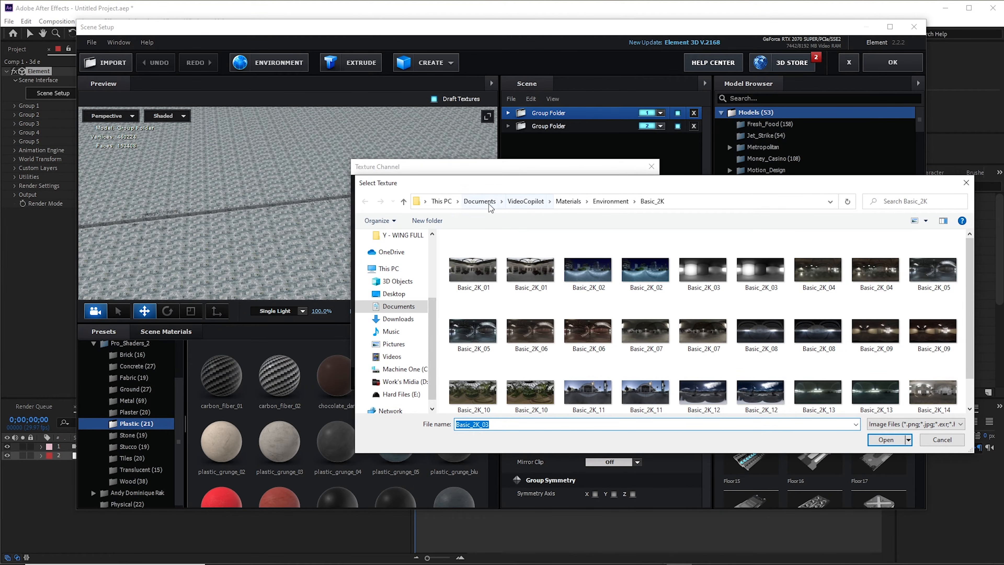
- Load loc00180_1_0Space_Sky_preview.jpg from the Textures folder in Bibliotecas > Criation Pack NB on drive D as the environment map
left_click(403, 382)
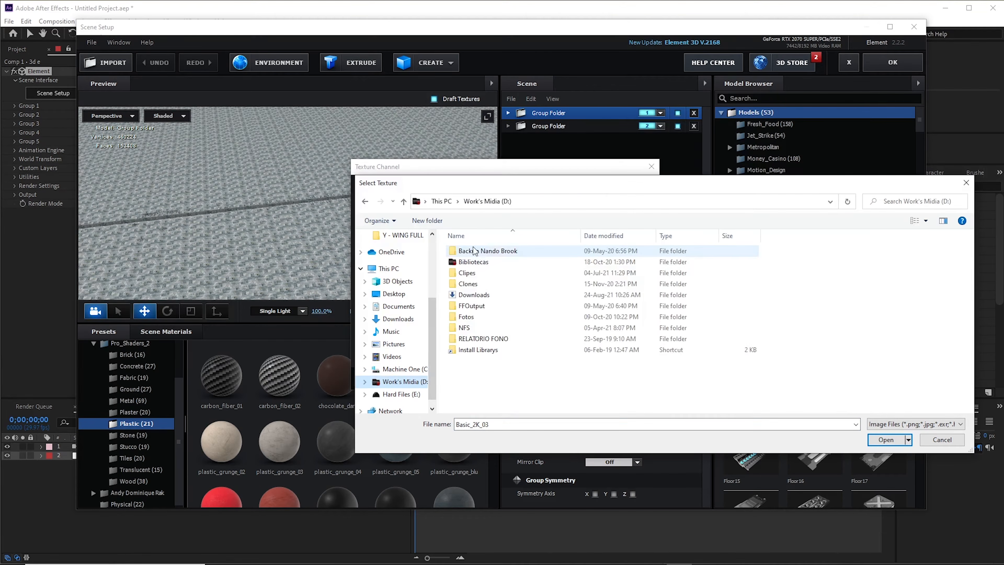
double_click(473, 262)
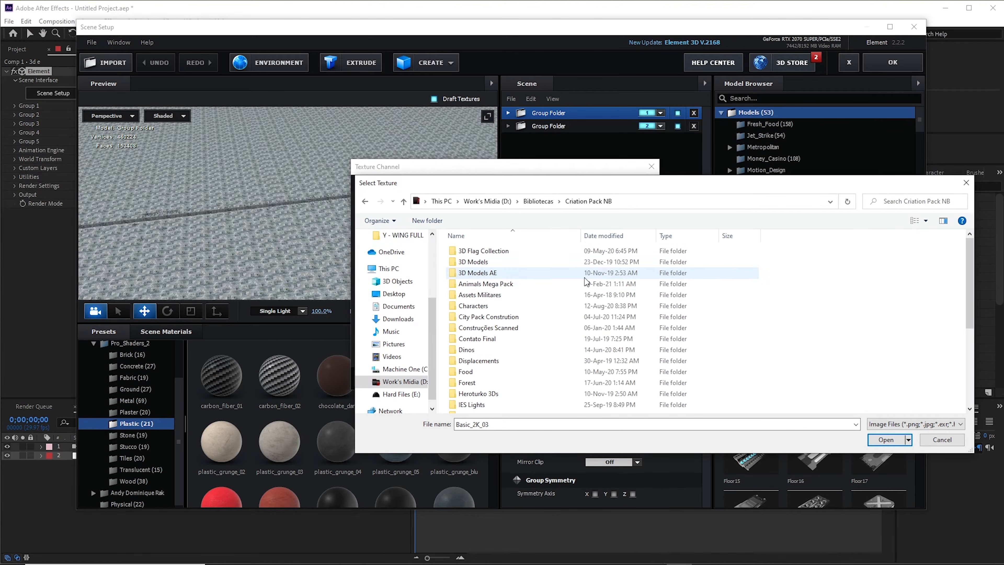
scroll(508, 351, "down", 3)
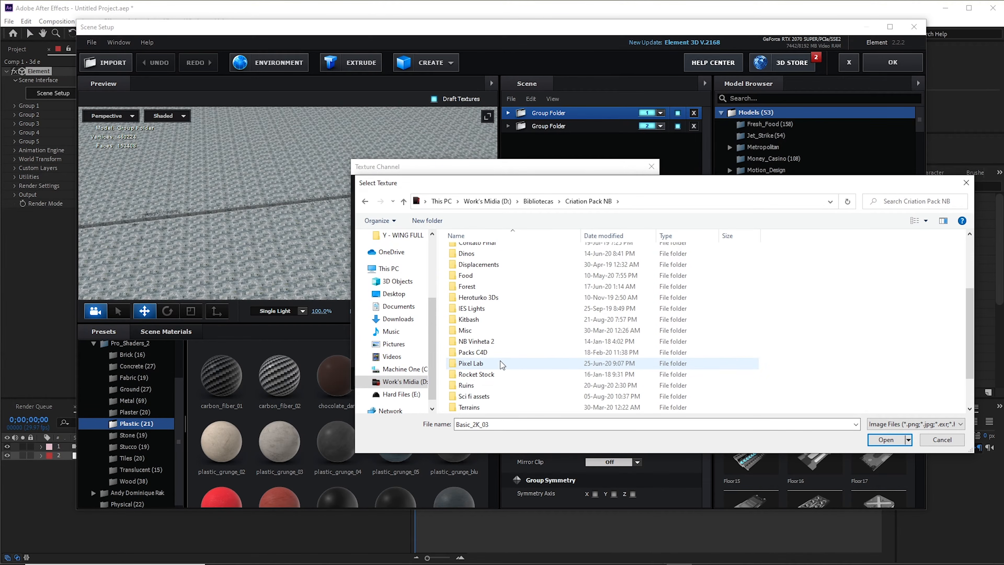
scroll(477, 379, "down", 1)
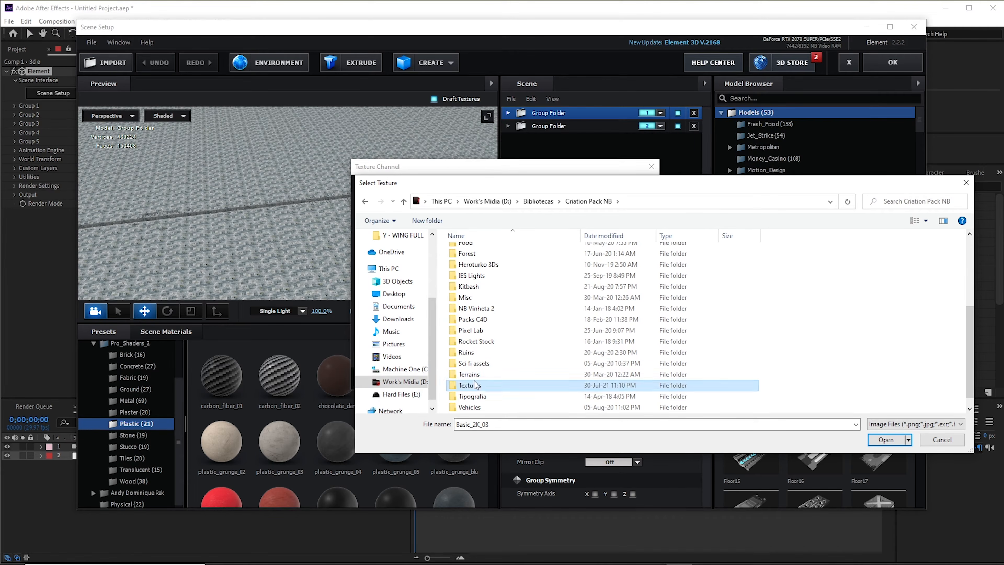
double_click(477, 384)
double_click(597, 347)
double_click(706, 273)
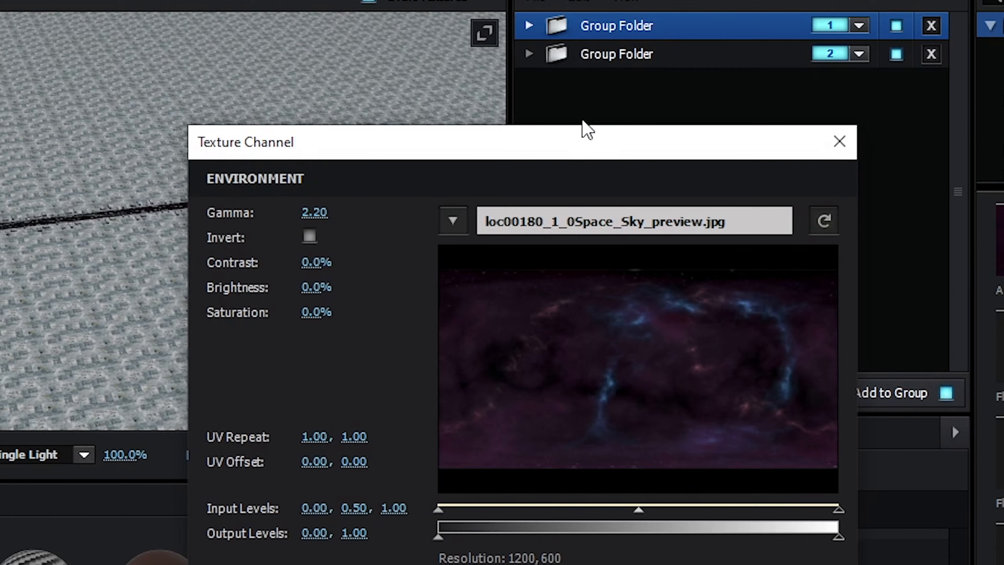
left_click_drag(589, 140, 557, 67)
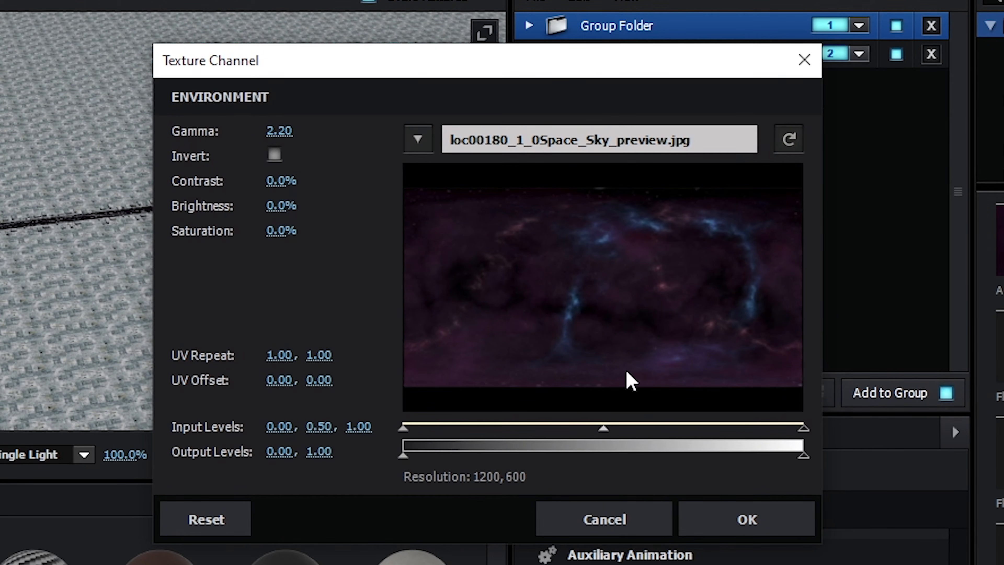
left_click(737, 516)
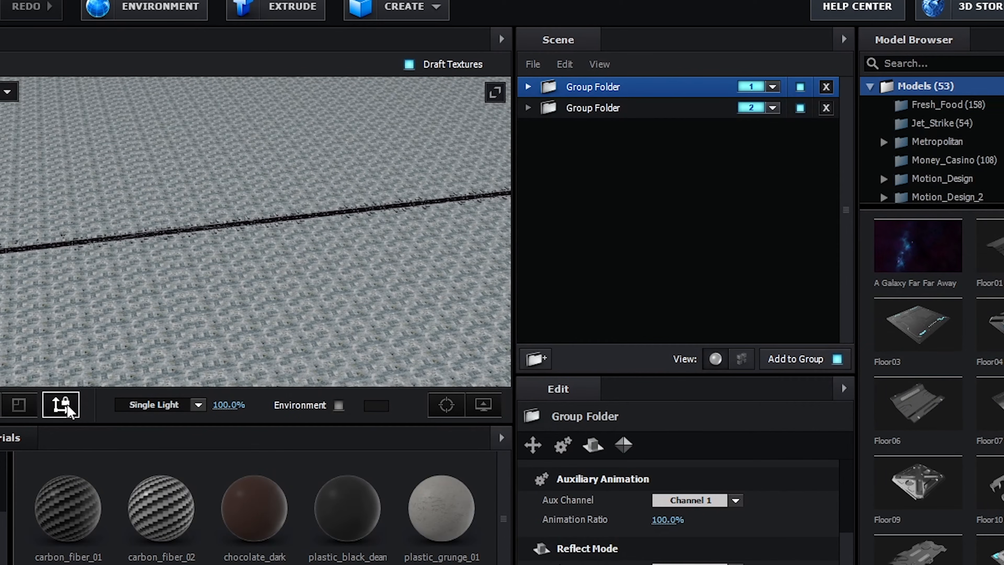
- Display the environment in the scene setup preview and inspect the space sky behind the trench
left_click(338, 405)
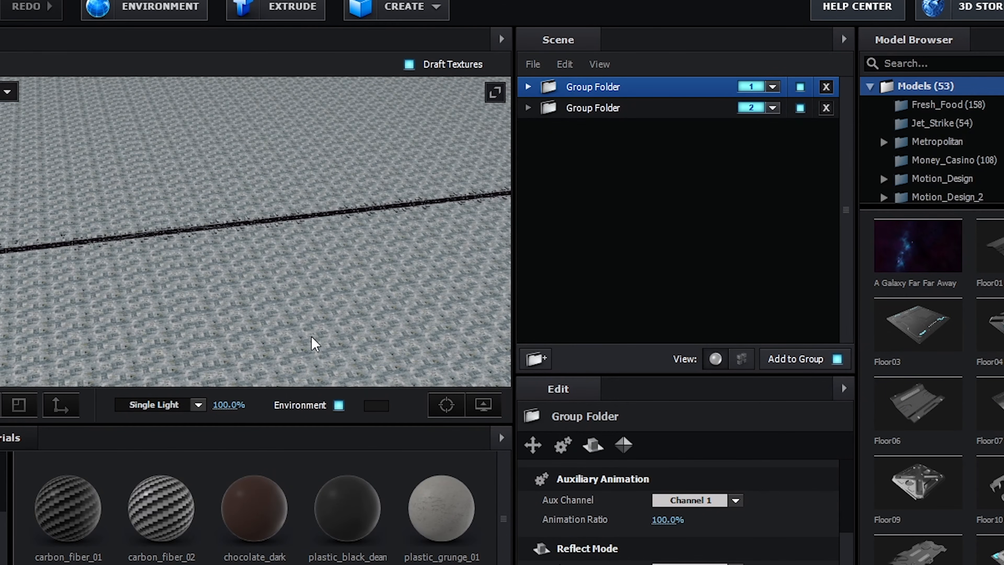
left_click_drag(231, 468, 103, 454)
left_click_drag(286, 305, 124, 343)
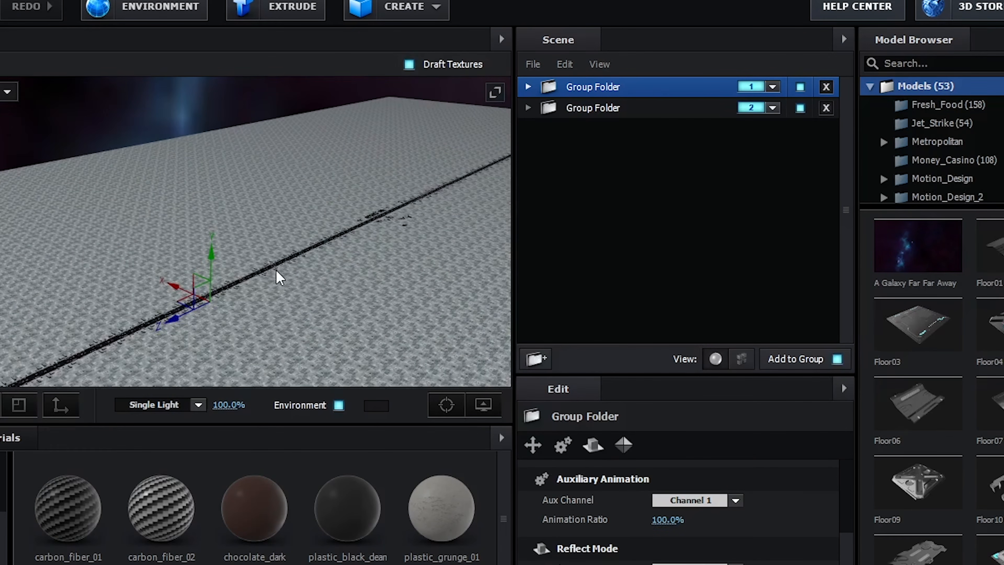
left_click_drag(276, 276, 437, 185)
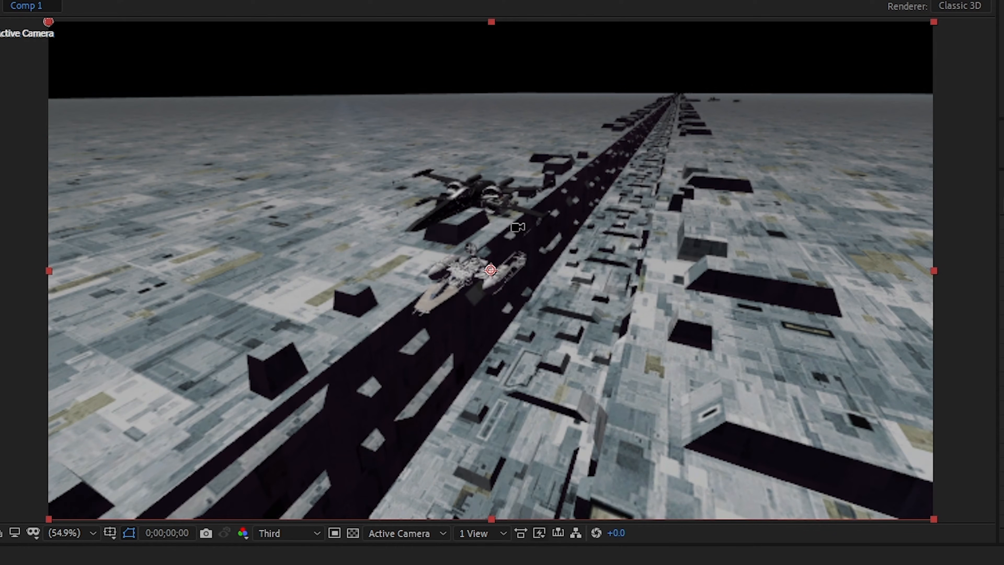
- Orbit the composition camera around the X-wing and Y-wing to inspect the trench lighting from several angles
left_click_drag(484, 315, 514, 344)
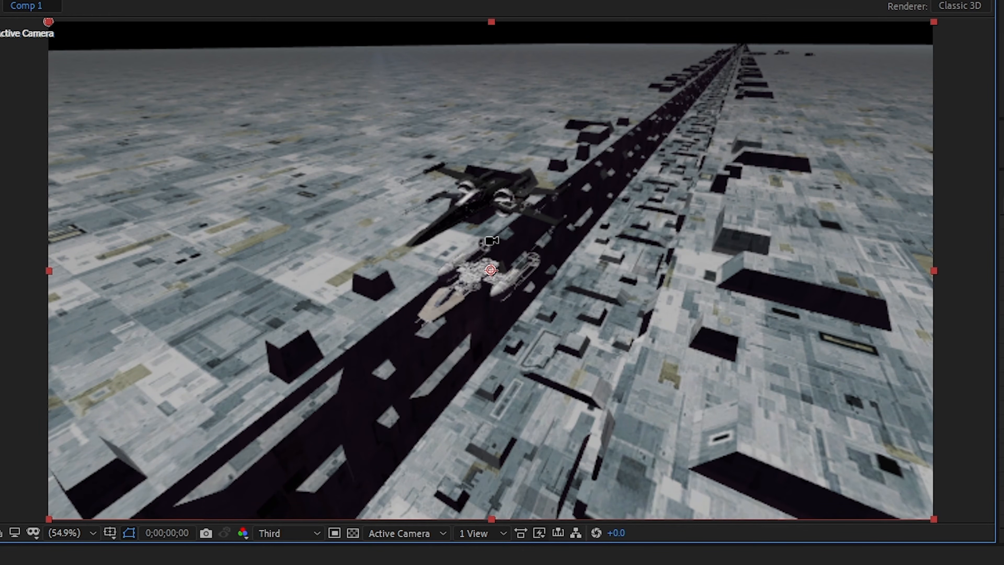
left_click_drag(301, 173, 206, 276)
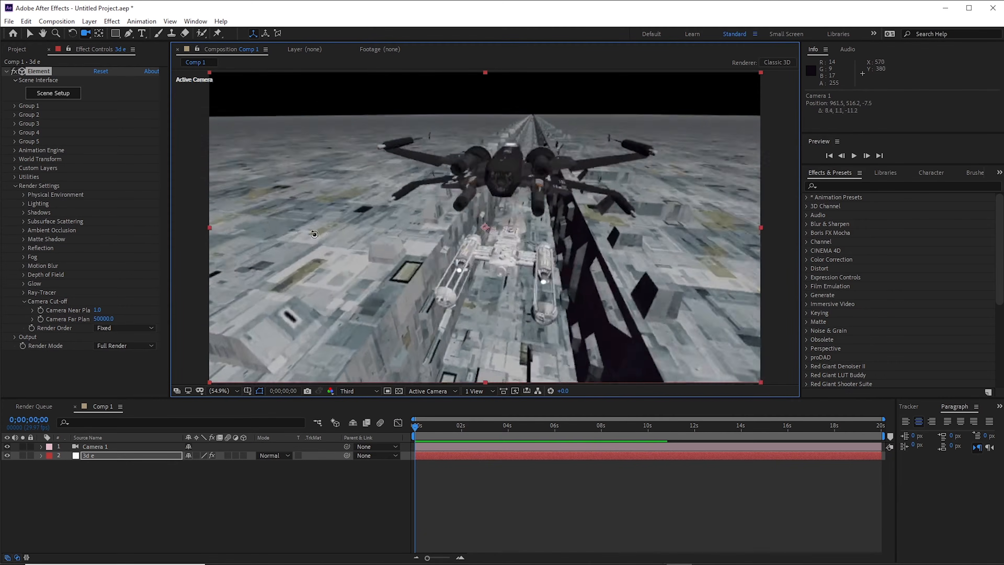
left_click_drag(307, 232, 487, 165)
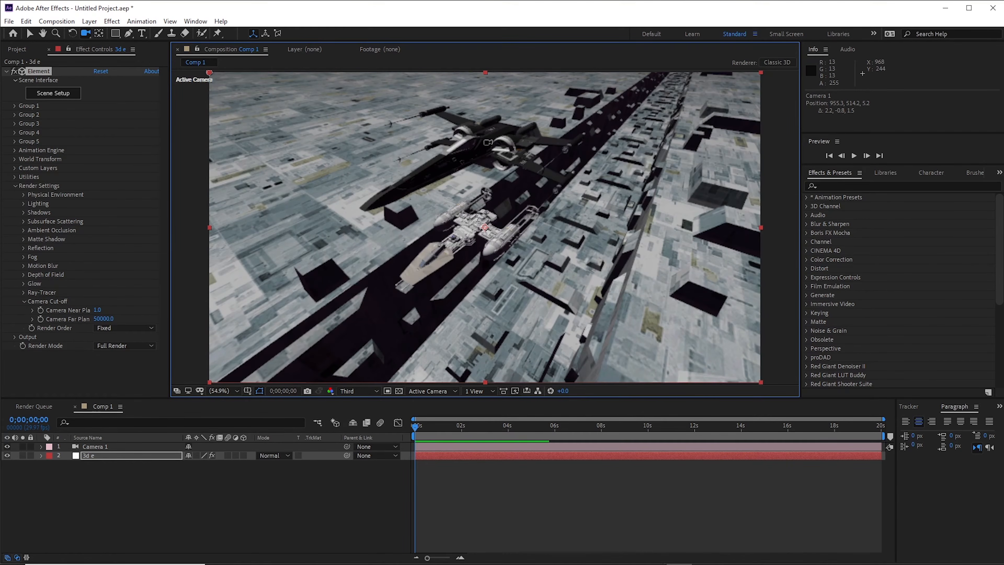
- Lower the camera to a horizon view and enable Show in BG for Element's physical environment
left_click_drag(498, 186, 512, 245)
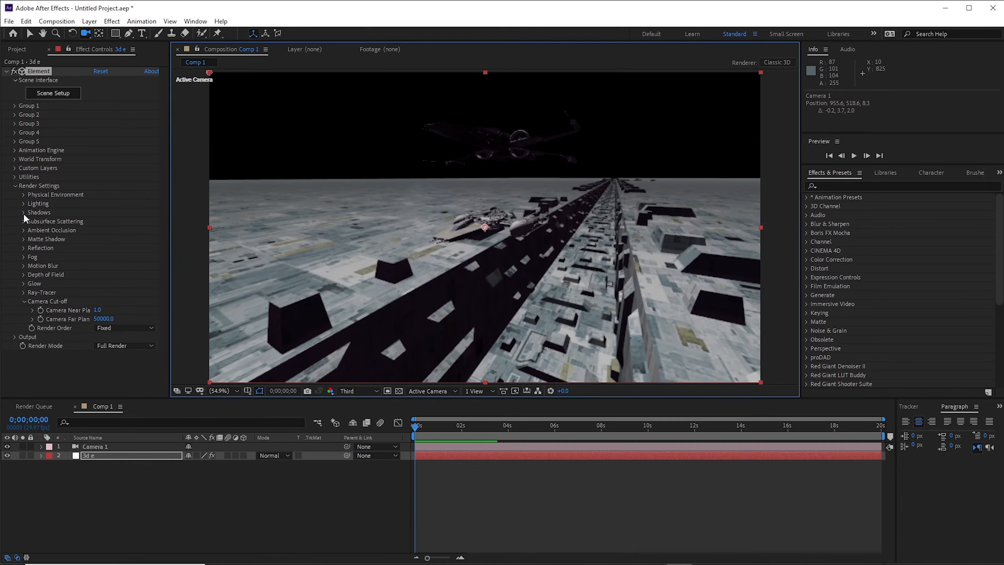
left_click(24, 195)
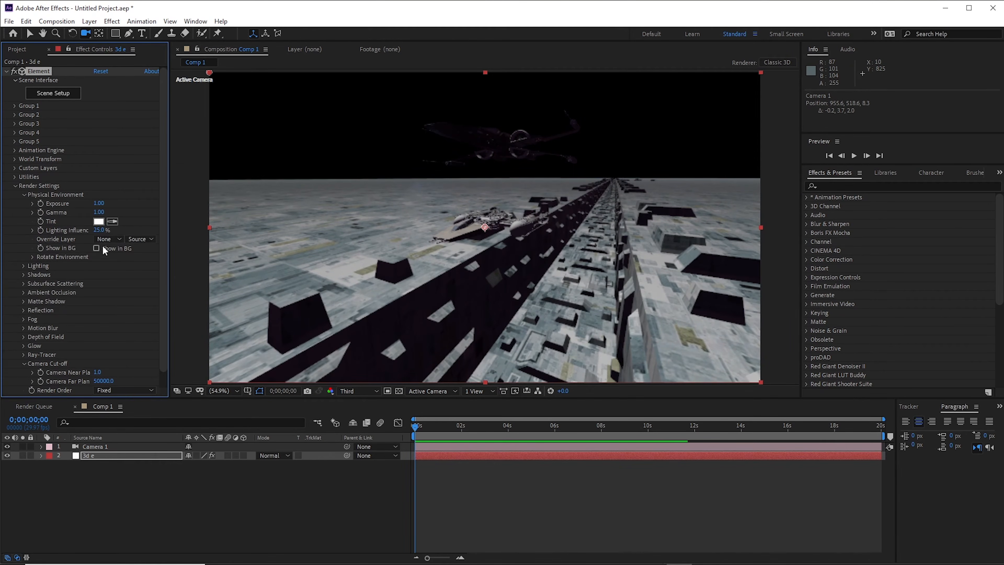
left_click(96, 248)
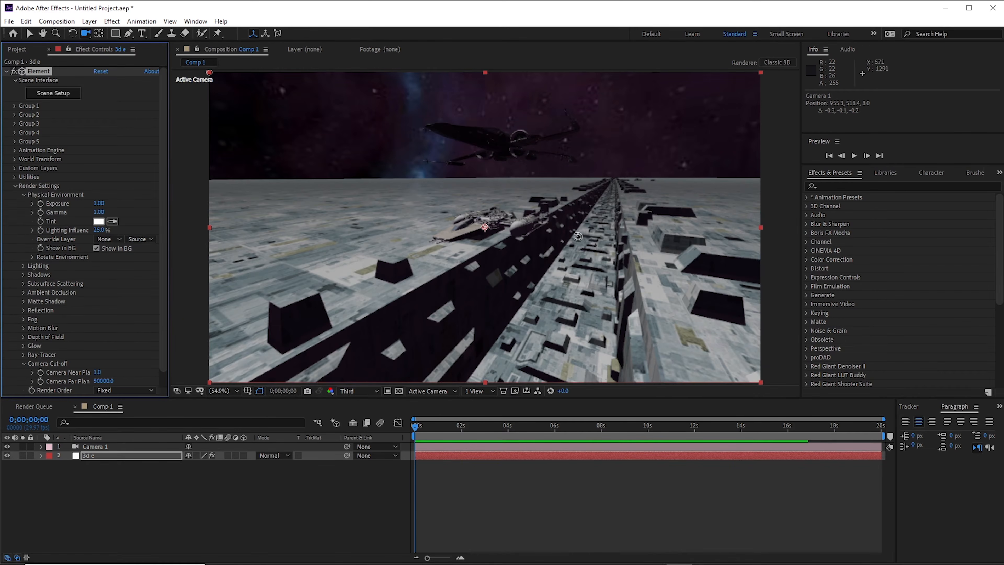
- Orbit the camera around both ships to examine them against the space background and the trench wall
left_click_drag(579, 236, 569, 249)
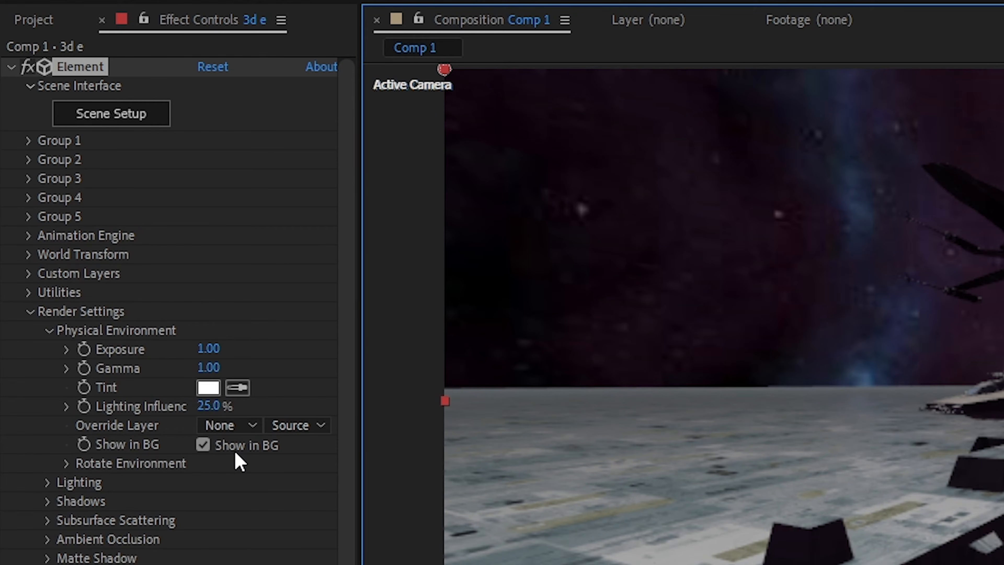
left_click_drag(812, 504, 860, 436)
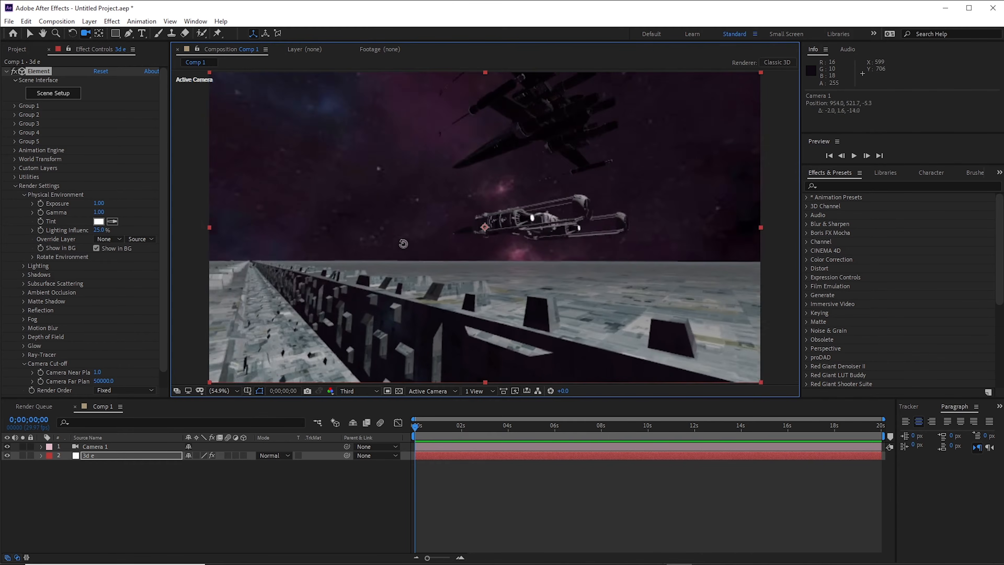
left_click_drag(403, 244, 644, 298)
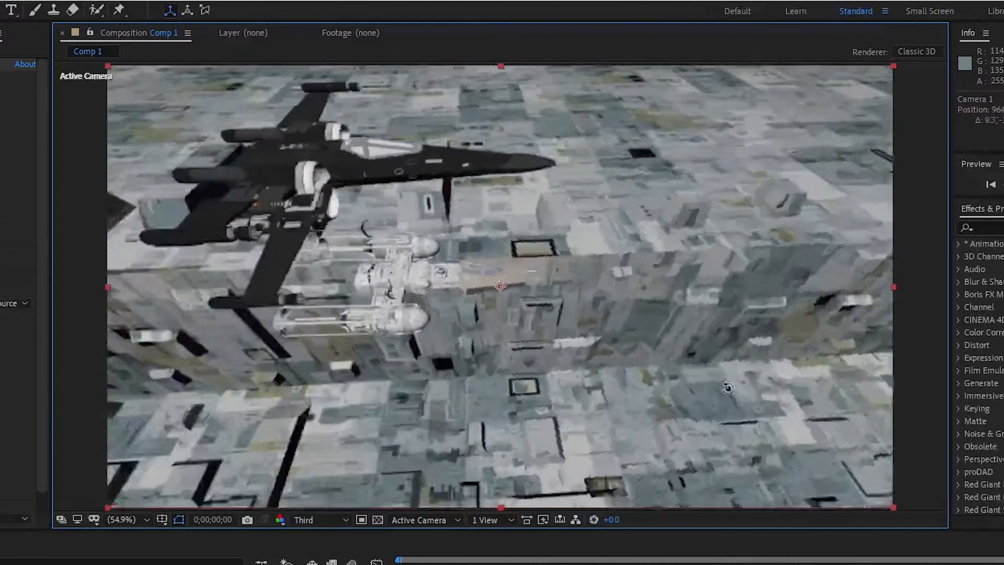
- Orbit the camera to inspect the X-wing, Y-wing and long trench from front, rear and raised angles
left_click_drag(728, 388, 578, 394)
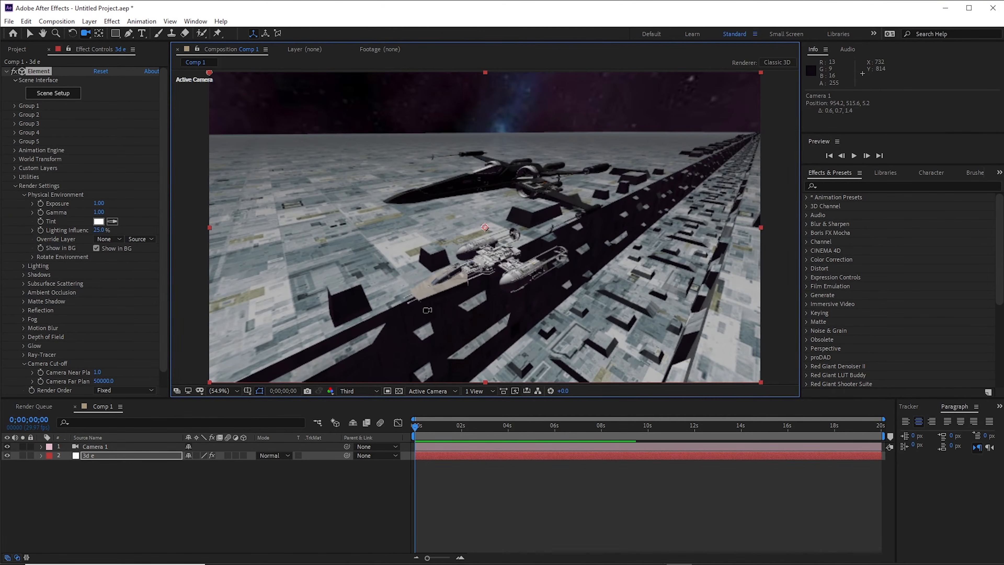
left_click_drag(427, 310, 316, 336)
left_click_drag(565, 308, 492, 243)
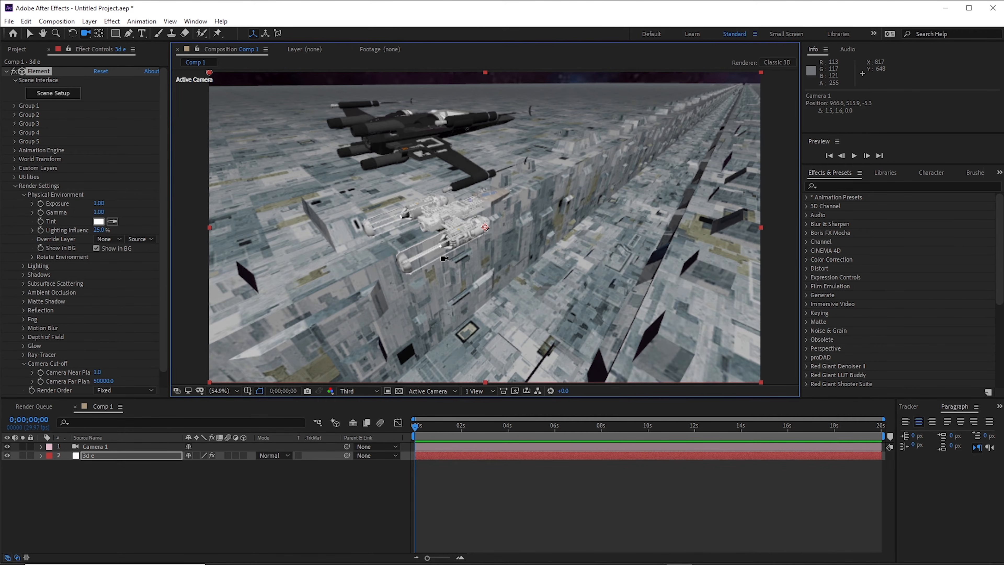
left_click_drag(502, 263, 397, 275)
mouse_move(506, 288)
left_mouse_down()
mouse_move(515, 287)
mouse_move(494, 283)
left_mouse_up()
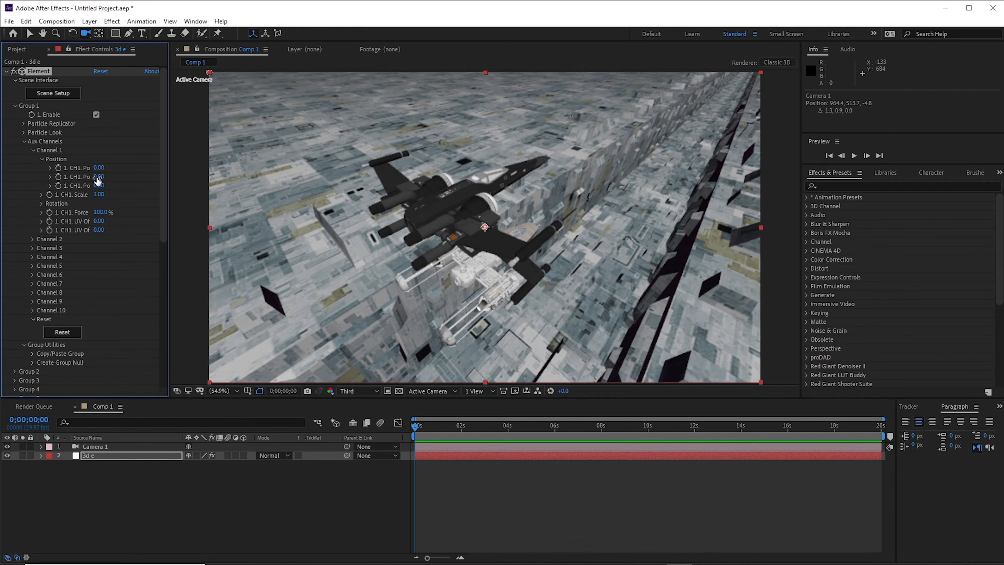
- Start keyframing the third position value of Group 1's Channel 1 and set it to 0.00 at the first frame
left_click_drag(99, 194, 89, 198)
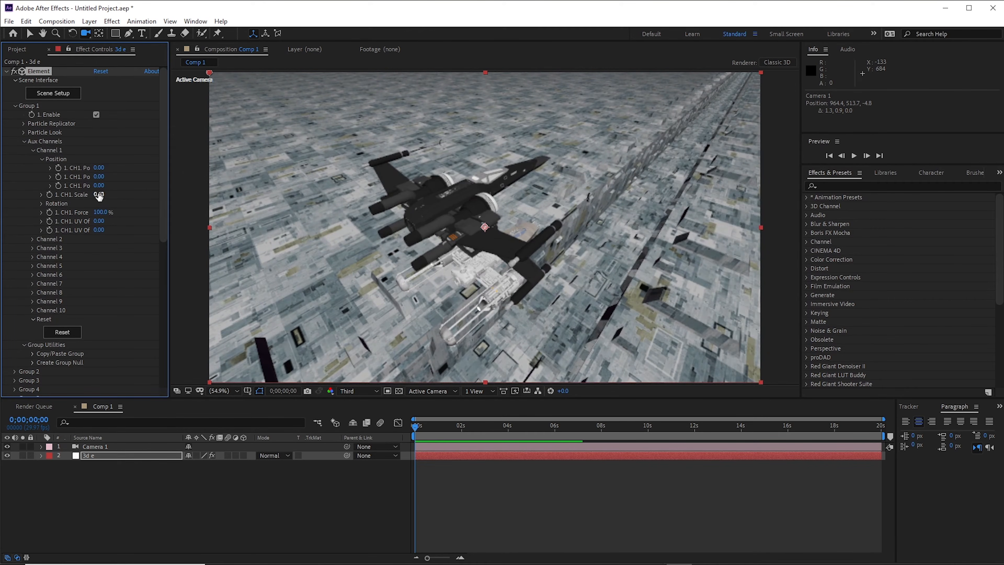
key("ctrl+z")
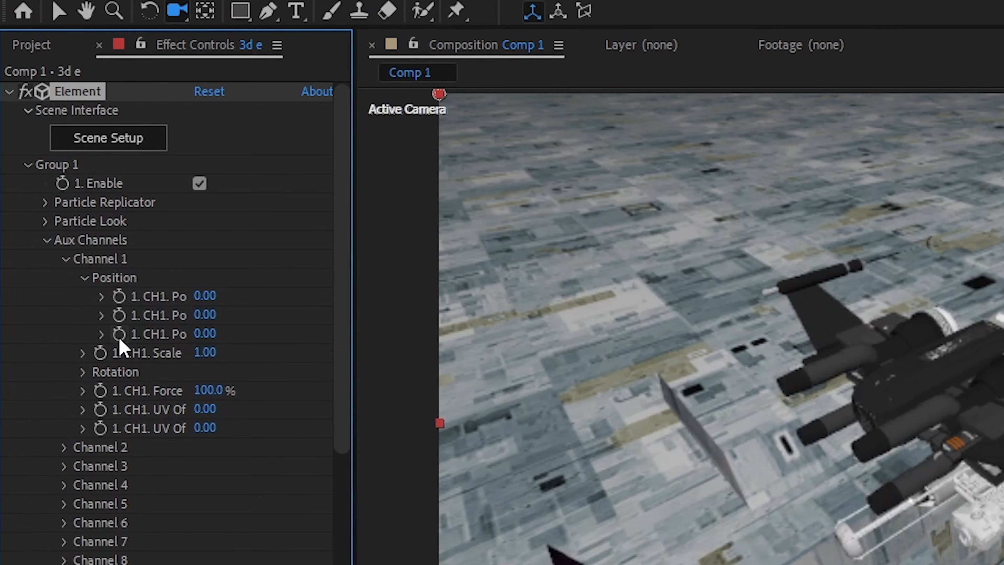
left_click_drag(205, 335, 198, 334)
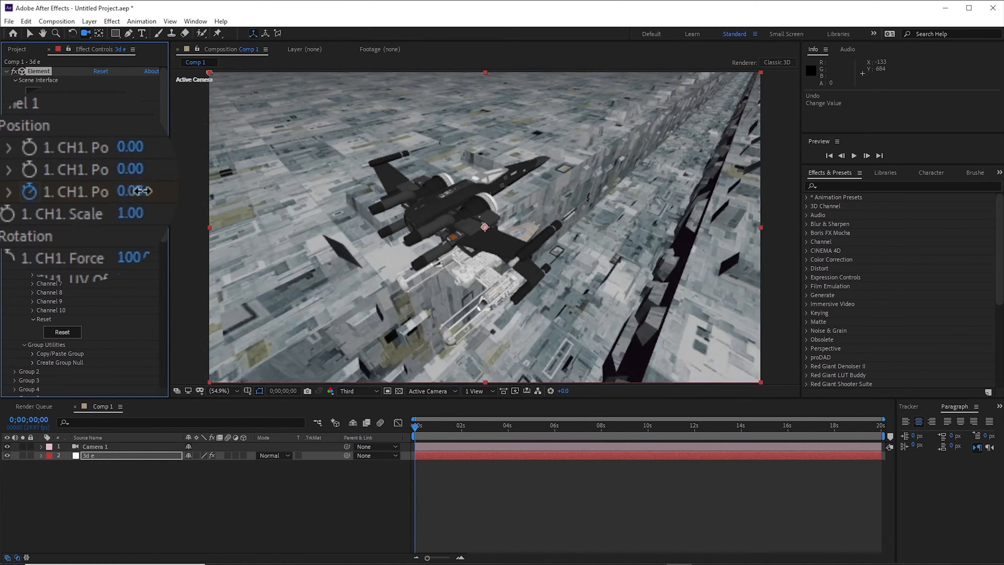
mouse_move(120, 193)
left_mouse_down()
mouse_move(134, 192)
mouse_move(129, 200)
left_mouse_up()
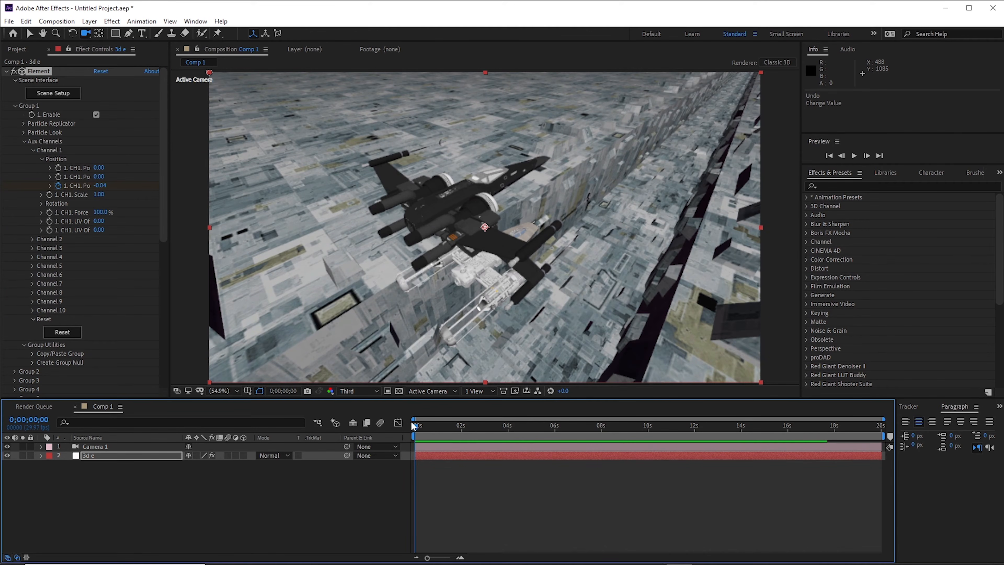
left_click(102, 186)
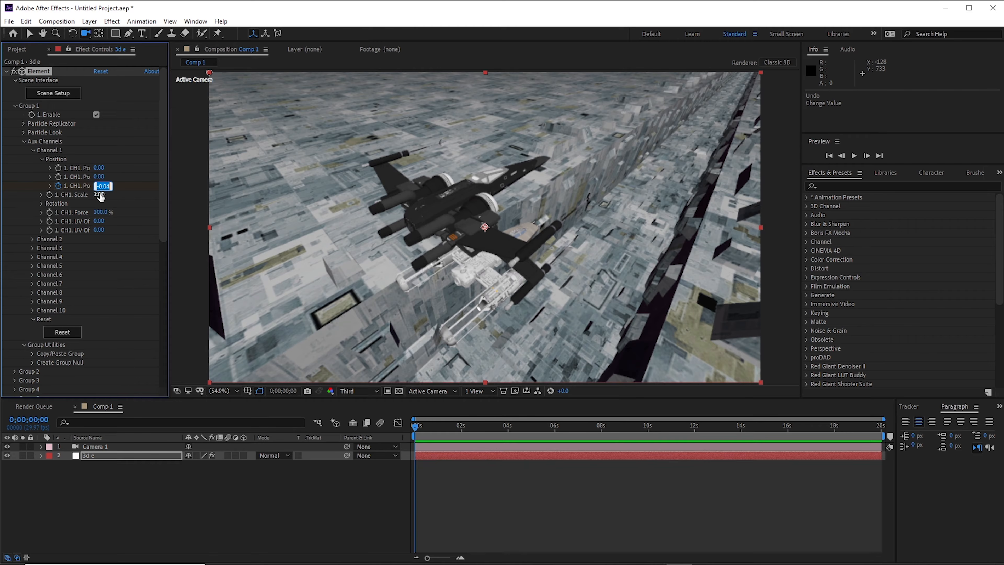
left_click(120, 198)
- At 20 seconds, lower the same Channel 1 position well into negative values so the trench travels past the ships
left_click_drag(415, 425, 899, 438)
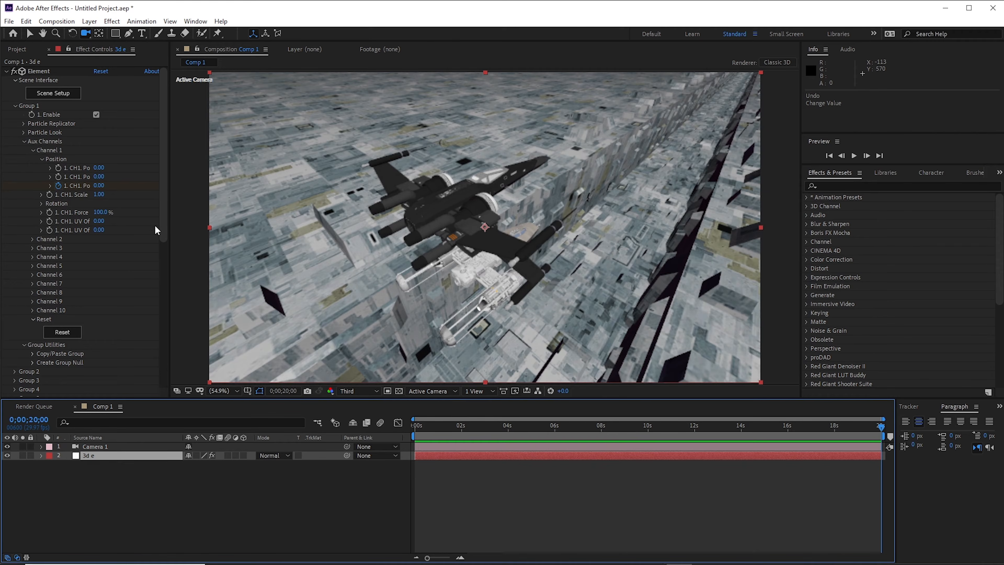
left_click_drag(104, 191, 2, 205)
left_click_drag(91, 186, 3, 196)
left_click_drag(90, 185, 6, 204)
left_click_drag(95, 189, 5, 209)
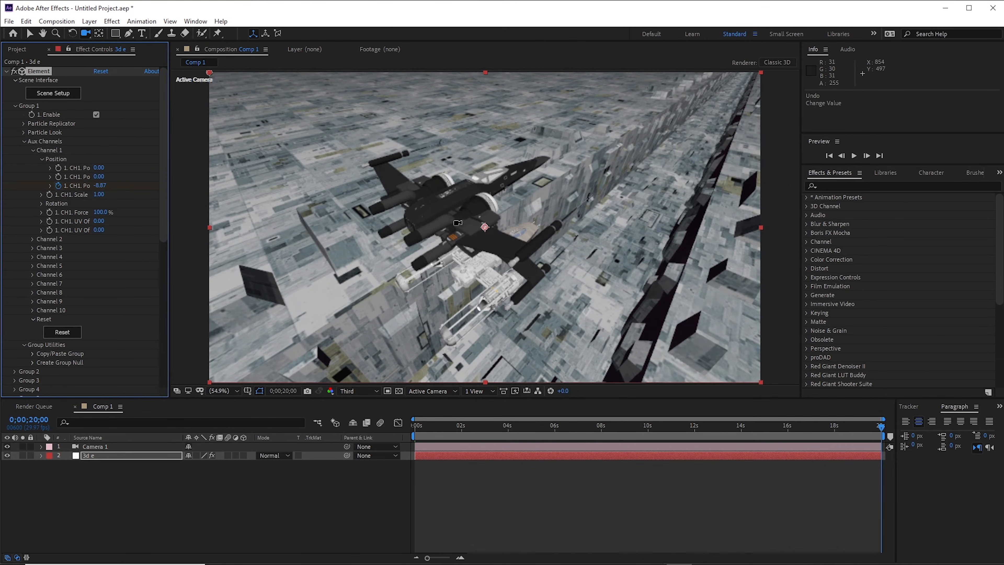
left_click_drag(99, 189, 17, 205)
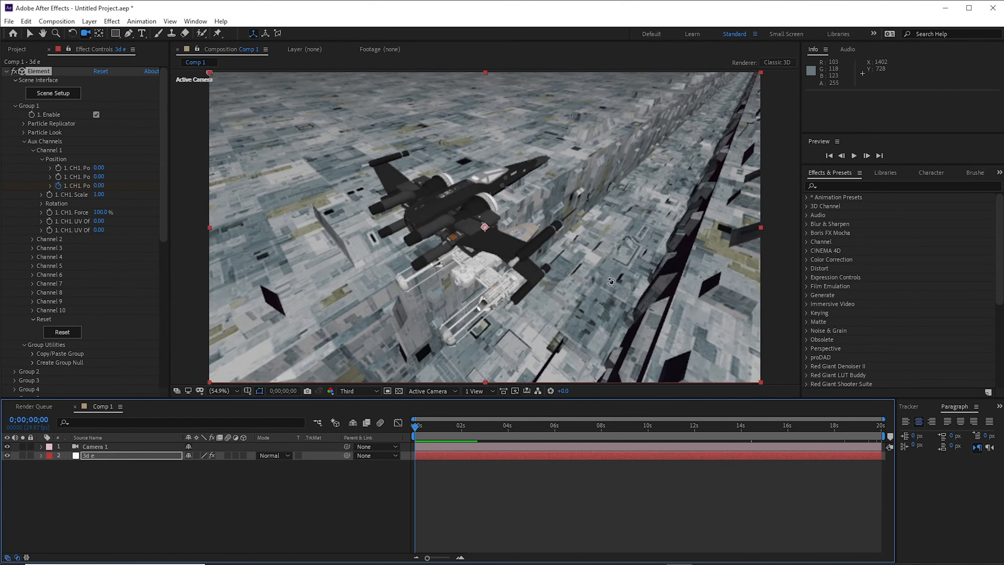
- Orbit the camera slightly behind the ships and play a preview of the moving trench
left_click_drag(573, 283, 880, 213)
left_click_drag(596, 243, 494, 269)
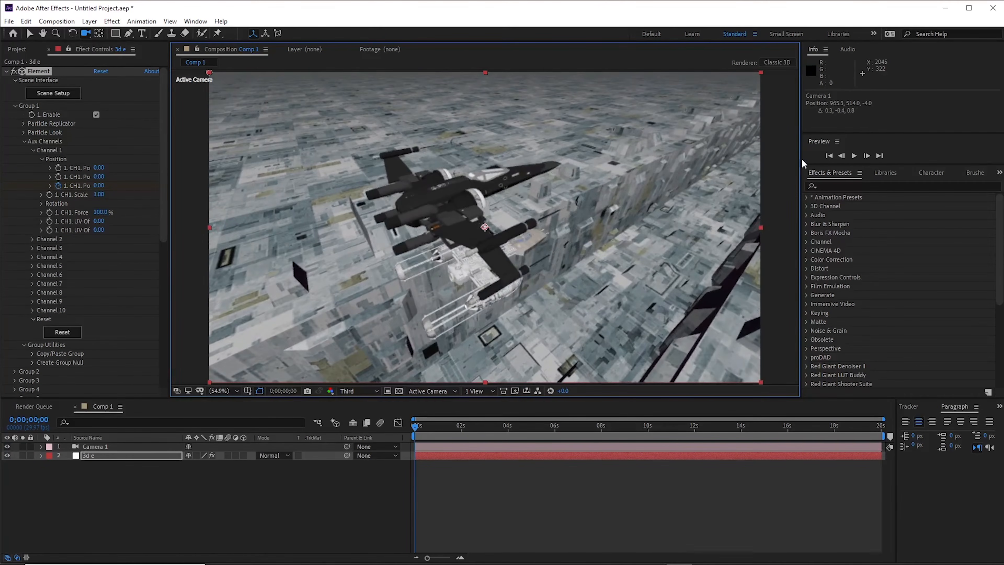
left_click(852, 155)
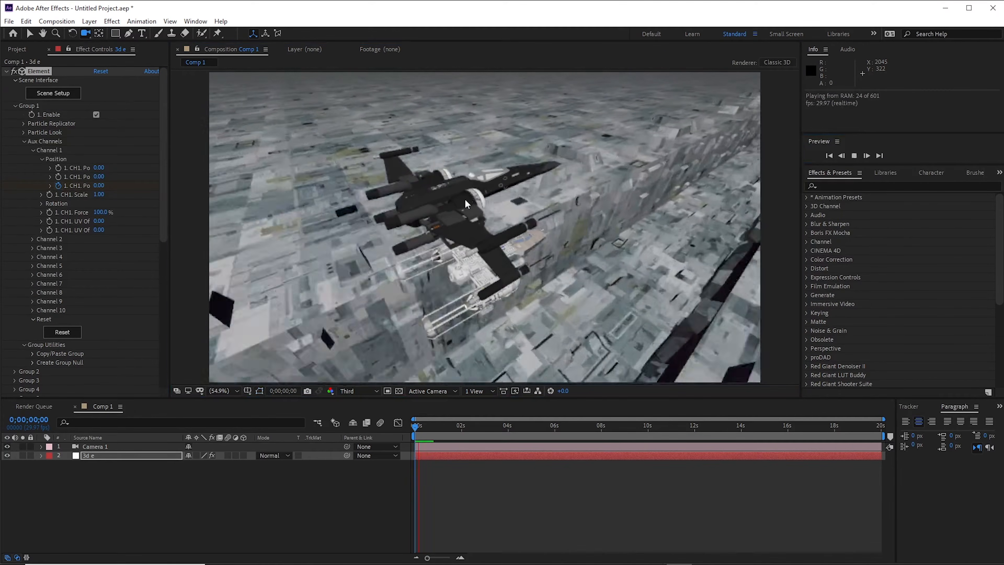
- Orbit Camera 1 to face the ships head-on along the trench, preview the animation and return to the first frame
left_click(111, 448)
left_click(500, 312)
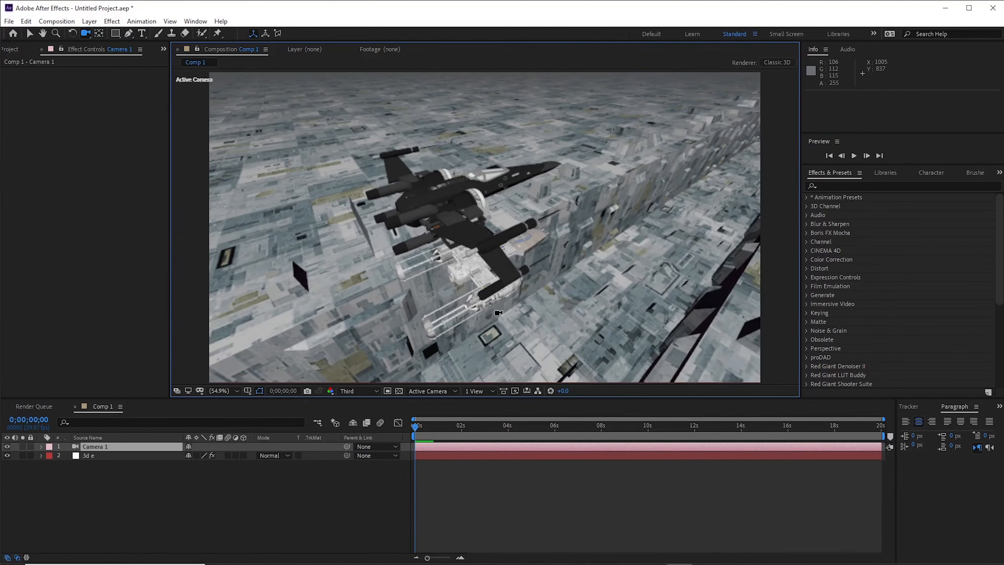
left_click_drag(508, 279, 342, 276)
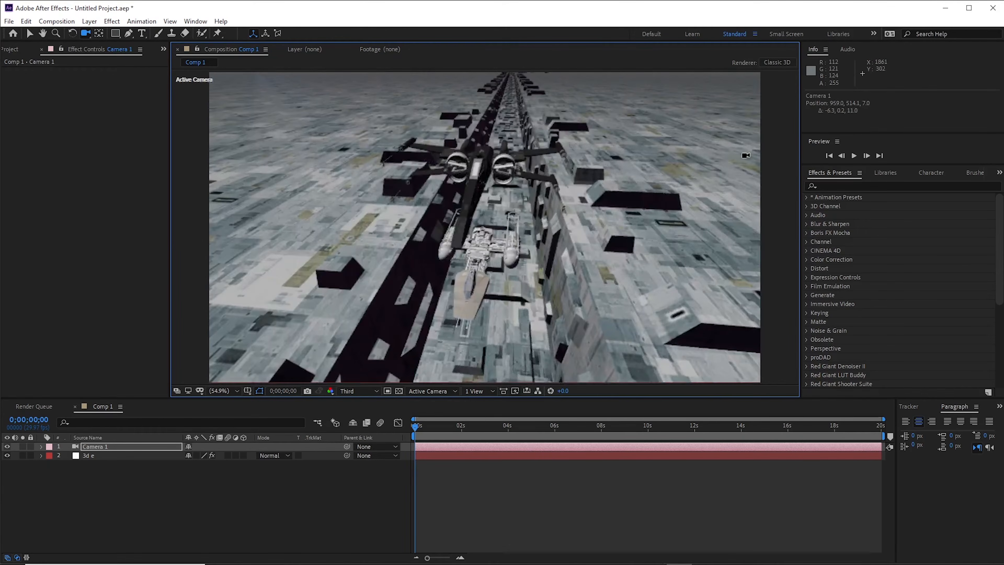
left_click(852, 155)
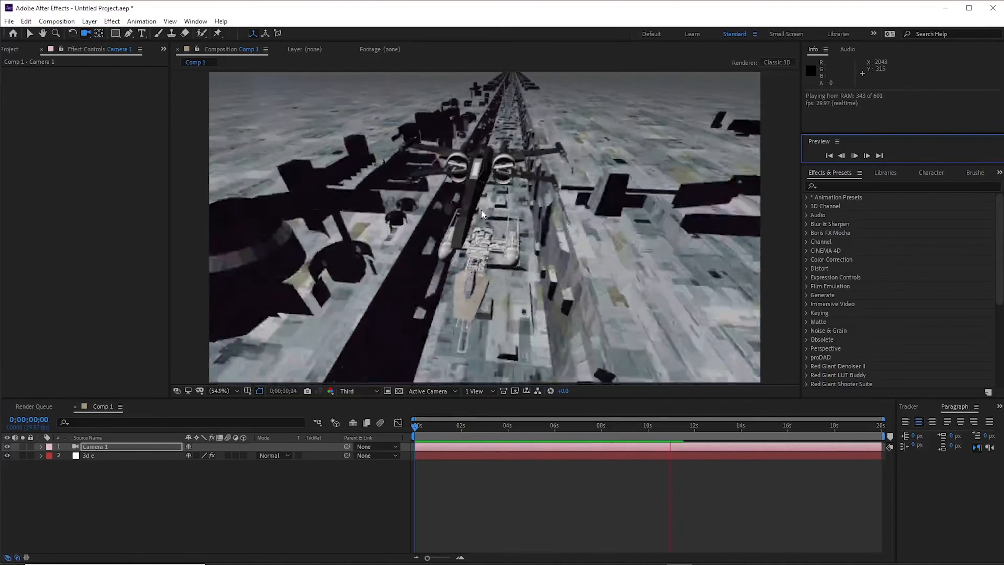
left_click(855, 155)
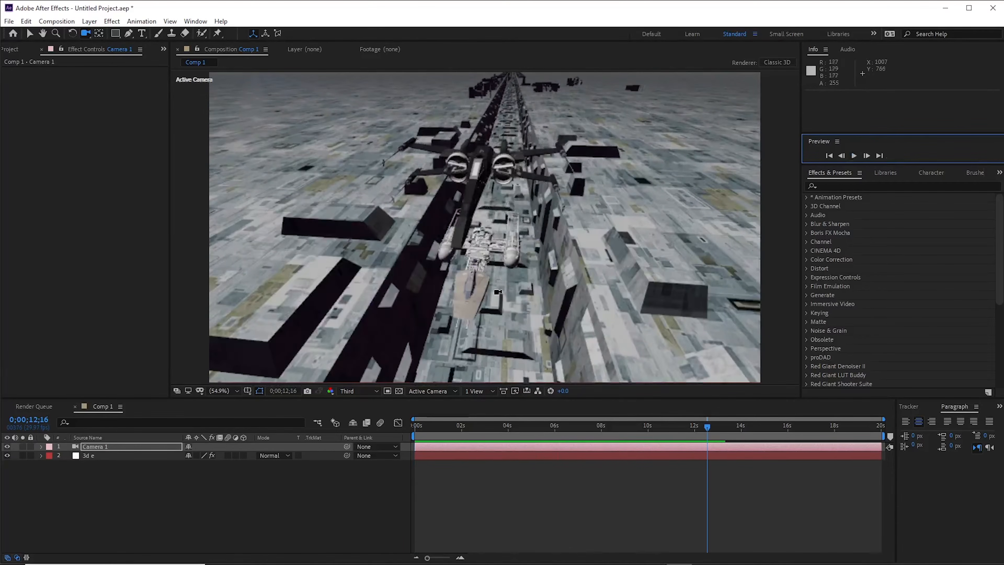
left_click_drag(416, 431, 389, 447)
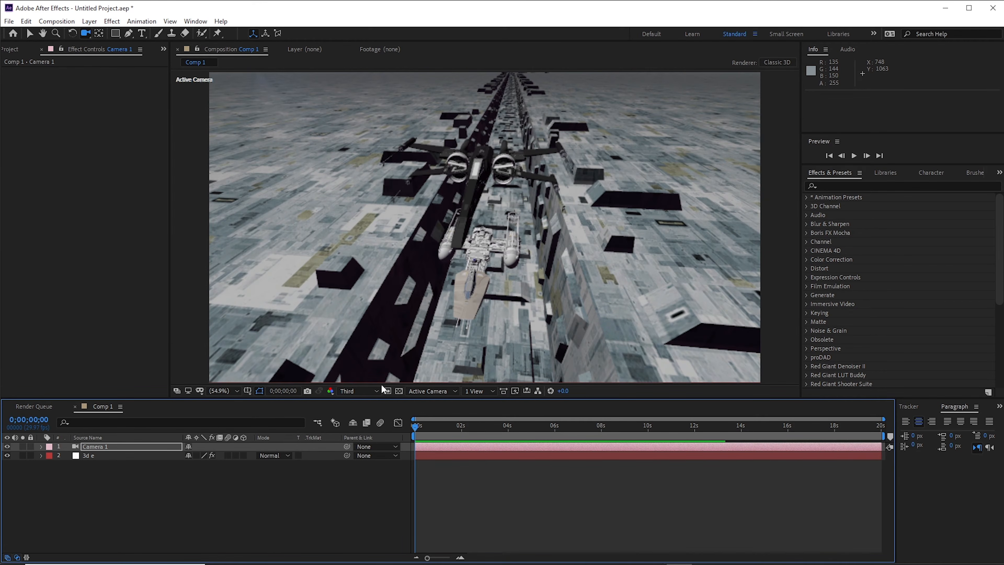
- Add a white parallel light with shadow casting on and 69% shadow darkness, adjusting its intensity
left_click(96, 457)
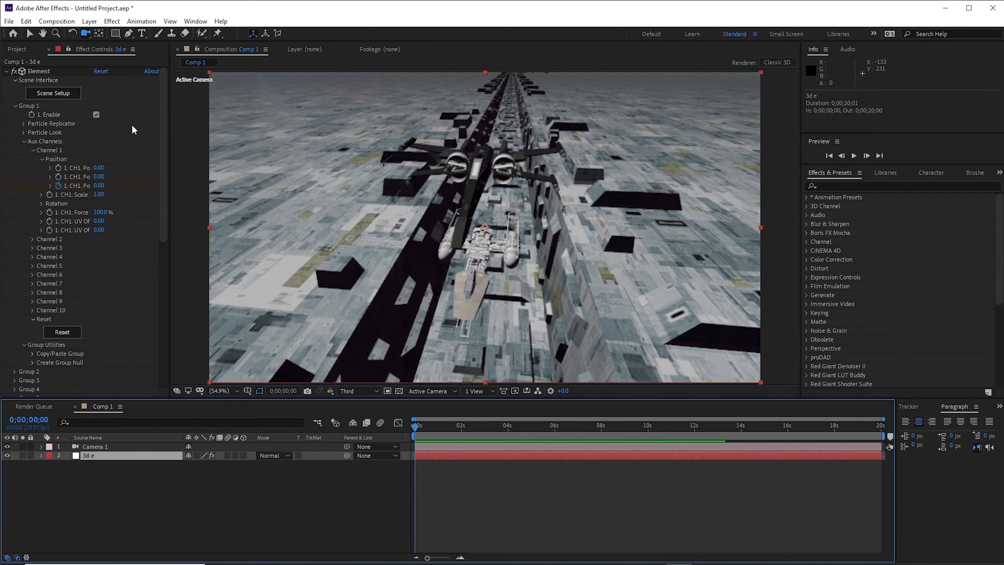
right_click(494, 491)
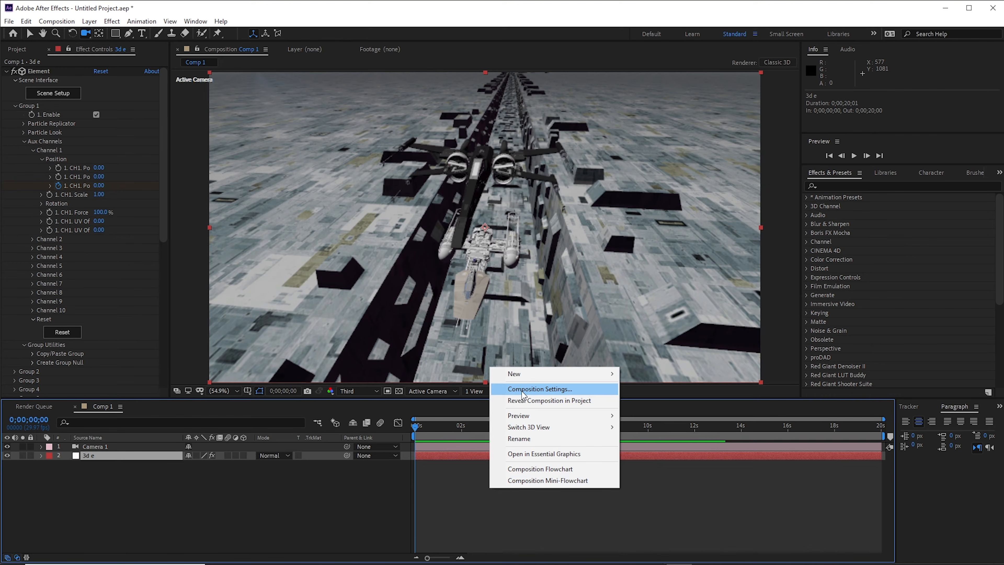
mouse_move(522, 376)
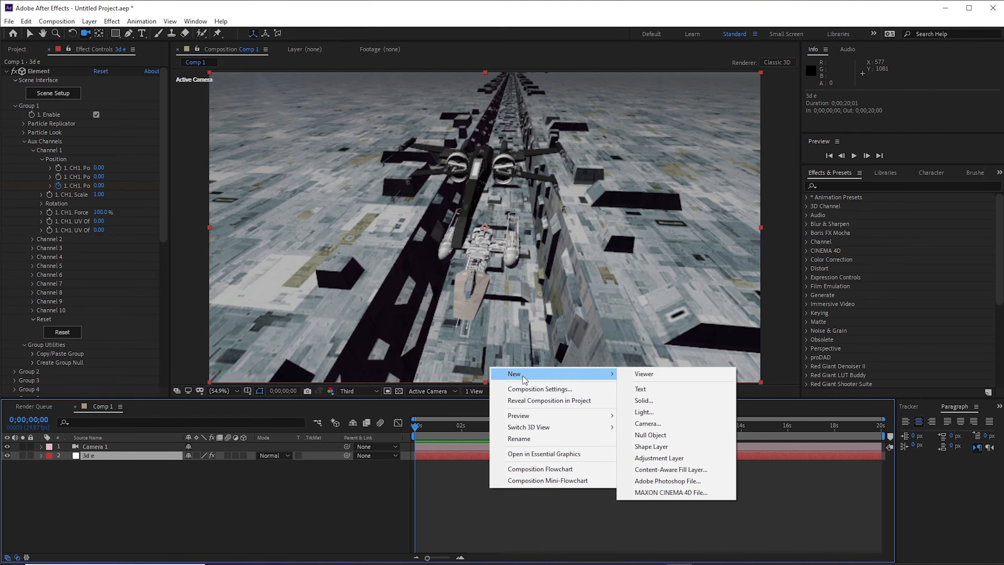
left_click(662, 410)
left_click_drag(961, 205, 874, 107)
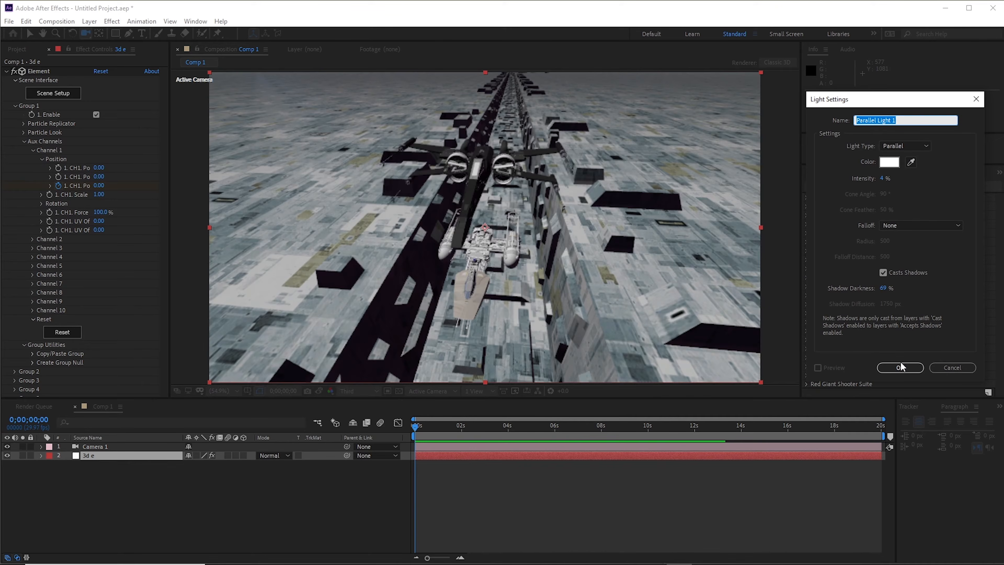
left_click(885, 177)
key("Return")
- Using a two-view layout, reposition the parallel light to the side of the trench at about X 1204.9
scroll(484, 227, "down", 2)
key("v")
left_click_drag(482, 138, 318, 96)
left_click(480, 390)
left_click(495, 412)
left_click_drag(451, 231, 361, 236)
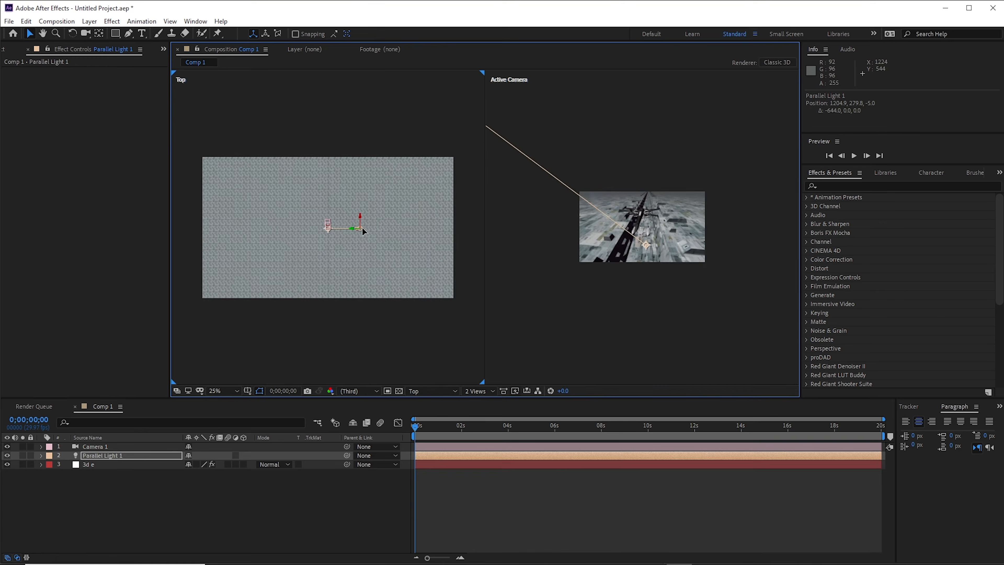
left_click(479, 390)
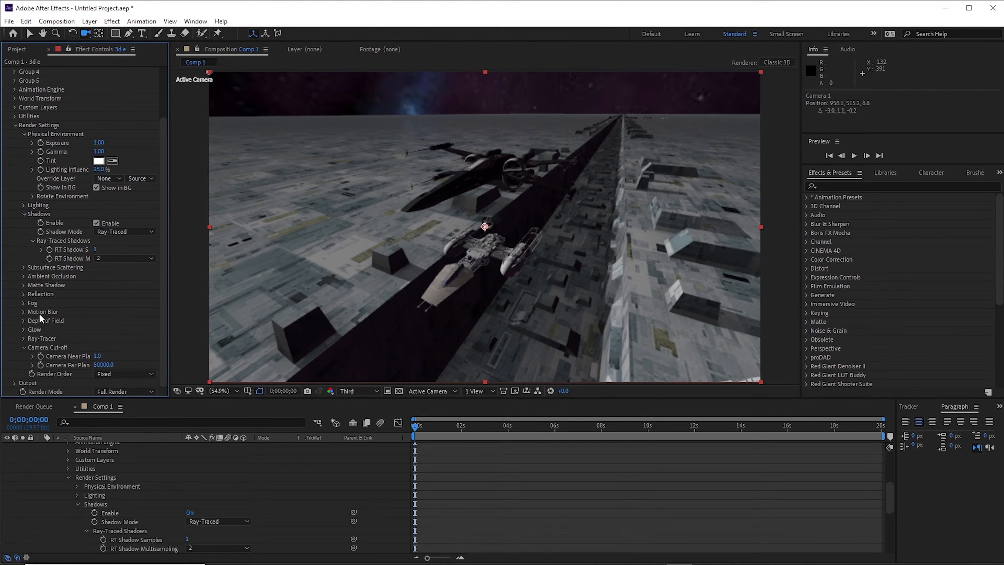
- Set Element's Motion Blur to On and orbit the camera to inspect the blurred trench around the ships
left_click(23, 311)
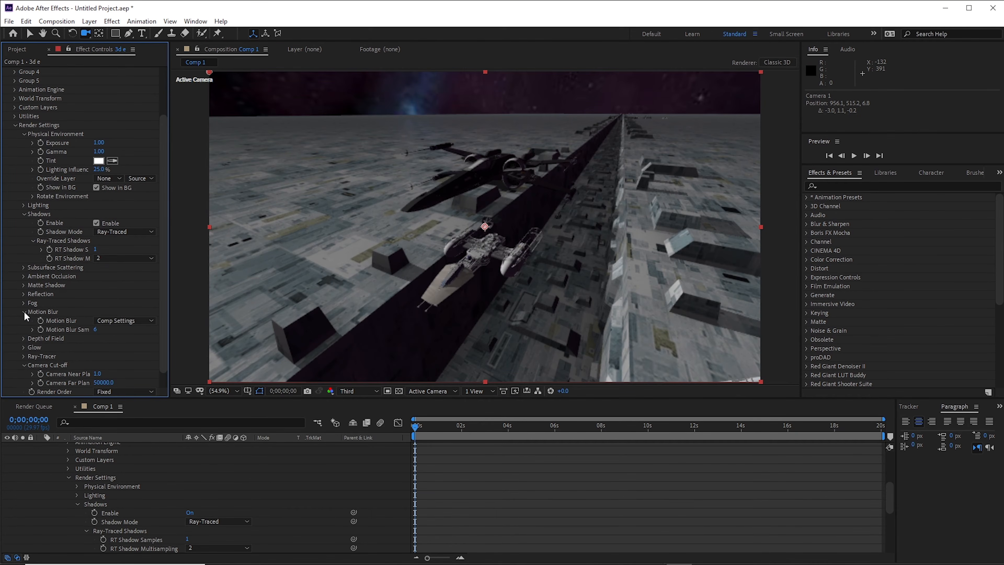
left_click(118, 319)
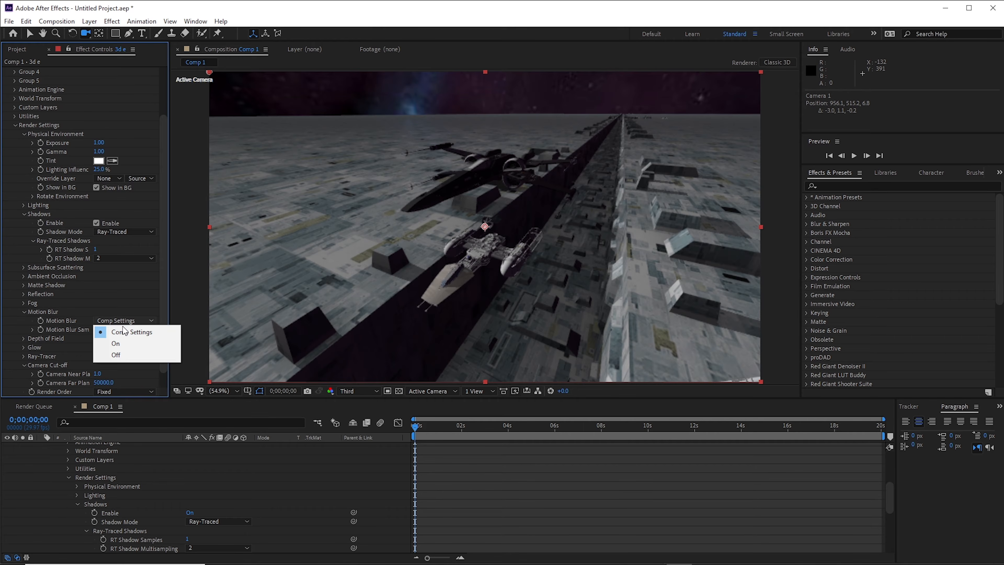
left_click(121, 343)
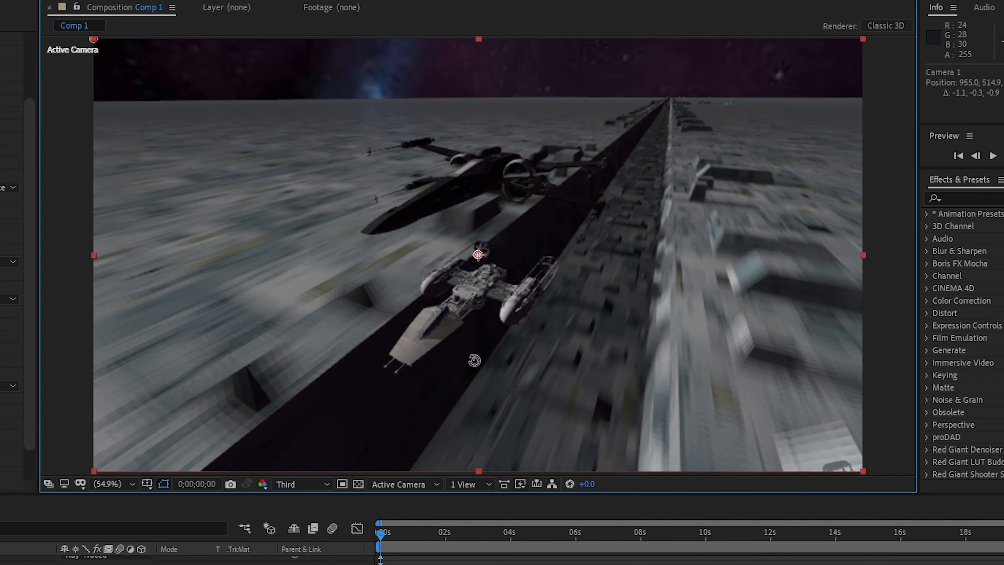
left_click_drag(481, 346, 403, 301)
left_click_drag(363, 358, 478, 356)
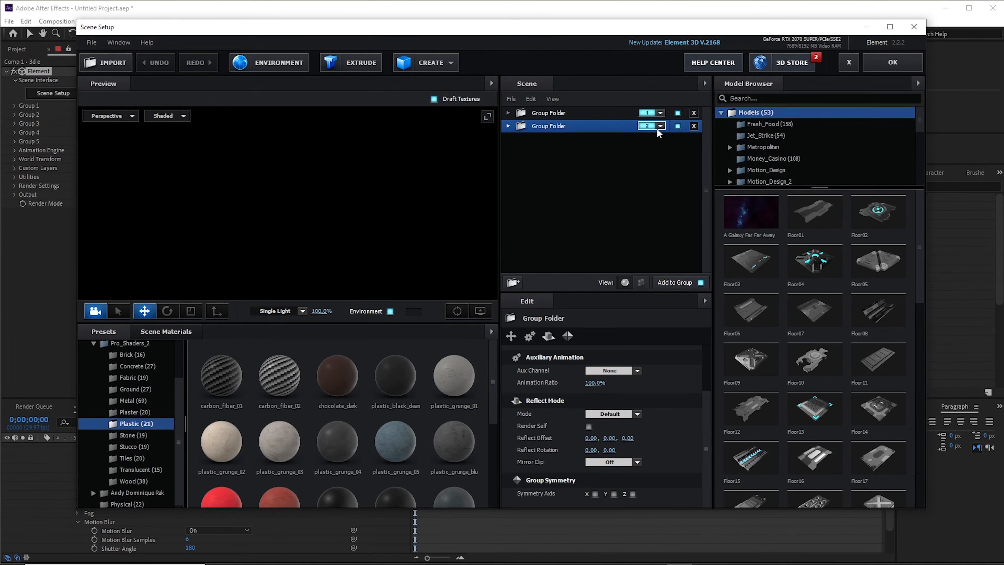
- Create a new group folder at the head of the scene list and assign it to group 3
left_click(507, 126)
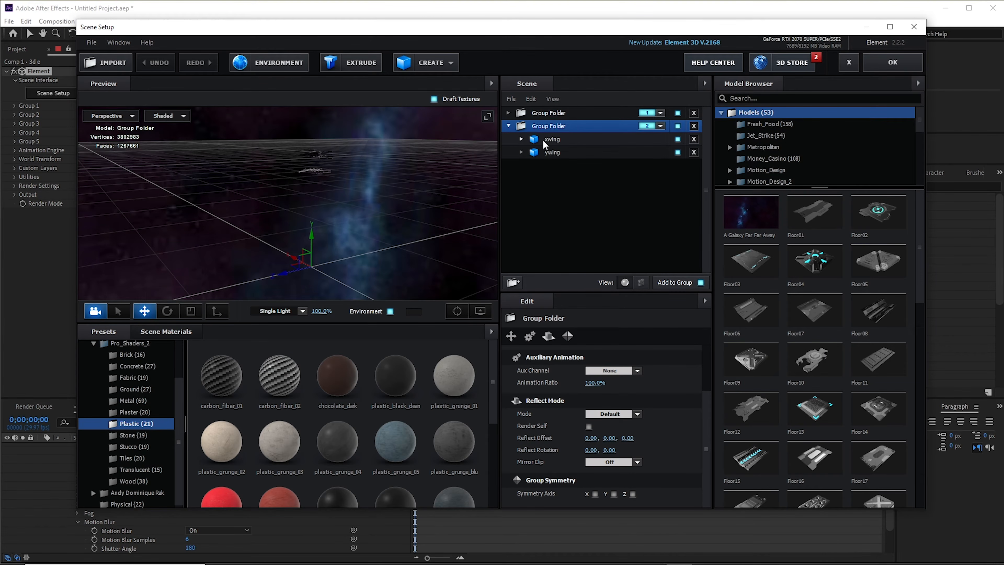
left_click(542, 140)
left_click(548, 152)
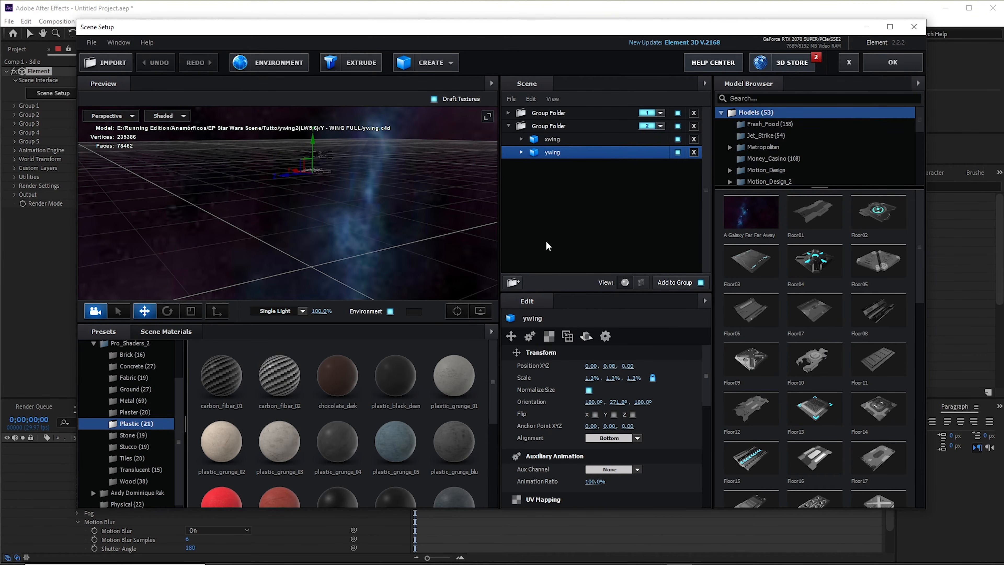
left_click(512, 282)
left_click_drag(557, 139, 557, 108)
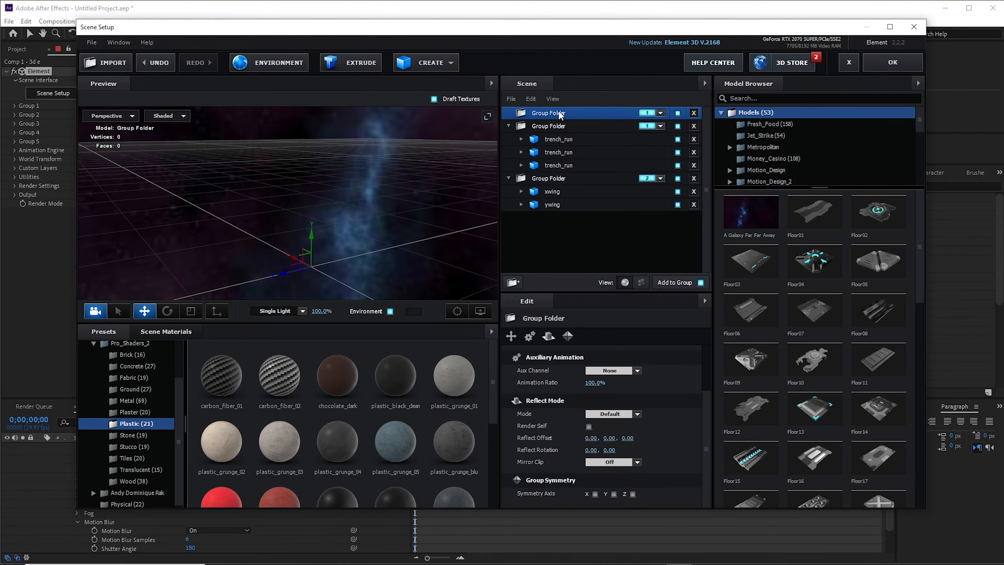
left_click(660, 113)
left_click(681, 129)
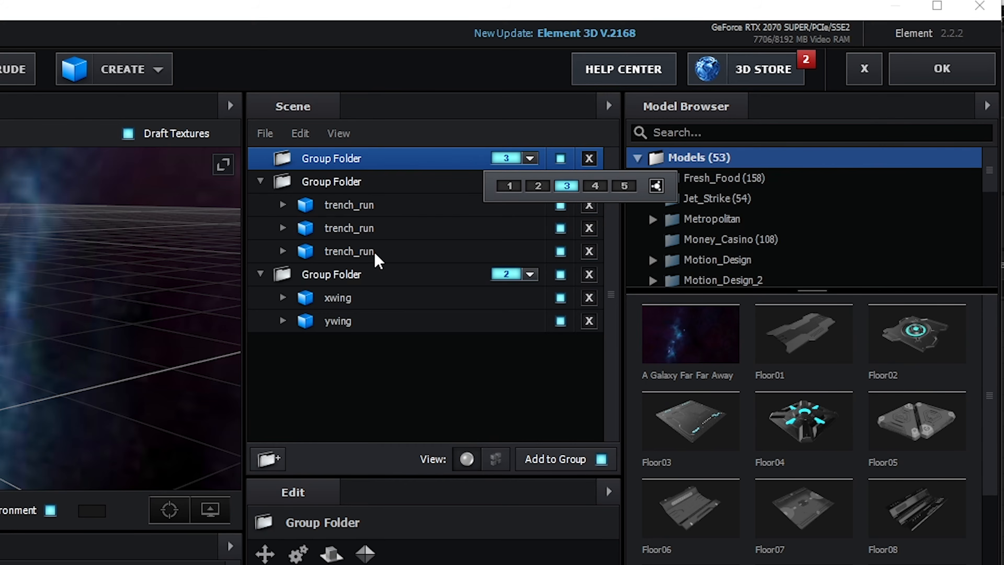
- Move the xwing model from the group 2 folder into the group 3 folder and accept the scene setup
left_click(336, 302)
left_click_drag(336, 302, 333, 160)
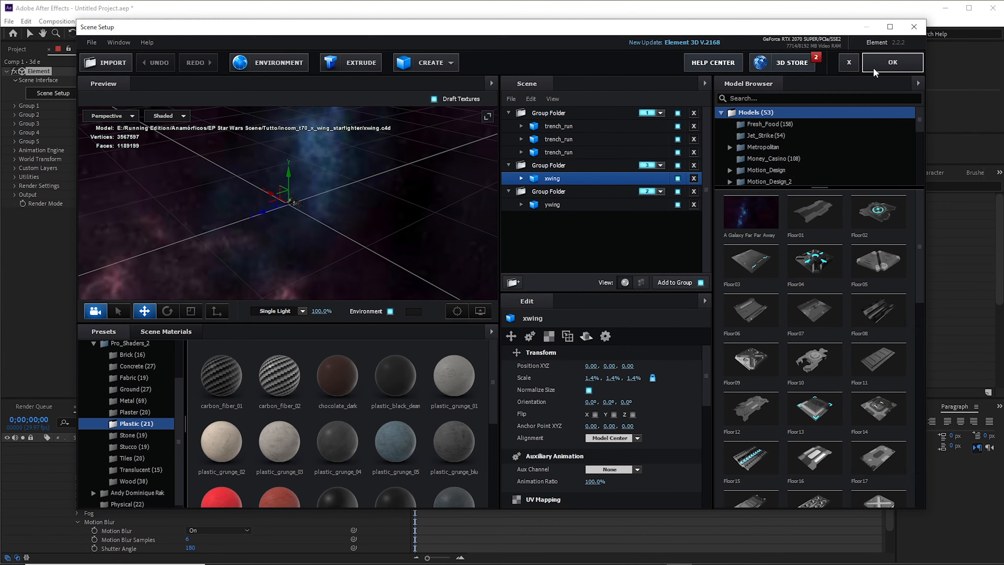
left_click(941, 69)
- Switch Element's Motion Blur to Comp Settings and orbit the camera to inspect the unblurred trench
left_click_drag(506, 310, 496, 246)
left_click(15, 186)
scroll(20, 191, "down", 2)
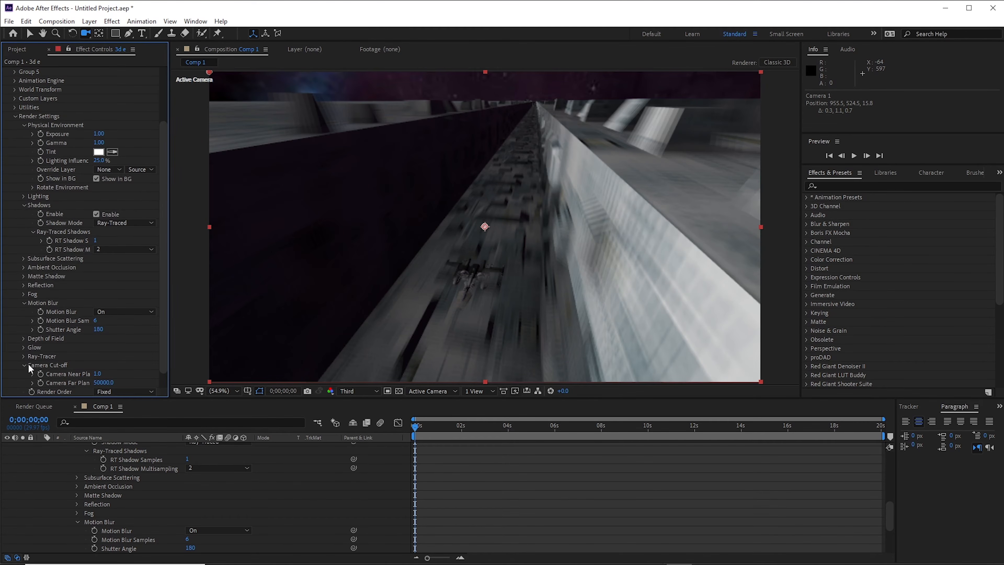
scroll(32, 359, "down", 1)
left_click(98, 295)
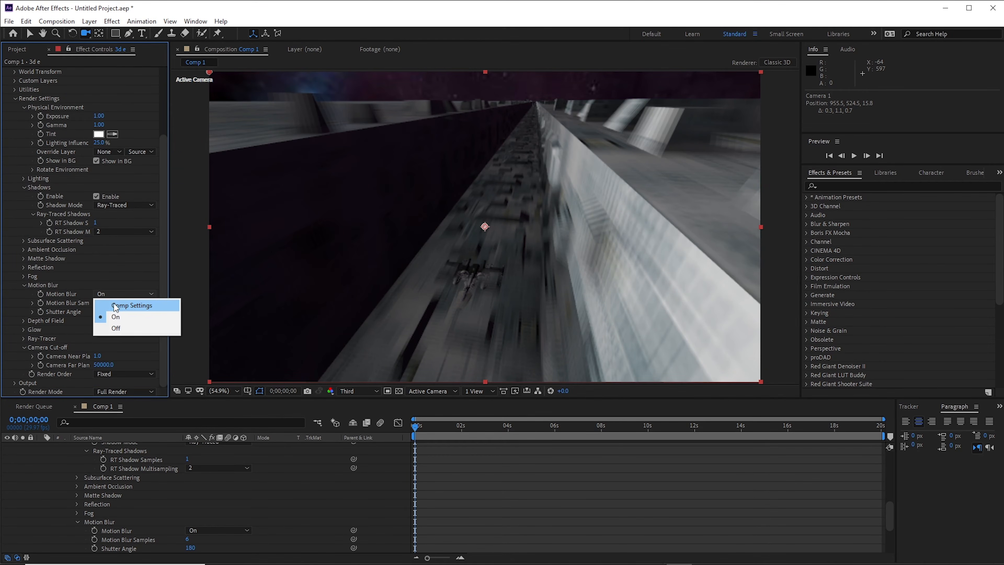
left_click(115, 305)
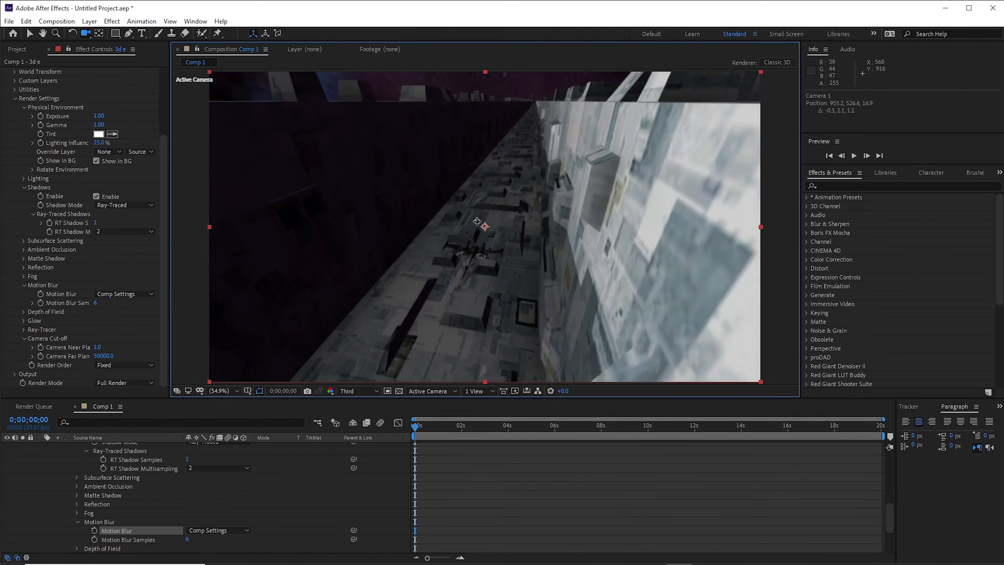
left_click_drag(472, 285, 466, 294)
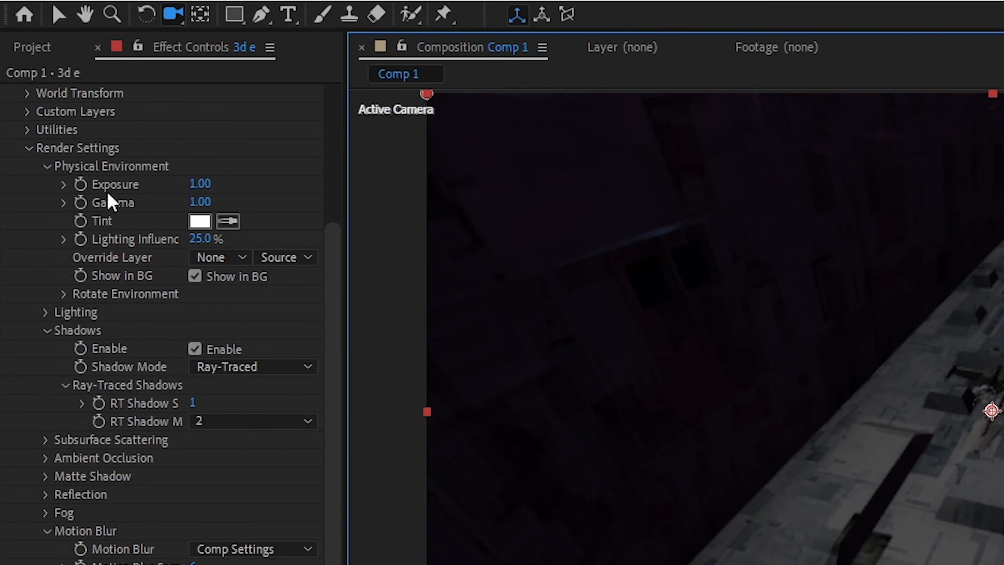
- Create group nulls for Element's Group 2 and Group 3
scroll(47, 154, "up", 4)
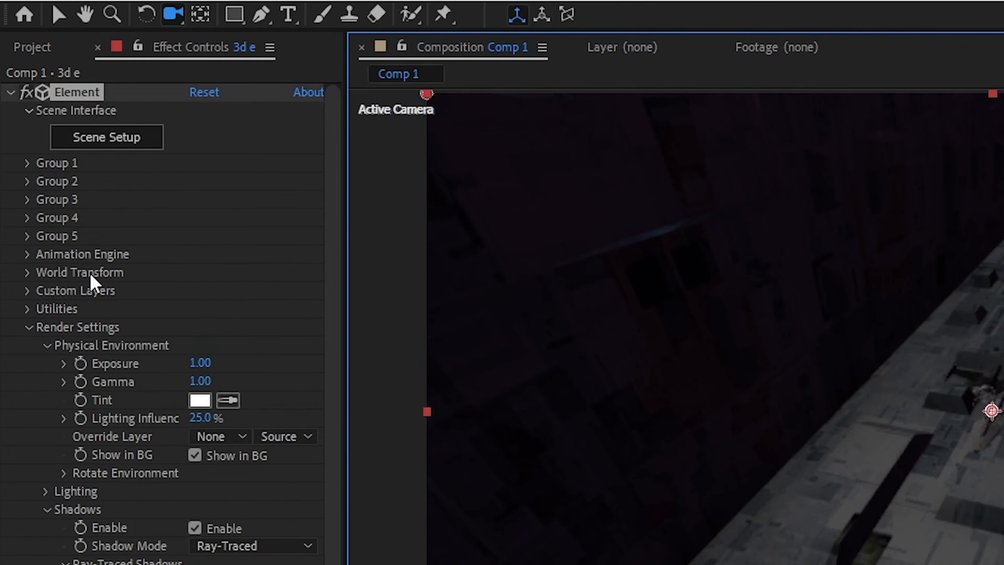
left_click(27, 181)
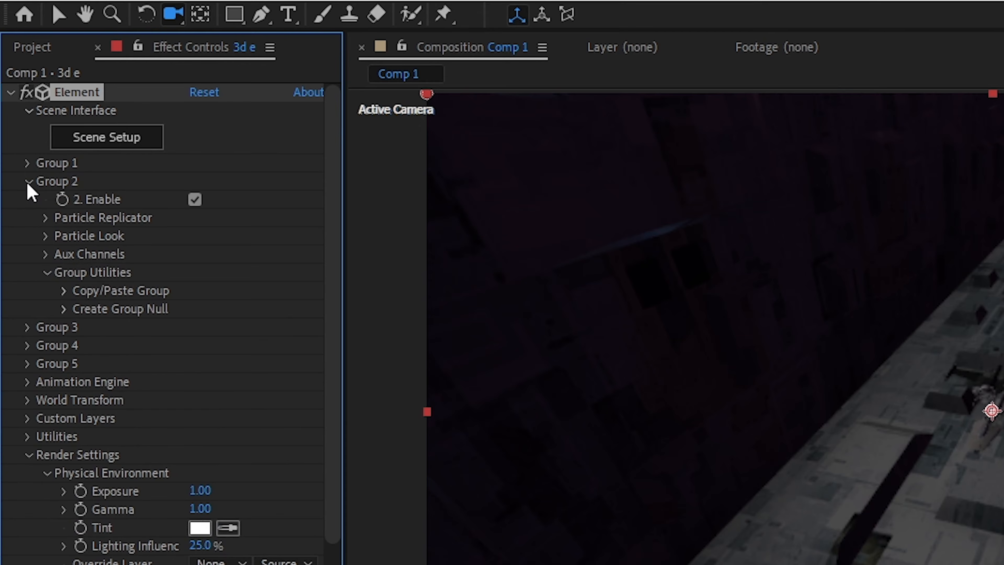
left_click(62, 311)
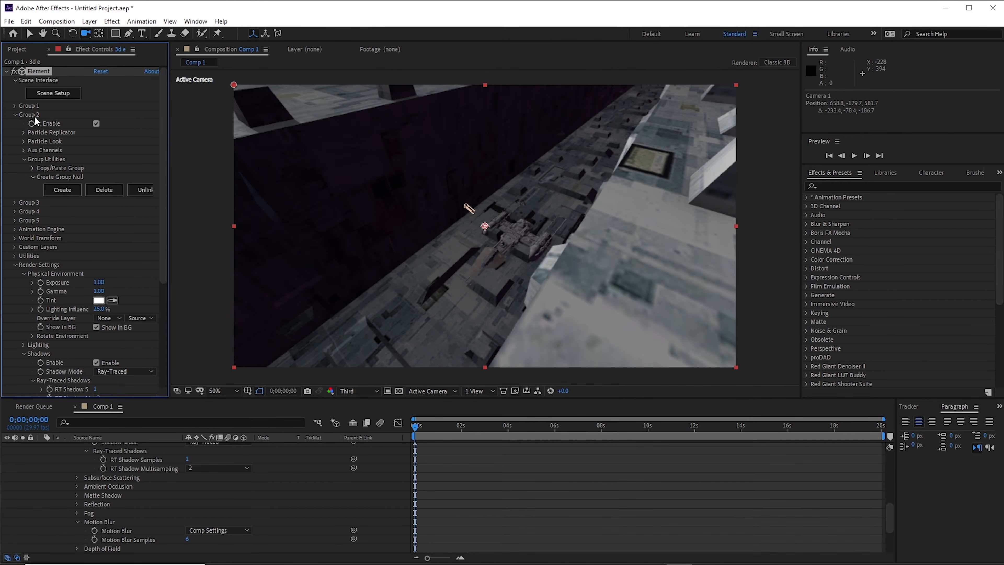
left_click(62, 190)
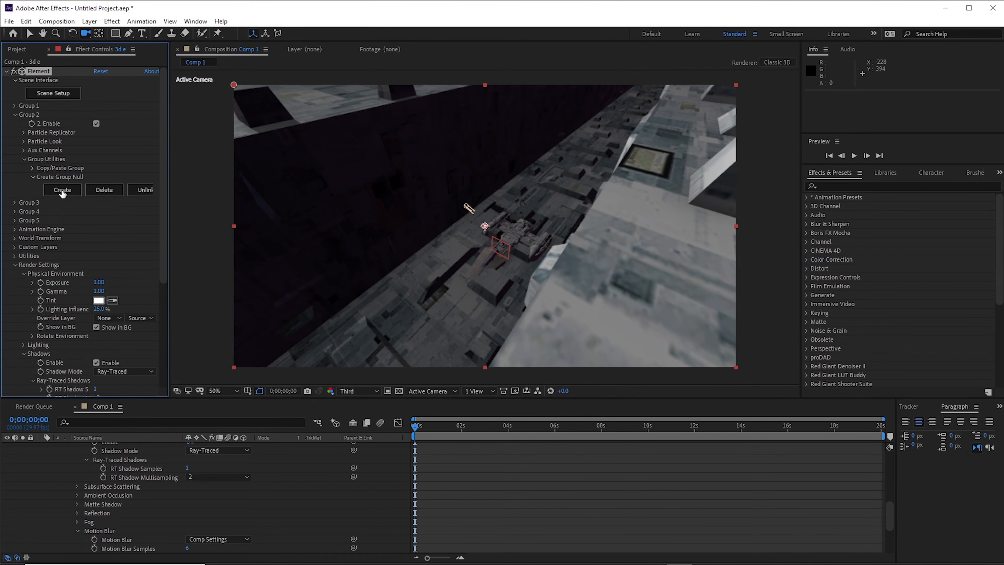
left_click(15, 202)
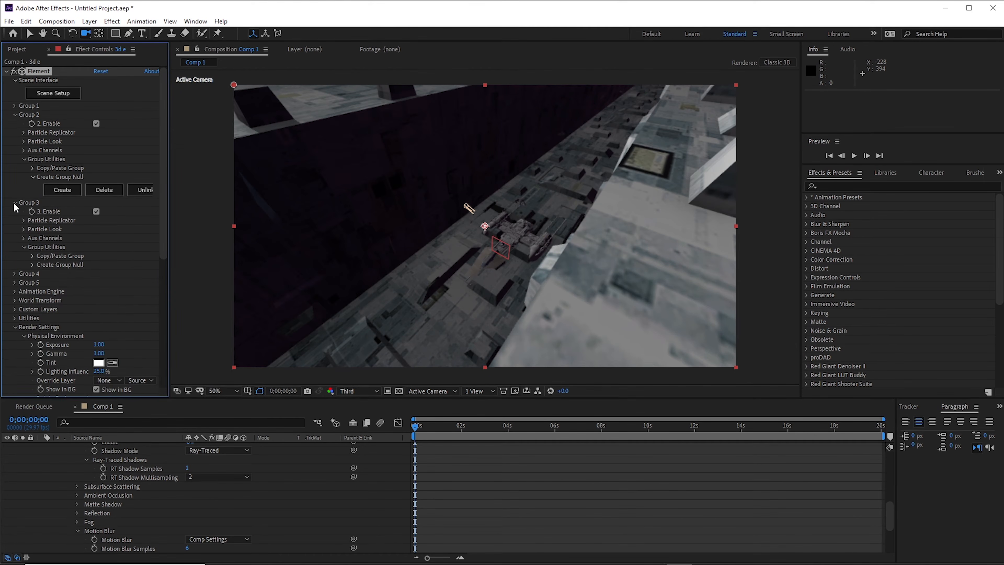
left_click(32, 265)
left_click(70, 282)
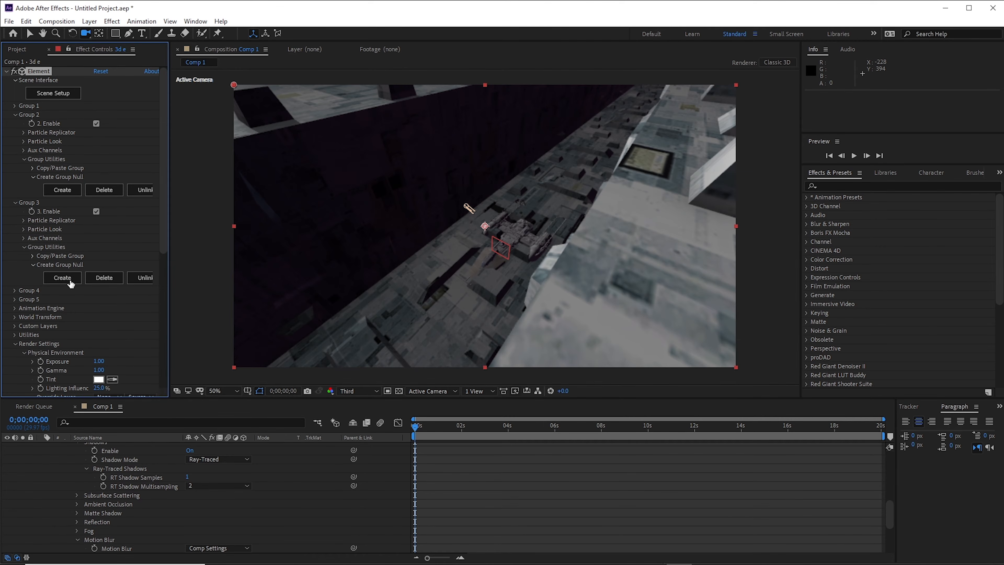
- Move the Group 3 null above the other ship to about 1002.9, 182.2, 0.0, undoing the accidental shift of the 3d e layer
left_click(30, 34)
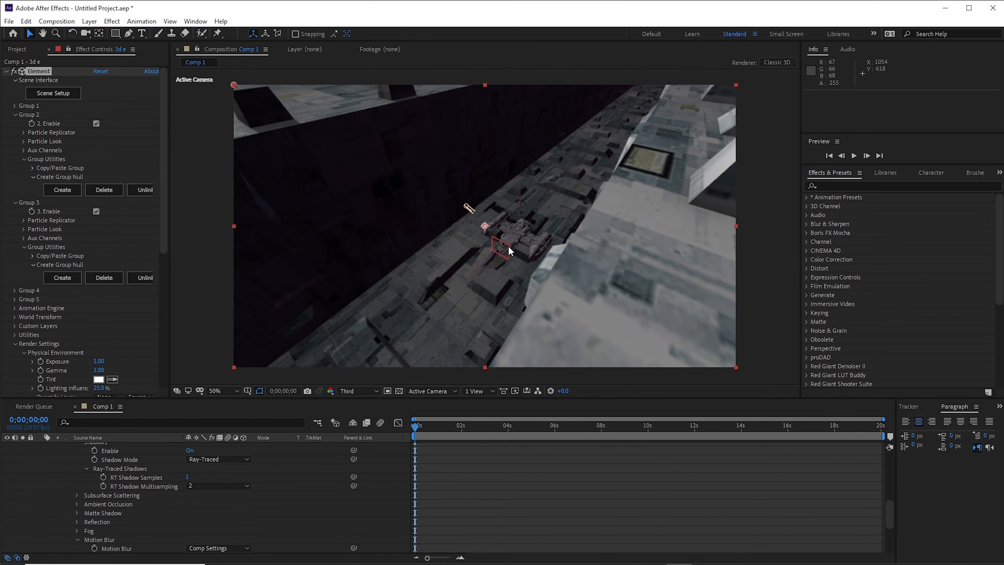
scroll(150, 473, "up", 15)
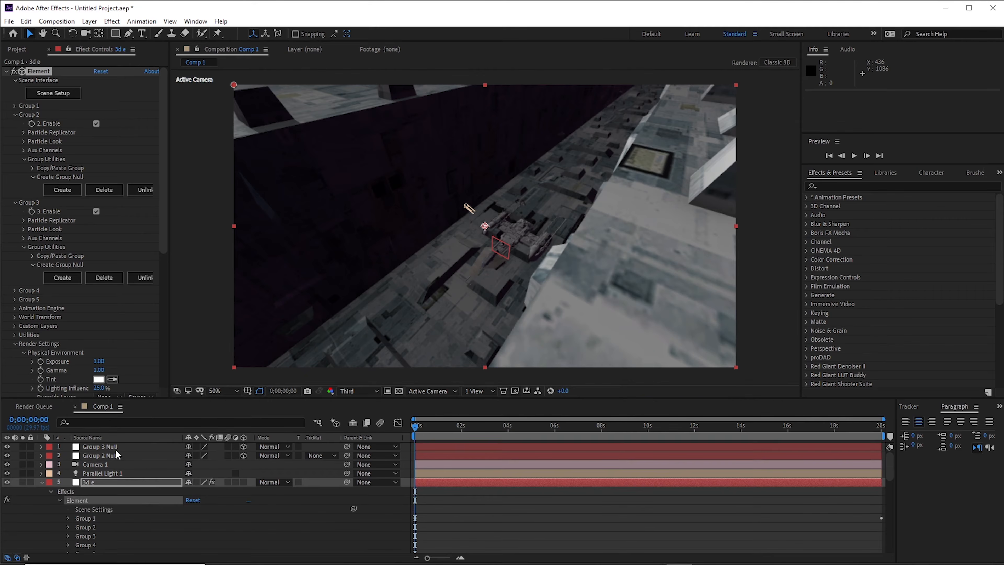
left_click(116, 448)
left_click_drag(515, 224, 505, 174)
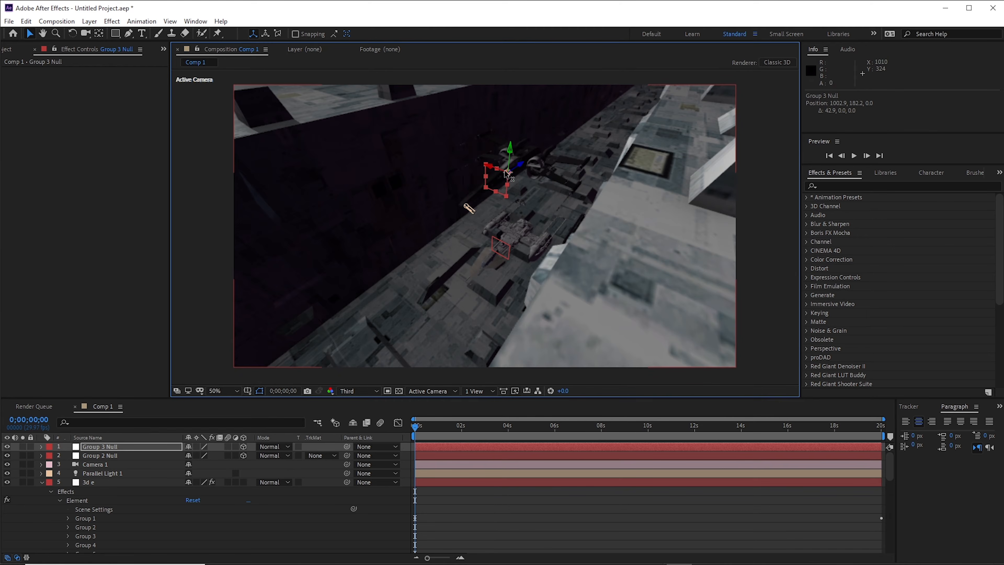
left_click(506, 280)
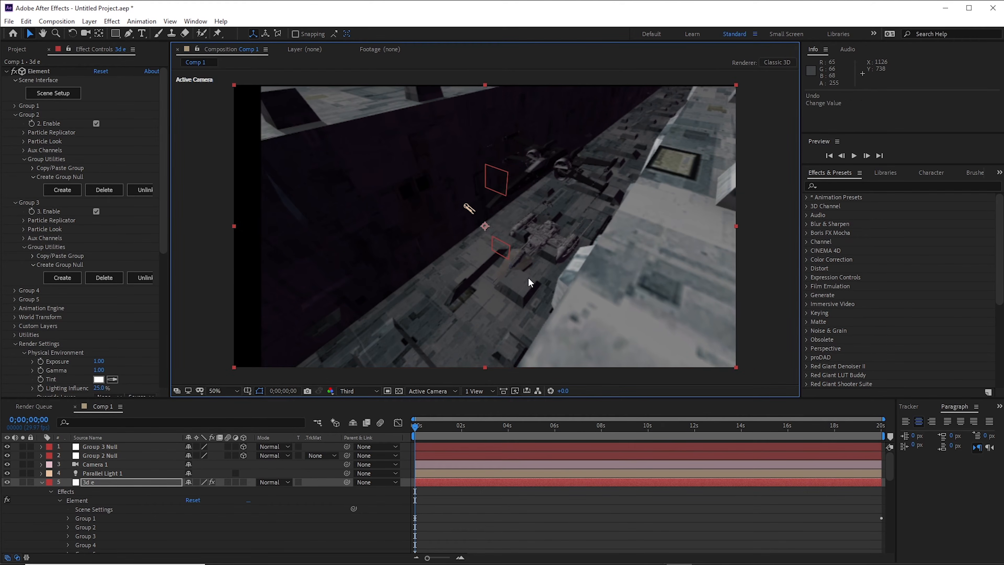
key("ctrl+z")
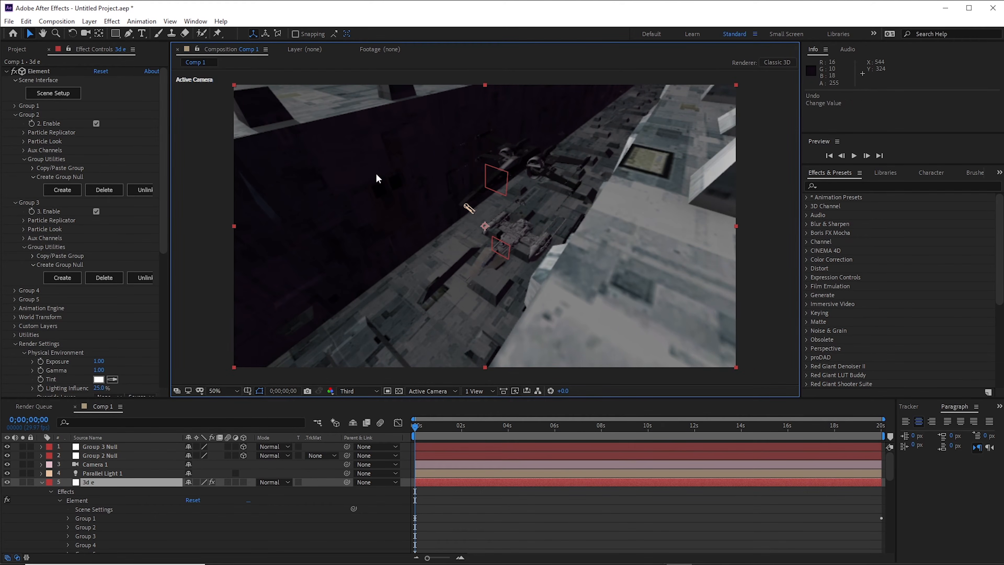
- Orbit the camera behind the ships, set the xwing model's scale to 48.1% in the scene setup and accept it
left_click(98, 464)
left_click(85, 33)
left_click_drag(468, 209, 484, 226)
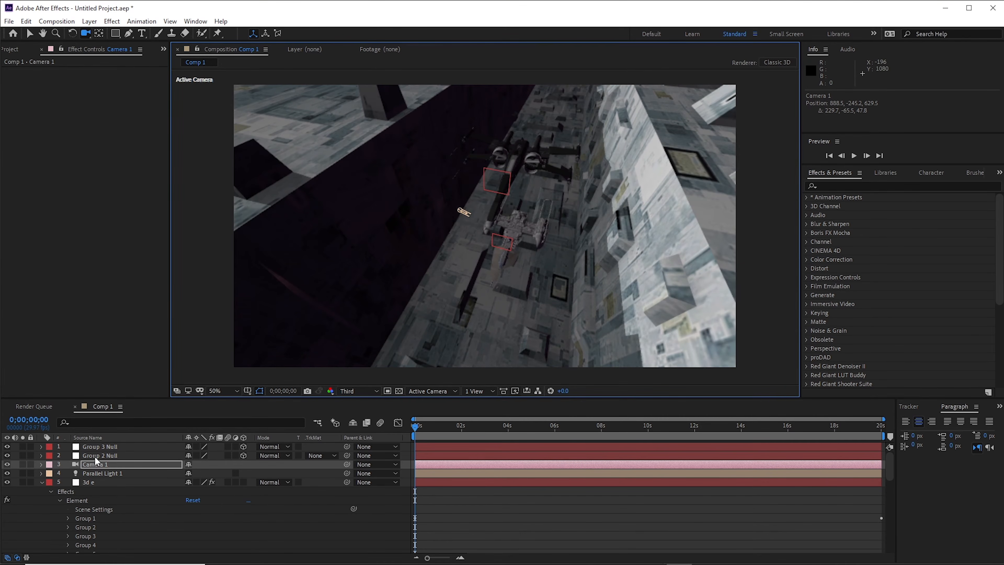
left_click(94, 481)
left_click(60, 92)
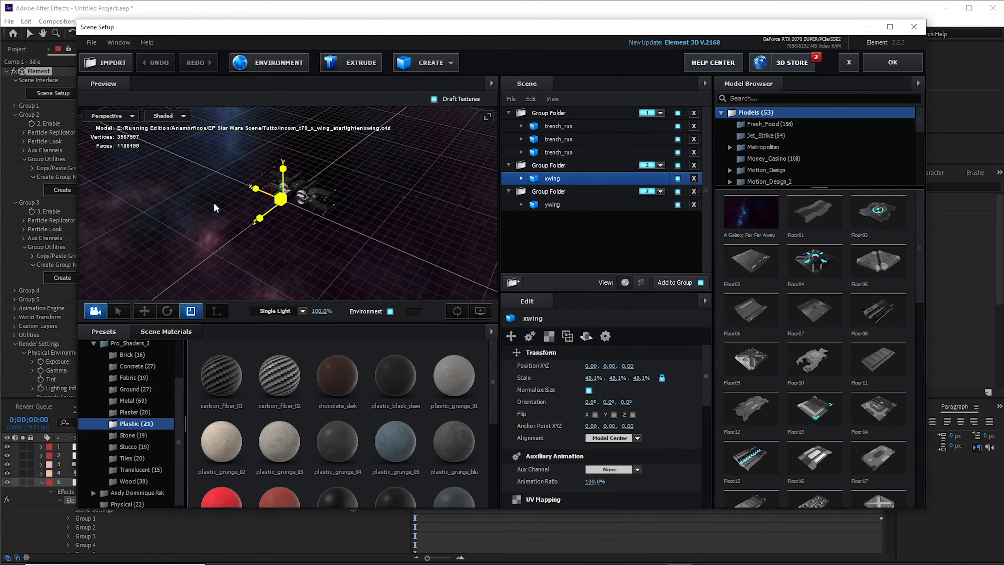
left_click(892, 62)
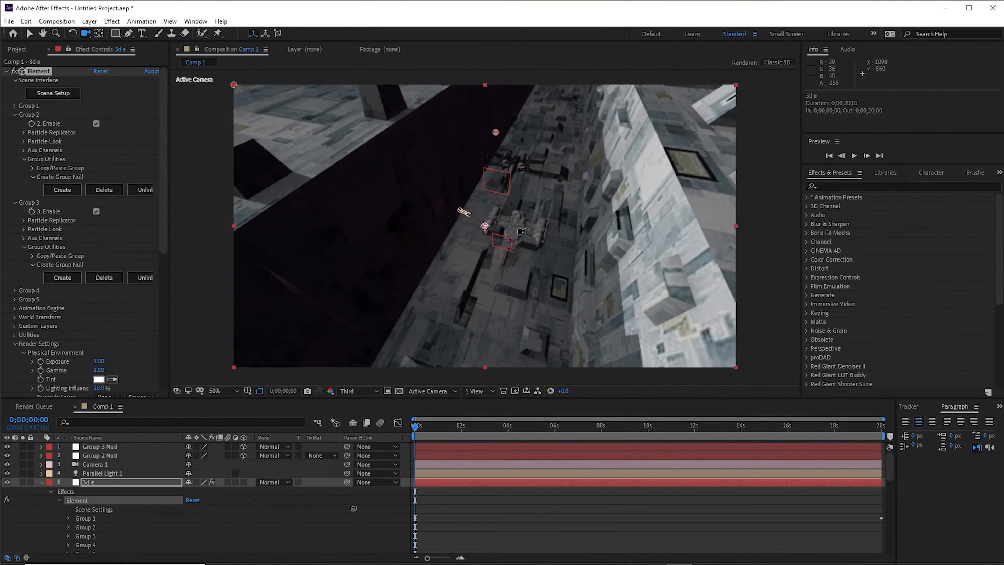
- Scale the ywing model to 74.4% in the scene setup and accept it
mouse_move(543, 246)
left_mouse_down()
mouse_move(526, 238)
mouse_move(514, 253)
mouse_move(545, 237)
left_mouse_up()
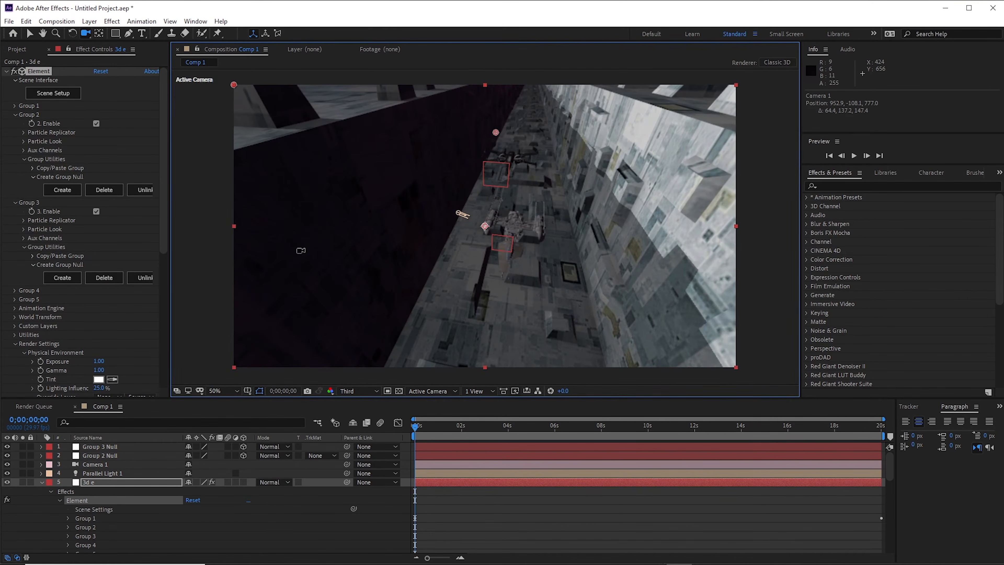
left_click(60, 95)
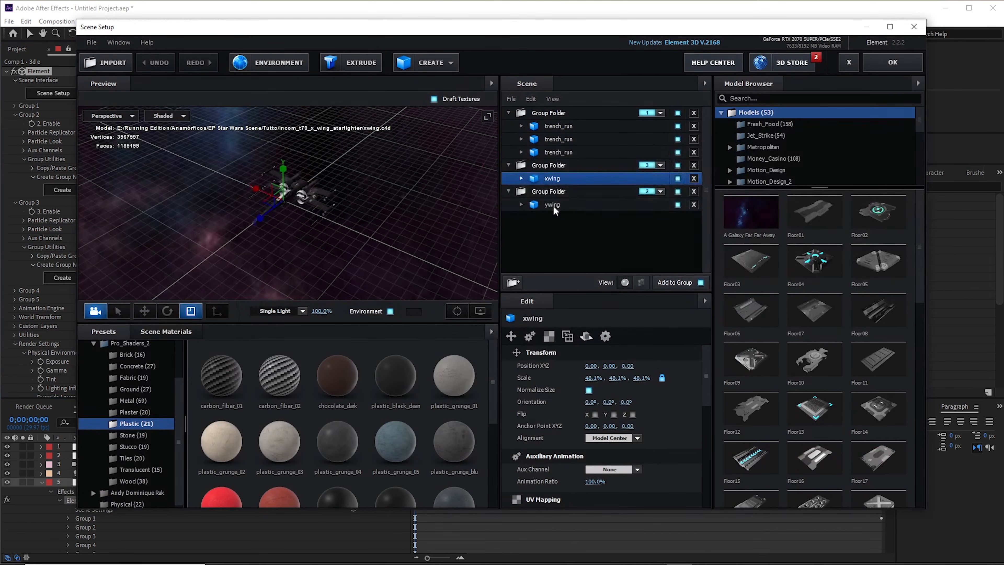
left_click(554, 207)
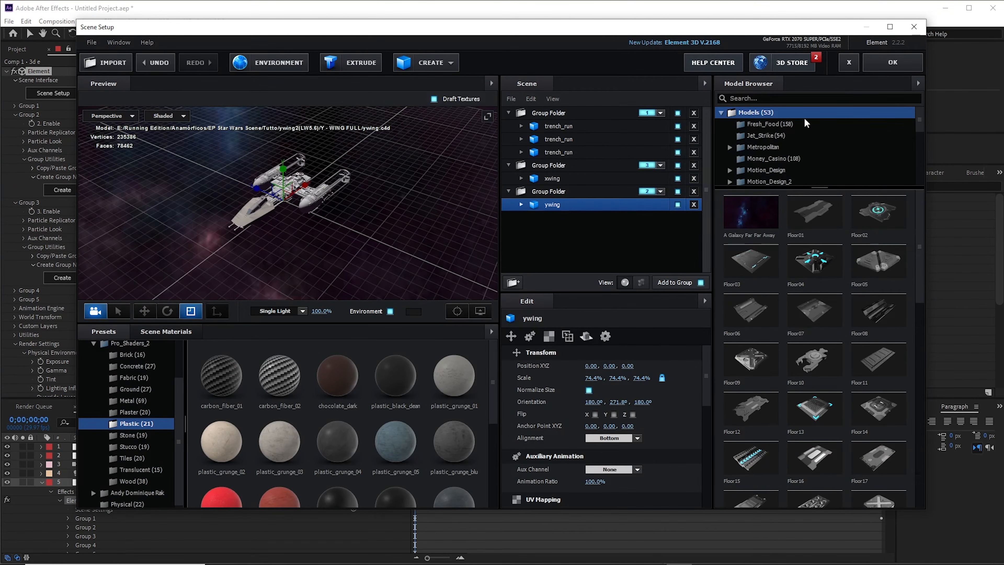
left_click(892, 62)
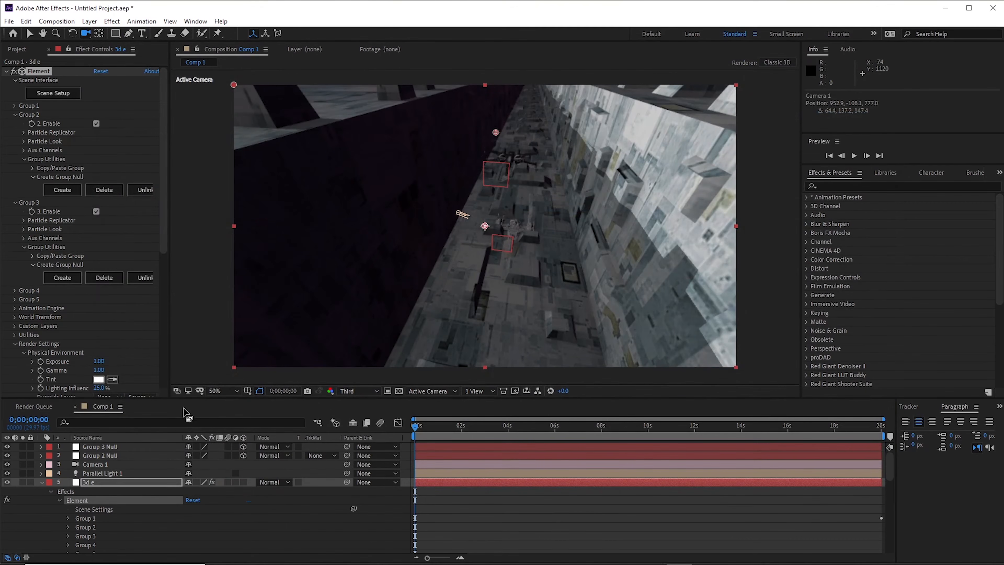
- Move the Group 2 null up and sideways to about 840.4, 301.3, 0.0, beside the xwing
left_click(107, 447)
left_click(96, 456)
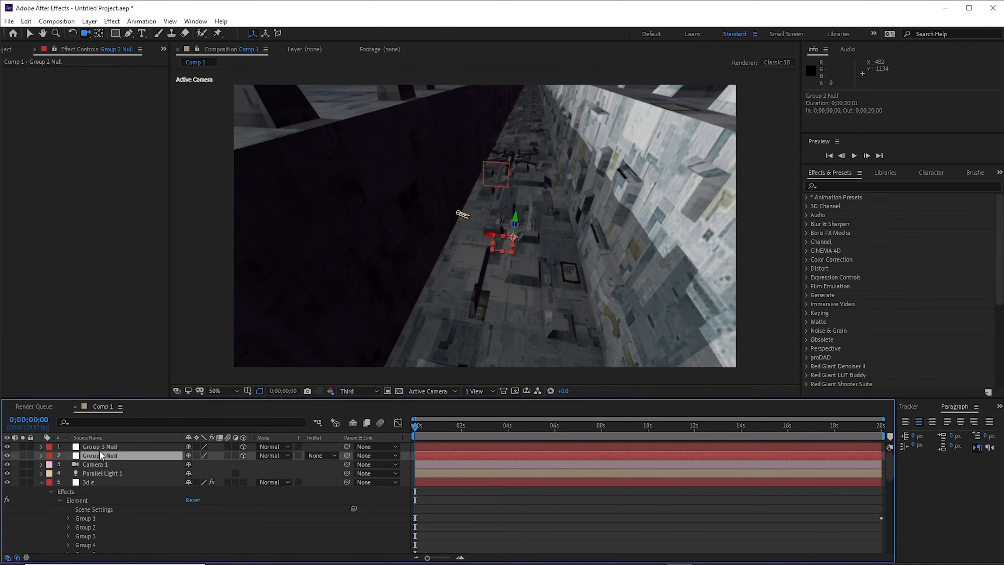
left_click(30, 33)
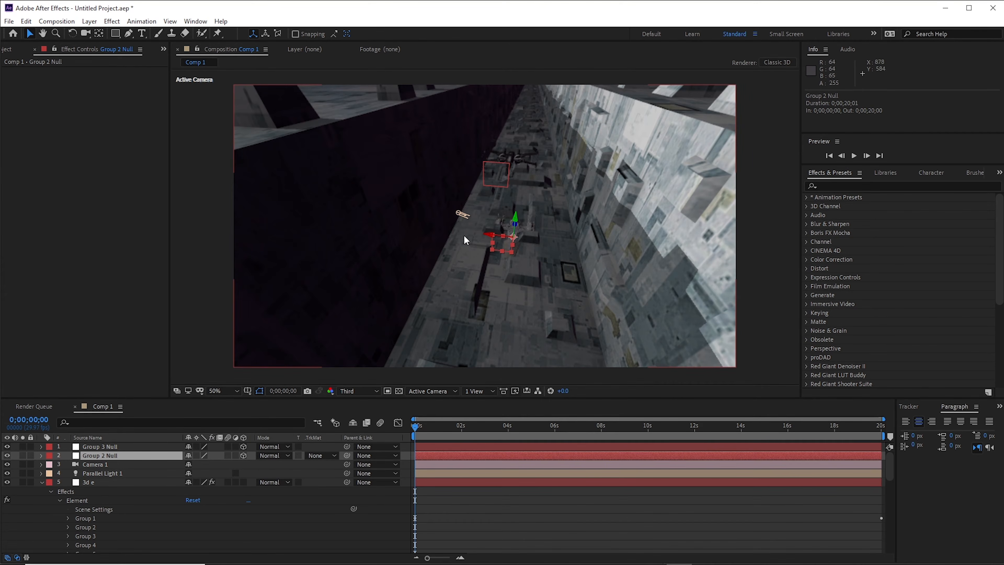
left_click_drag(514, 218, 530, 157)
left_click_drag(497, 191, 527, 193)
- Scrub the animation to 0;00;20;00 and orbit Camera 1 to examine the ships in the moving trench
left_click_drag(418, 430, 513, 435)
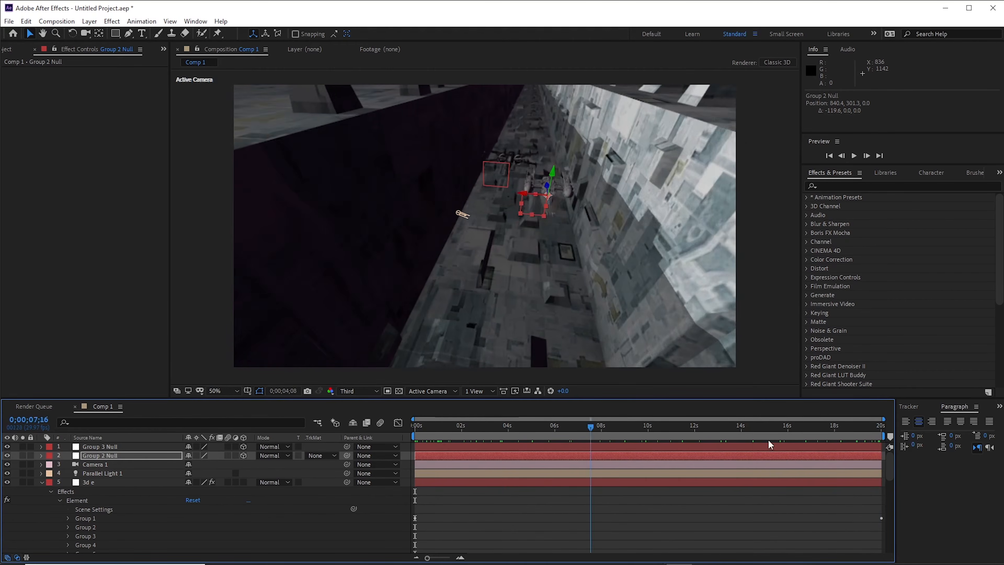
left_click_drag(676, 443, 942, 446)
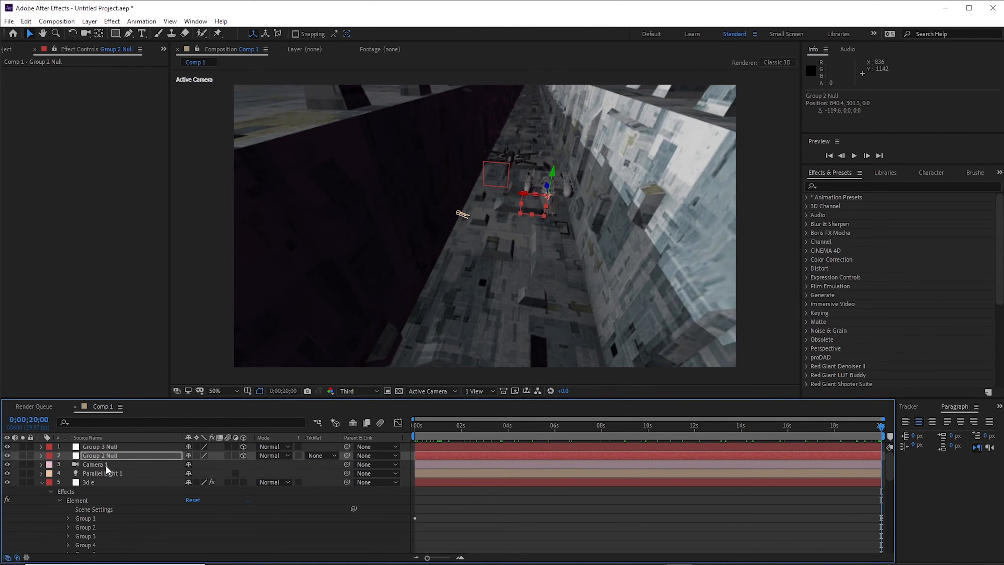
left_click(94, 479)
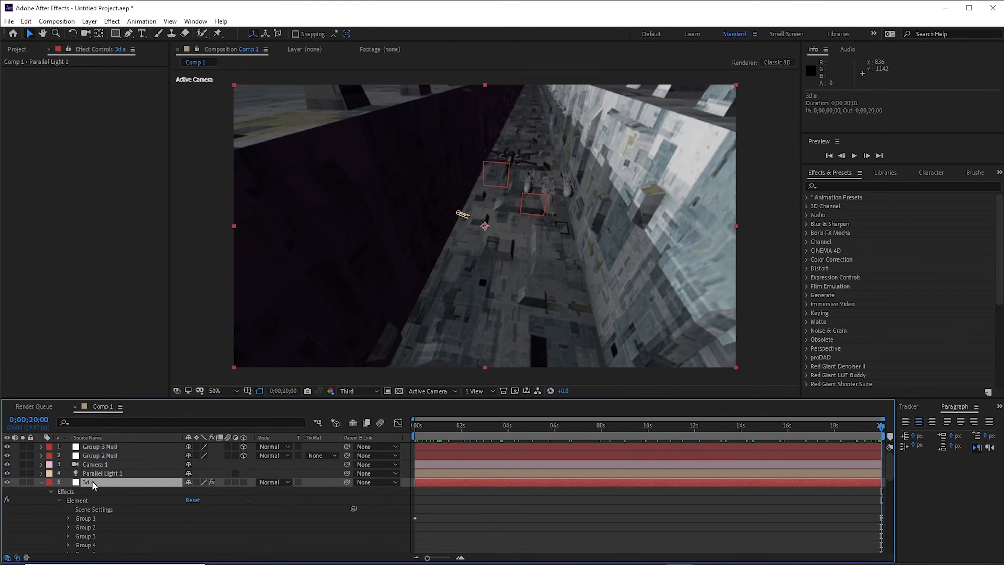
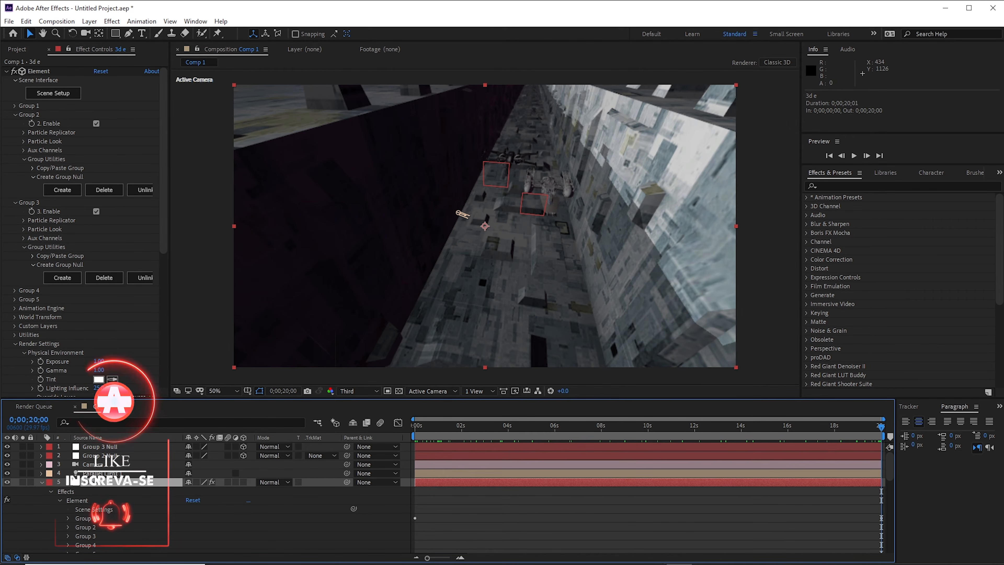
left_click(95, 464)
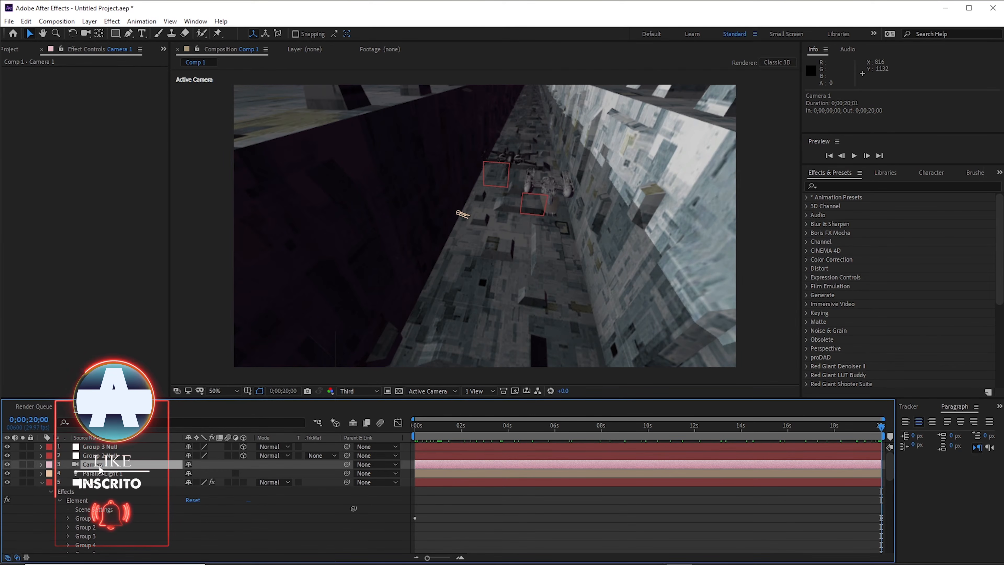
left_click(86, 33)
left_click_drag(564, 242, 541, 253)
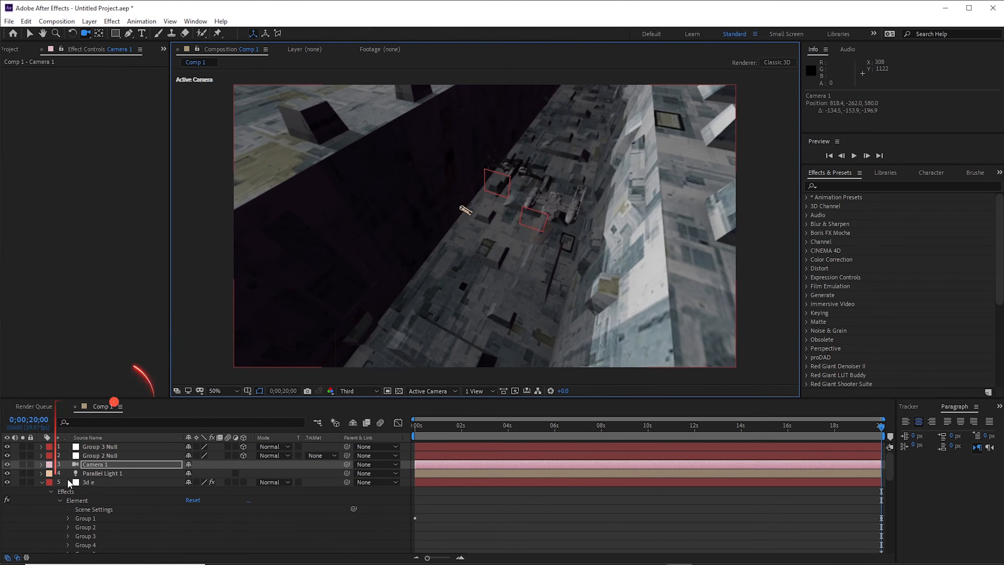
- Collapse the 3d e layer and add a second parallel light with intensity 5%
left_click(42, 482)
right_click(516, 491)
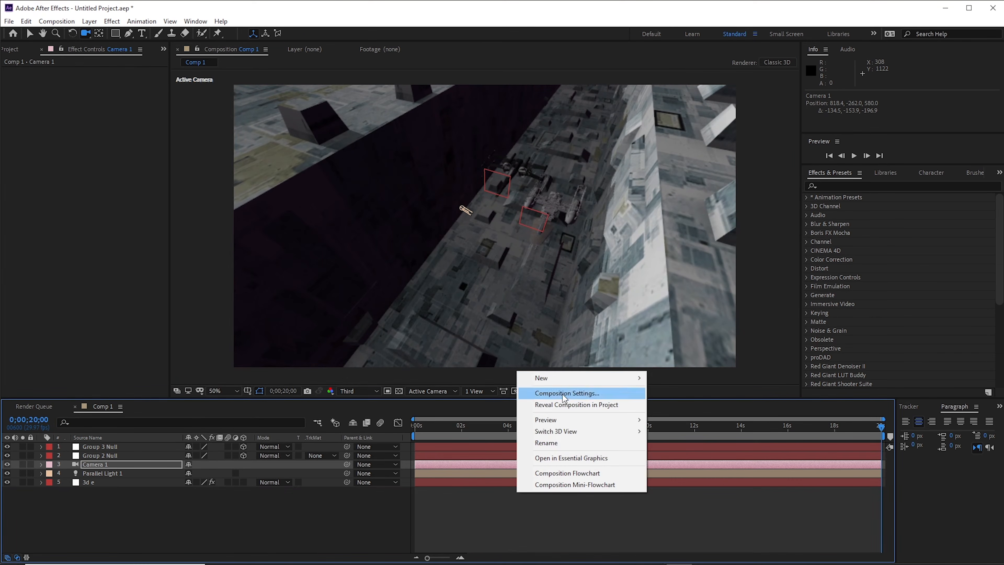
mouse_move(561, 378)
left_click(683, 416)
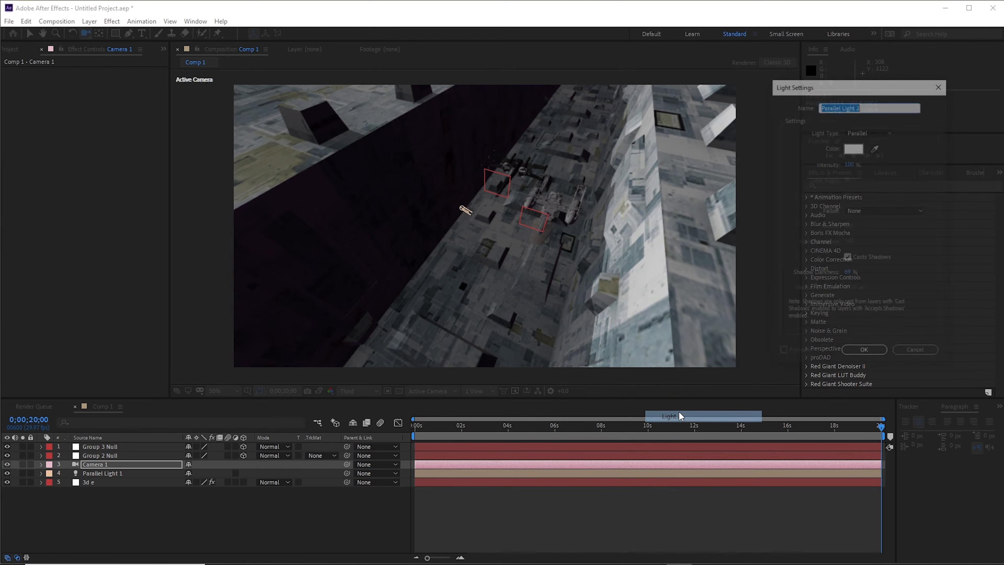
left_click_drag(850, 168, 819, 166)
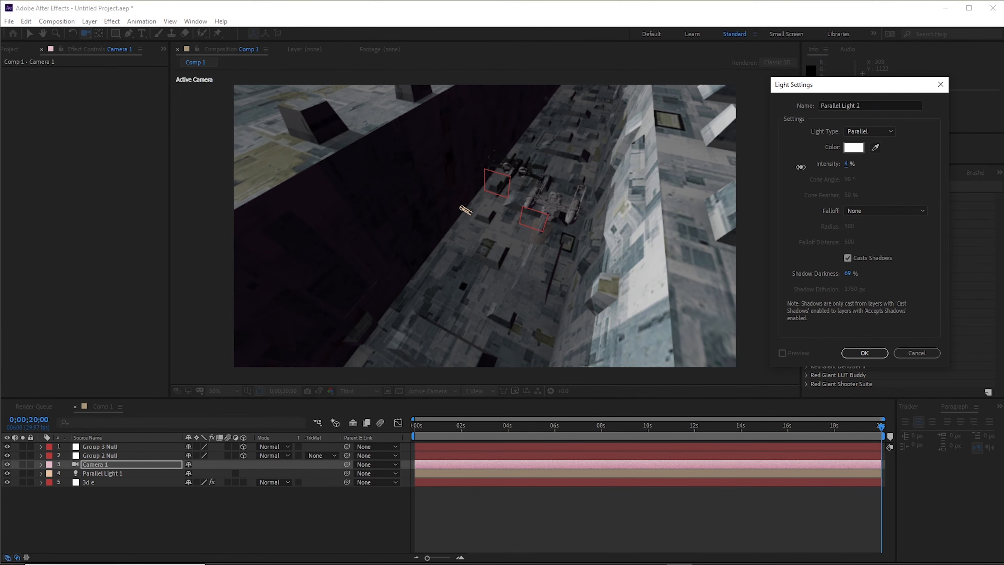
left_click(863, 352)
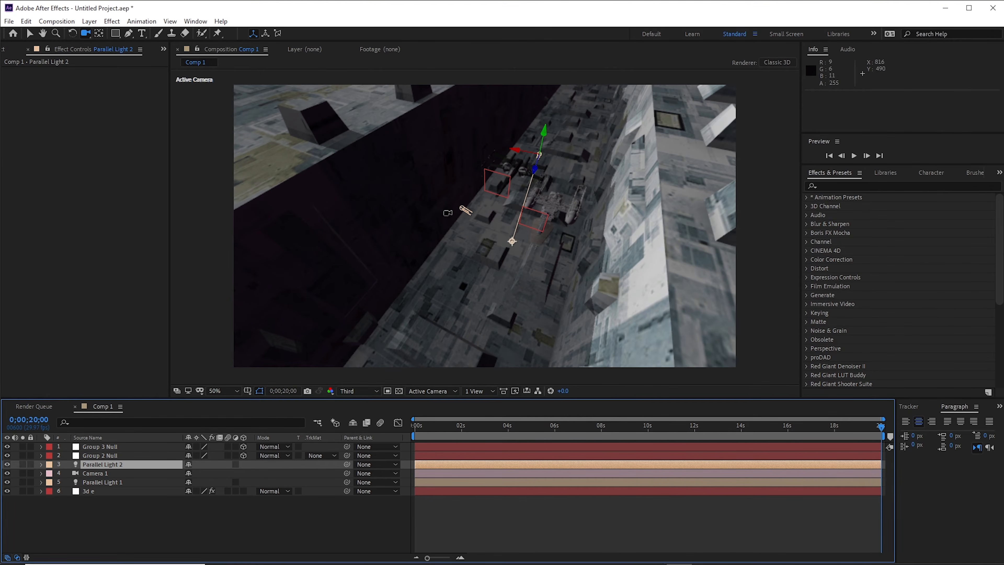
- Change the Parallel Light 2 layer to an ambient light with 3% intensity
double_click(92, 462)
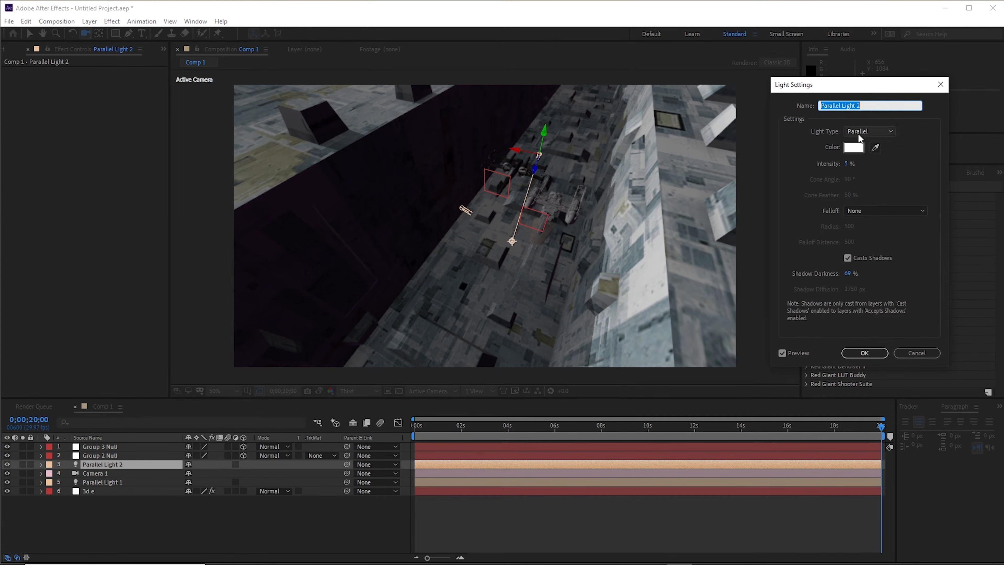
left_click(859, 133)
left_click(865, 176)
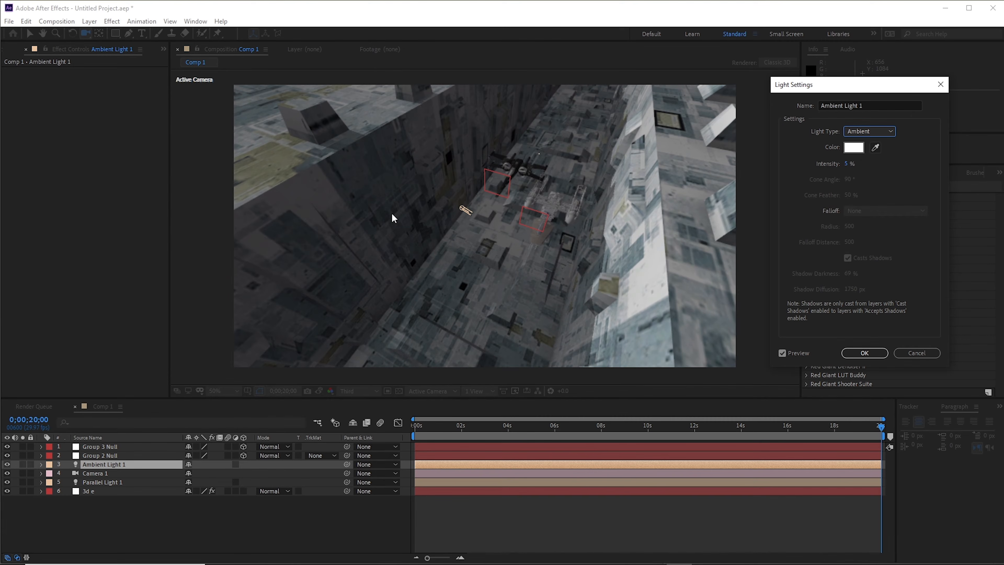
left_click_drag(848, 167, 843, 164)
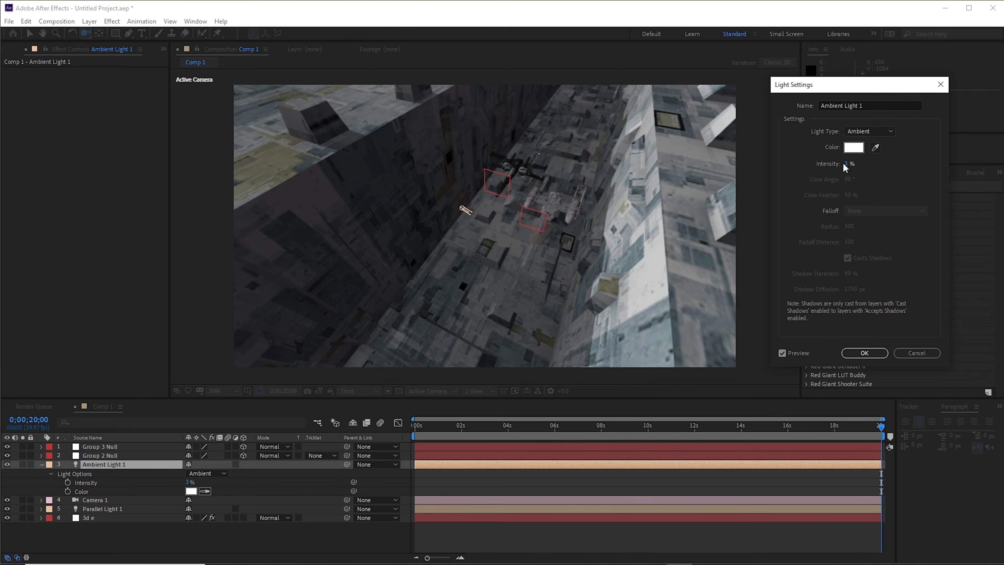
left_click(864, 352)
- Enable orientation keyframing on the Group 2 null at 0;00;20;00, keeping its Z orientation at 3.3°
left_click_drag(564, 308, 478, 259)
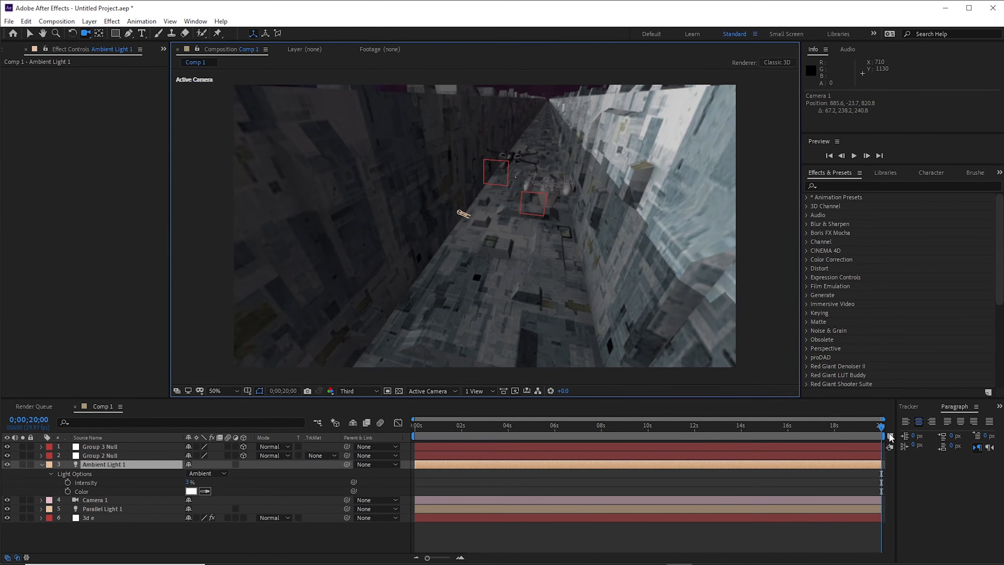
left_click_drag(881, 428, 363, 463)
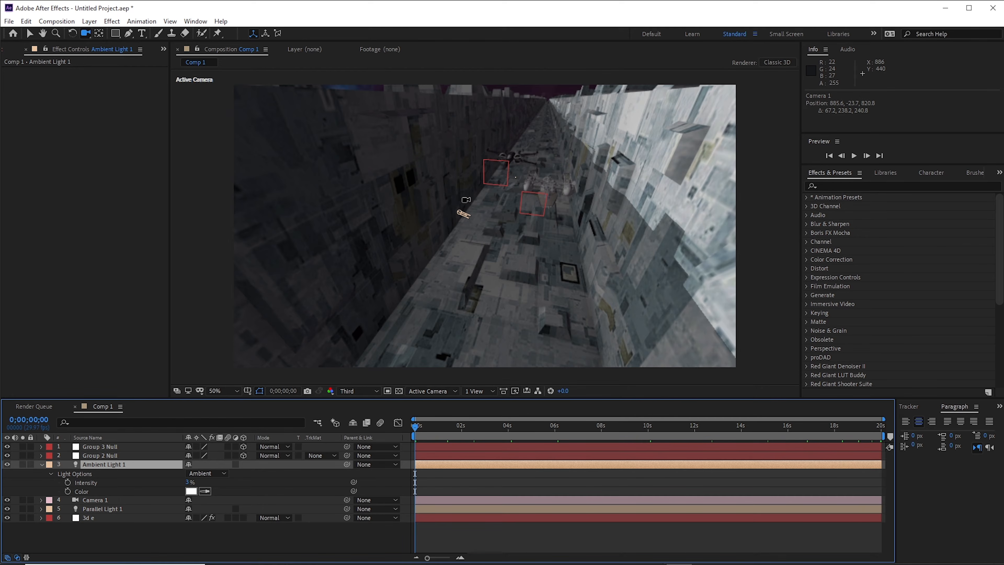
left_click_drag(521, 206, 517, 247)
scroll(517, 247, "up", 2)
scroll(517, 247, "down", 4)
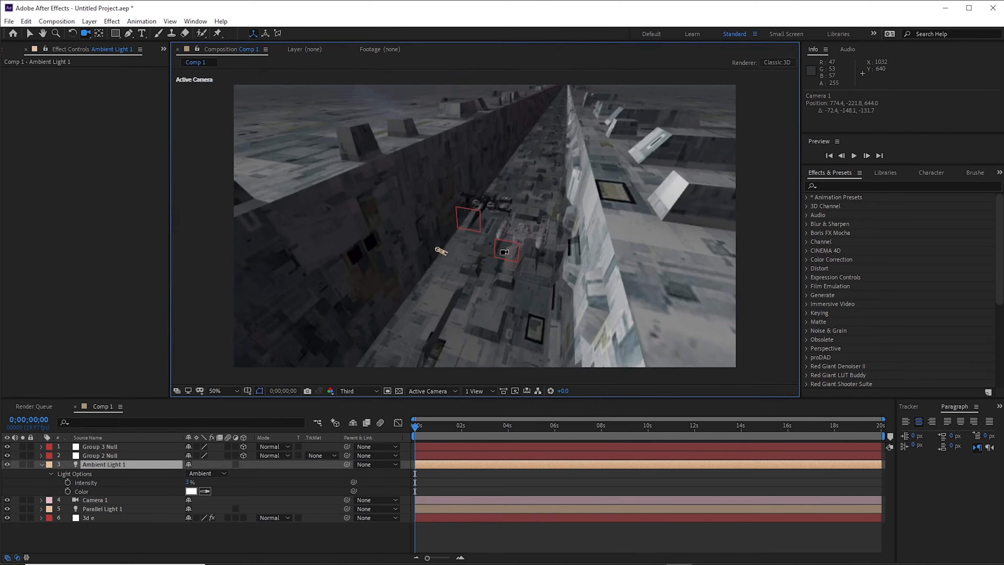
left_click(101, 454)
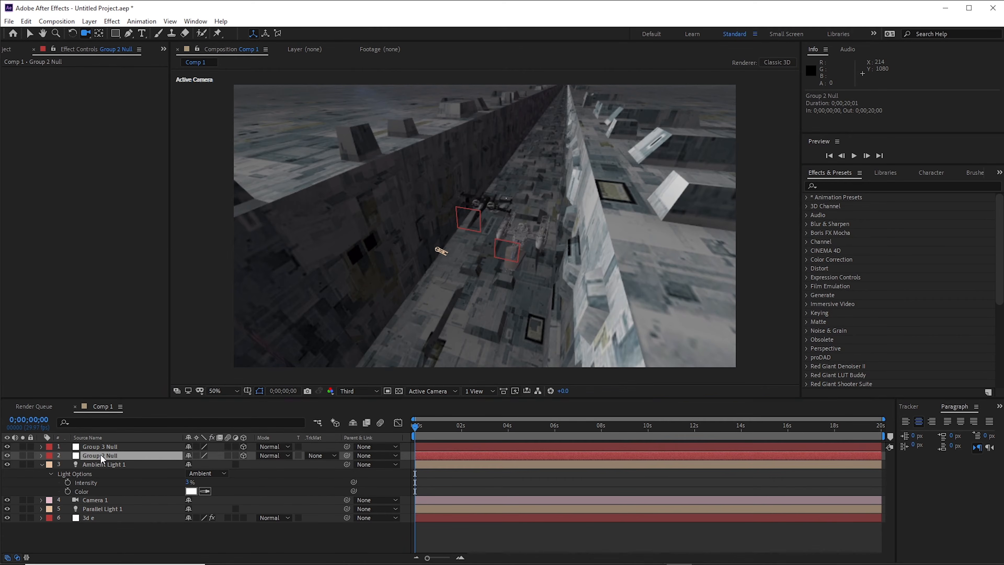
key("End")
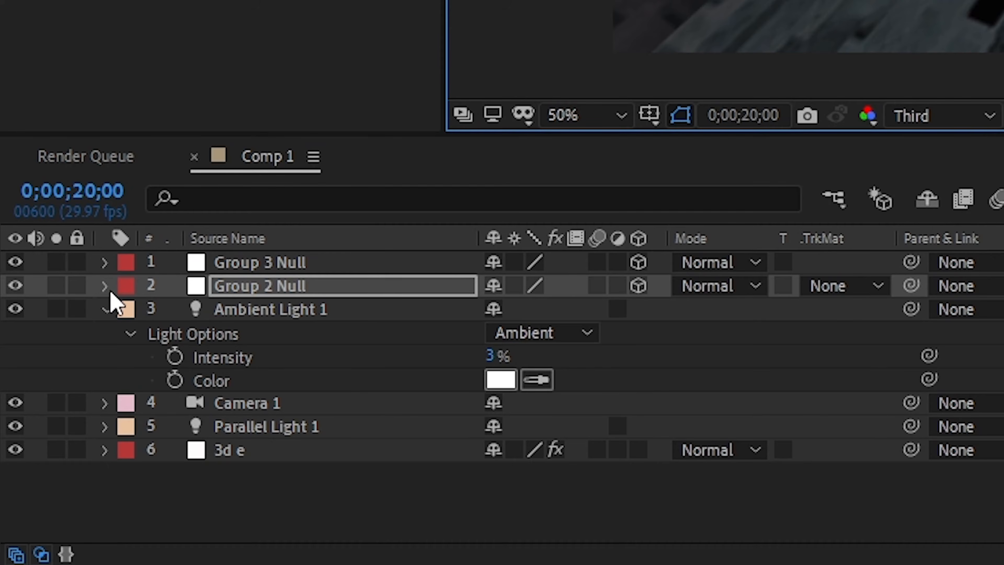
left_click(41, 456)
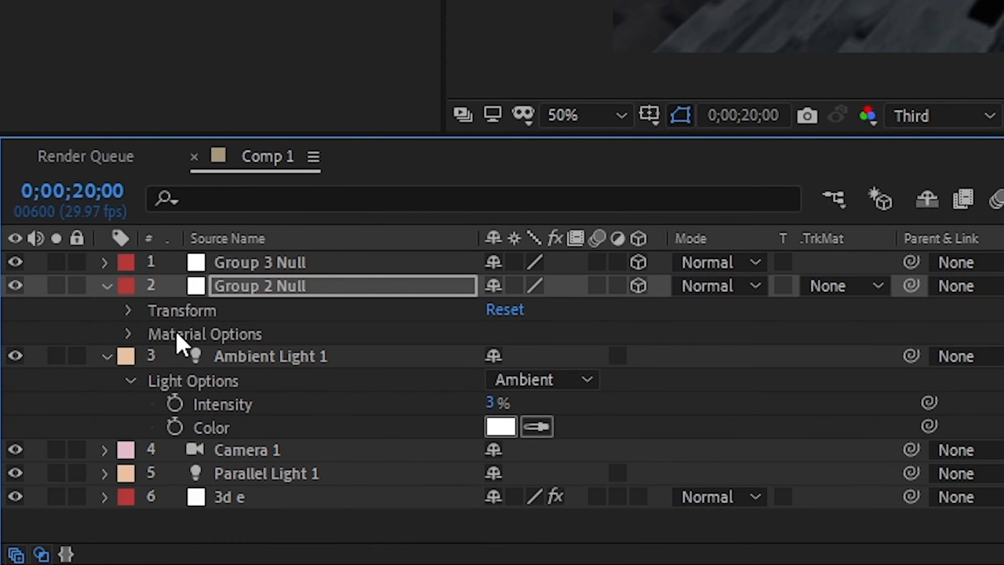
left_click(129, 311)
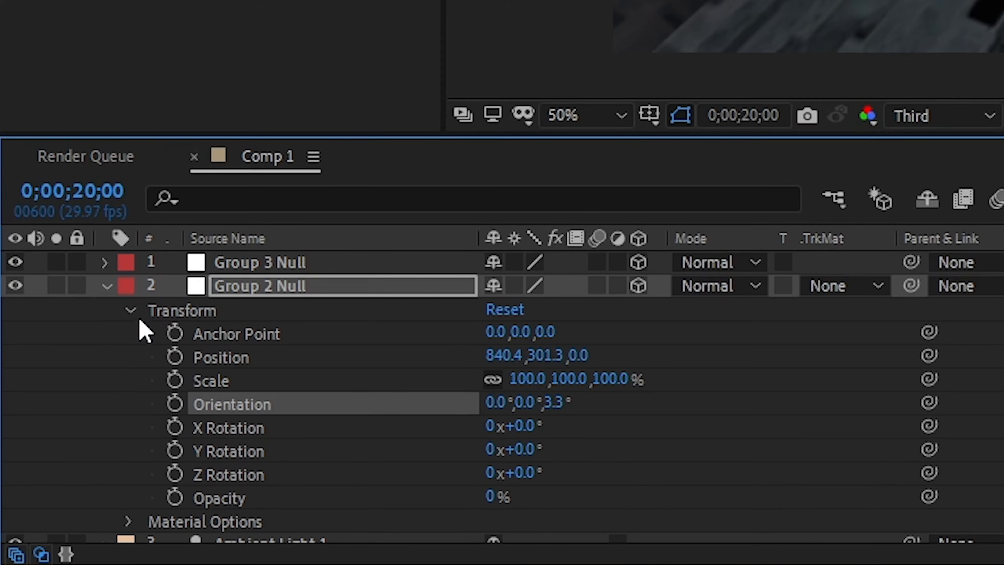
left_click(172, 407)
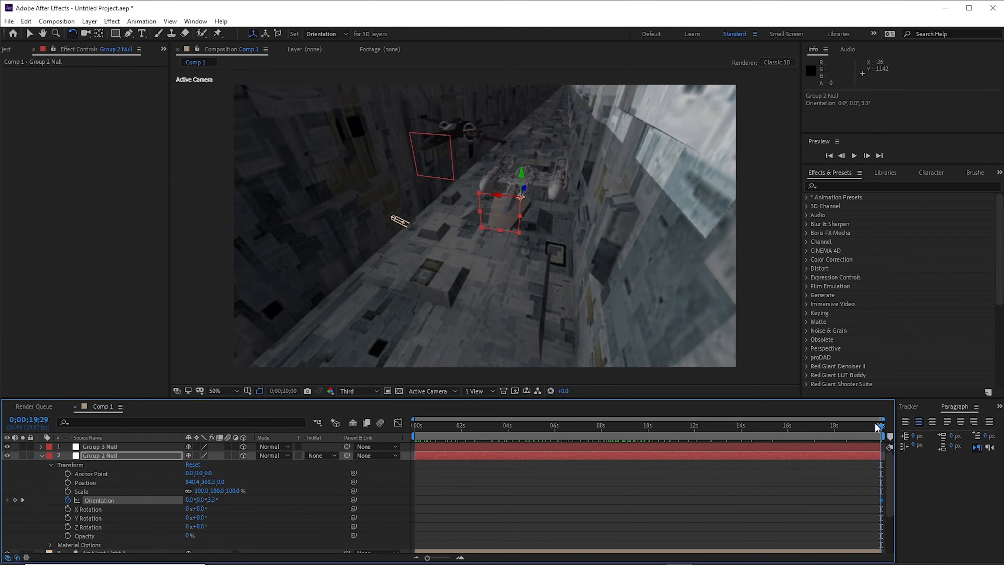
- Keyframe the Group 2 null's orientation with a stronger Z tilt at 0;00;00;00 and 4.0° at 0;00;10;17
left_click_drag(877, 427, 415, 426)
left_click_drag(525, 188, 519, 190)
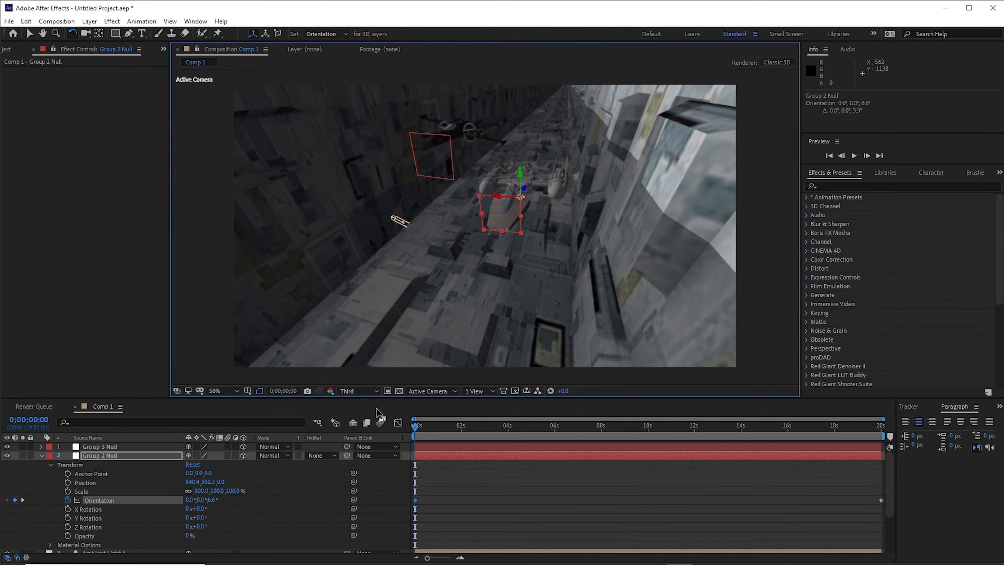
left_click_drag(414, 424, 457, 435)
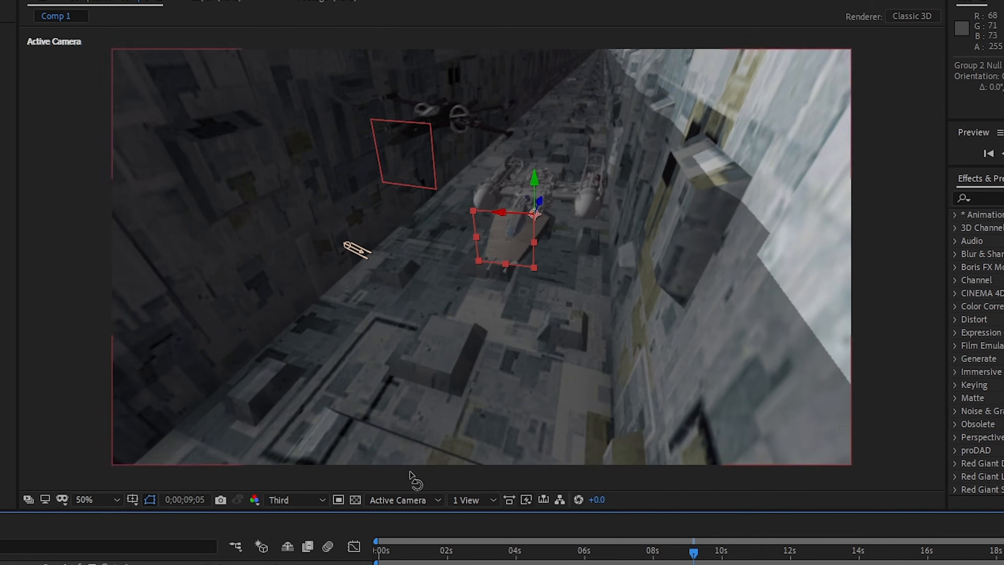
key("Home")
left_click_drag(538, 200, 532, 208)
left_click(741, 551)
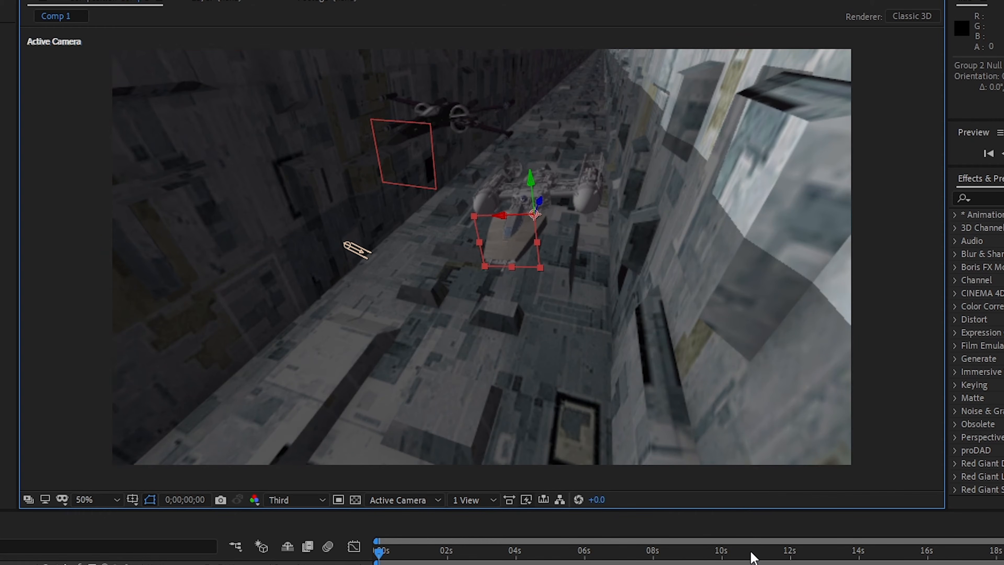
left_click_drag(538, 201, 540, 200)
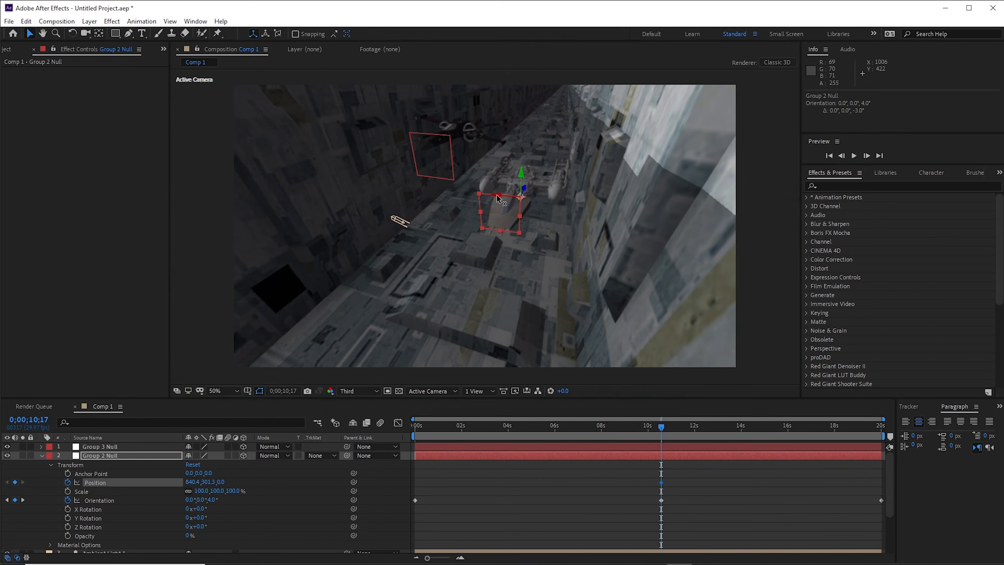
- Keyframe the Group 2 null's position at about 1107.0, 319.9, 0.0 at 0;00;10;17 and 850.6, 269.6, 0.0 at the start
left_click_drag(529, 212, 418, 191)
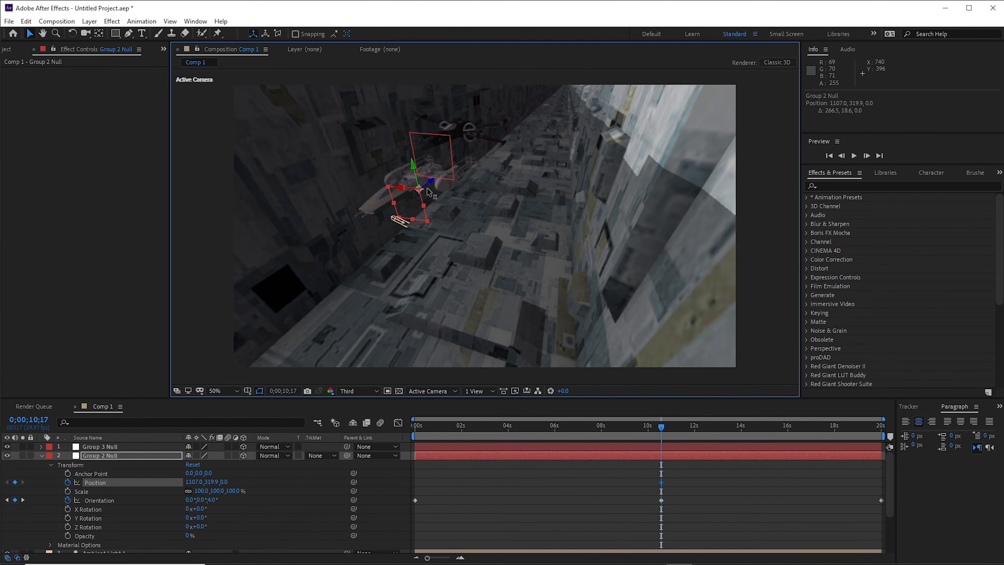
left_click_drag(661, 427, 389, 446)
left_click_drag(410, 195, 506, 189)
- Add a sideways-shifted position keyframe for the Group 2 null at 0;00;20;00 and ease its position and orientation keyframes
left_click_drag(413, 429, 883, 439)
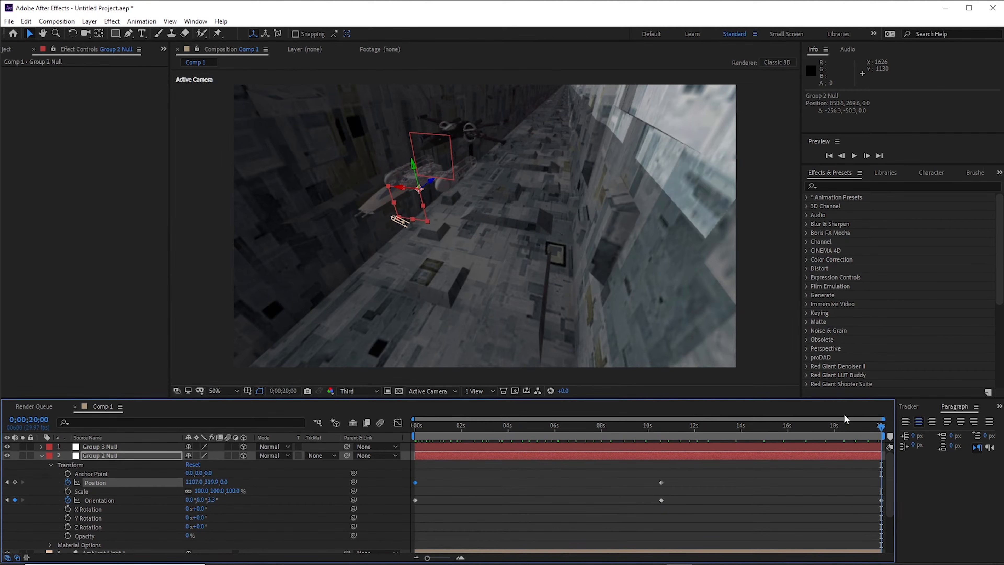
key("w")
left_click_drag(401, 189, 431, 188)
mouse_move(787, 431)
left_mouse_down()
mouse_move(767, 433)
mouse_move(781, 436)
left_mouse_up()
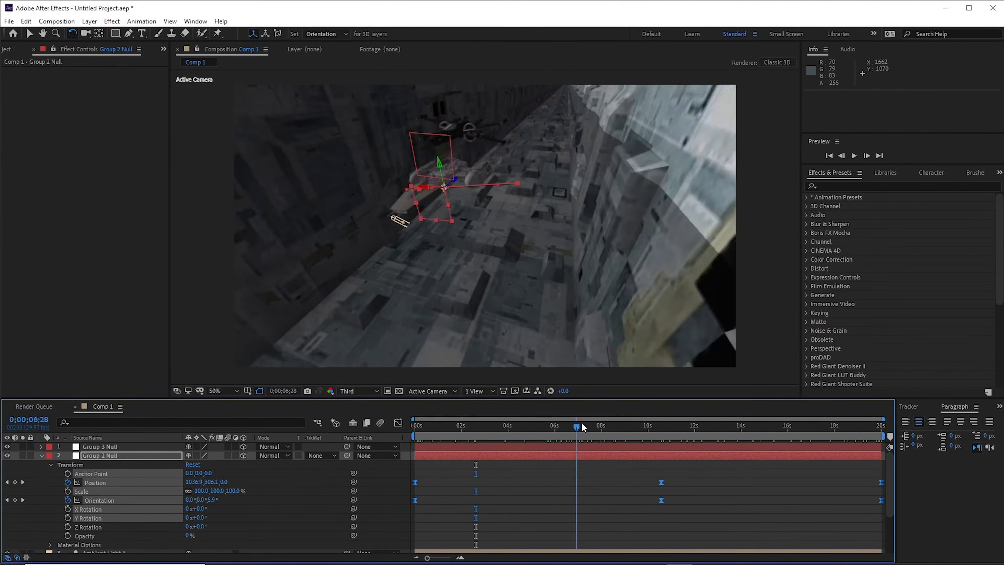
- Animate the Group 3 null with position and orientation keyframes at 0;00;00;00 and 0;00;20;00
left_click_drag(583, 427, 413, 428)
left_click(95, 447)
left_click(42, 447)
left_click(68, 491)
left_click(68, 474)
left_click_drag(460, 134, 472, 136)
left_click_drag(415, 427, 881, 431)
left_click_drag(459, 133, 517, 134)
- Offset the Group 3 null's anchor point to about 22.0, 0.0, 365.0
left_click(30, 33)
left_click_drag(881, 427, 535, 431)
left_click(85, 34)
left_click_drag(514, 178, 546, 250)
left_click_drag(189, 464, 197, 464)
left_click_drag(214, 464, 359, 464)
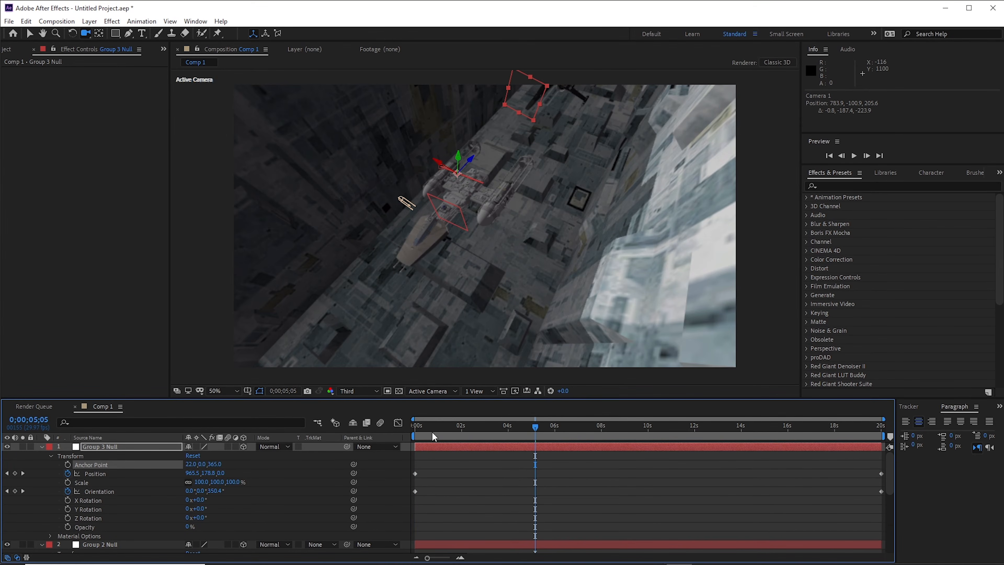
- Open the Element scene setup of the 3d e layer and bring the ywing's rear engine into close view
left_click_drag(532, 431, 654, 415)
left_click_drag(356, 245, 454, 267)
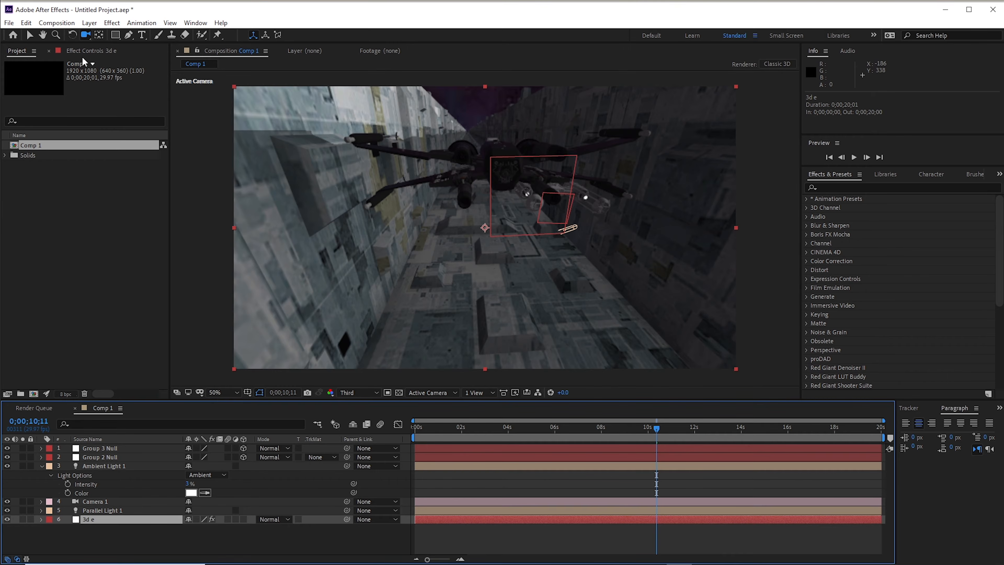
left_click(82, 52)
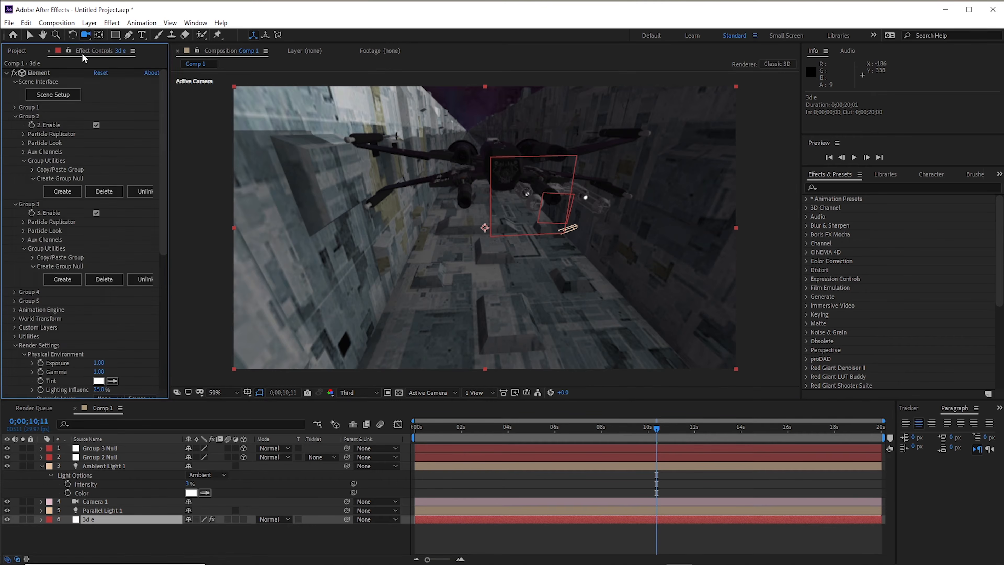
left_click(59, 96)
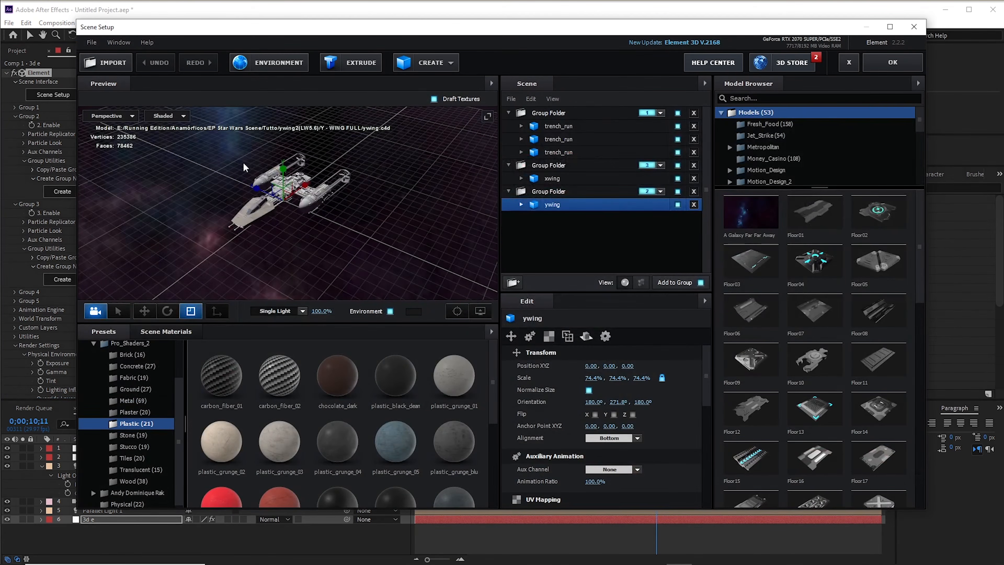
left_click_drag(243, 162, 275, 189)
left_click_drag(325, 269, 329, 219)
scroll(354, 240, "up", 3)
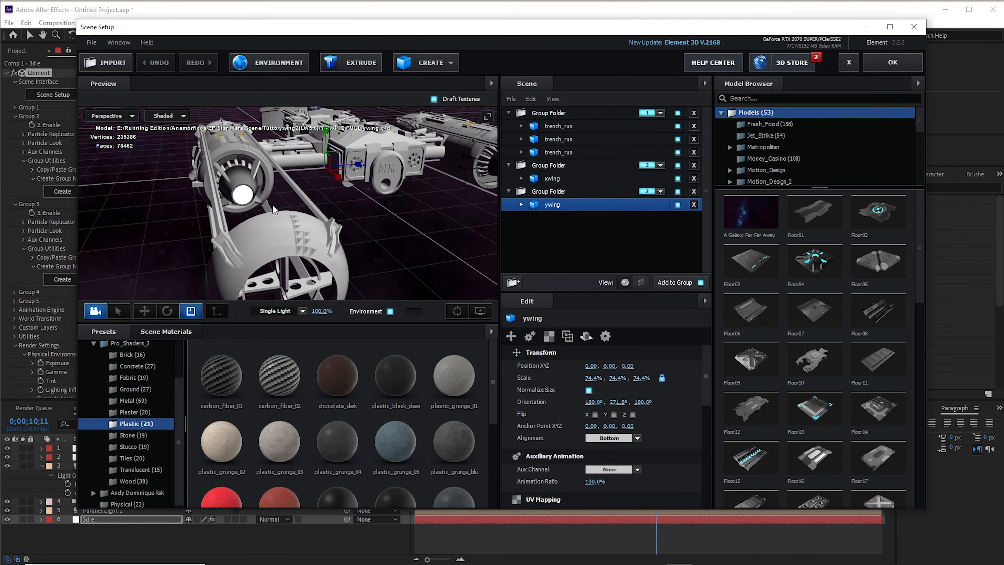
- Expand the ywing model's materials, select yw_exhaust_in and toggle its visibility to identify the part
left_click(521, 204)
scroll(572, 220, "down", 5)
scroll(571, 220, "down", 3)
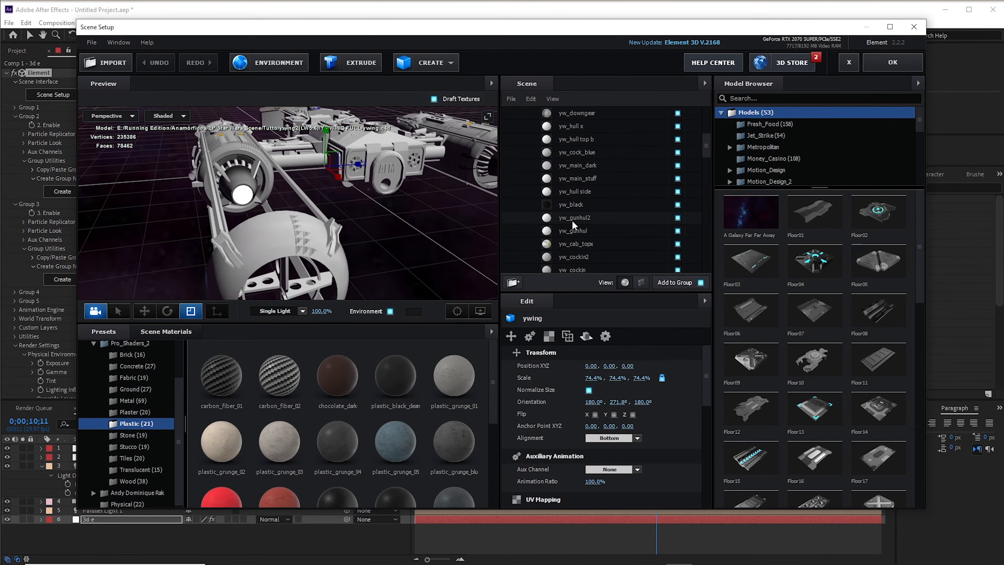
scroll(583, 215, "down", 10)
scroll(583, 215, "down", 8)
scroll(584, 220, "down", 6)
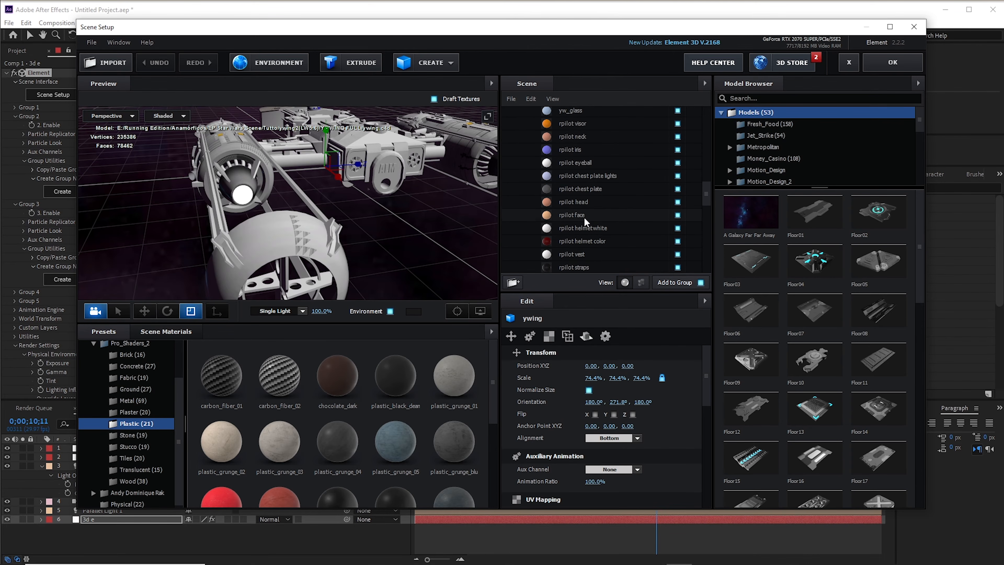
scroll(591, 223, "down", 6)
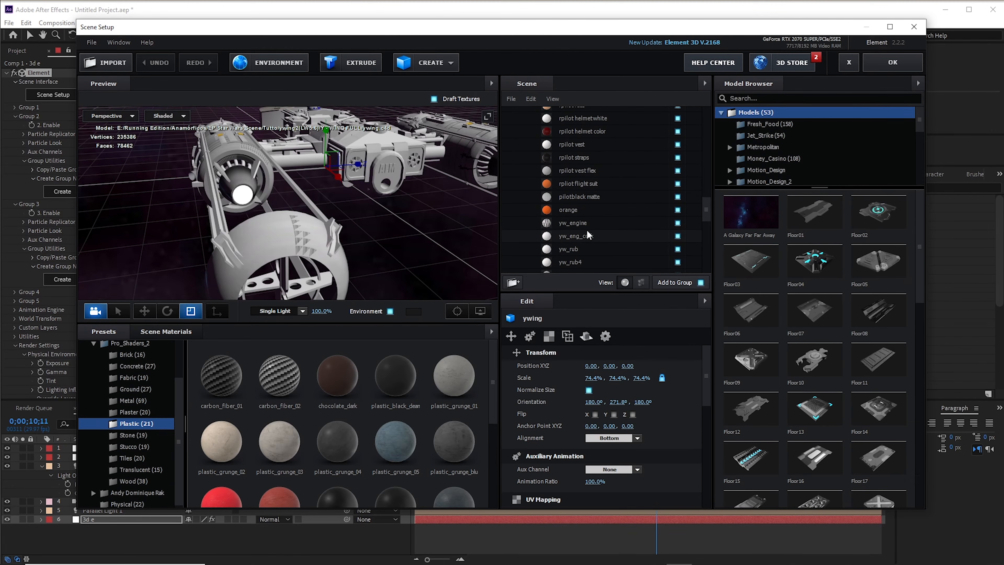
scroll(582, 239, "down", 6)
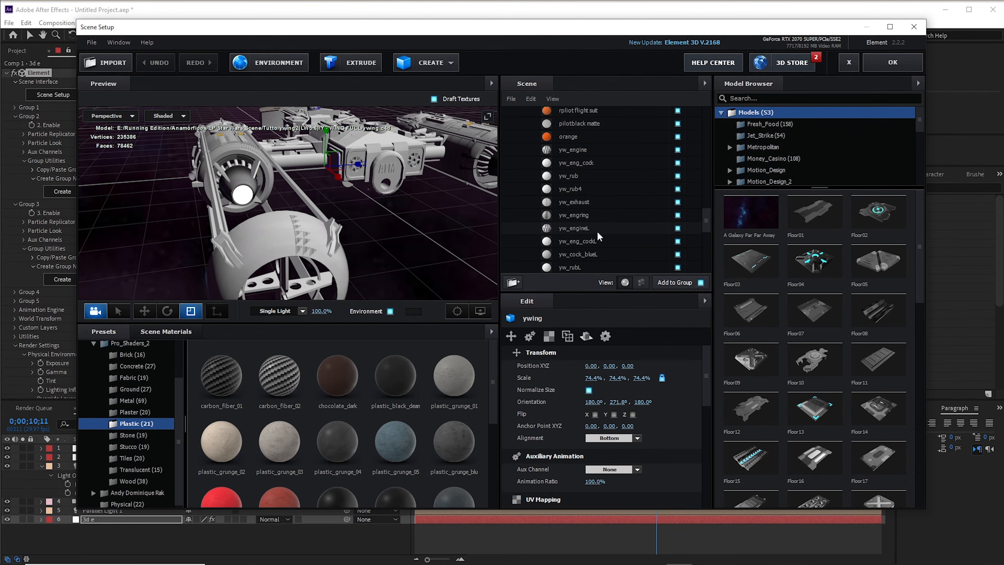
scroll(594, 234, "down", 3)
scroll(600, 241, "down", 3)
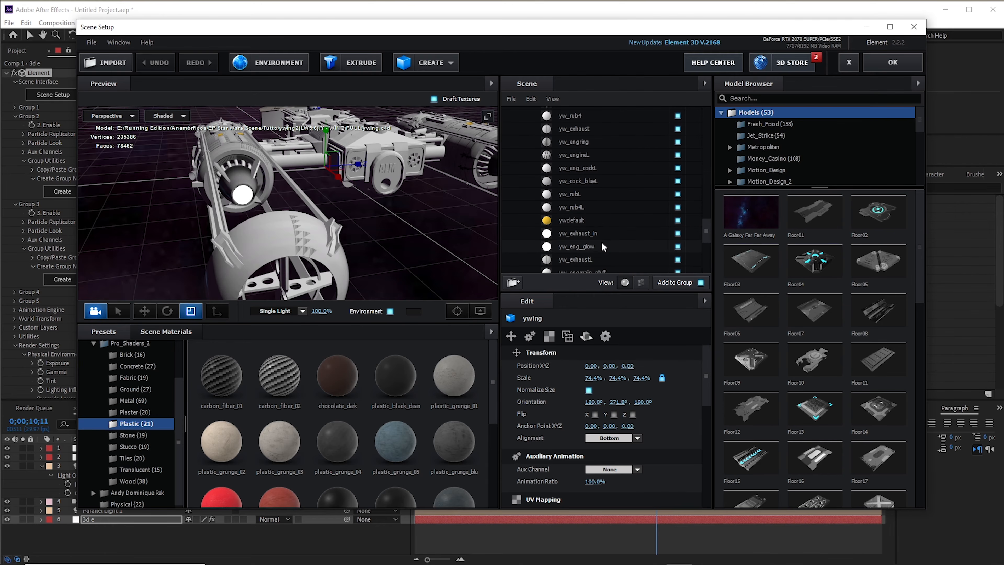
left_click(592, 234)
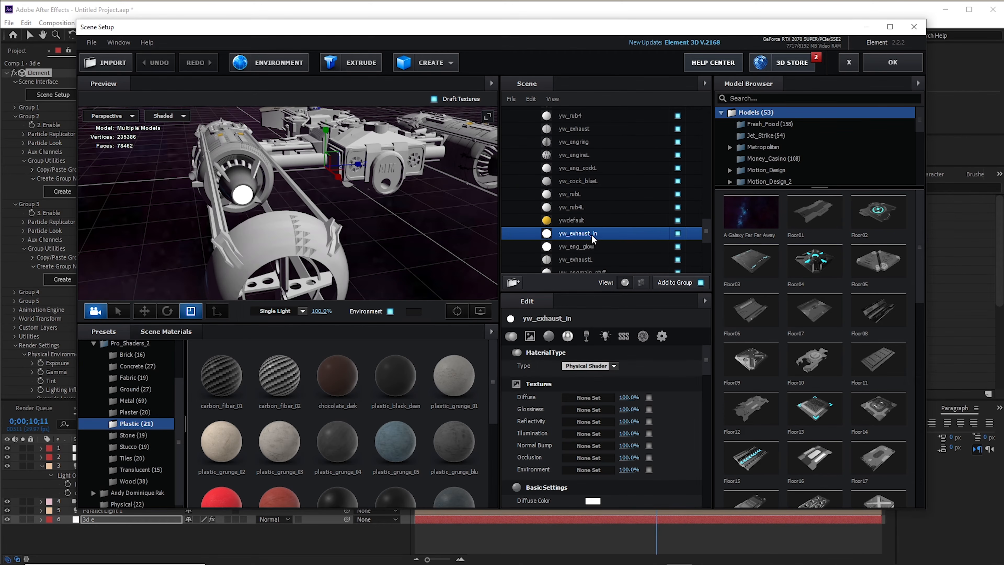
left_click(677, 233)
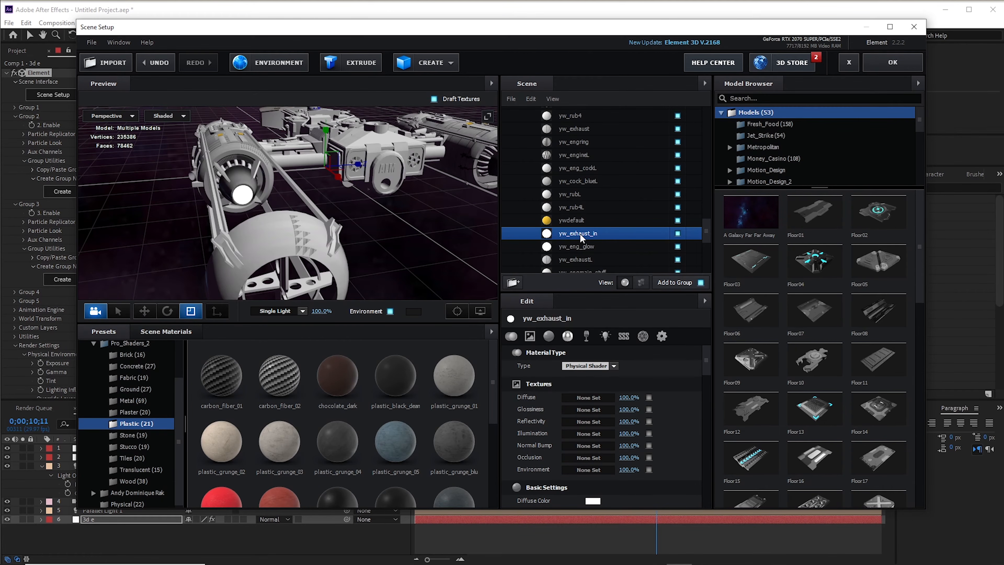
- Enable Use Diffuse Color in the yw_exhaust_in material's illumination and set the illumination color to F45454
left_click(605, 337)
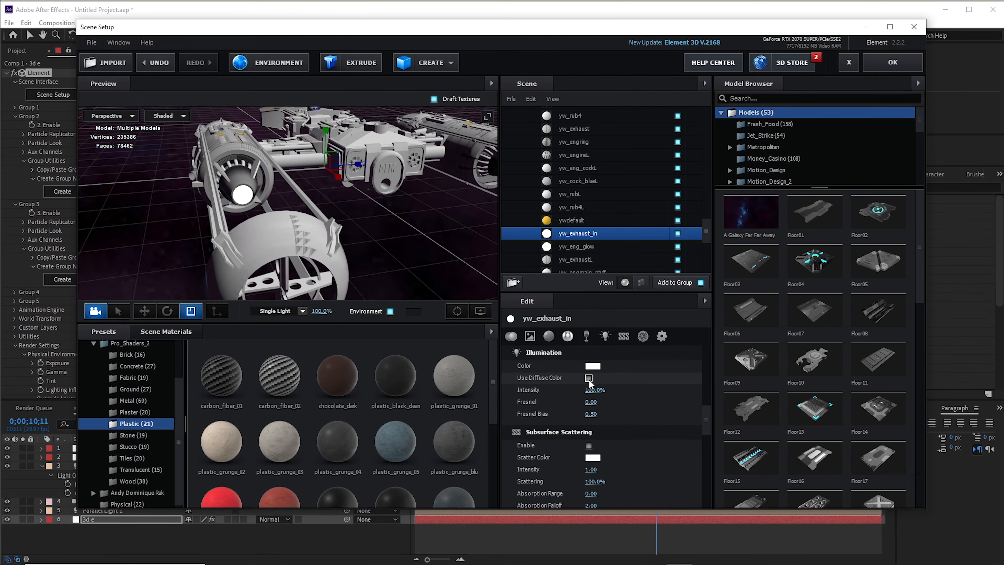
left_click(589, 378)
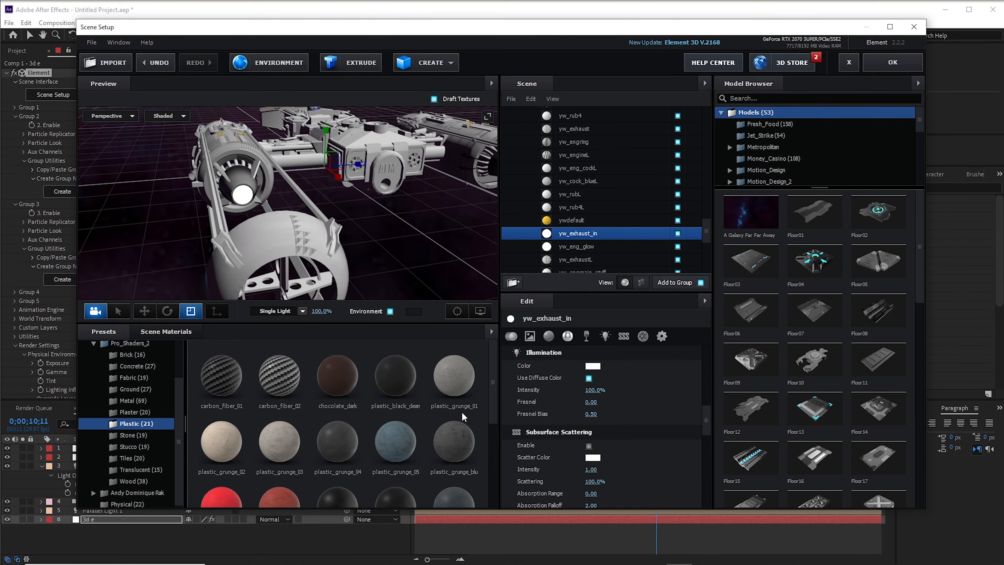
left_click(592, 365)
left_click(591, 324)
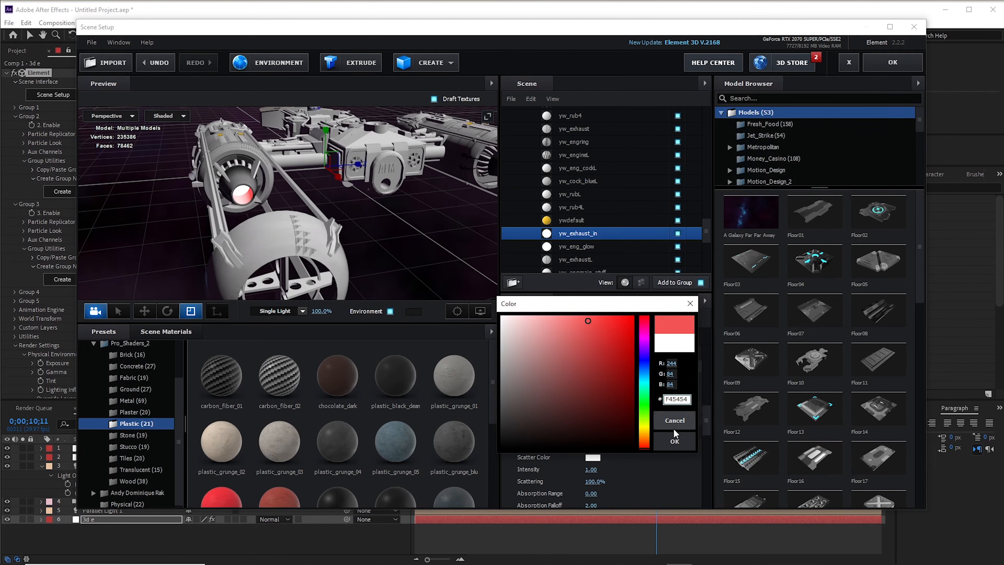
left_click(675, 440)
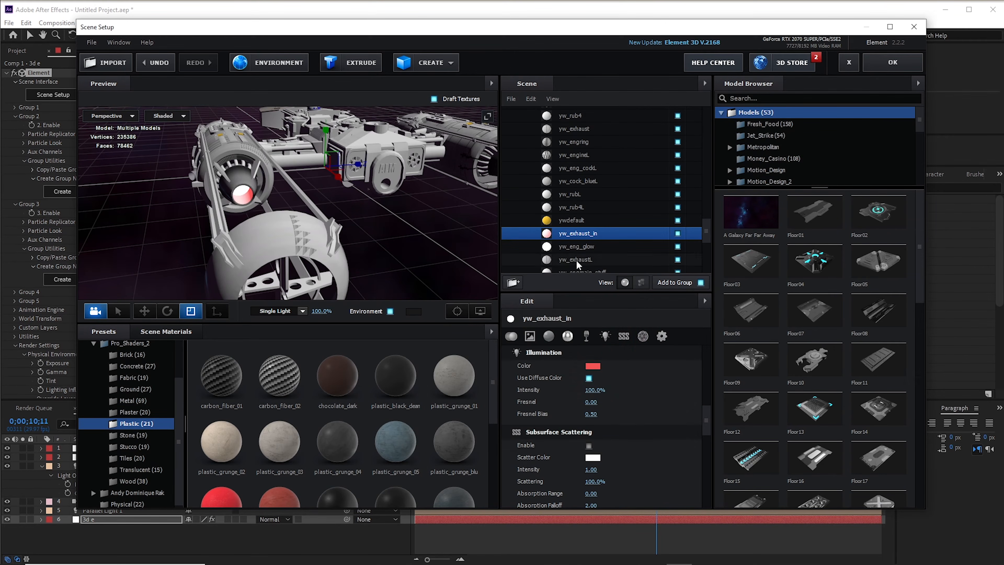
- Select the yw_eng_glow material and give it a warm orange-red glow tint
left_click(574, 246)
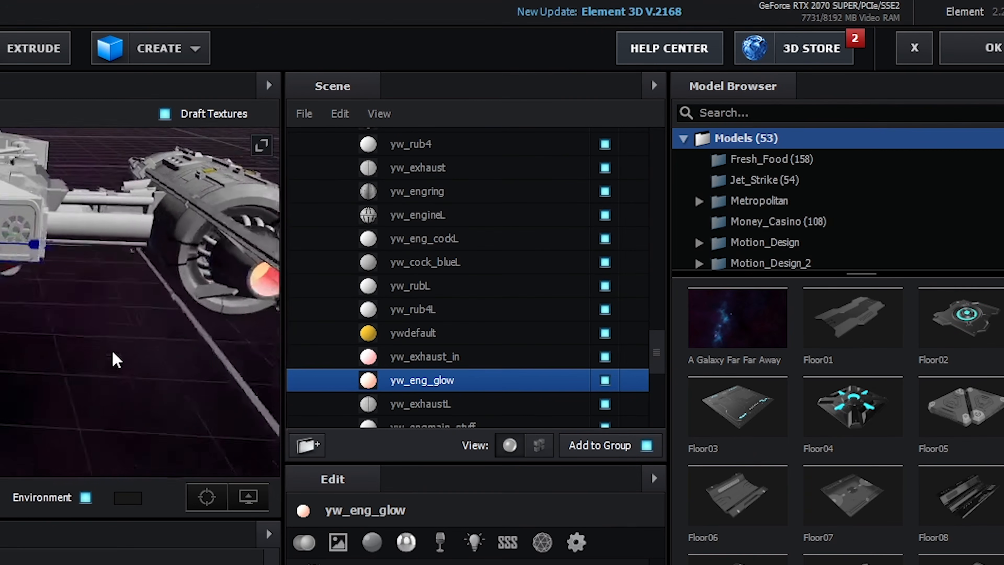
- Apply the ywing material changes from the scene setup and check the engine glow in the composition
left_click_drag(112, 352, 205, 352)
left_click(979, 51)
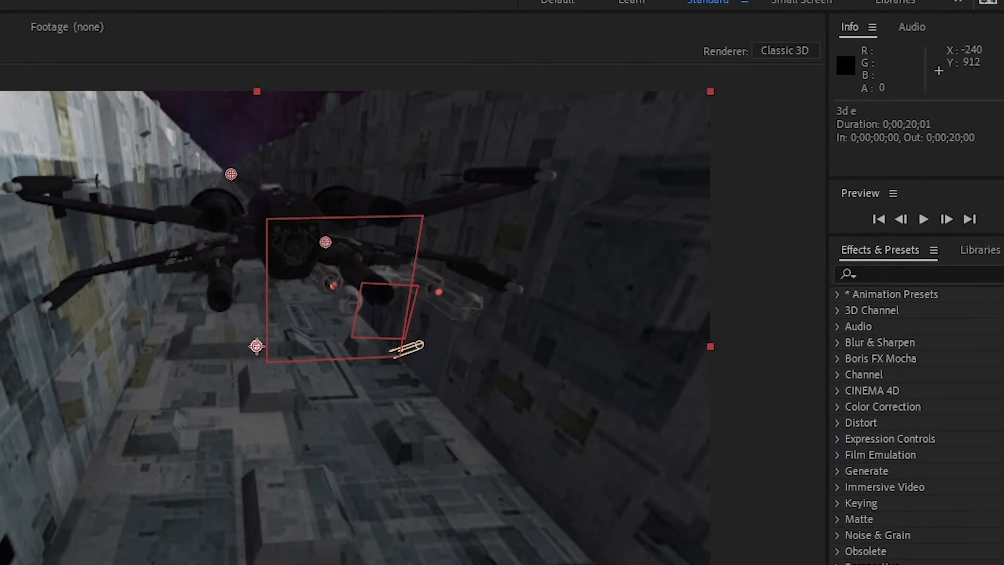
mouse_move(442, 399)
left_mouse_down()
mouse_move(394, 403)
mouse_move(388, 418)
mouse_move(446, 403)
left_mouse_up()
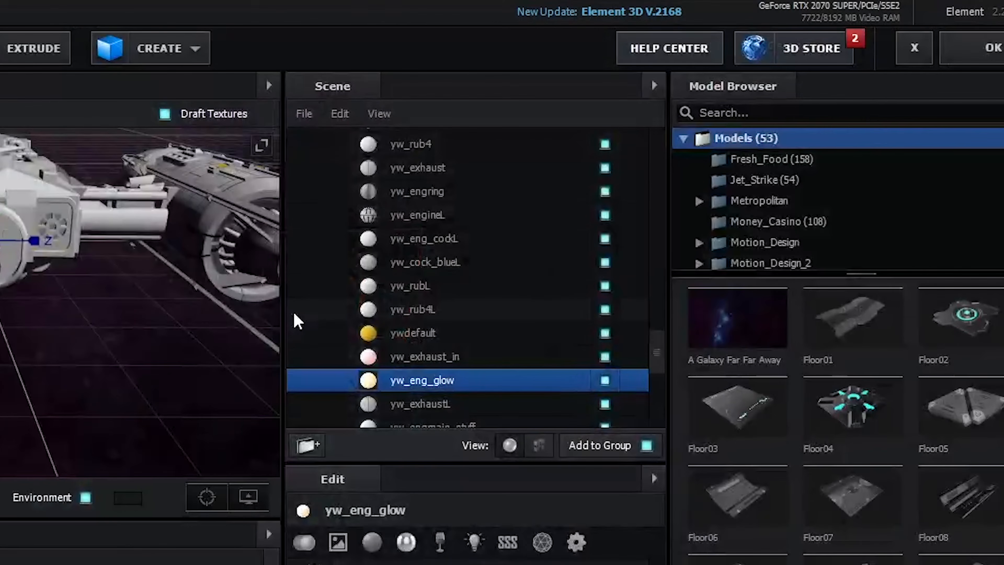
- Select the xwing's plasma vent material and give it an orange illumination with Use Diffuse Color enabled and 578% intensity
scroll(358, 237, "up", 15)
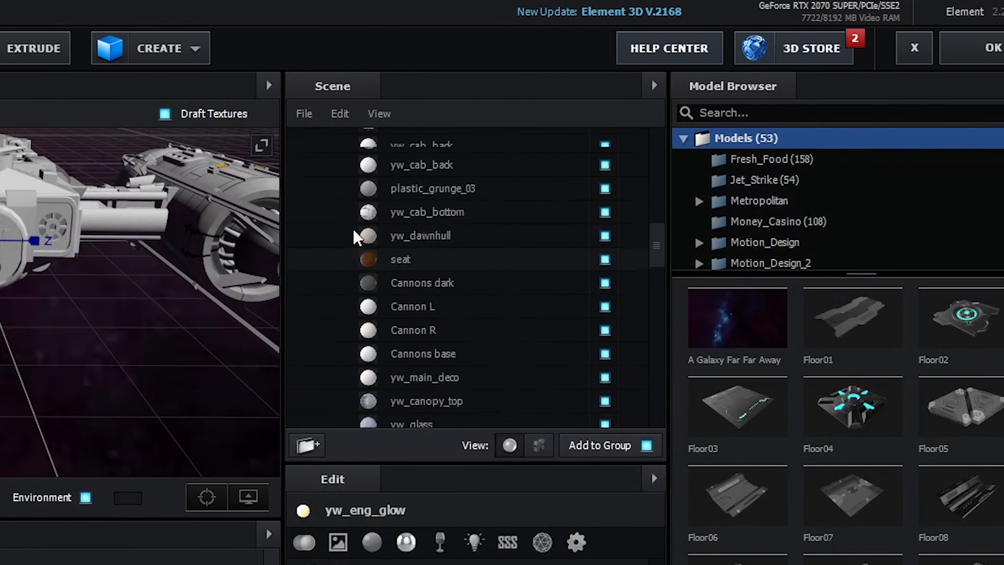
left_click(322, 257)
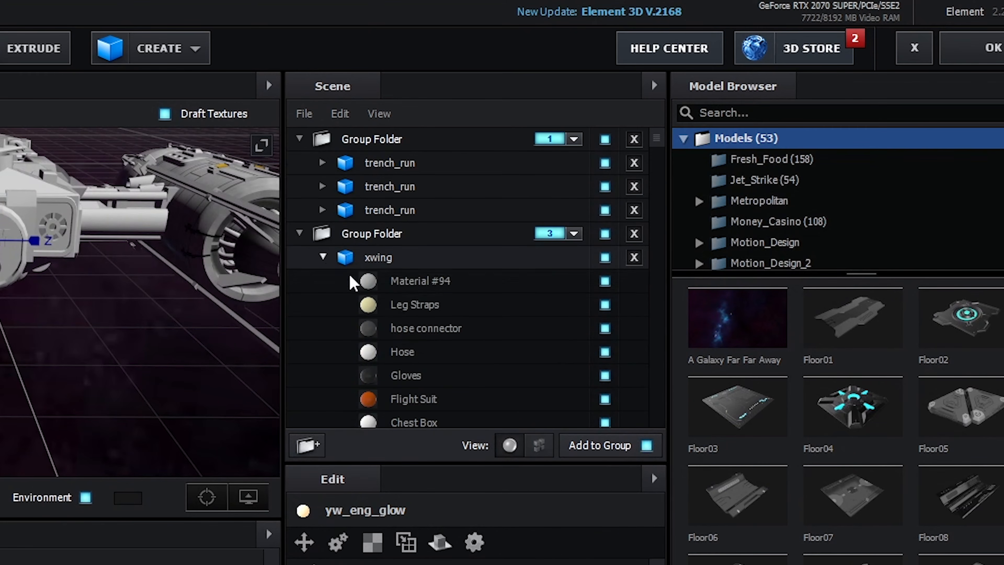
left_click(326, 260)
scroll(422, 346, "down", 5)
left_click_drag(110, 435, 95, 419)
scroll(382, 373, "down", 7)
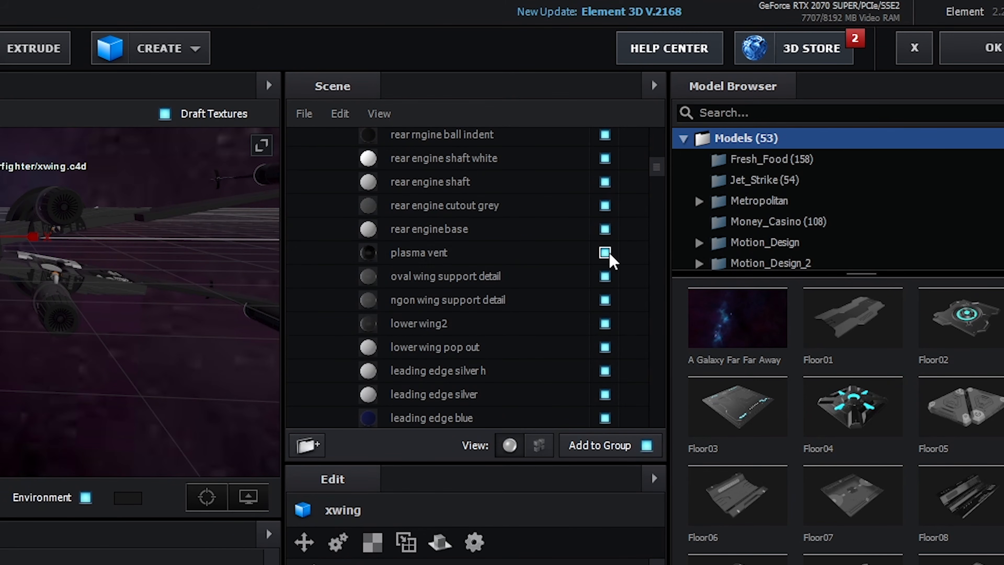
left_click(450, 259)
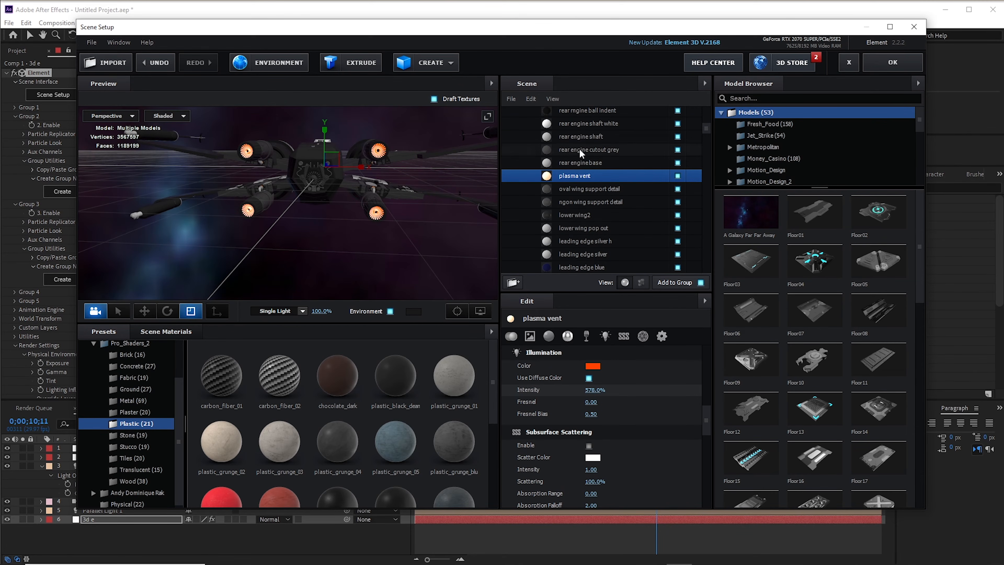
- Inspect the xwing's four lit engines from several angles and apply the scene setup
left_click_drag(490, 154, 426, 231)
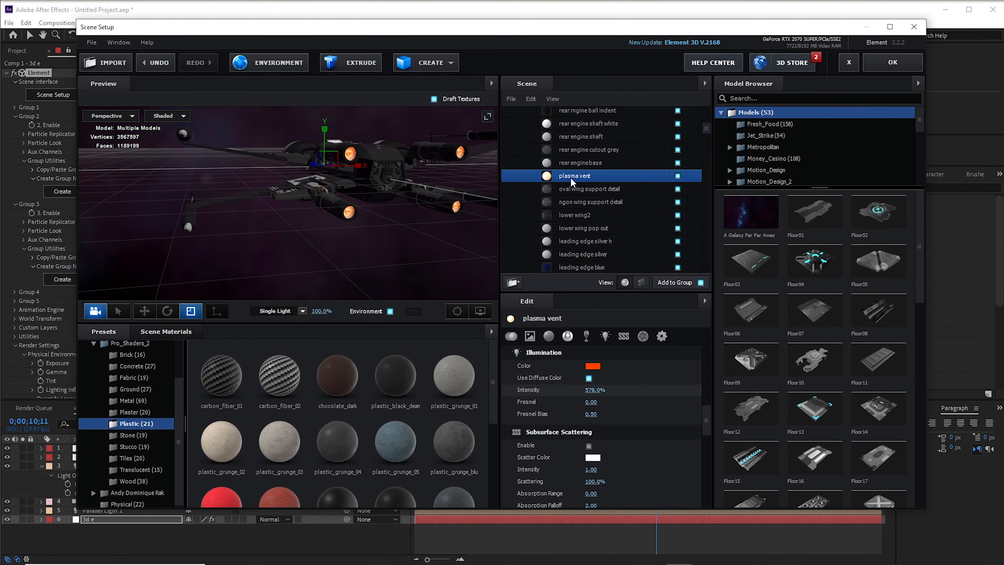
left_click_drag(397, 198, 422, 220)
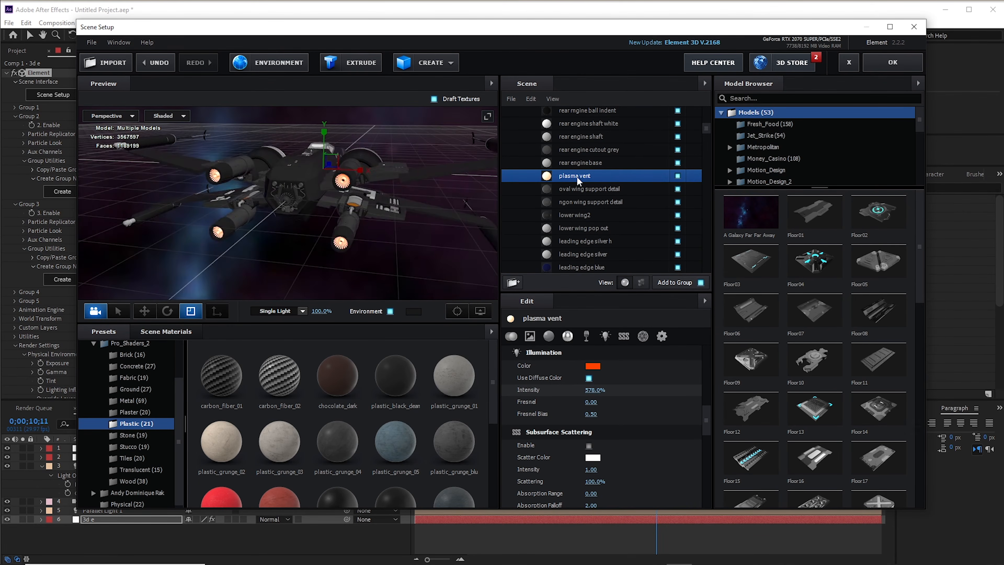
mouse_move(318, 231)
left_mouse_down()
mouse_move(324, 227)
mouse_move(287, 225)
mouse_move(313, 235)
mouse_move(487, 242)
mouse_move(499, 232)
mouse_move(332, 228)
left_mouse_up()
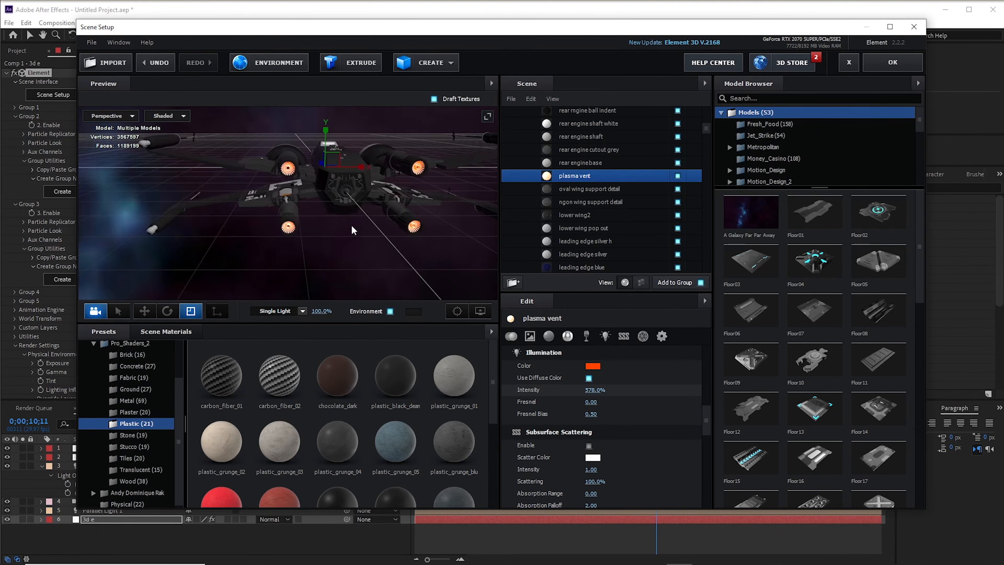
left_click(892, 67)
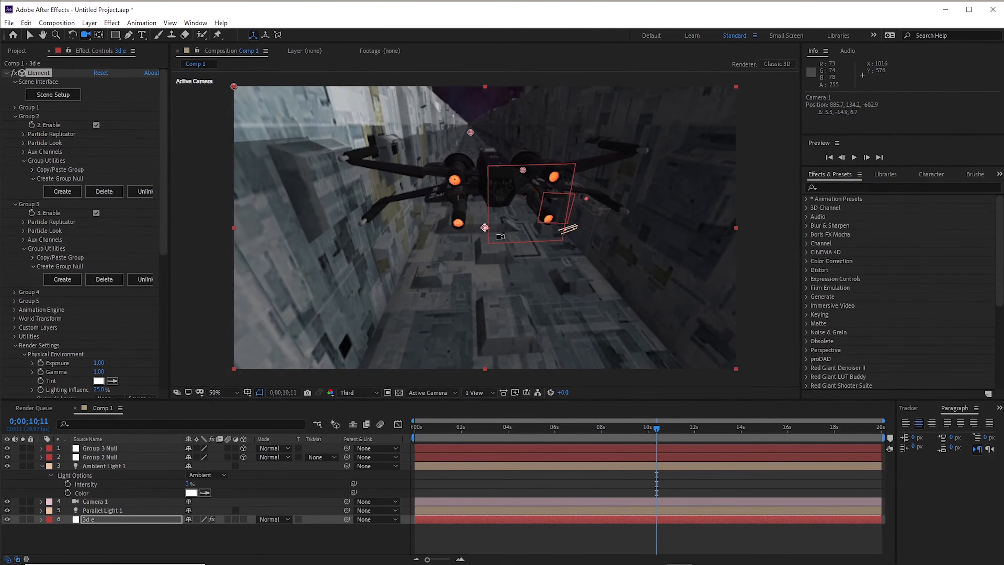
- Enable Glow in the Element render settings of the 3d e layer and check the engines from behind
left_click_drag(514, 234, 466, 224)
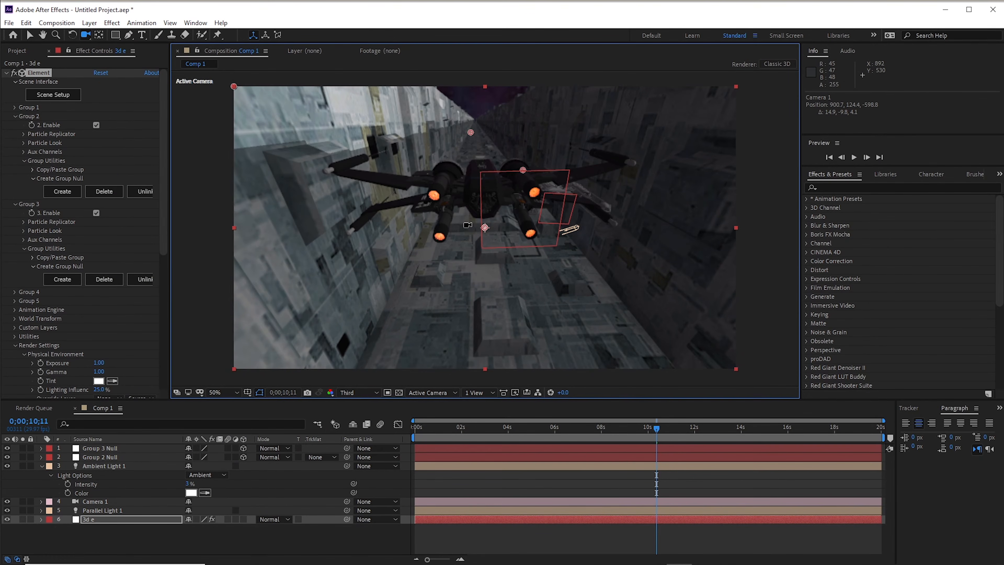
left_click_drag(458, 242, 435, 201)
left_click_drag(162, 177, 160, 333)
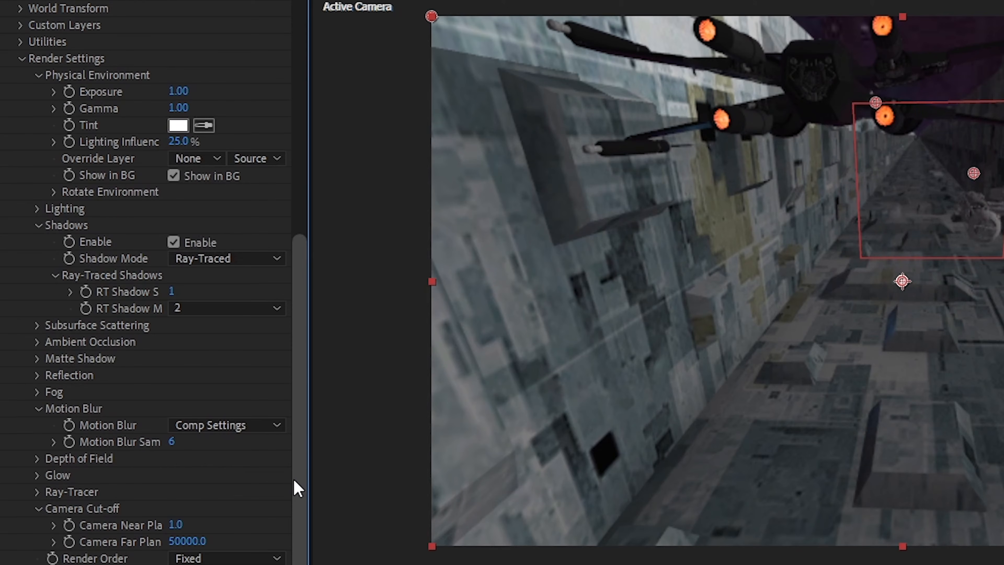
left_click(39, 475)
scroll(162, 380, "down", 4)
left_click(173, 342)
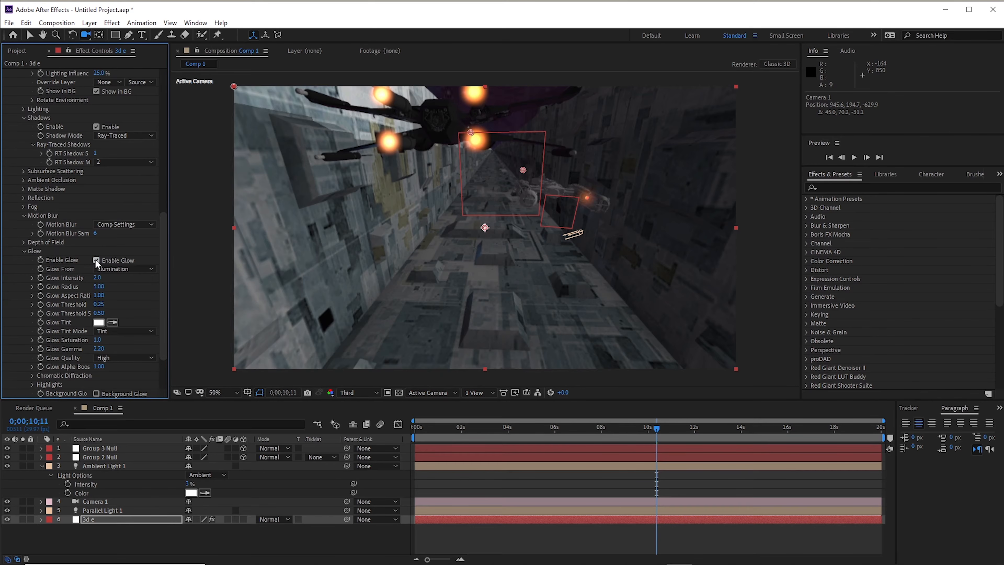
left_click_drag(399, 292, 439, 247)
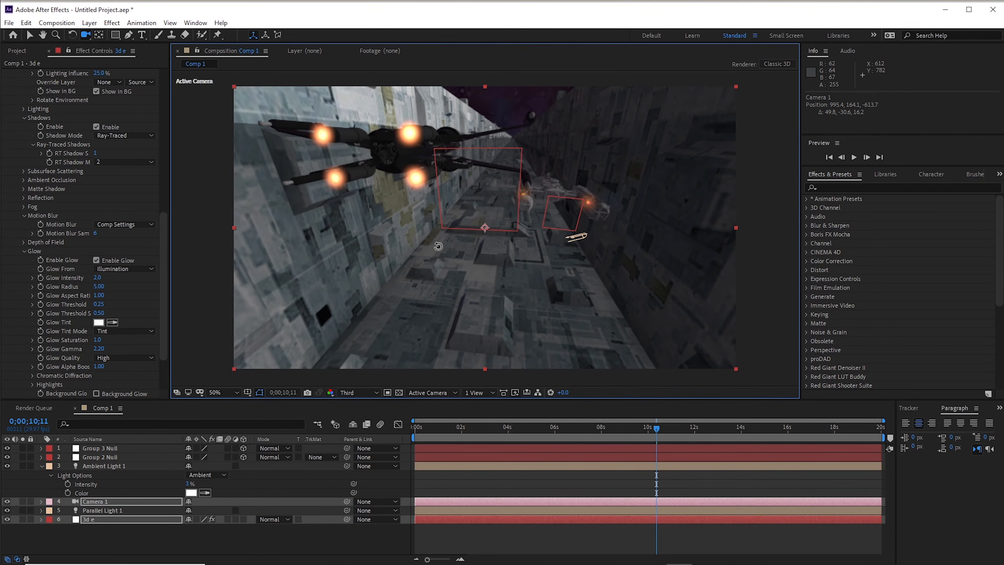
- Return to the first frame, expand Camera 1 and pull the camera back and higher behind the two ships
left_click(411, 431)
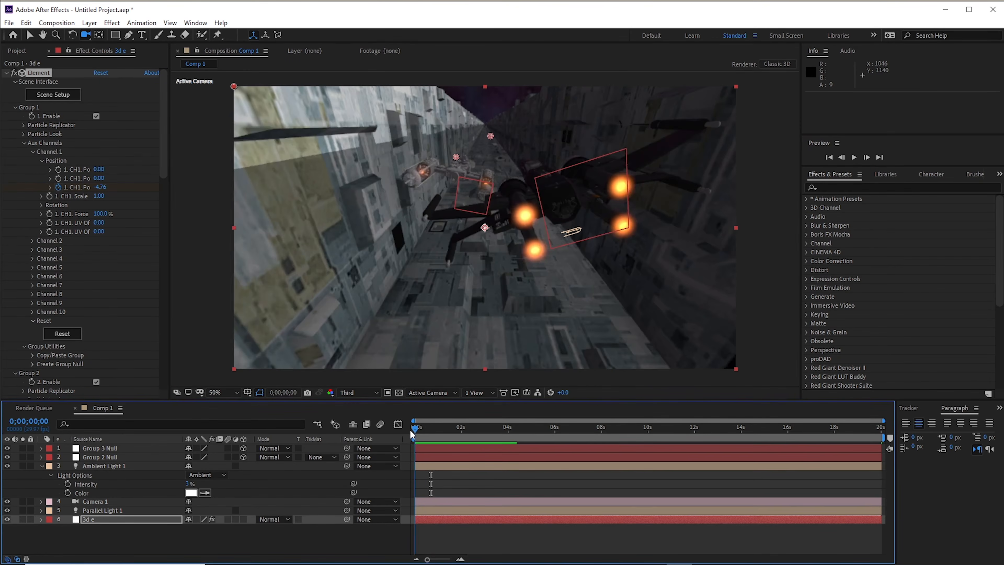
left_click_drag(411, 433, 509, 428)
key("Home")
left_click(41, 466)
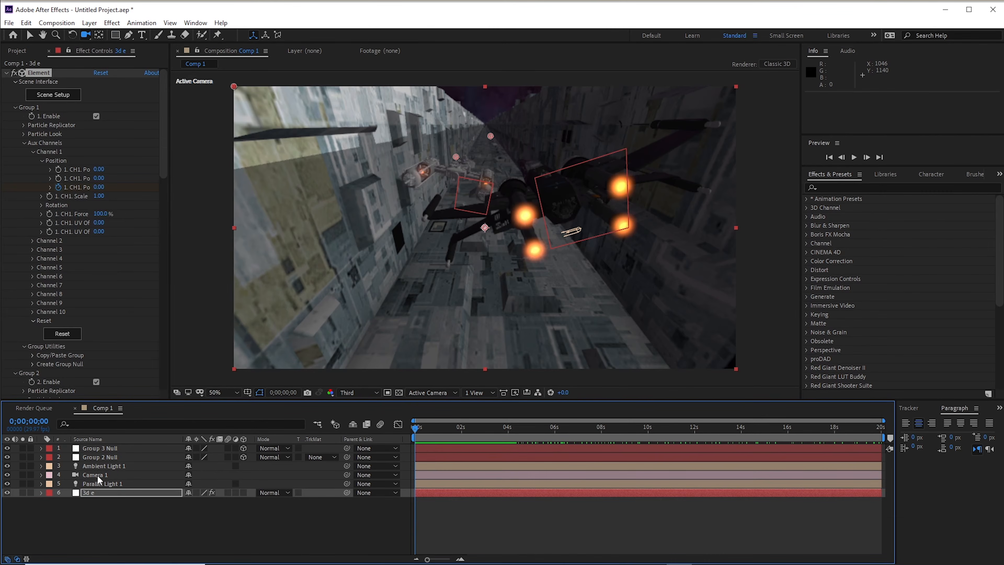
left_click(99, 476)
left_click(41, 474)
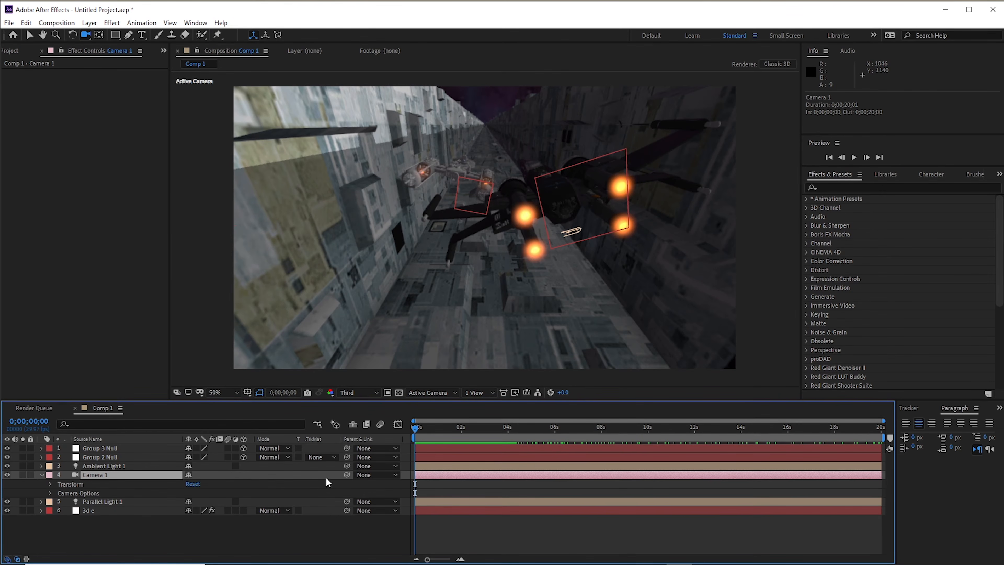
left_click_drag(533, 294, 533, 226)
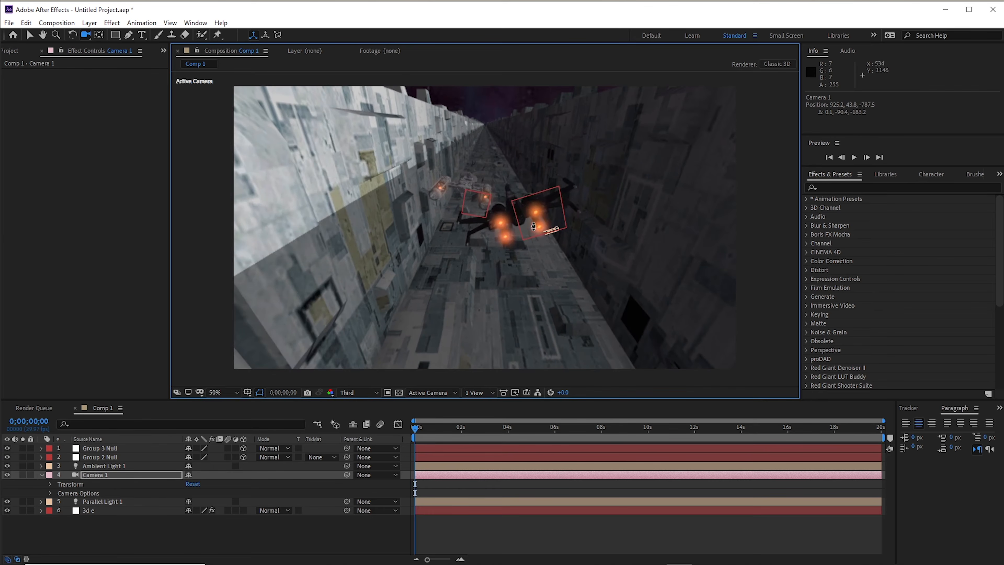
- Set first-frame keyframes for Camera 1's point of interest, position, orientation and X, Y and Z rotation
left_click(49, 485)
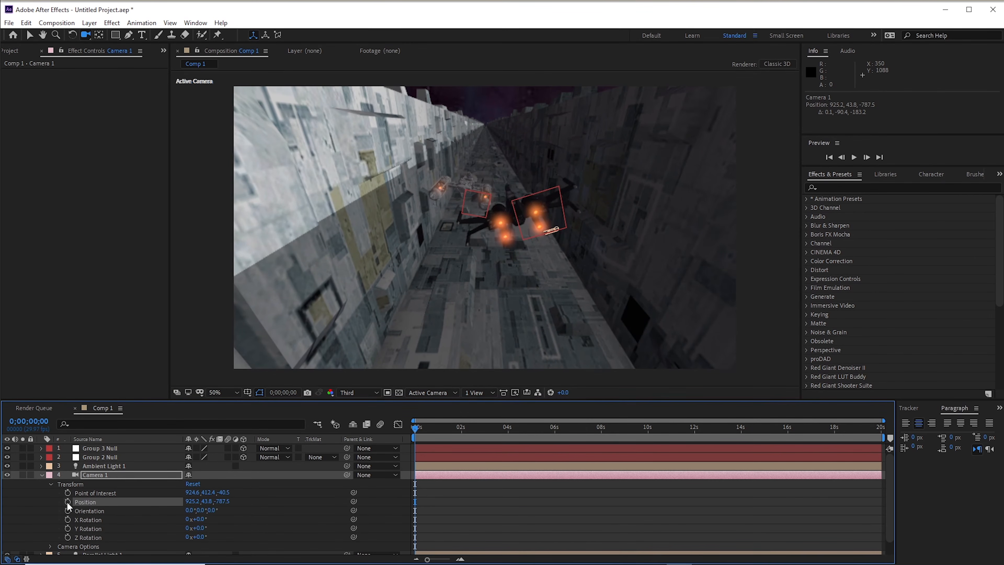
left_click(68, 492)
left_click(67, 511)
left_click(68, 519)
left_click(68, 529)
left_click(68, 537)
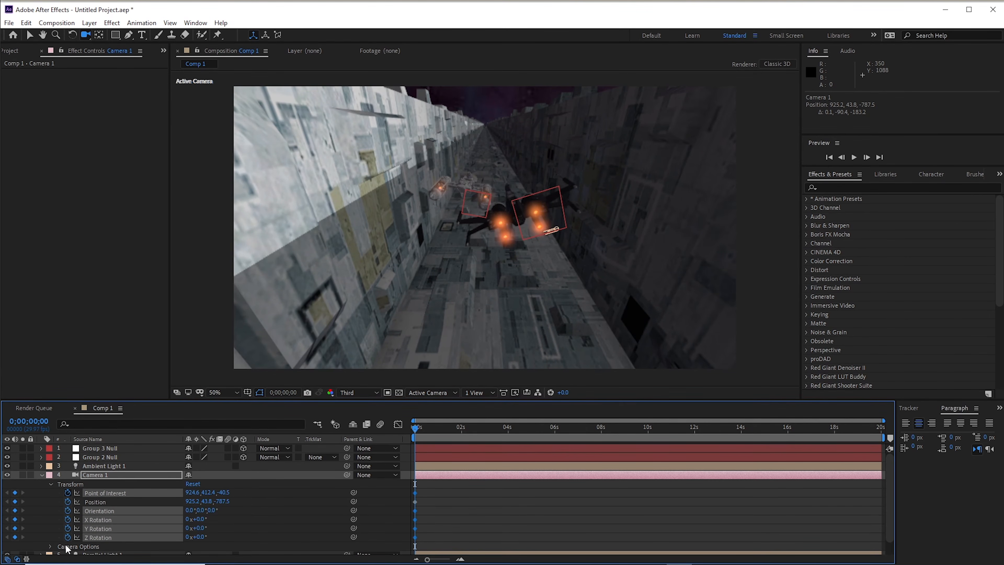
- Keyframe new Camera 1 views at 0;00;10;02, looking down on the ships, and at the timeline's end, and preview the animation
left_click_drag(415, 428, 650, 434)
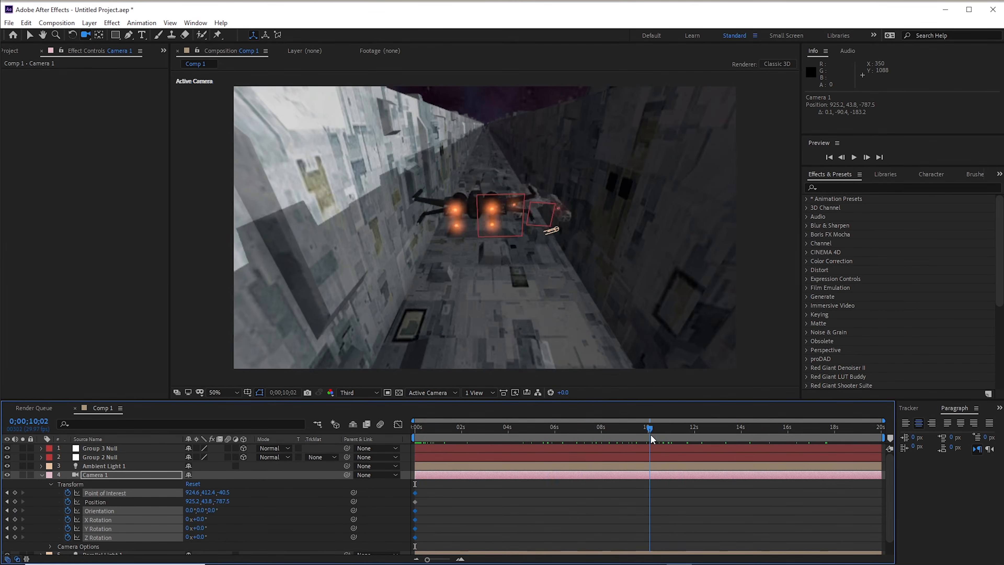
left_click_drag(536, 228, 433, 261)
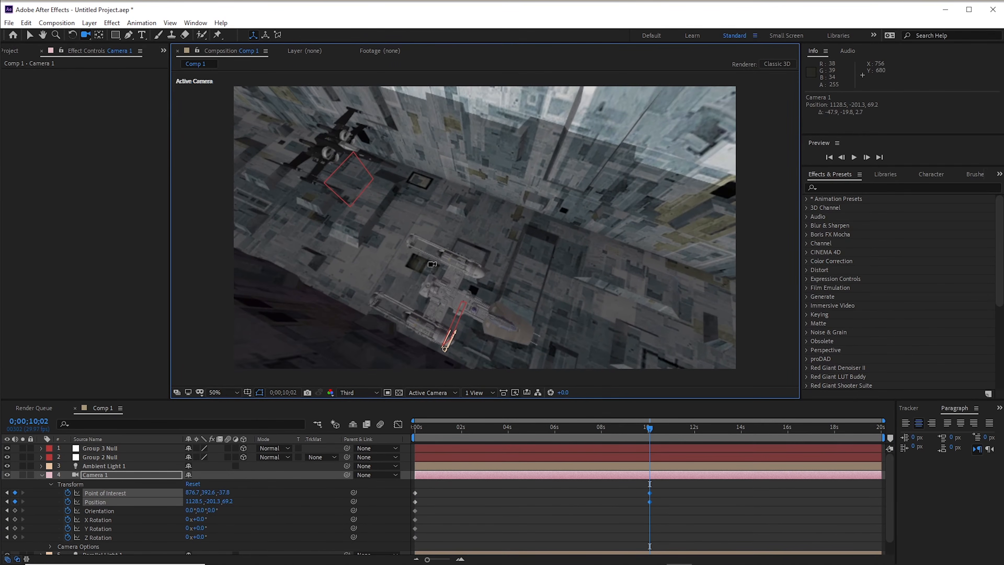
left_click_drag(651, 436, 909, 462)
left_click_drag(521, 321, 467, 295)
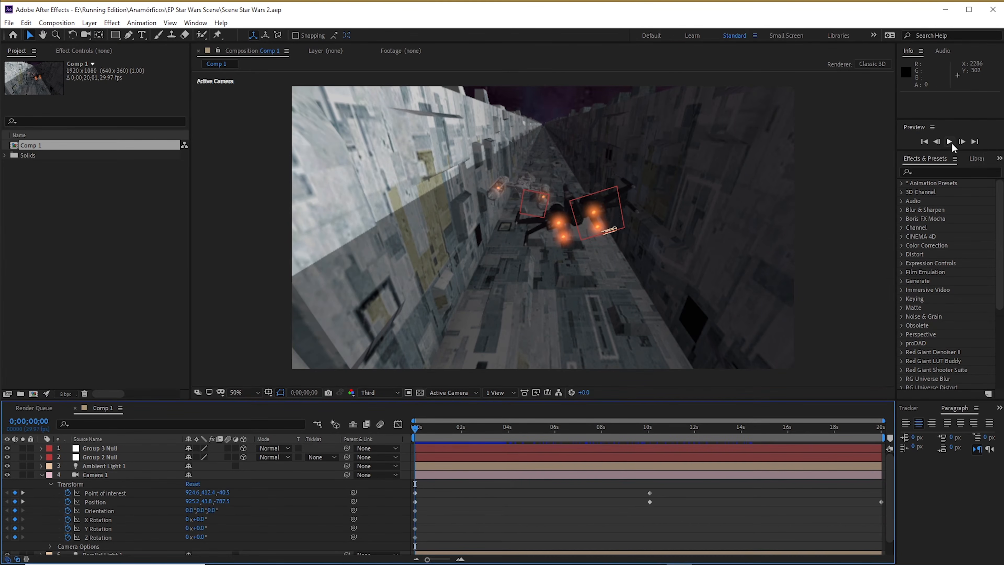
left_click(950, 142)
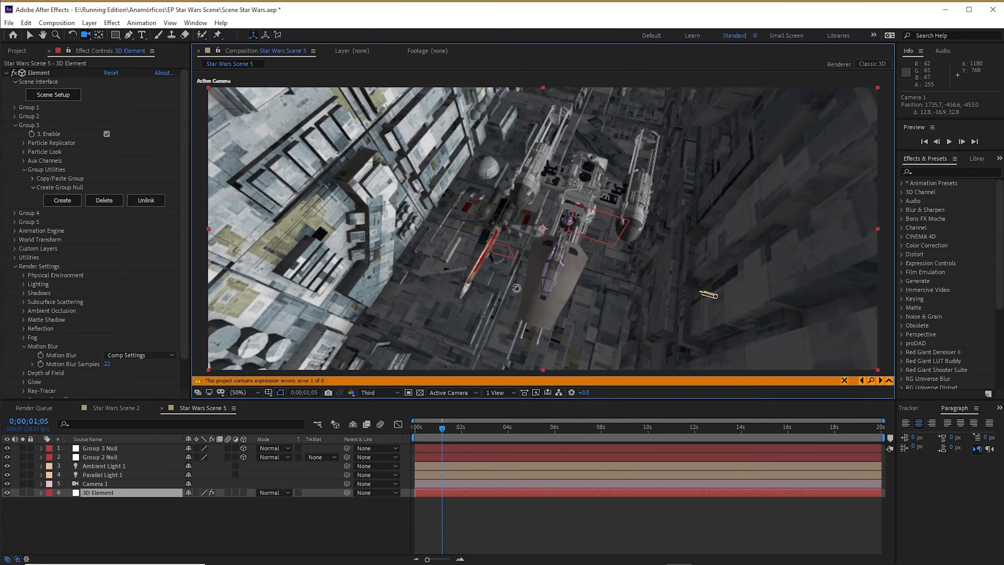
- Examine the ships and trench in Star Wars Scene 5 and Star Wars Scene 2, and preview the Comp 1 animation
left_click_drag(514, 287, 778, 265)
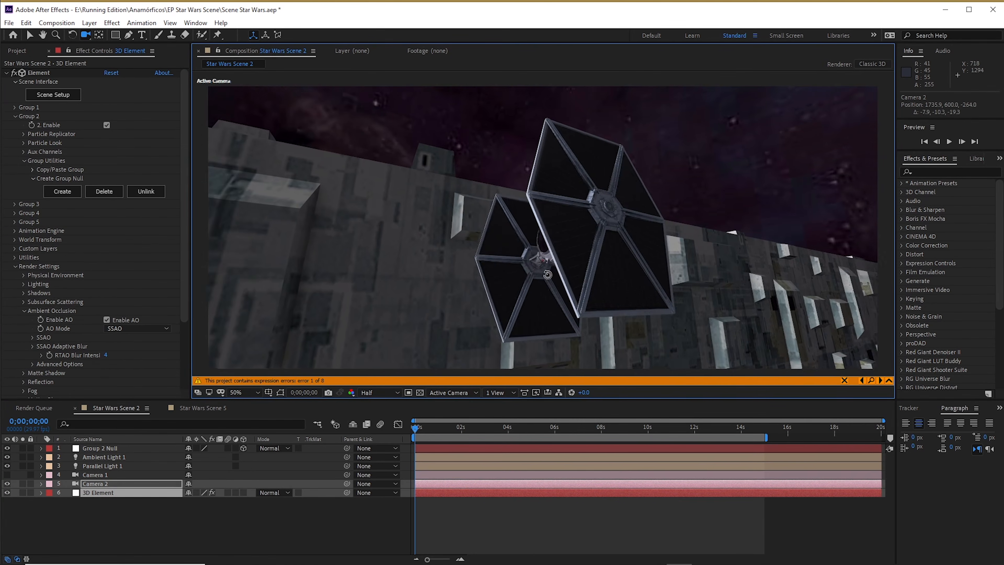
left_click_drag(547, 274, 536, 255)
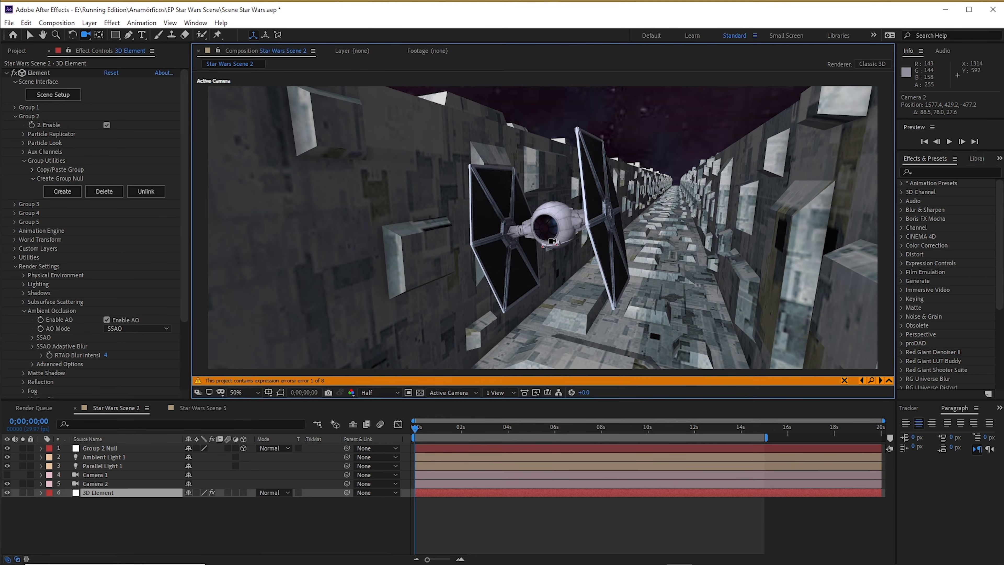
left_click_drag(552, 241, 451, 252)
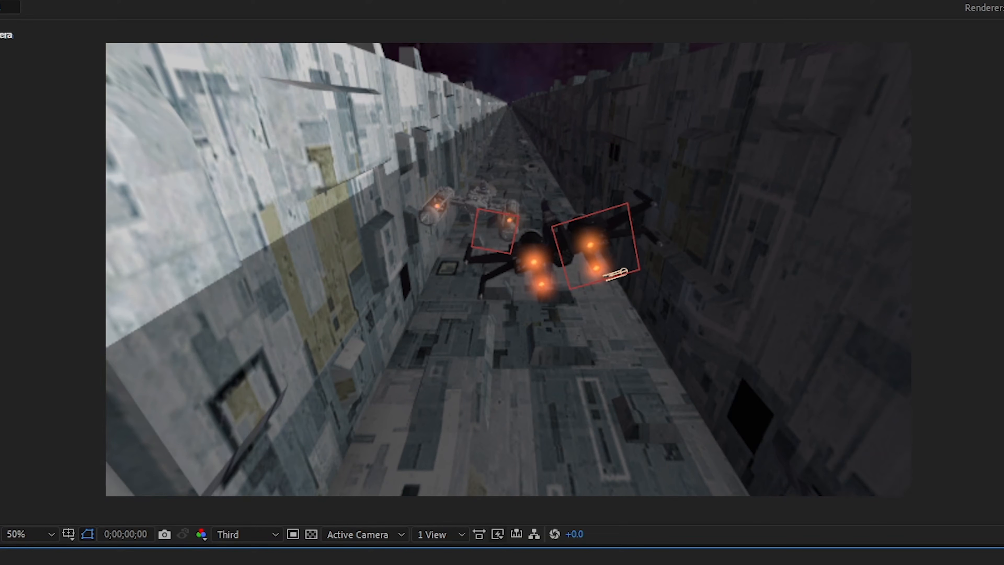
left_click_drag(634, 334, 633, 335)
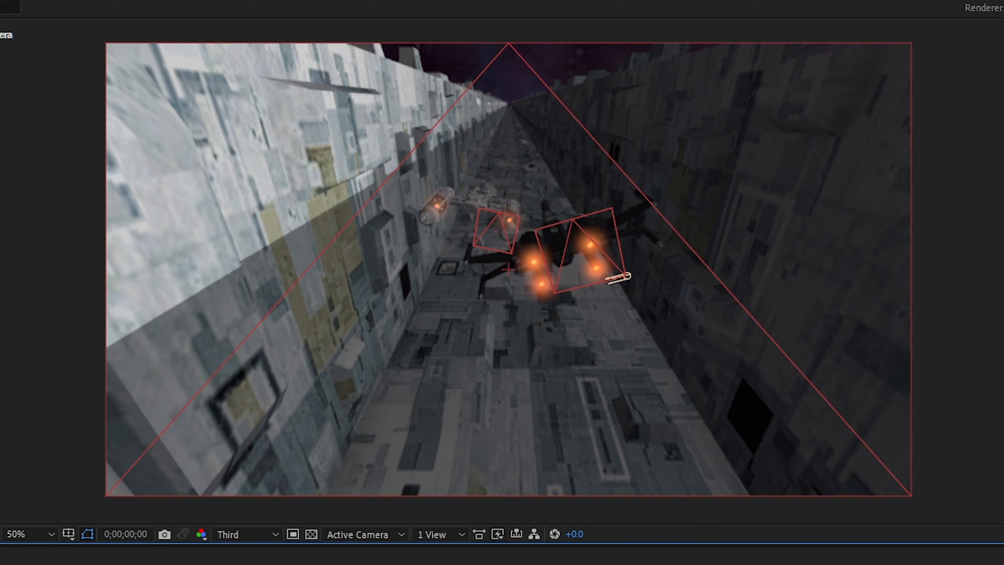
key("space")
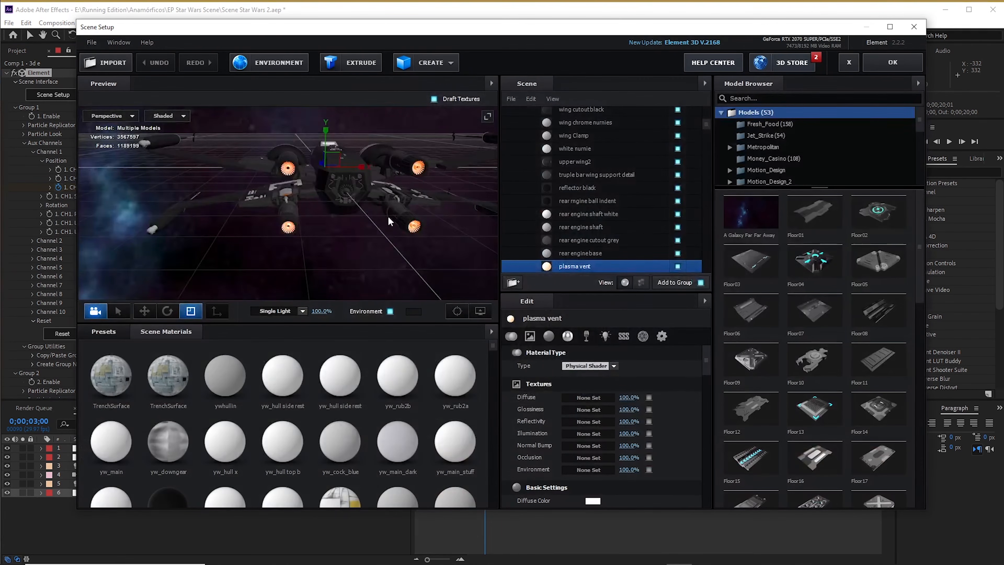
- Open the Element scene setup of the 3d e layer and collapse the xwing and ywing group folders
left_click_drag(389, 216, 371, 224)
left_click_drag(706, 124, 706, 107)
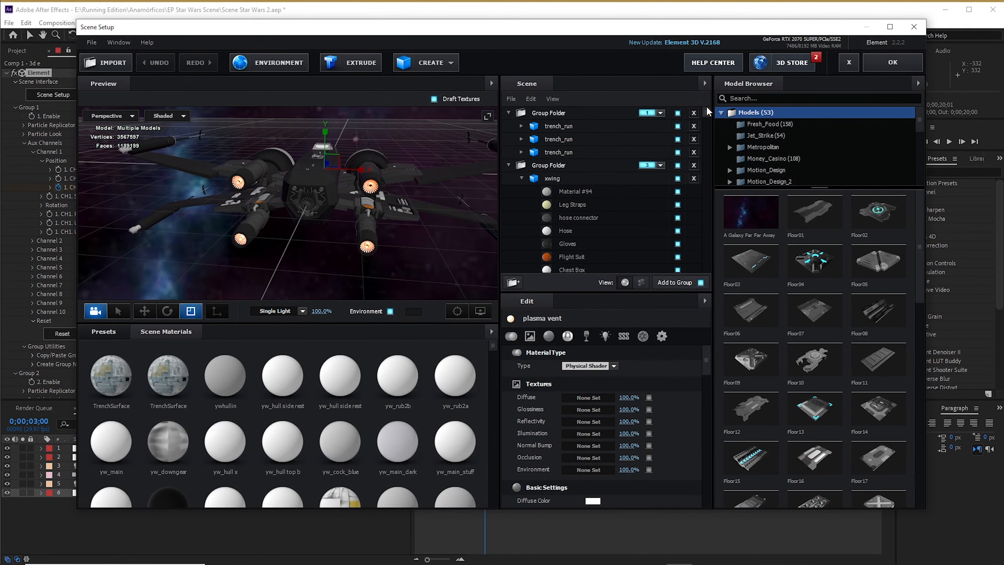
left_click(508, 165)
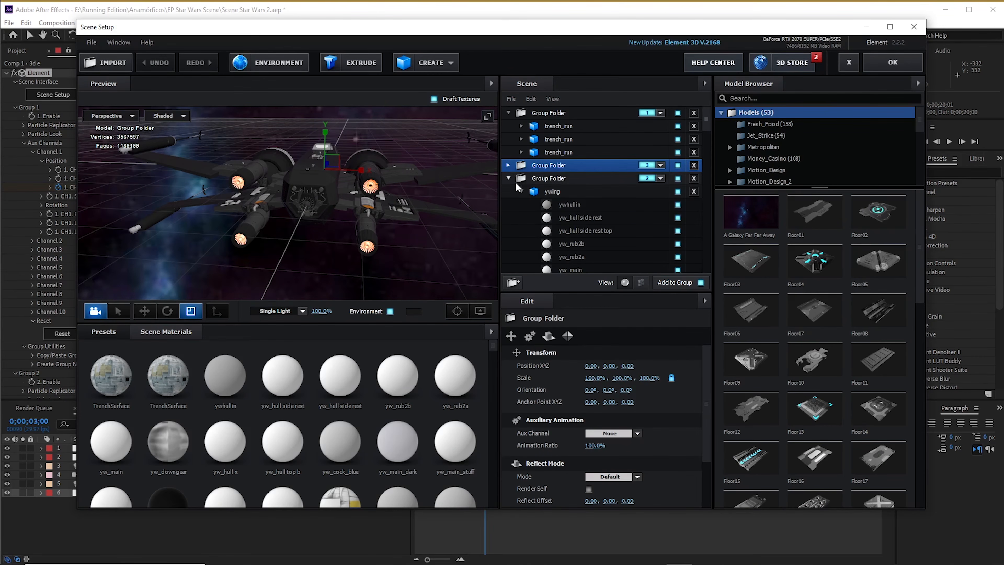
left_click(521, 191)
left_click(508, 178)
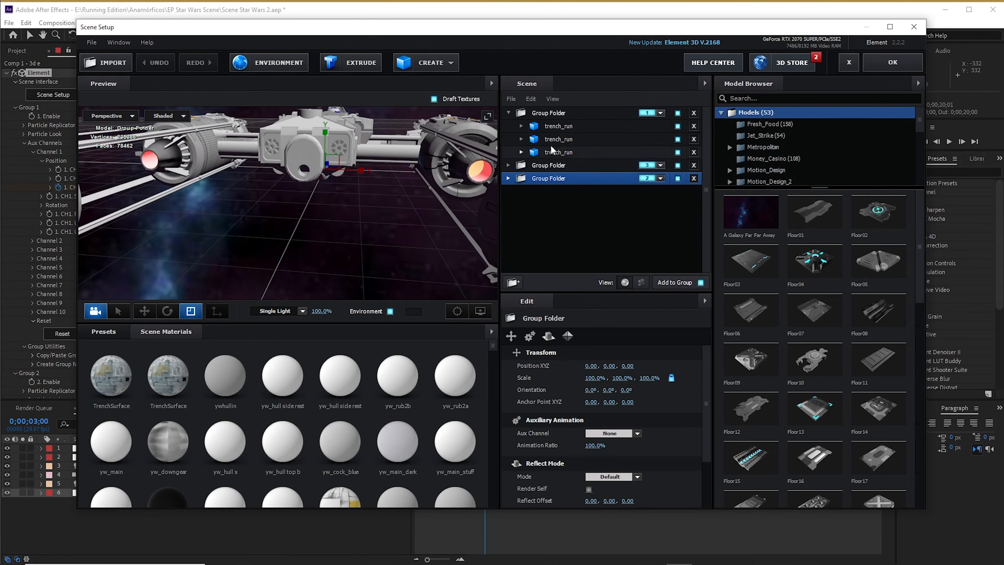
- Select the group folder holding the three trench_run models and examine the trench's walls, floor and upper surface
left_click(557, 113)
scroll(349, 205, "down", 8)
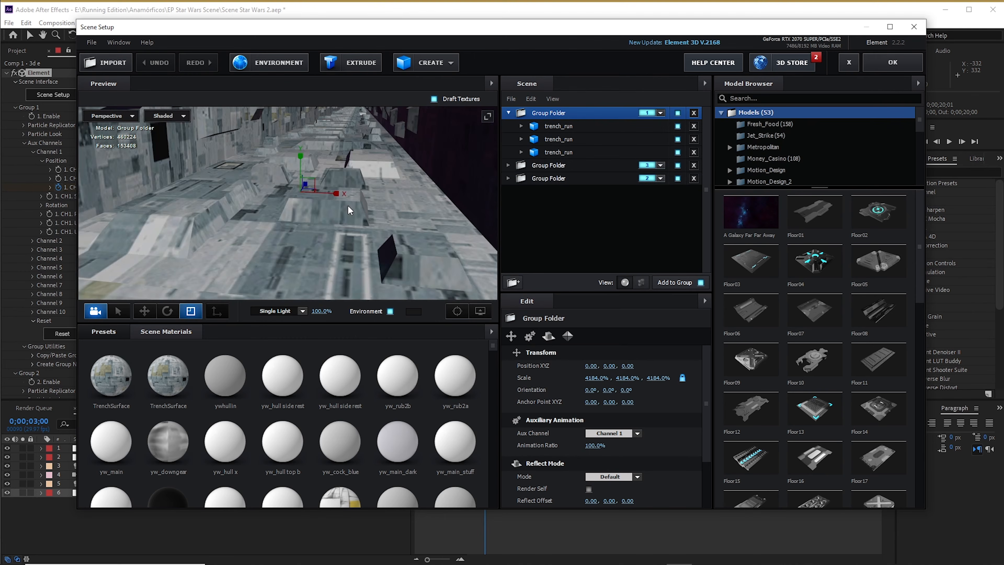
left_click_drag(369, 189, 324, 207)
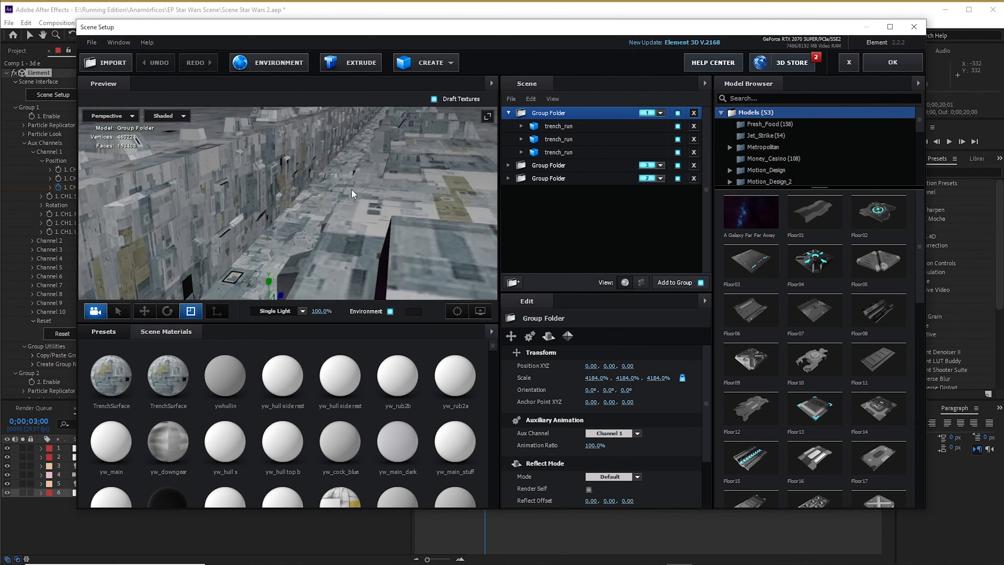
scroll(354, 177, "down", 4)
left_click_drag(186, 241, 378, 228)
scroll(331, 215, "up", 4)
left_click_drag(312, 198, 359, 177)
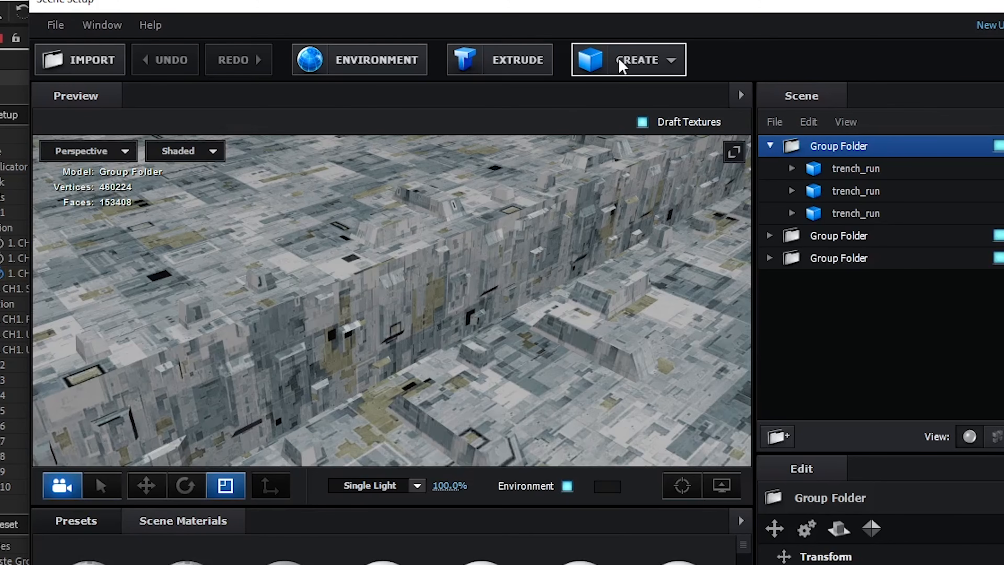
- Create a capsule model in the trench group folder and scale it down to about 4.1%, 19.1%, 4.1%
left_click(620, 65)
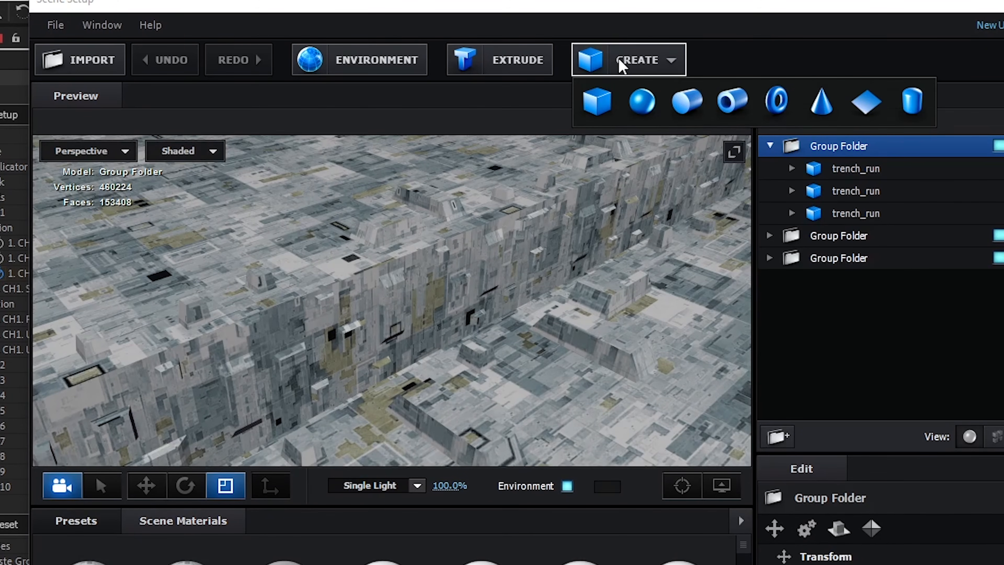
left_click(910, 103)
scroll(469, 264, "down", 5)
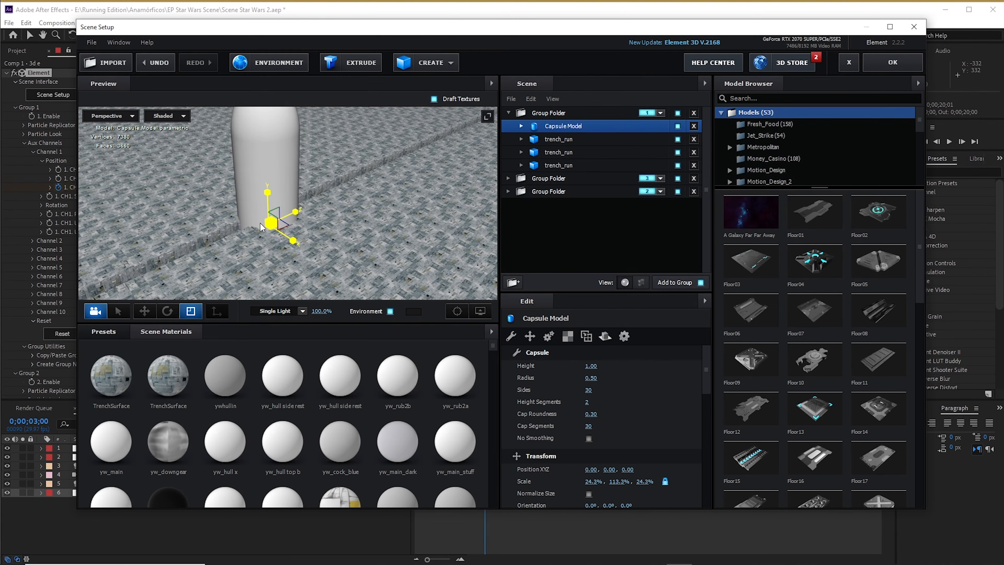
left_click_drag(261, 228, 138, 238)
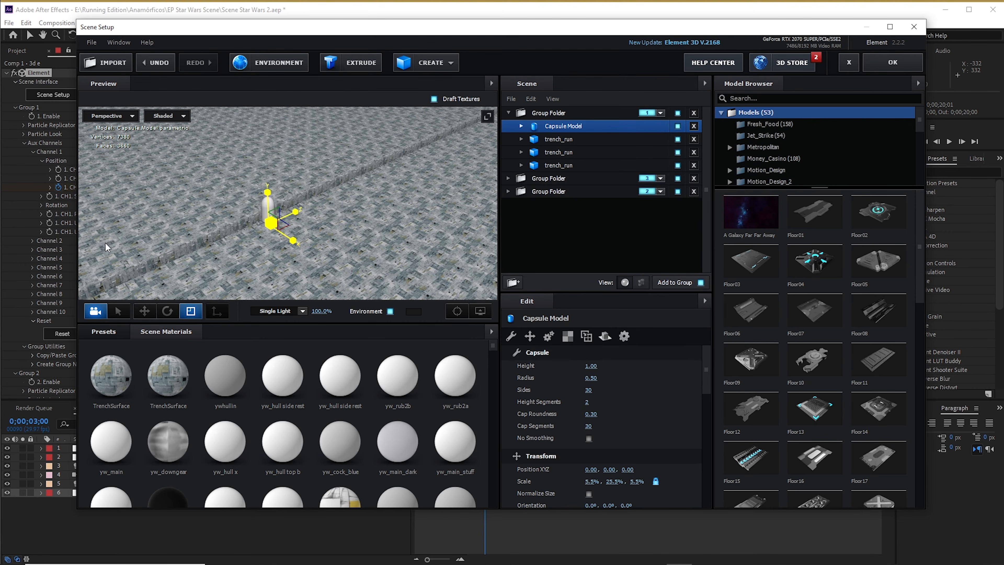
scroll(253, 241, "up", 5)
left_click_drag(262, 246, 325, 233)
scroll(328, 236, "up", 2)
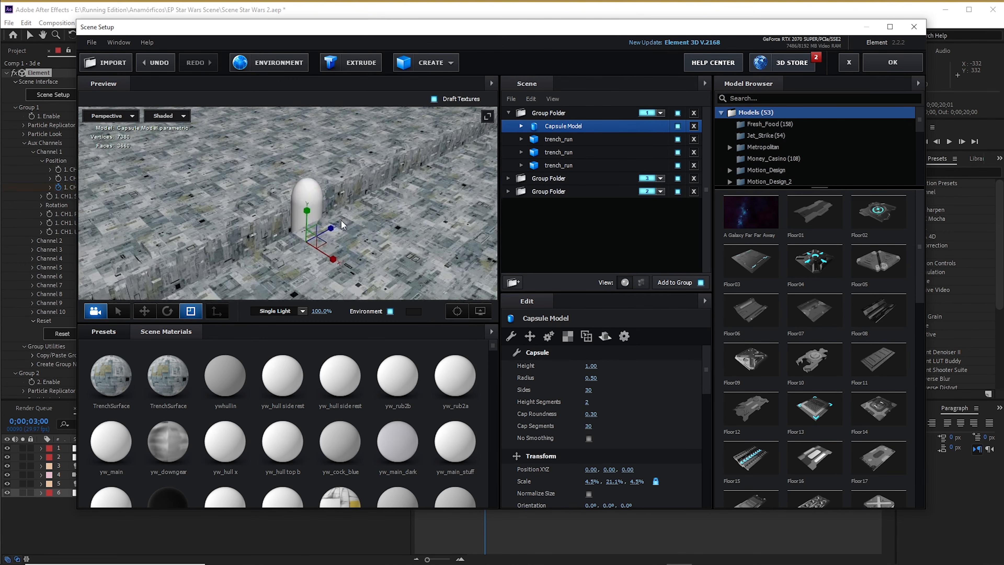
scroll(330, 237, "up", 1)
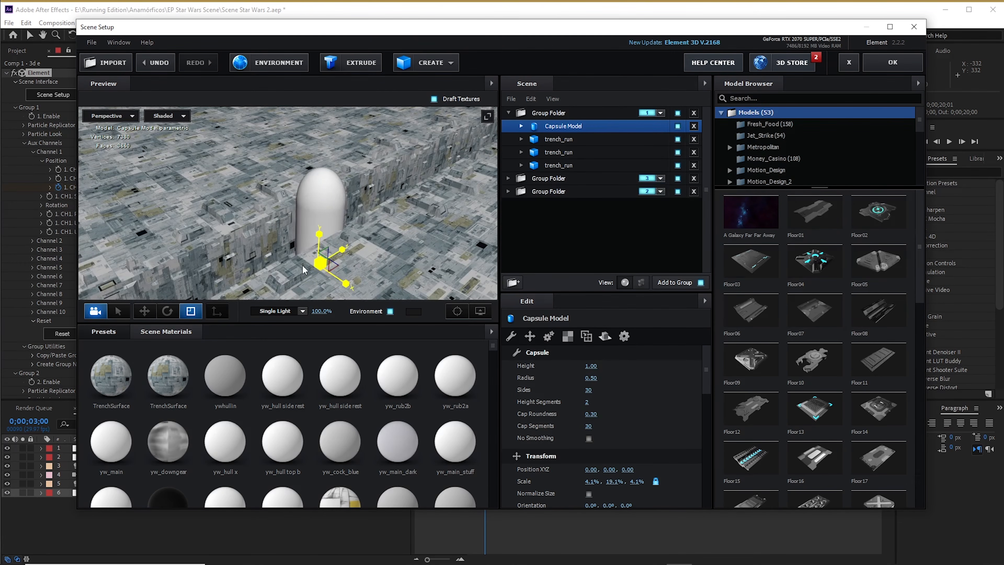
- Shape the capsule into a thin laser bolt with a 3.4% Y scale, 90° X orientation and Y position 0.07
left_click_drag(303, 266, 222, 270)
left_click(144, 310)
left_click(190, 311)
left_click_drag(319, 233, 263, 210)
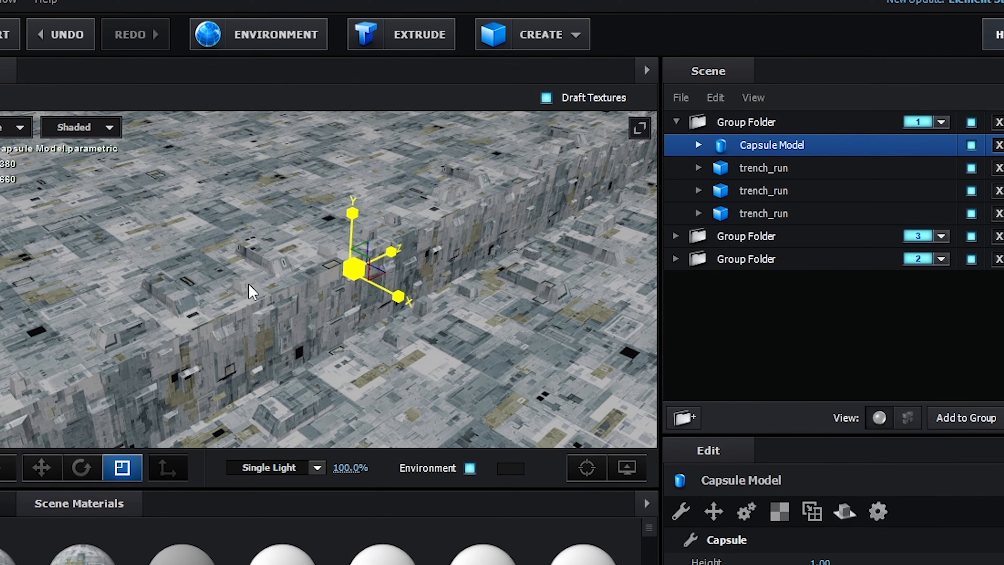
left_click(81, 467)
left_click(41, 468)
left_click(121, 467)
left_click_drag(354, 273, 349, 276)
- Give the capsule's Default material a green Illumination color with 914% intensity and examine the glowing bolt along the trench
left_click(698, 145)
left_click(780, 167)
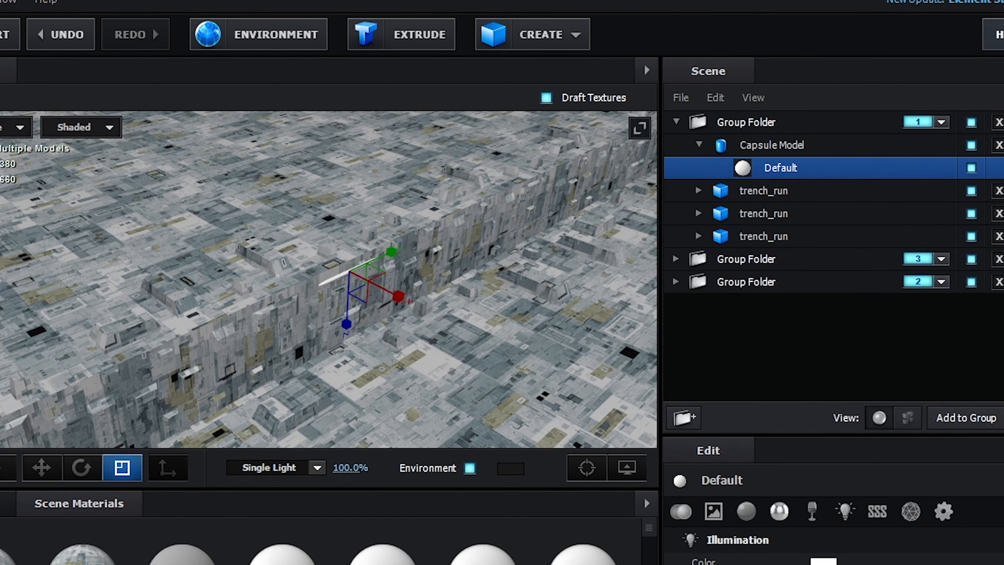
left_click(822, 560)
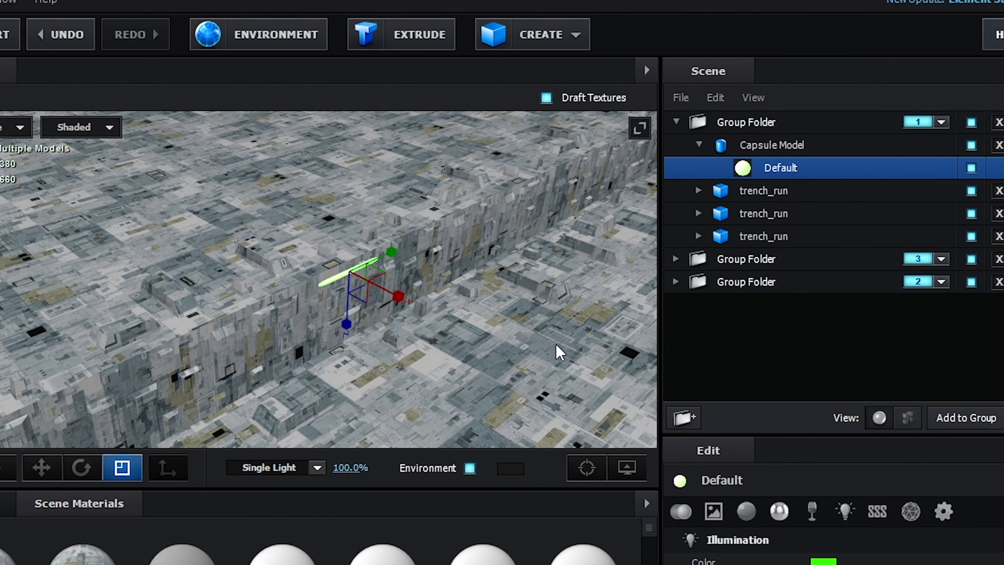
left_click_drag(557, 344, 544, 213)
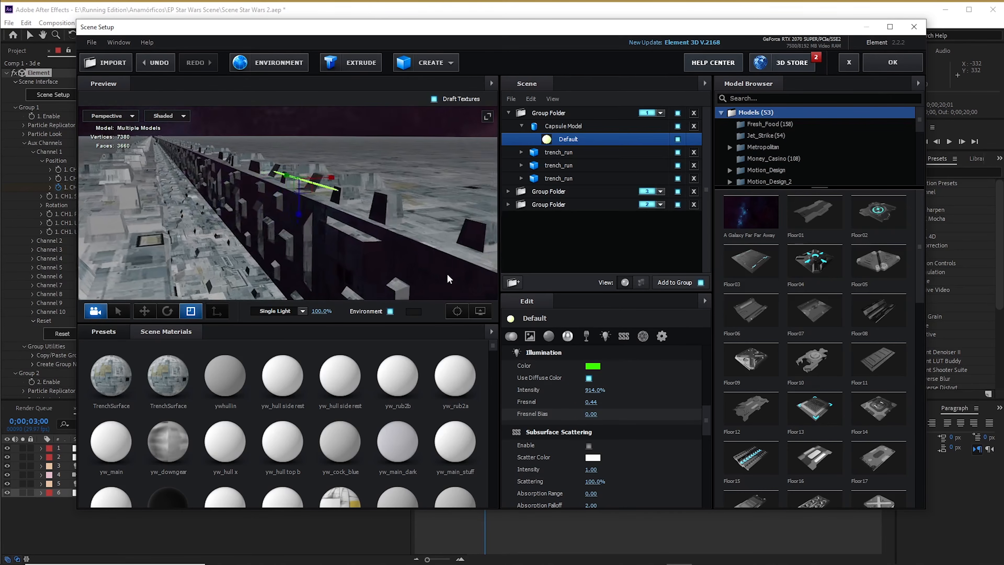
left_click_drag(572, 406, 673, 316)
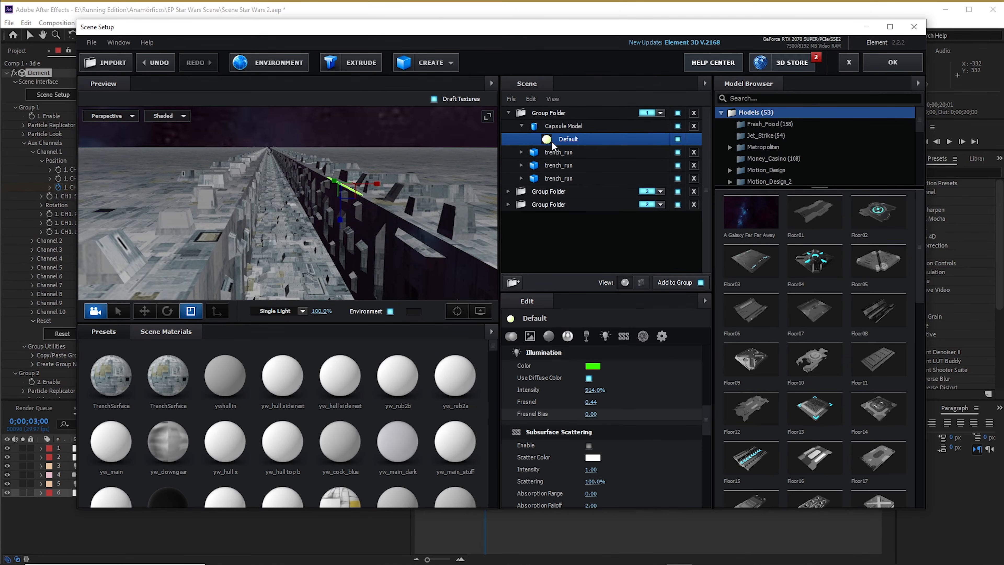
- Review the capsule's material and transform settings and open its Aux Channel choices
left_click_drag(706, 420, 707, 363)
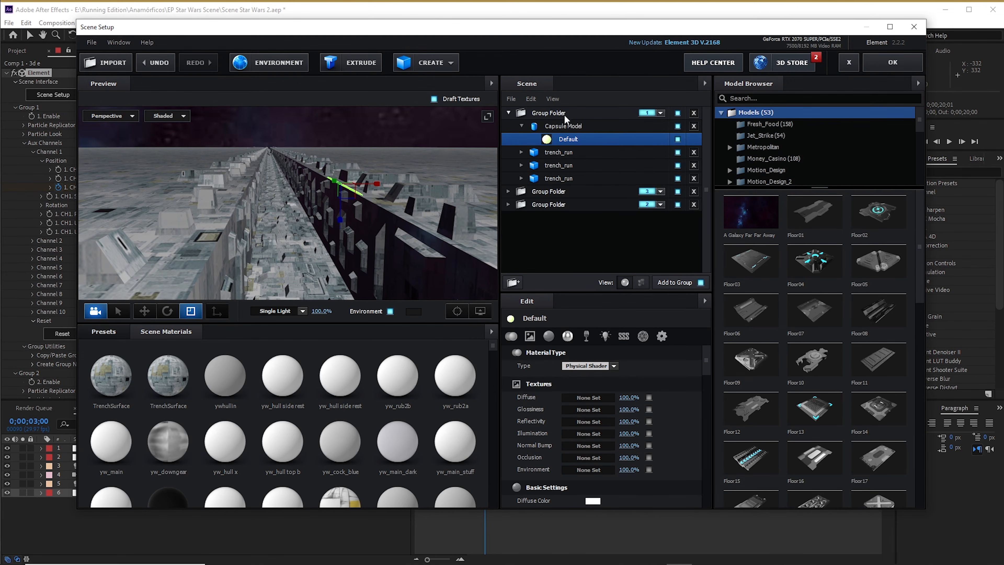
scroll(608, 415, "down", 3)
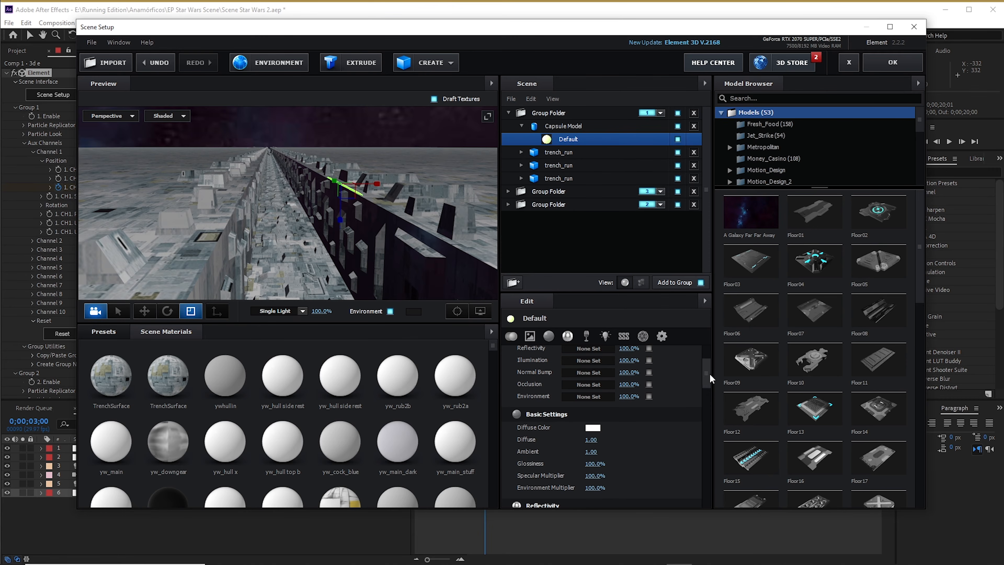
scroll(711, 379, "down", 6)
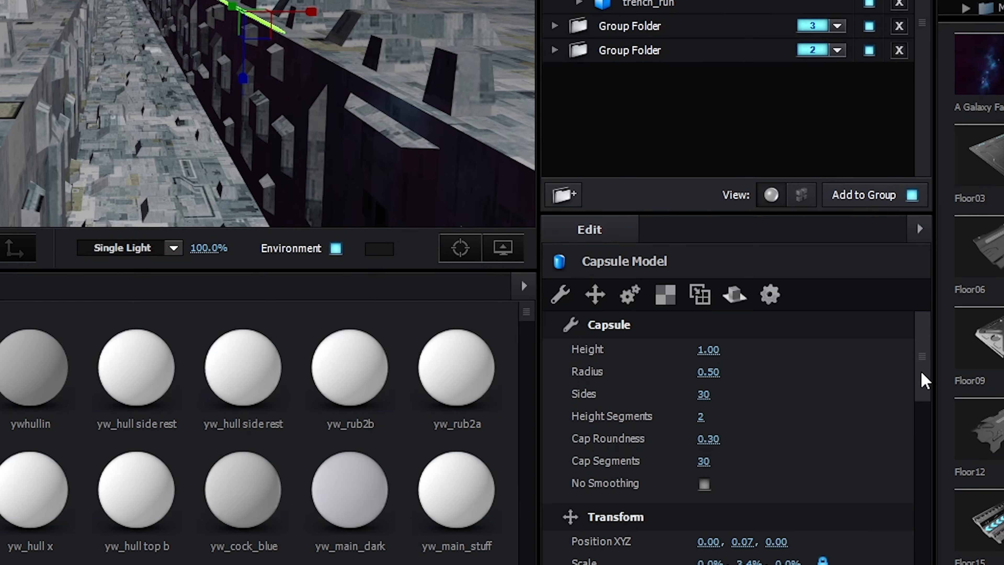
left_click_drag(921, 372, 921, 435)
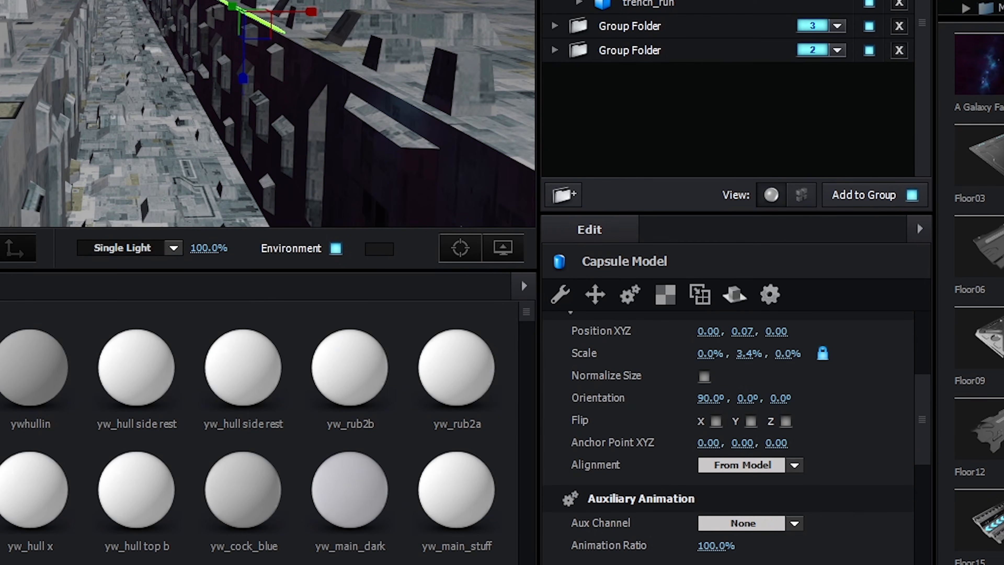
left_click(763, 525)
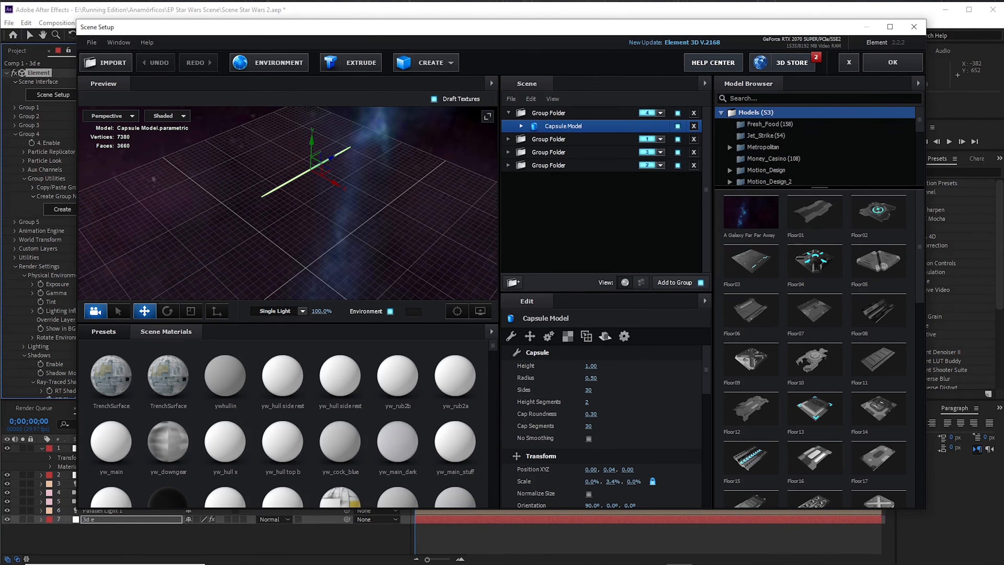
- Check the laser capsule in its group 4 folder, apply the scene setup and create a null for Group 4
left_click_drag(380, 224, 390, 232)
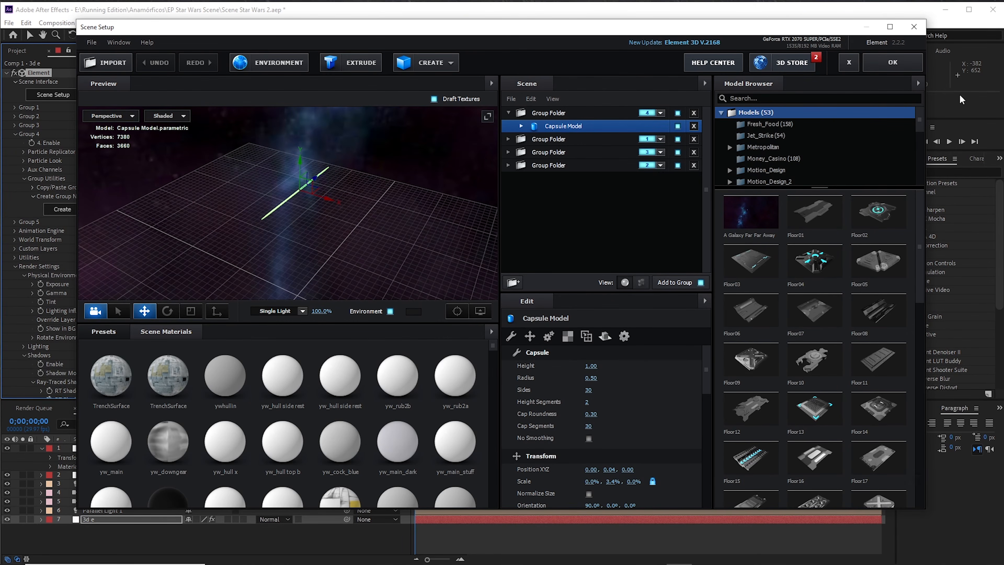
left_click(892, 62)
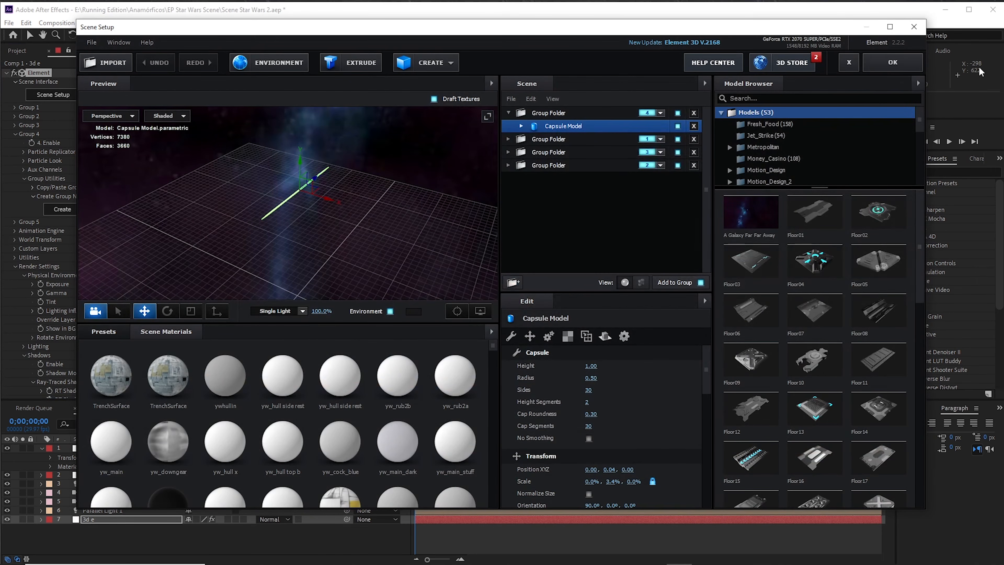
left_click(915, 66)
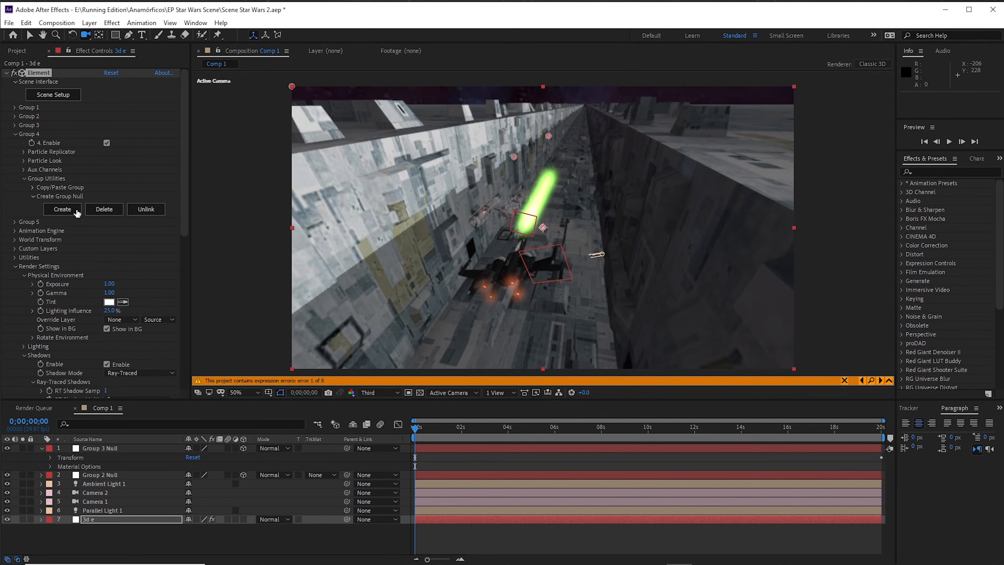
left_click(70, 213)
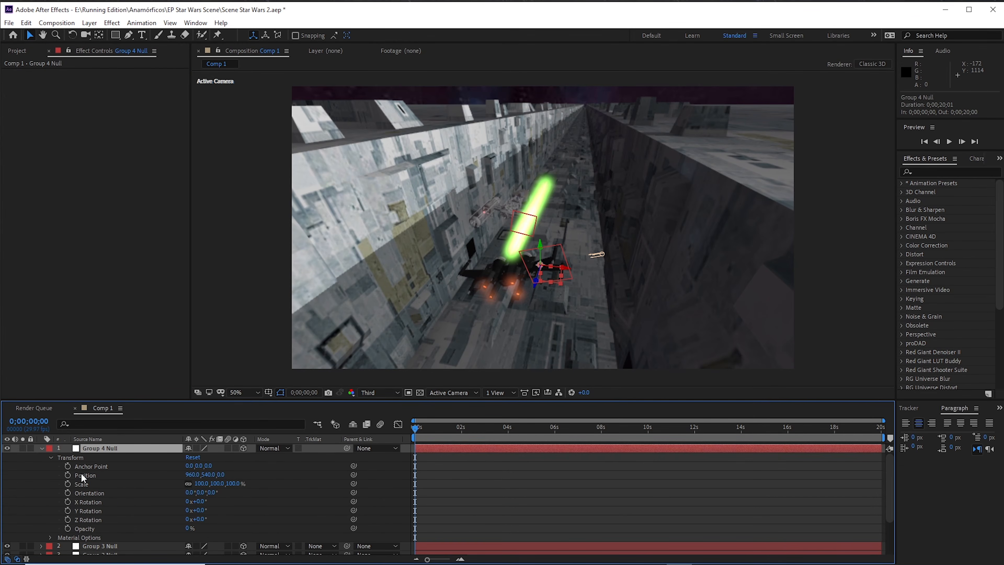
- Keyframe Group 4 Null's Position from Z 0 at the start to Z 10000 at 0;00;00;12 and preview the laser shot
left_click_drag(414, 429, 434, 429)
left_click_drag(220, 474, 253, 477)
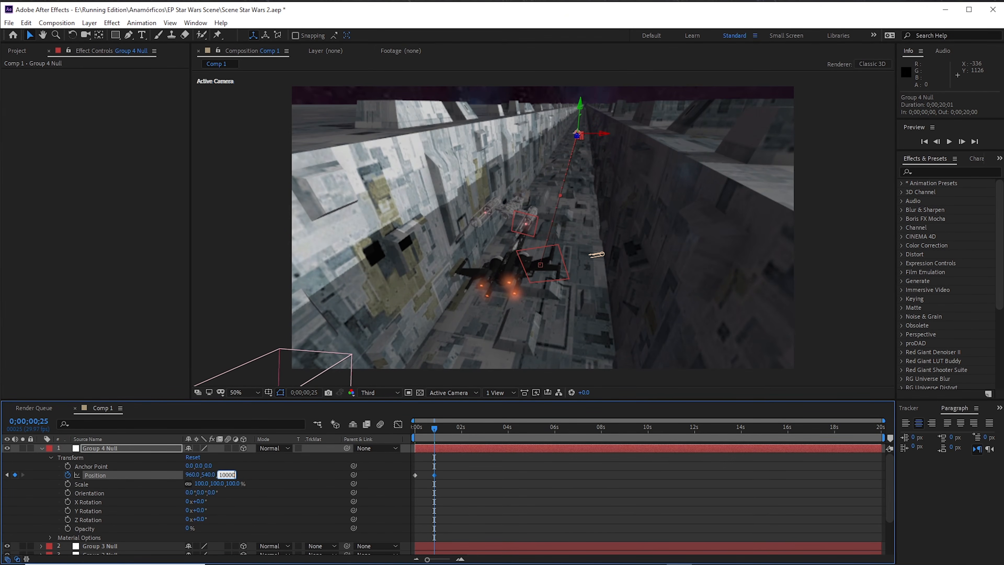
left_click_drag(434, 428, 401, 430)
key("space")
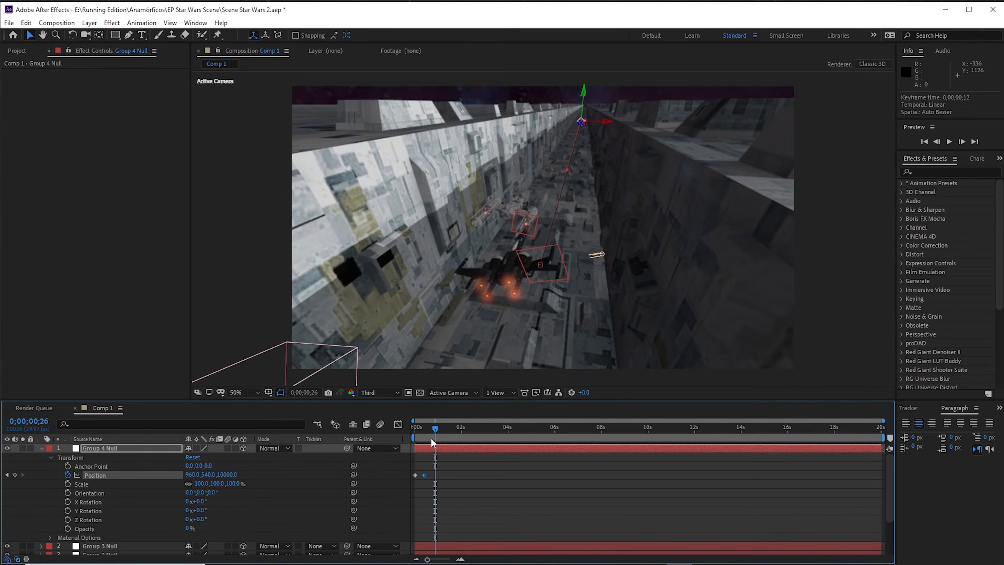
left_click_drag(424, 428, 399, 430)
key("space")
key("space")
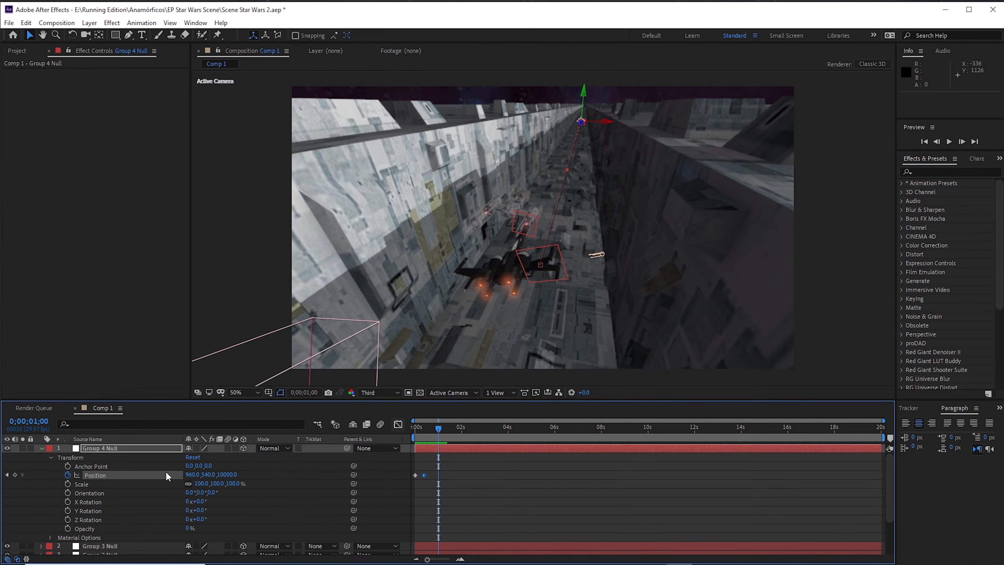
- Set Group 4's particle count to 5 on the 3d e layer, with X Scatter 18.4, Y Scatter 5.3 and Z Scatter 1000
left_click(103, 448)
scroll(91, 549, "down", 2)
left_click(88, 550)
key("Home")
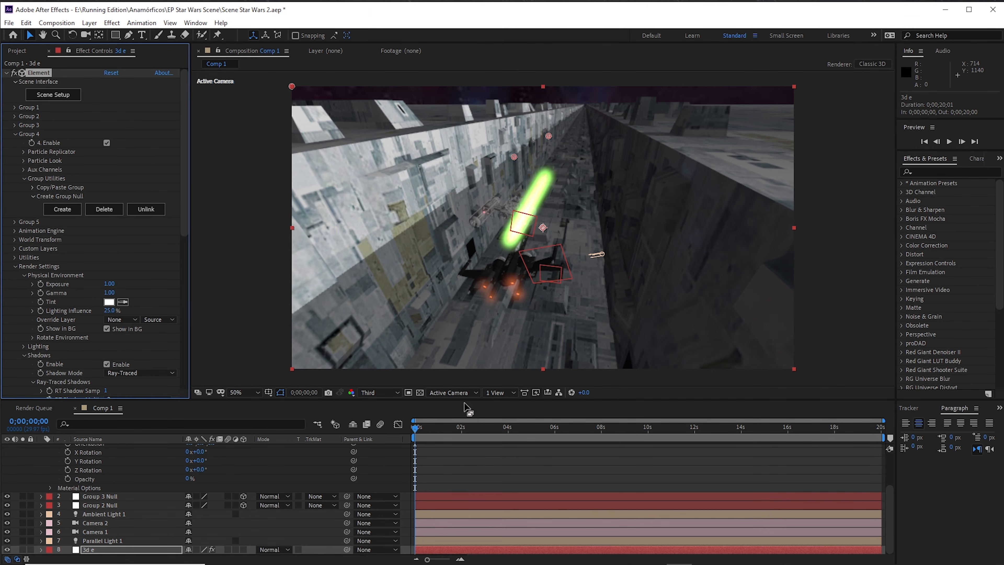
left_click_drag(417, 430, 413, 430)
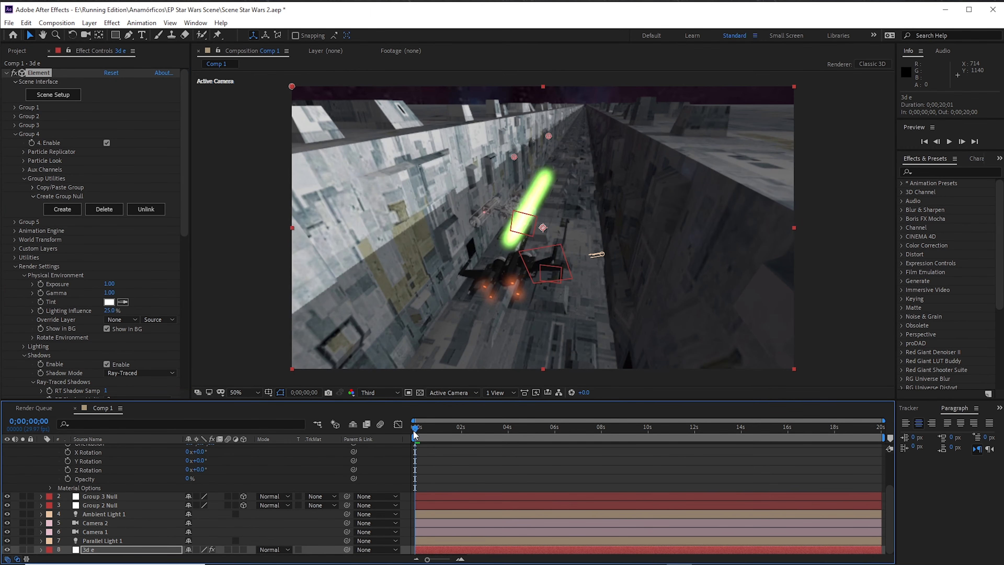
left_click(24, 152)
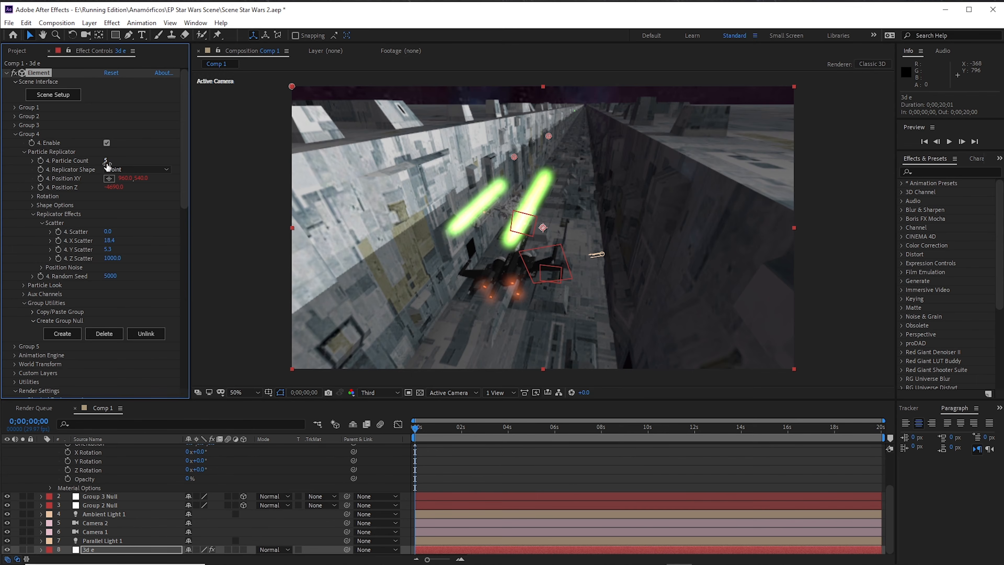
mouse_move(415, 431)
left_mouse_down()
mouse_move(428, 432)
mouse_move(414, 432)
left_mouse_up()
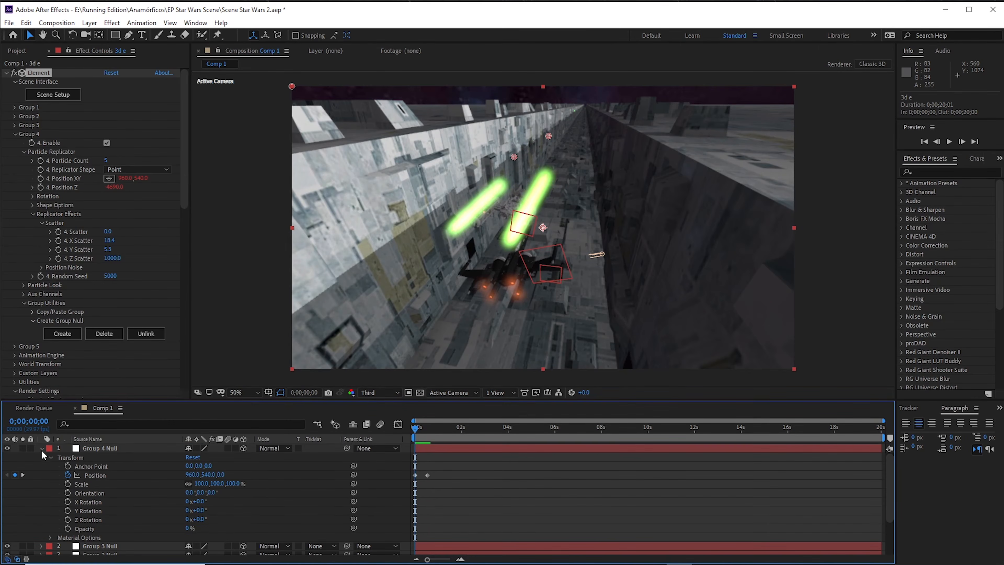
- Duplicate Group 4 Null's two Position keyframes about one second into the timeline and preview the repeated laser shots
left_click(42, 449)
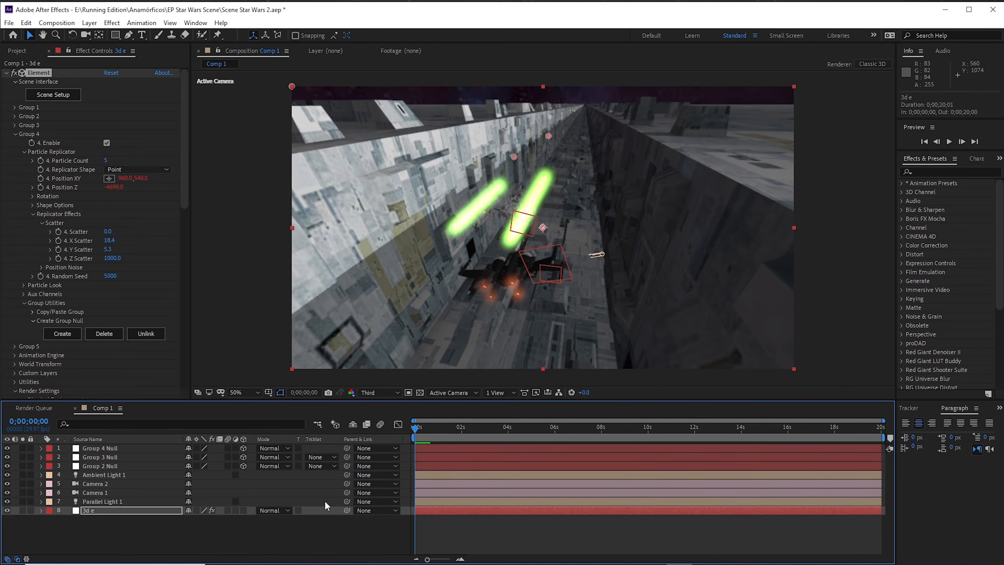
left_click(41, 449)
left_click_drag(449, 477, 403, 467)
key("ctrl+c")
left_click(435, 429)
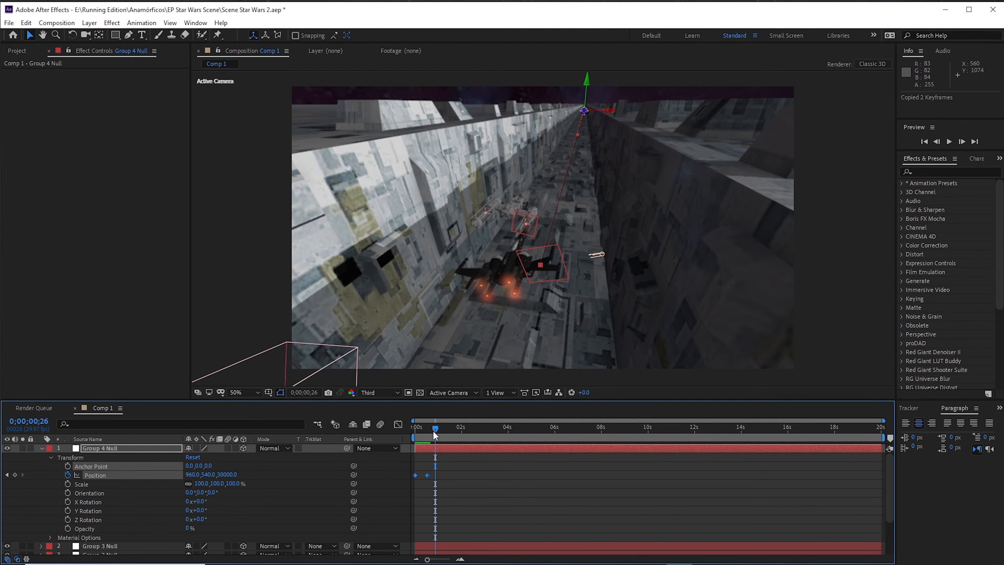
key("ctrl+v")
key("Home")
key("space")
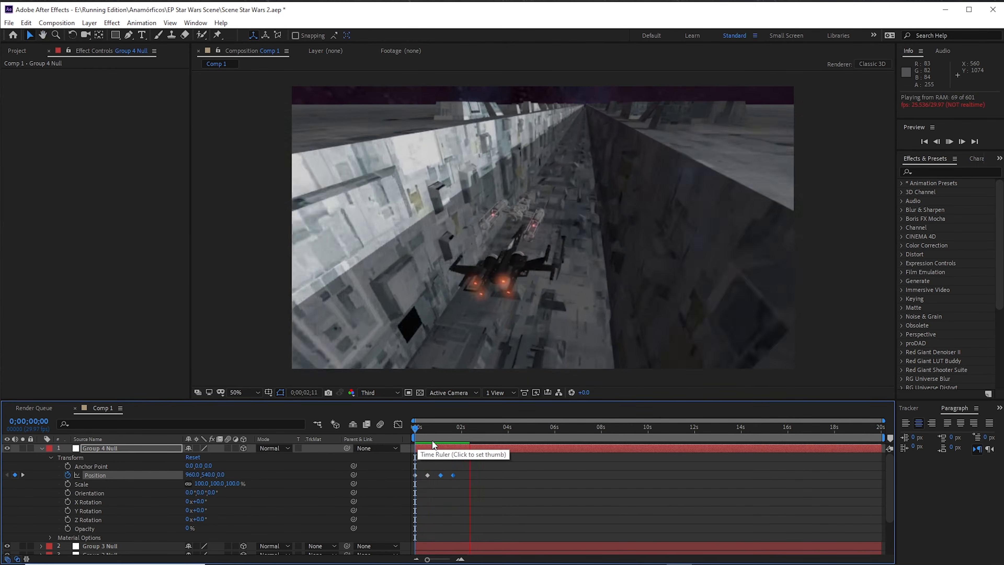
key("space")
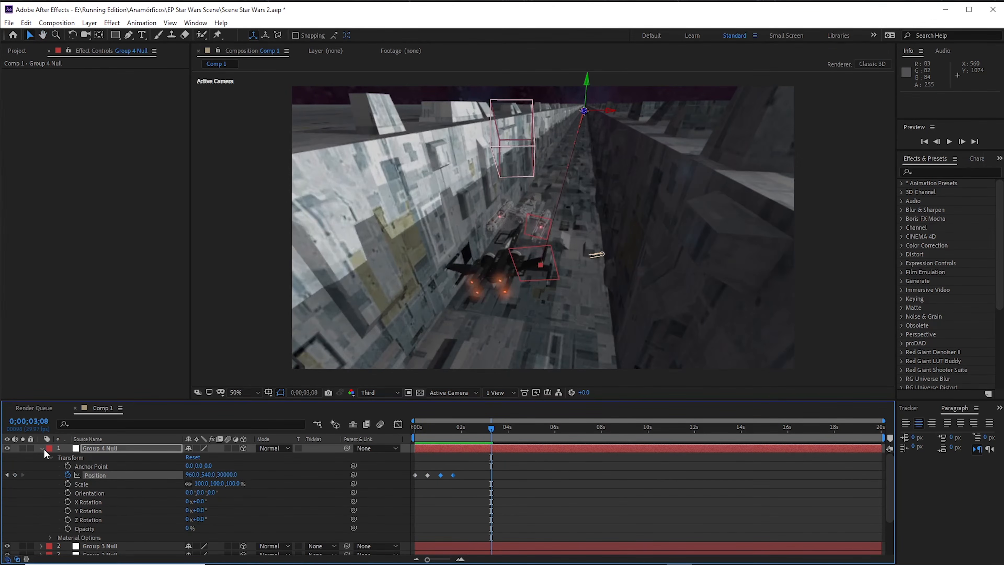
- Collapse the Group 4 Null properties and delete the Camera 2 layer
left_click(40, 447)
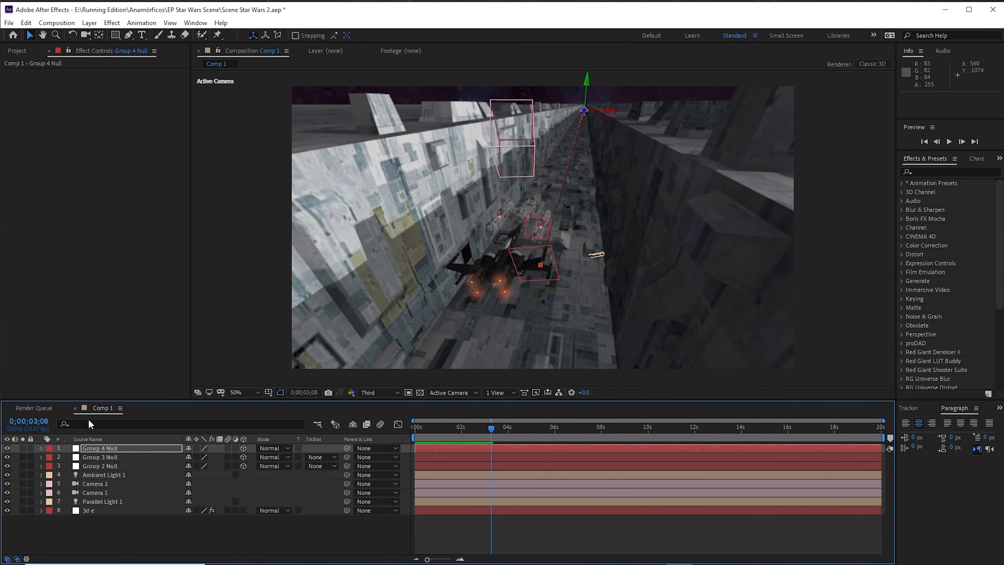
left_click(95, 493)
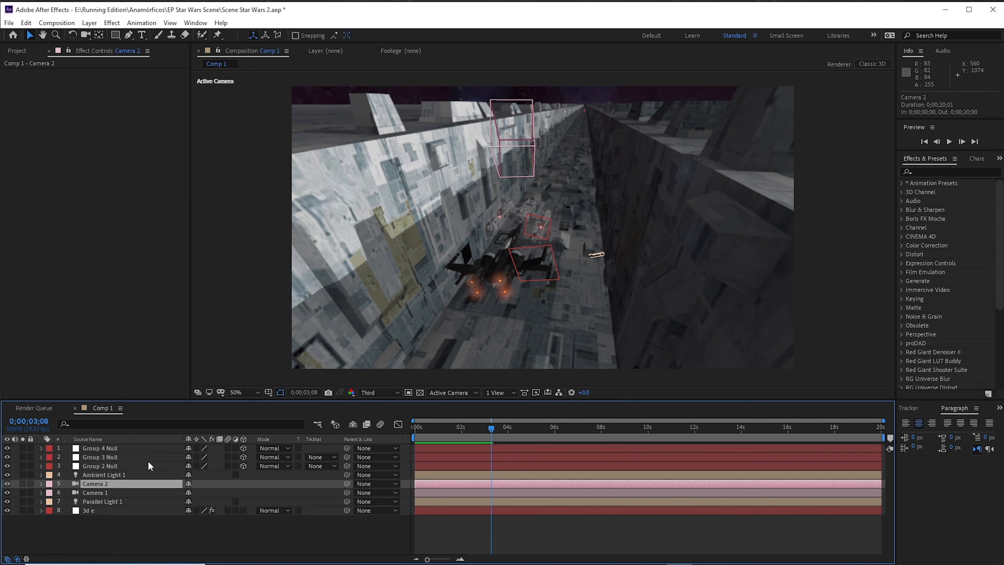
key("Delete")
- Copy Group 4 Null's second pair of Position keyframes to 0;00;06;22 and preview from the start
left_click_drag(421, 427, 572, 431)
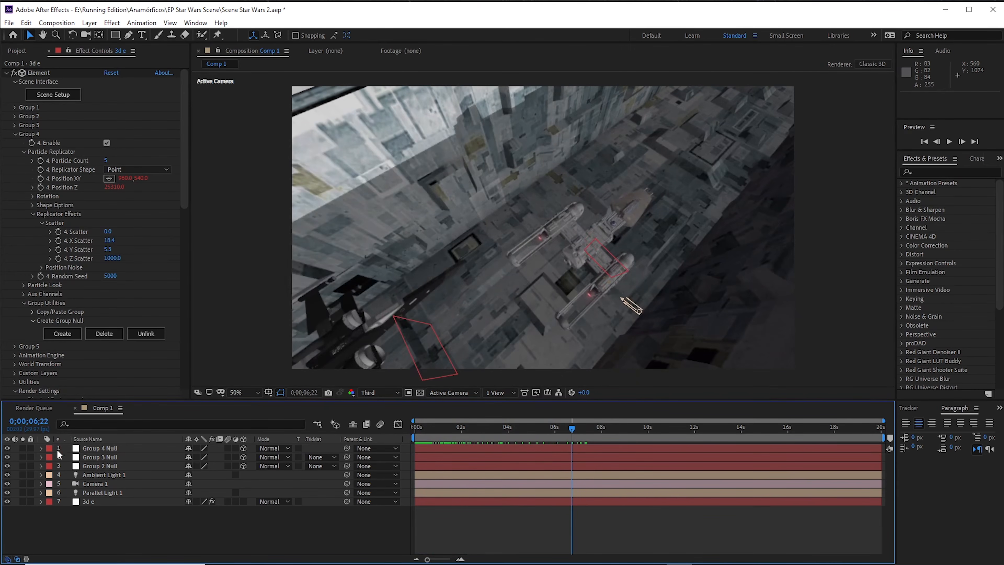
left_click(41, 449)
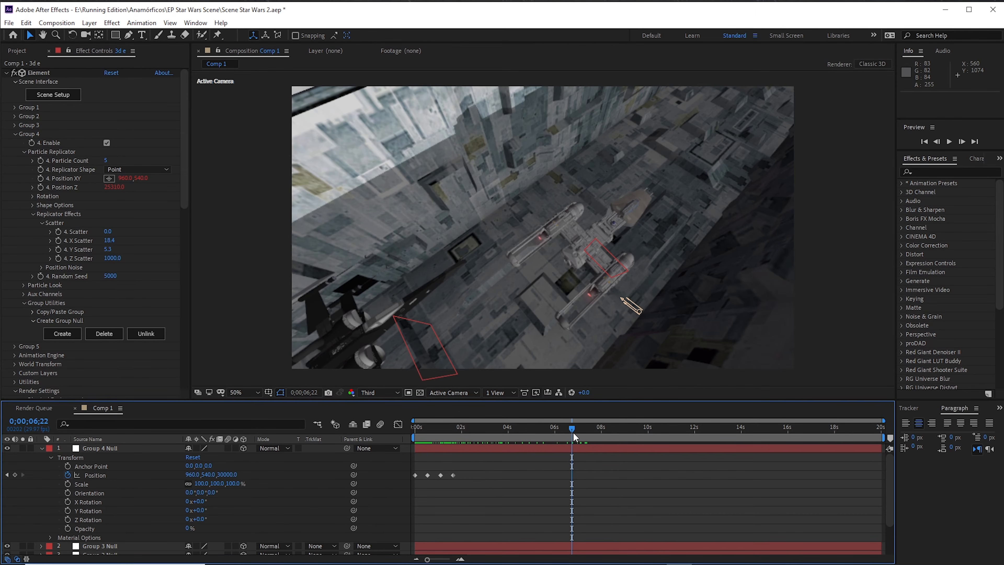
left_click_drag(474, 466, 439, 479)
key("ctrl+c")
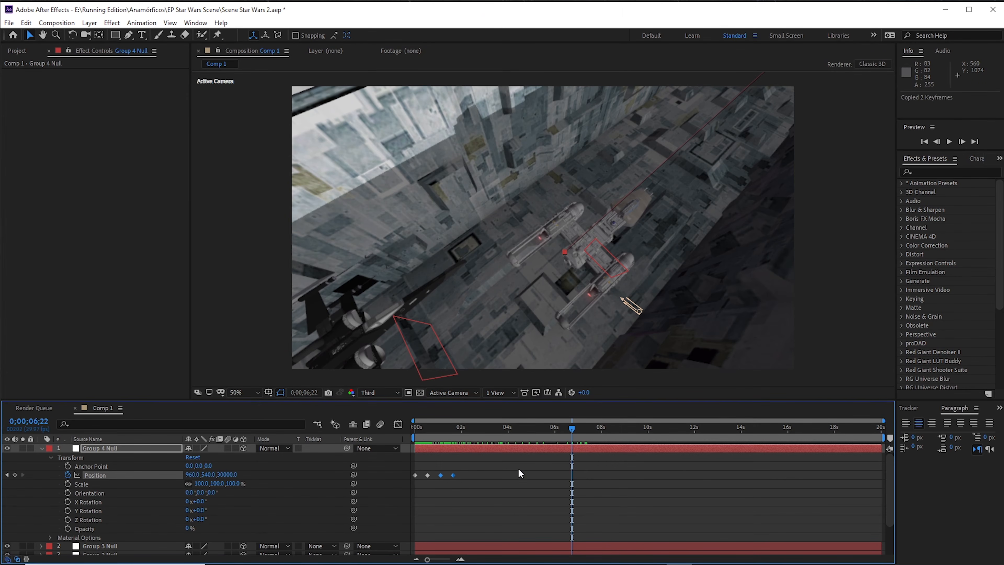
key("ctrl+v")
left_click_drag(572, 429, 399, 425)
key("space")
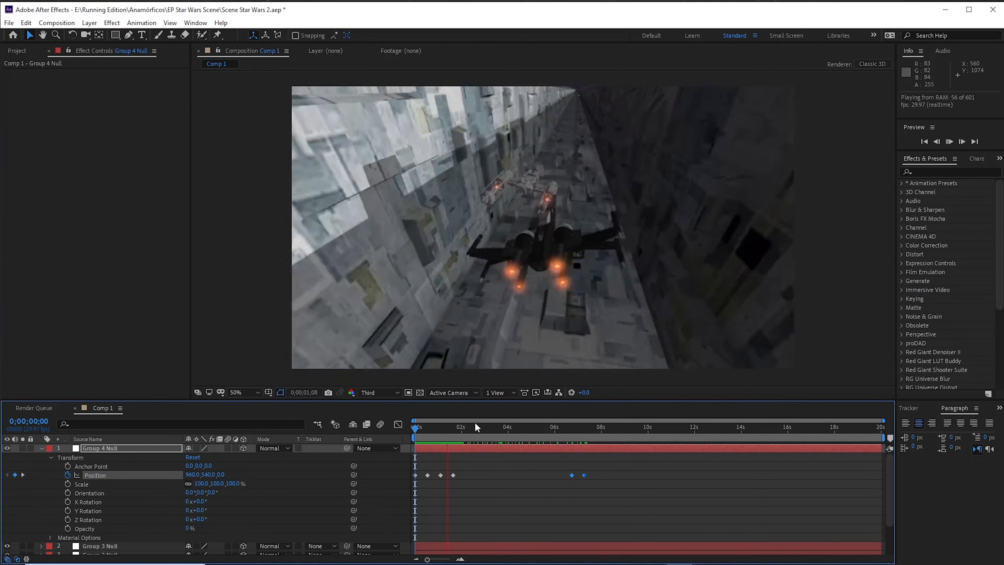
- Arrange Group 4 Null's additional Position keyframe pairs at about 3 and 6 seconds, preview the shots, and collapse the layer
key("space")
left_click_drag(572, 476, 495, 478)
key("ctrl+z")
key("space")
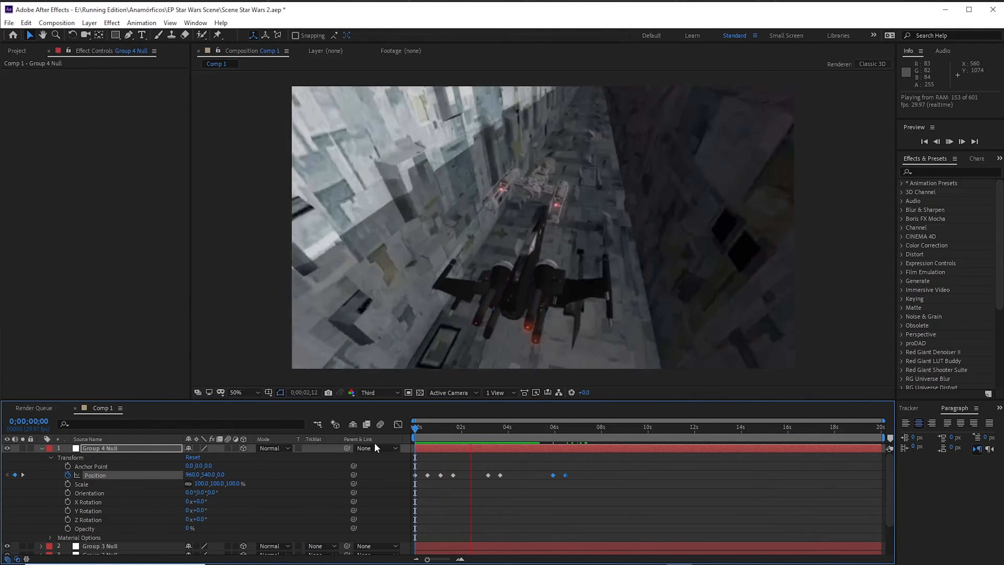
key("space")
left_click(42, 448)
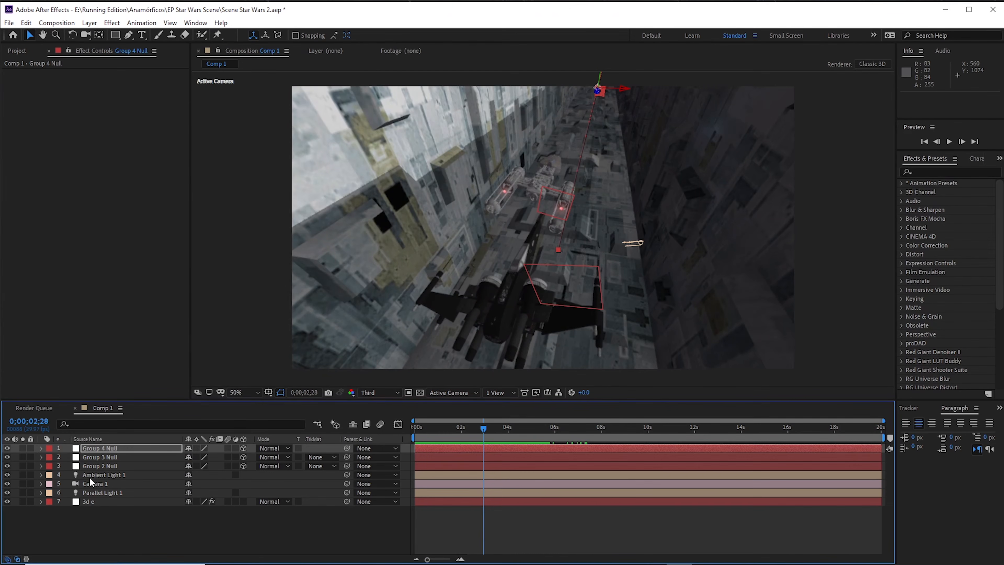
- Set Motion Blur to On in the 3d e layer's Element render settings and preview the animation from the start
left_click(90, 502)
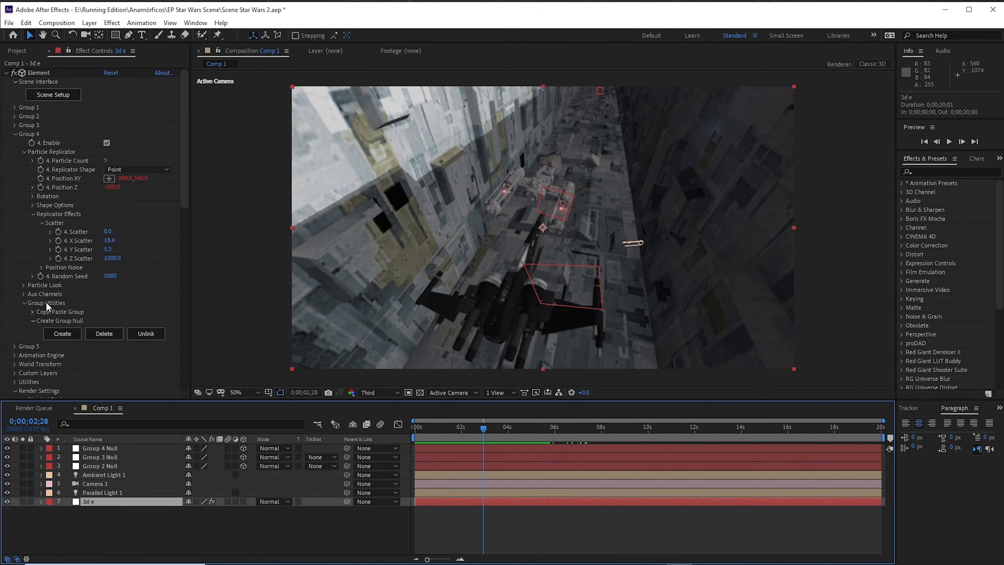
left_click(24, 152)
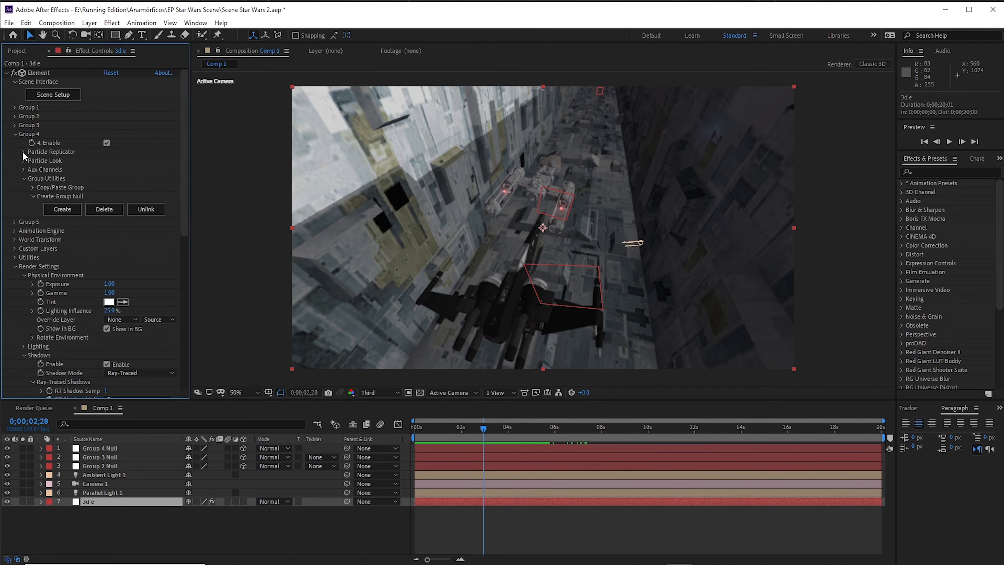
scroll(51, 315, "down", 5)
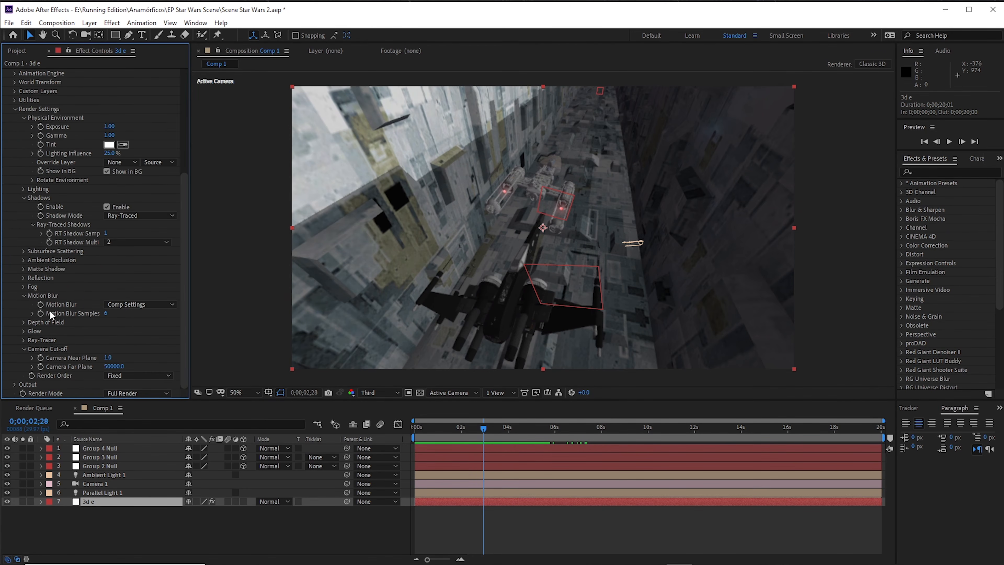
left_click(140, 304)
left_click(122, 323)
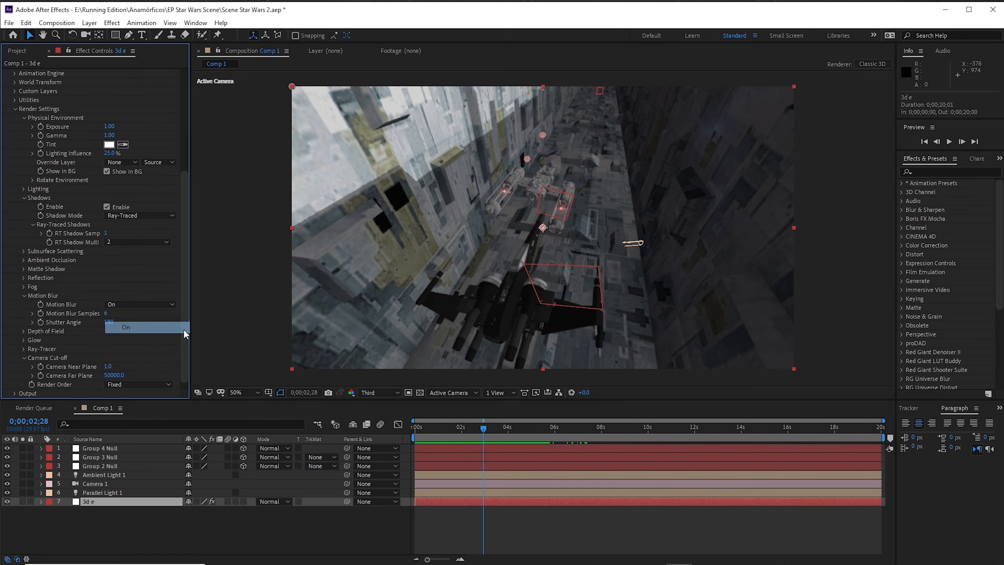
left_click(414, 428)
key("space")
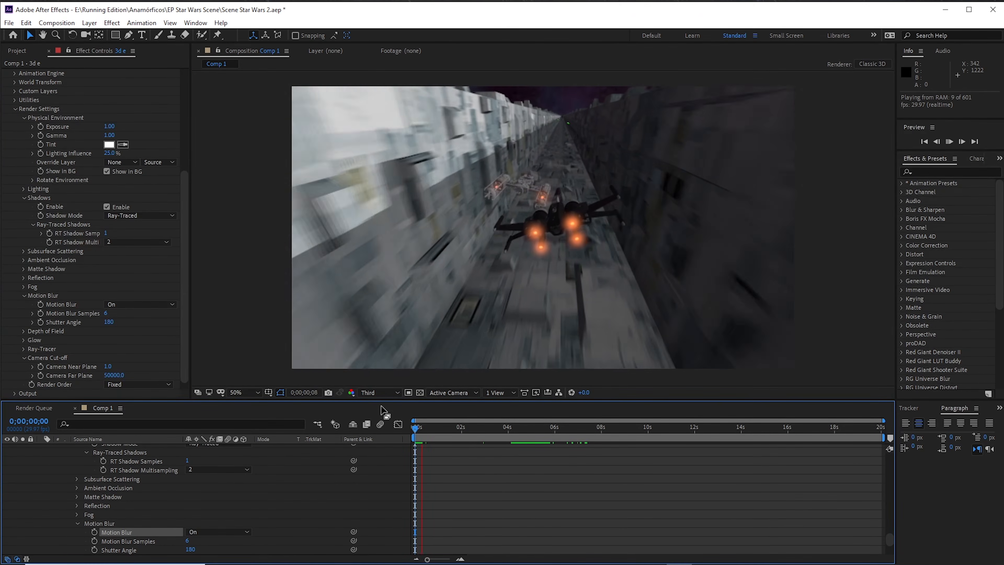